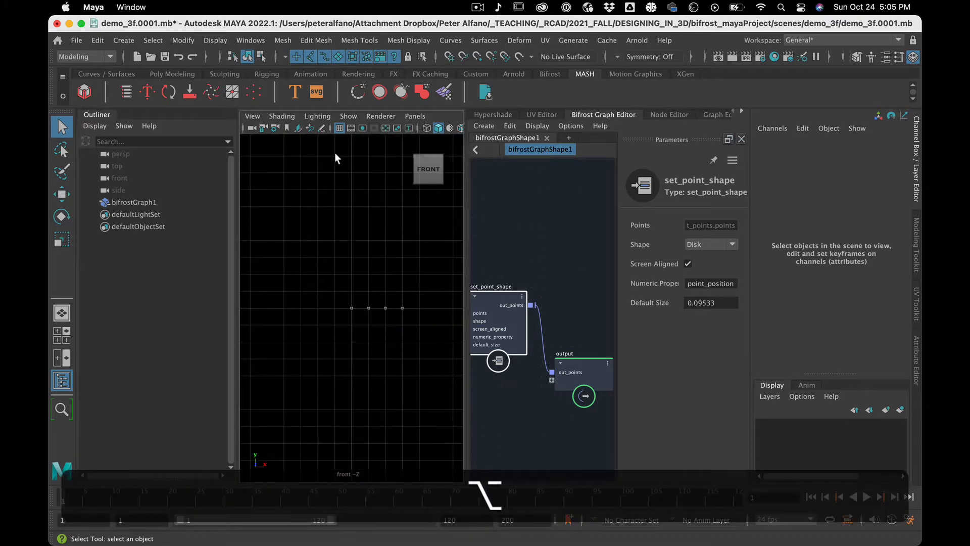
# Hide the viewport grid, the Outliner and the Channel Box, and widen the Bifrost Graph Editor.
pyautogui.click(339, 128)
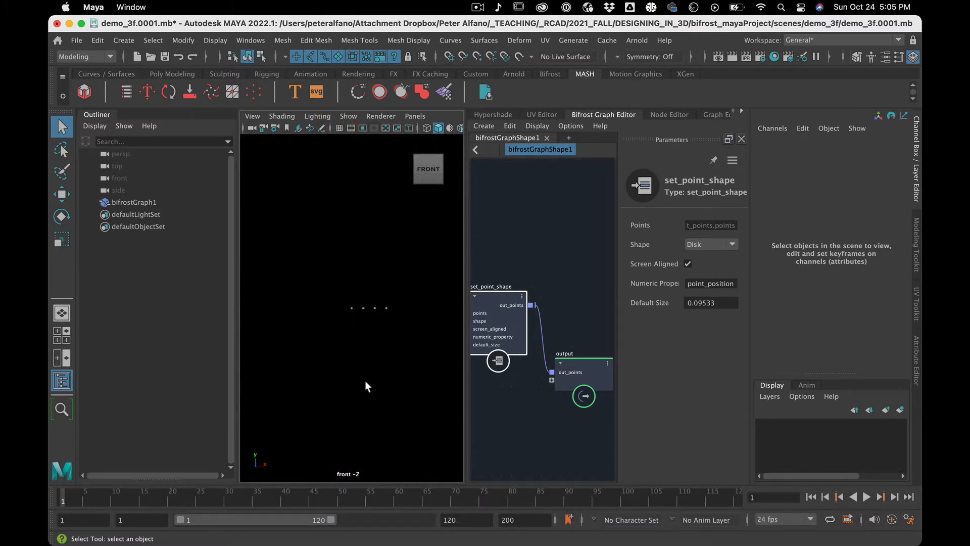
pyautogui.click(62, 380)
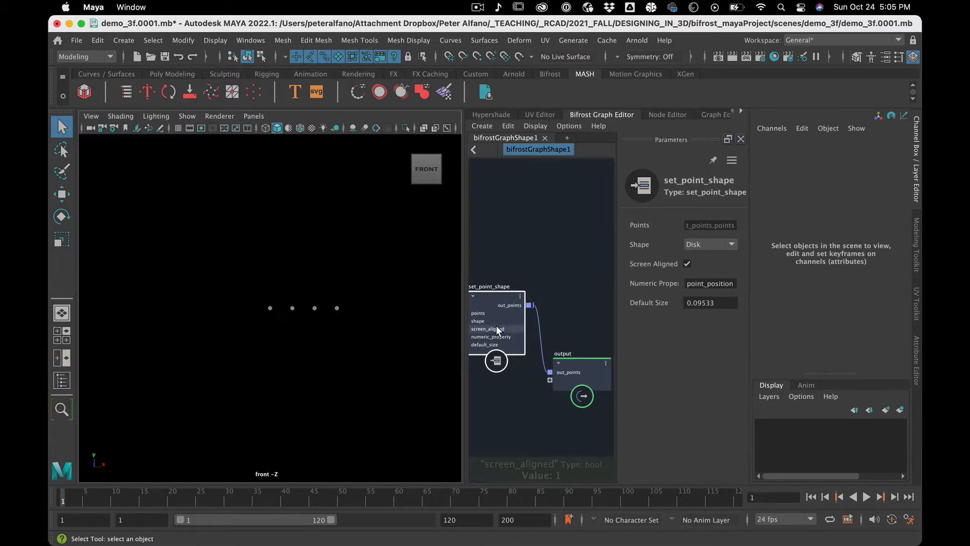
pyautogui.click(915, 193)
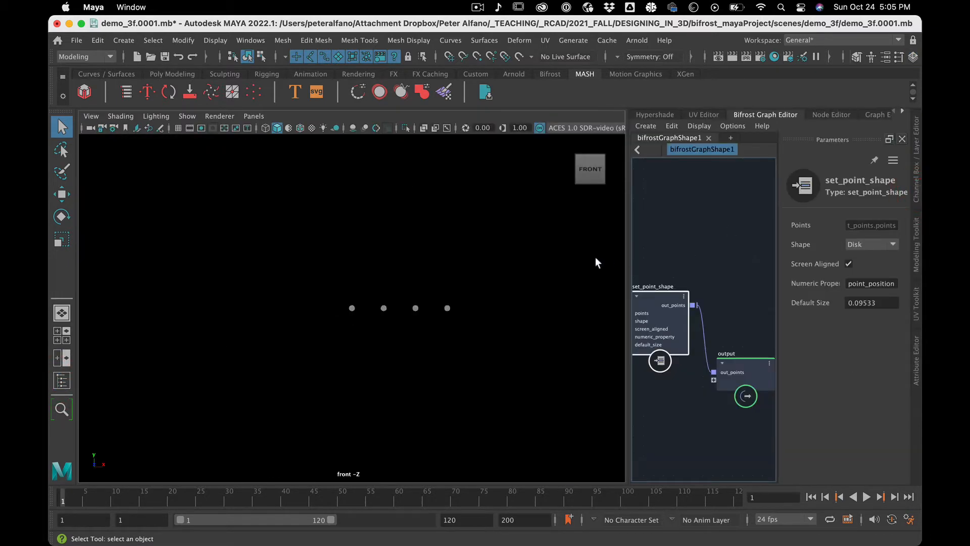
pyautogui.moveTo(627, 252); pyautogui.dragTo(461, 242)
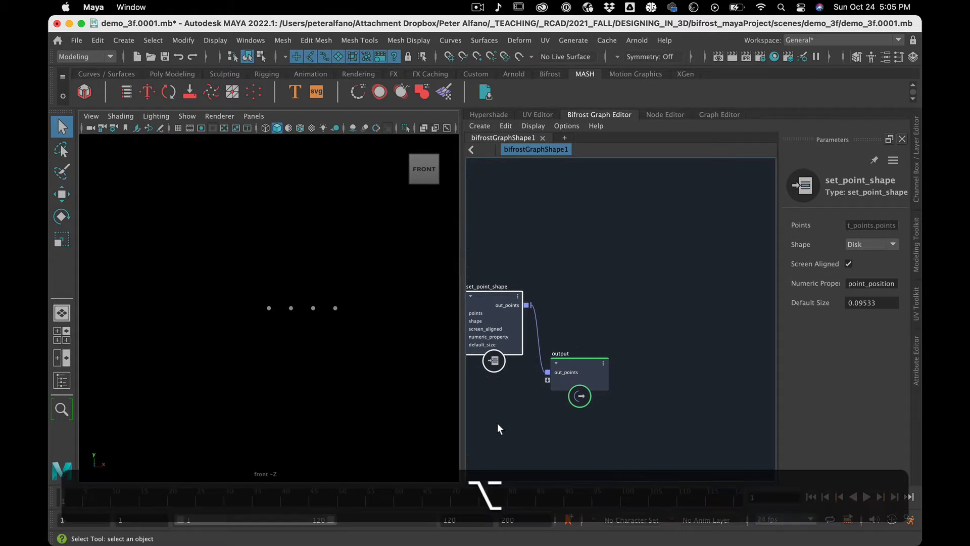
# Line up the output node level with the set_point_shape node in the graph.
pyautogui.keyDown('alt'); pyautogui.moveTo(506, 422); pyautogui.dragTo(620, 412, button='middle'); pyautogui.keyUp('alt')
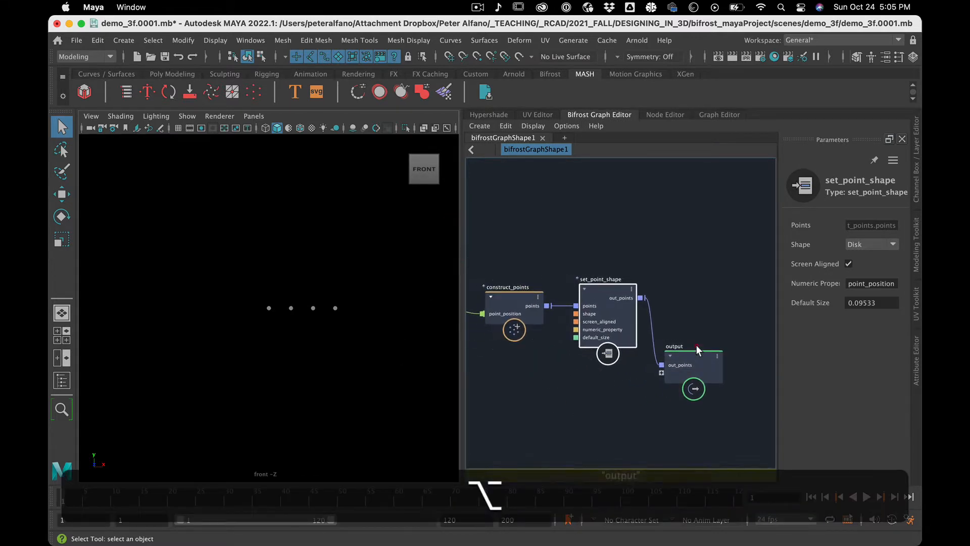
pyautogui.moveTo(696, 346); pyautogui.dragTo(738, 289)
pyautogui.click(690, 351)
pyautogui.moveTo(690, 350); pyautogui.dragTo(732, 284)
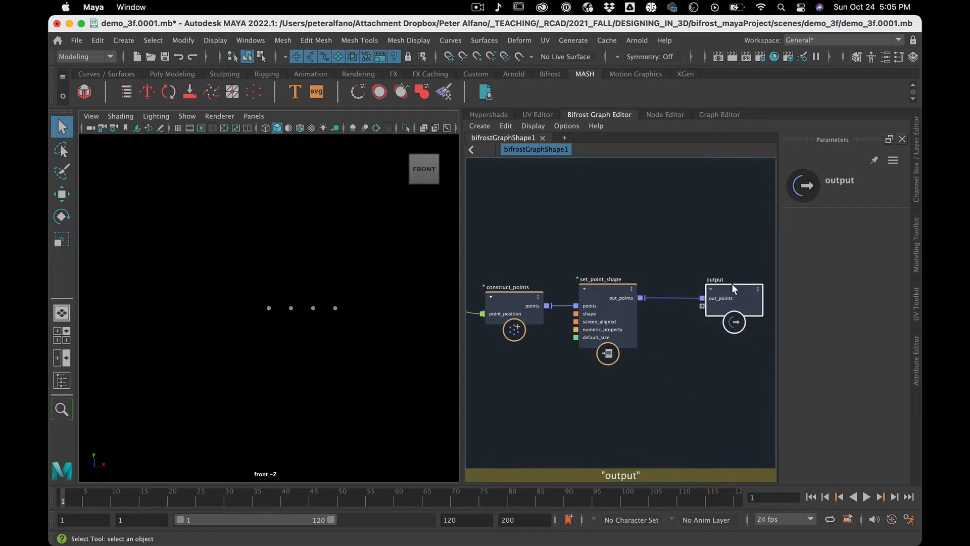
# Move construct_points, set_point_shape and output together away from scalar_to_vector3 to open a gap for another node.
pyautogui.scroll(4, 634, 377)
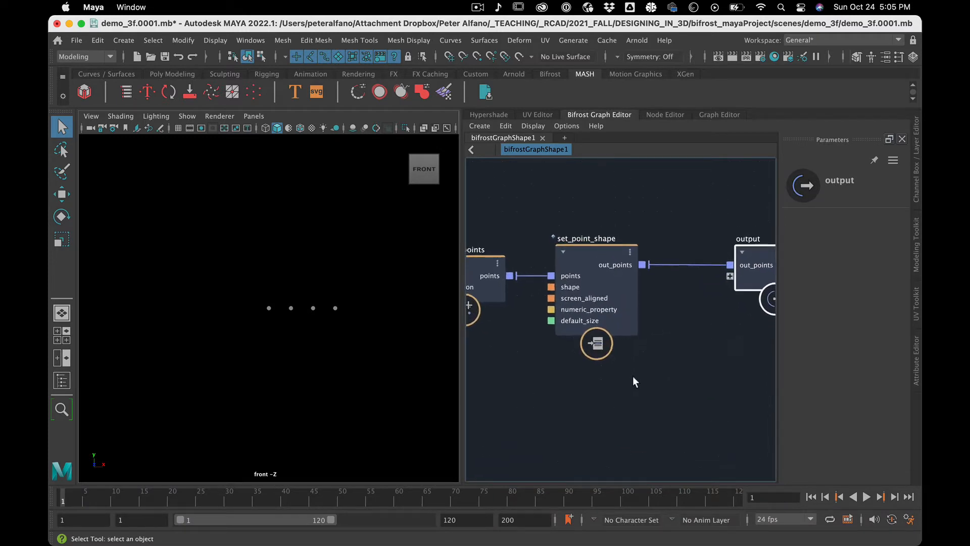
pyautogui.scroll(-5, 630, 387)
pyautogui.scroll(3, 630, 388)
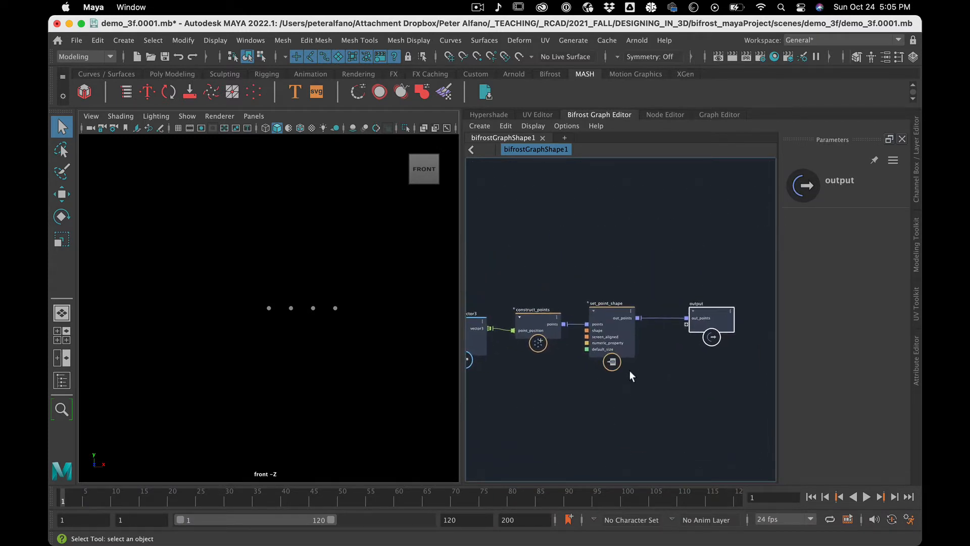
pyautogui.click(542, 280)
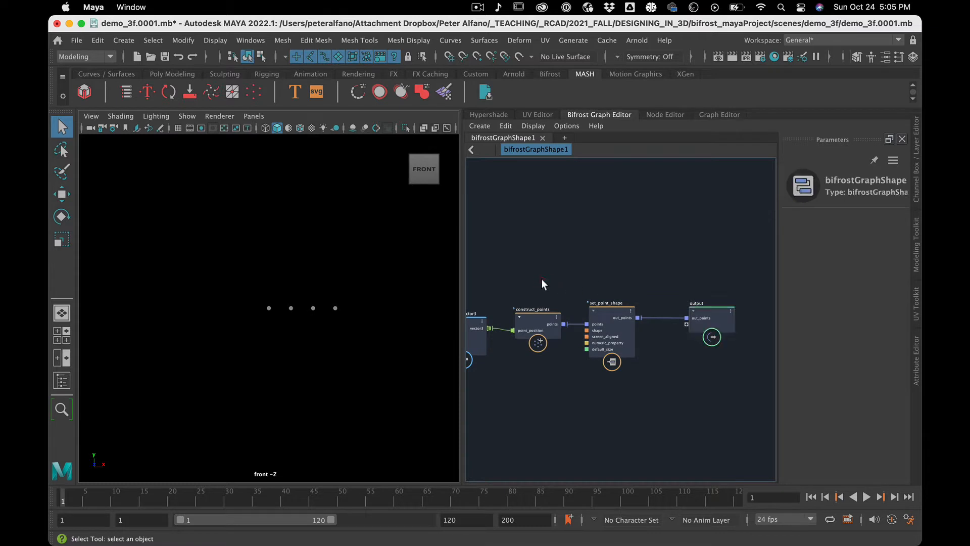
pyautogui.moveTo(675, 338); pyautogui.dragTo(635, 311)
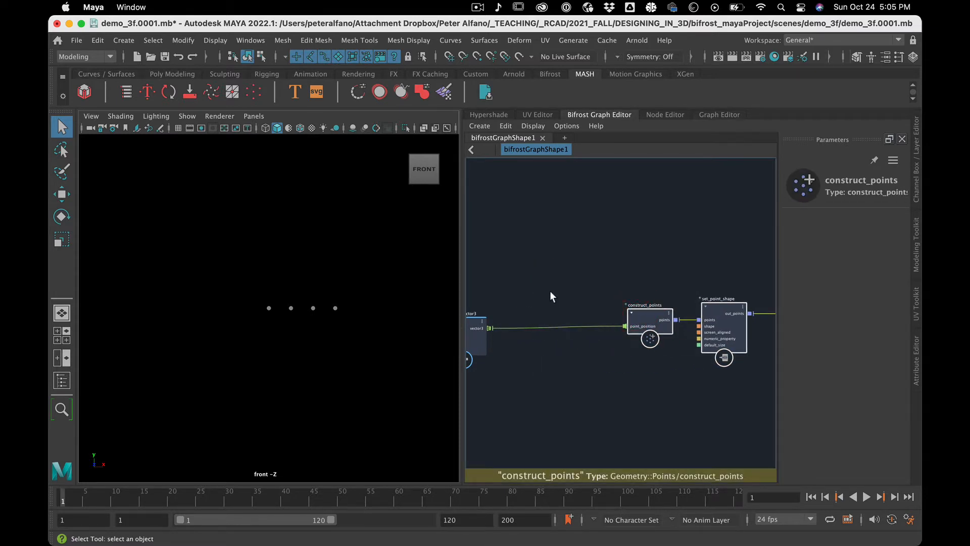
pyautogui.moveTo(550, 292); pyautogui.dragTo(565, 375)
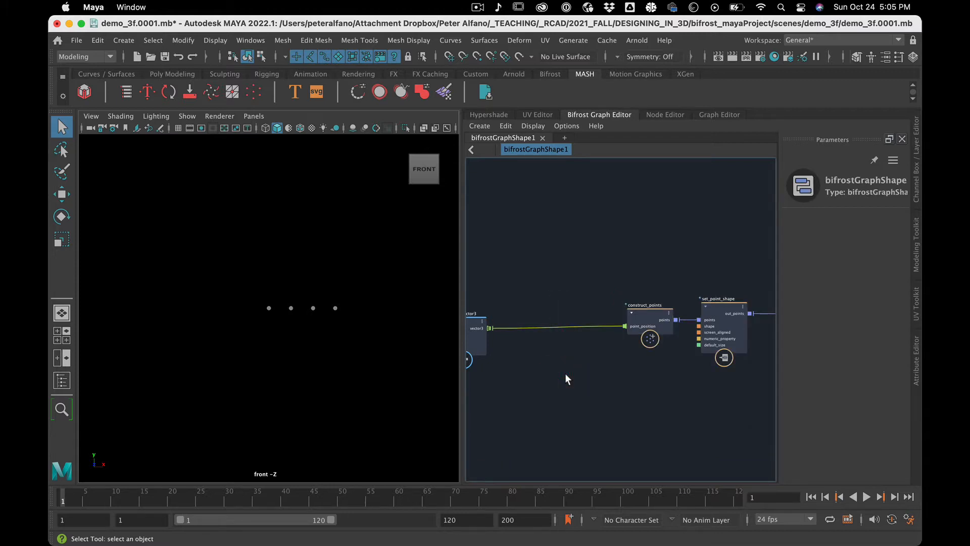
pyautogui.click(544, 384)
# Insert an add node into the connection between scalar_to_vector3 and construct_points.
pyautogui.scroll(-3, 551, 379)
pyautogui.scroll(2, 551, 378)
pyautogui.moveTo(548, 282); pyautogui.dragTo(546, 341)
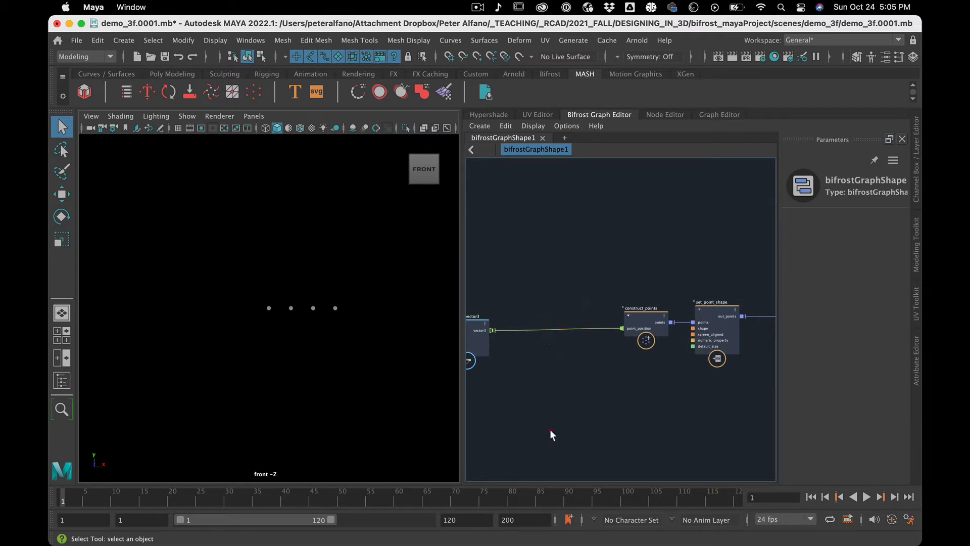
pyautogui.click(556, 352)
pyautogui.press('Tab')
pyautogui.write('add')
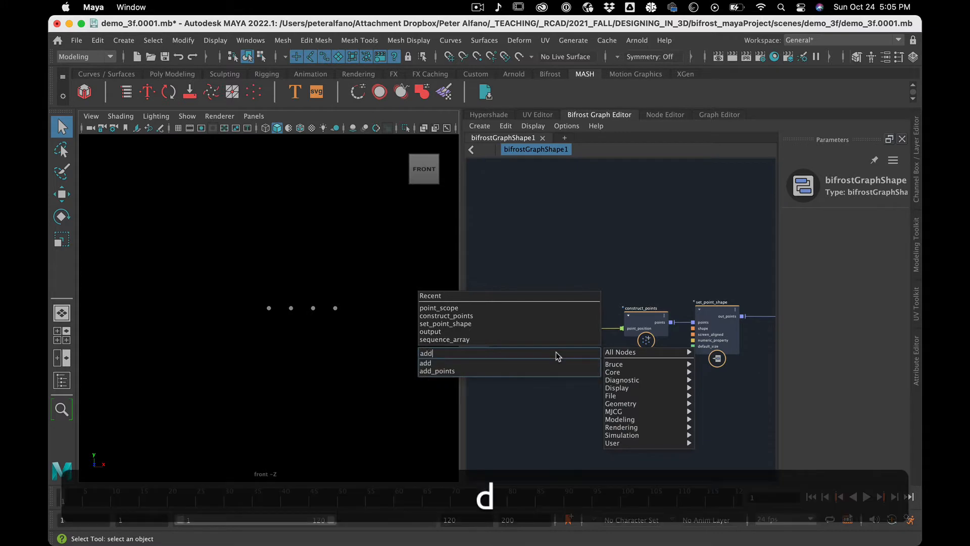
pyautogui.click(536, 364)
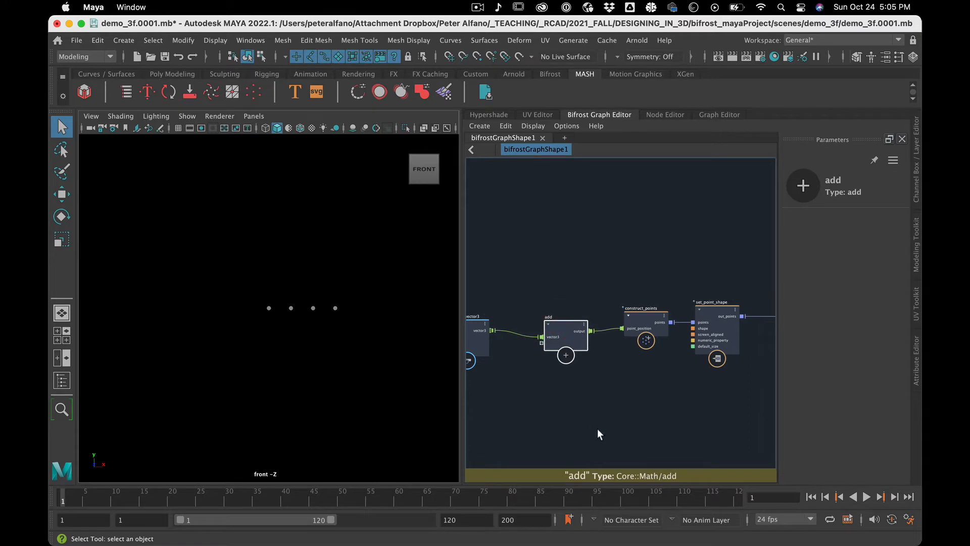
# Create a value node for the add node's open input port and place it just below scalar_to_vector3.
pyautogui.rightClick(542, 343)
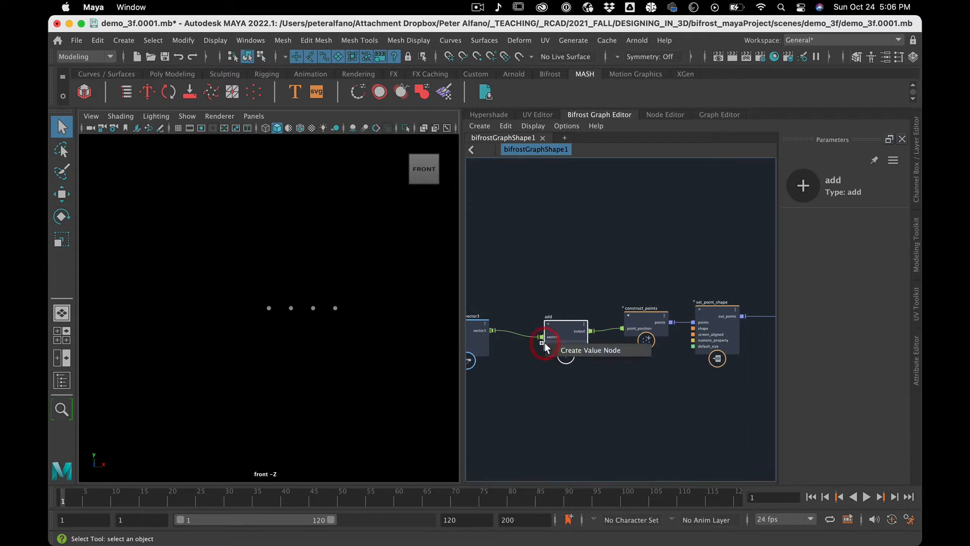
pyautogui.click(569, 349)
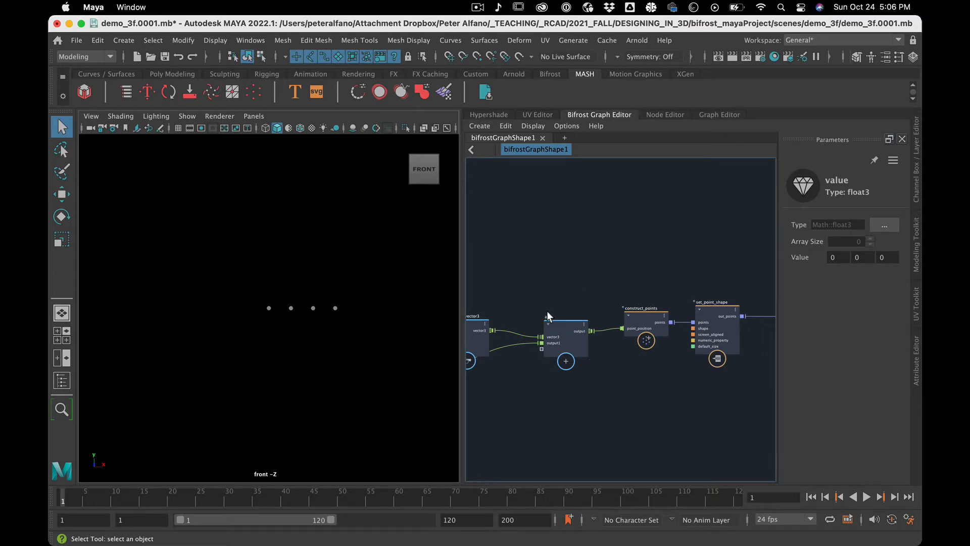
pyautogui.scroll(2, 527, 402)
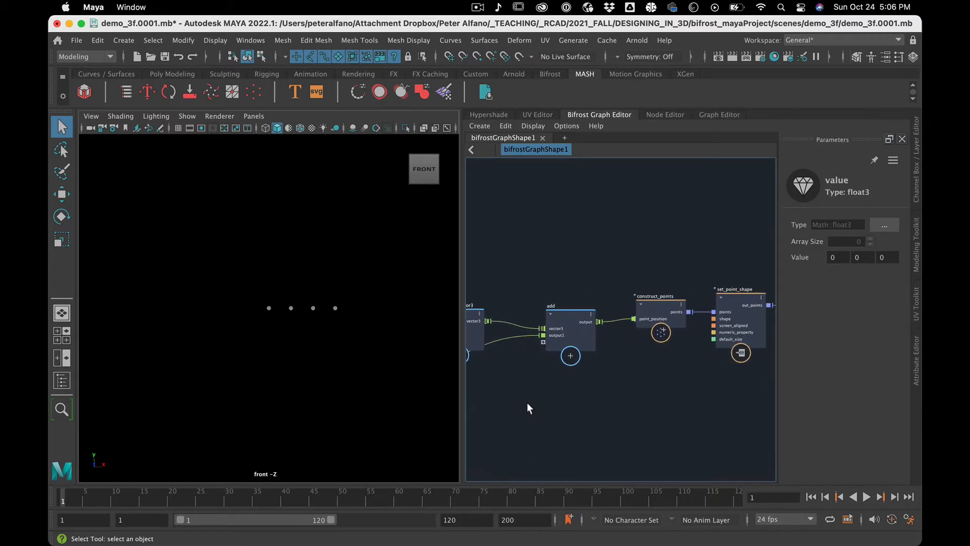
pyautogui.keyDown('alt'); pyautogui.moveTo(507, 401); pyautogui.dragTo(581, 404, button='middle'); pyautogui.keyUp('alt')
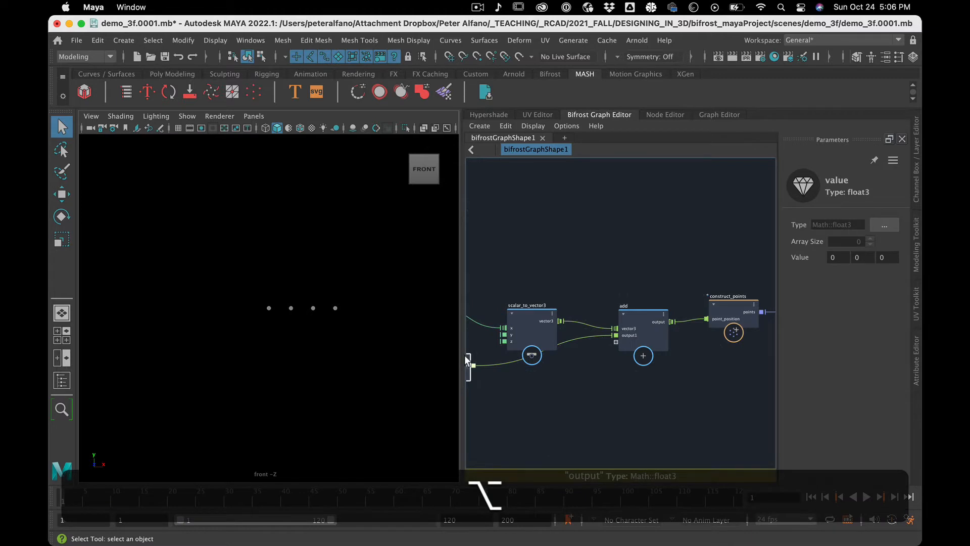
pyautogui.click(505, 397)
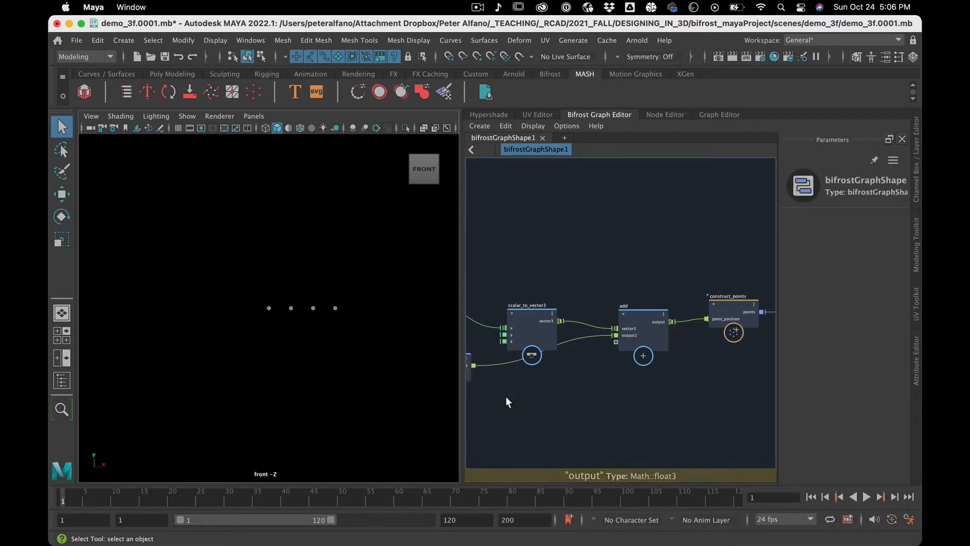
pyautogui.scroll(-1, 505, 396)
pyautogui.moveTo(467, 374); pyautogui.dragTo(562, 381)
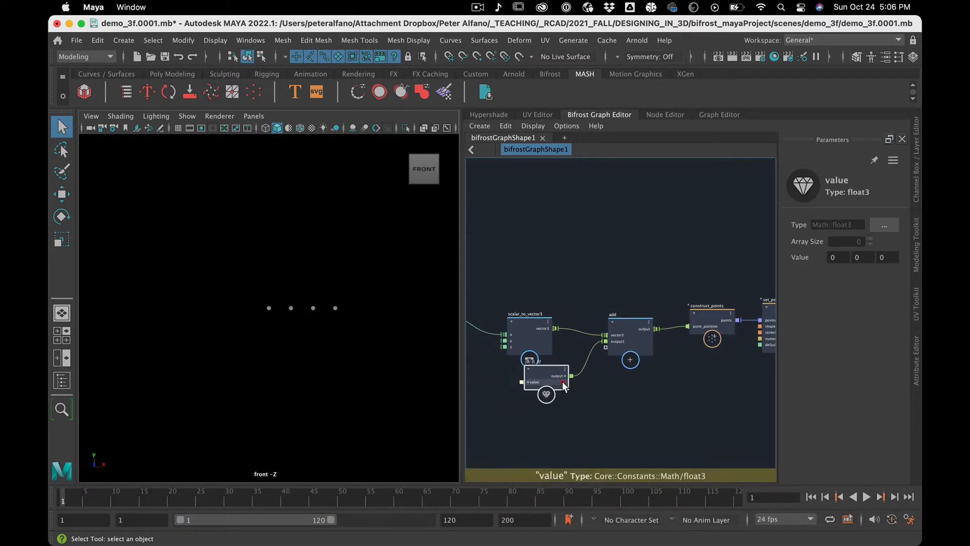
# Test vertical offsets of 1 and about 2.29 in the value node's Y component, and reset it to 0.
pyautogui.click(626, 329)
pyautogui.scroll(3, 619, 393)
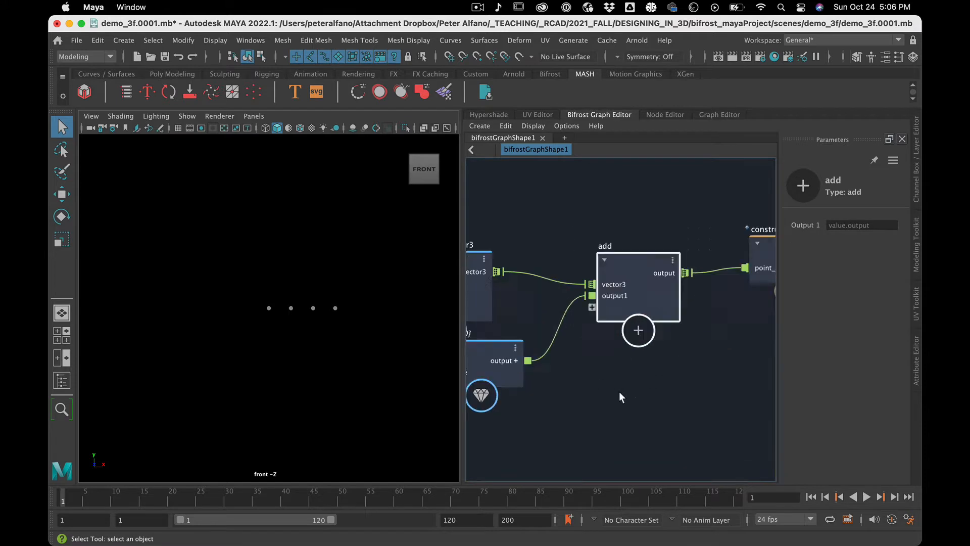
pyautogui.scroll(2, 620, 392)
pyautogui.scroll(-3, 617, 369)
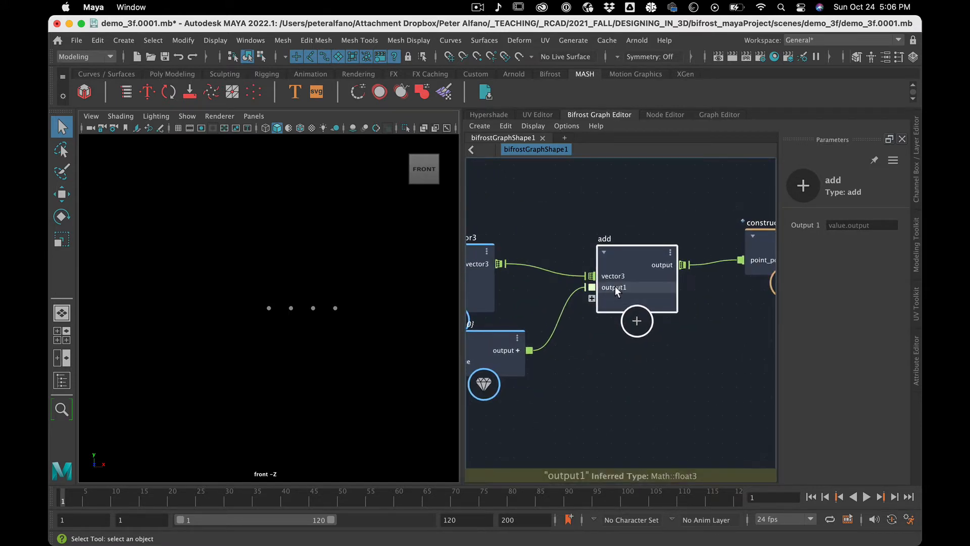
pyautogui.click(496, 337)
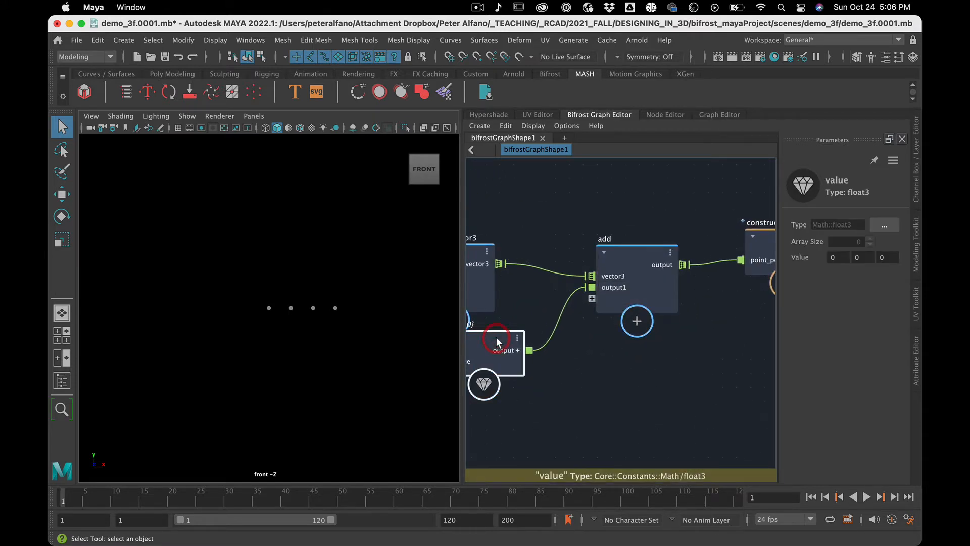
pyautogui.moveTo(496, 338); pyautogui.dragTo(499, 340)
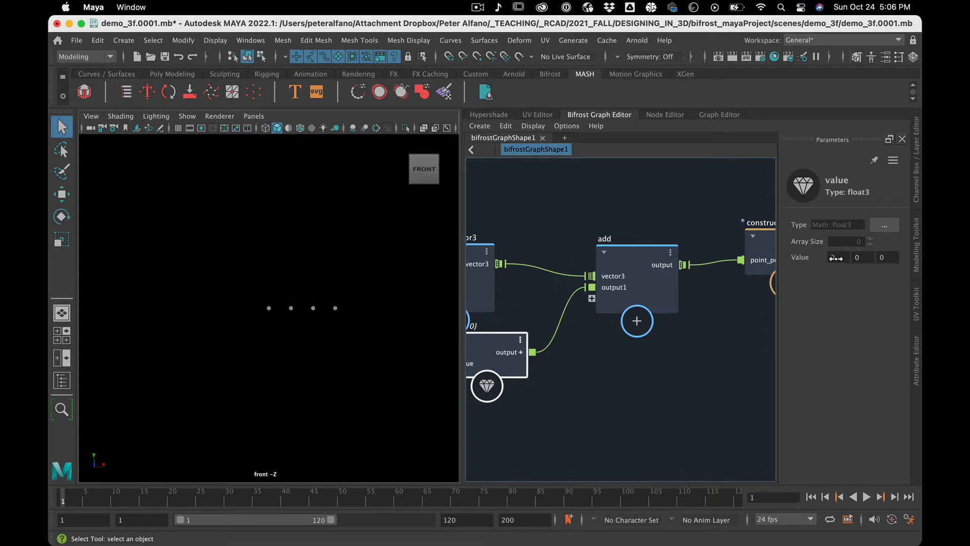
pyautogui.moveTo(863, 261)
pyautogui.mouseDown()
pyautogui.moveTo(903, 262)
pyautogui.moveTo(829, 278)
pyautogui.moveTo(854, 276)
pyautogui.mouseUp()
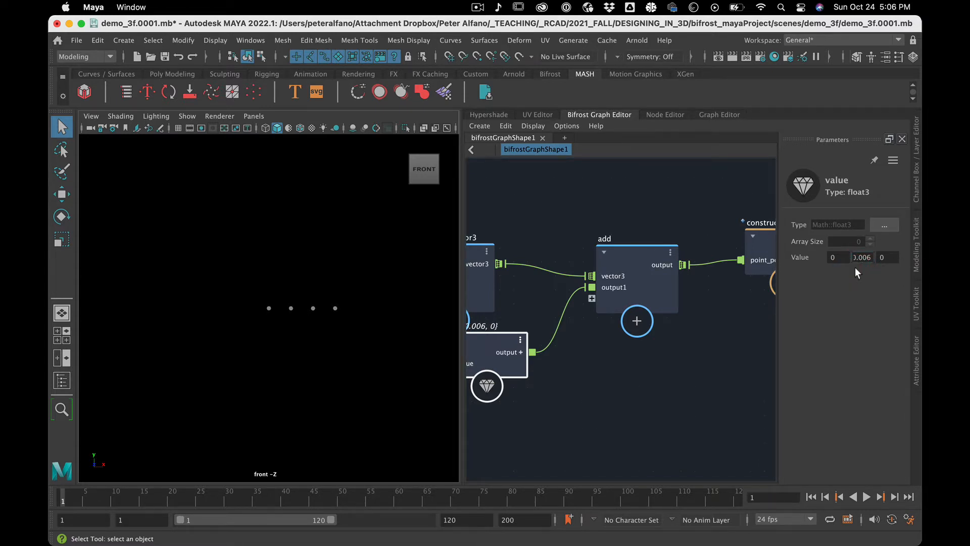
pyautogui.click(863, 258)
pyautogui.write('1')
pyautogui.press('Return')
pyautogui.moveTo(860, 258)
pyautogui.keyDown('shift'); pyautogui.mouseDown()
pyautogui.moveTo(882, 250)
pyautogui.moveTo(865, 259)
pyautogui.mouseUp(); pyautogui.keyUp('shift')
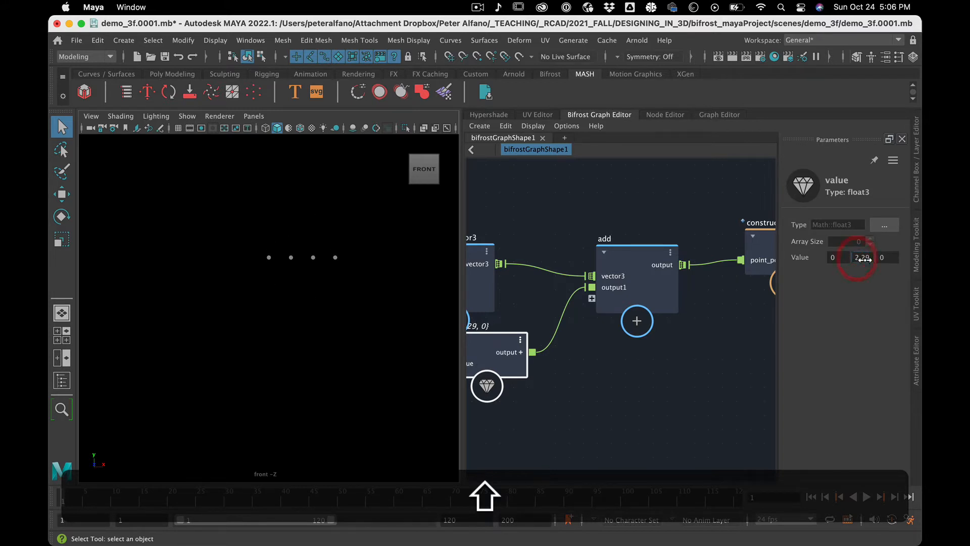
pyautogui.write('0')
pyautogui.press('Return')
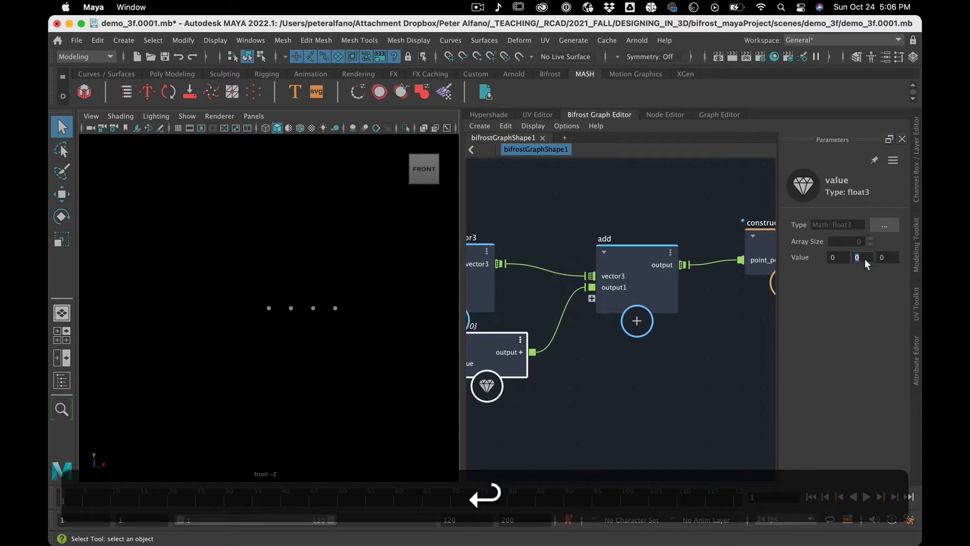
pyautogui.click(697, 383)
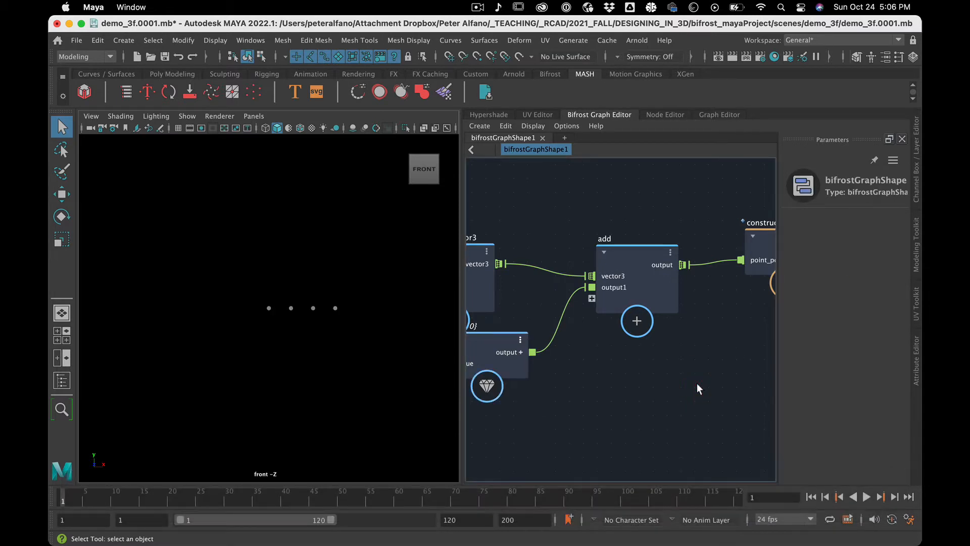
# Expand the value node's value port into x, y and z, and position the node clear below scalar_to_vector3.
pyautogui.scroll(1, 696, 383)
pyautogui.click(633, 246)
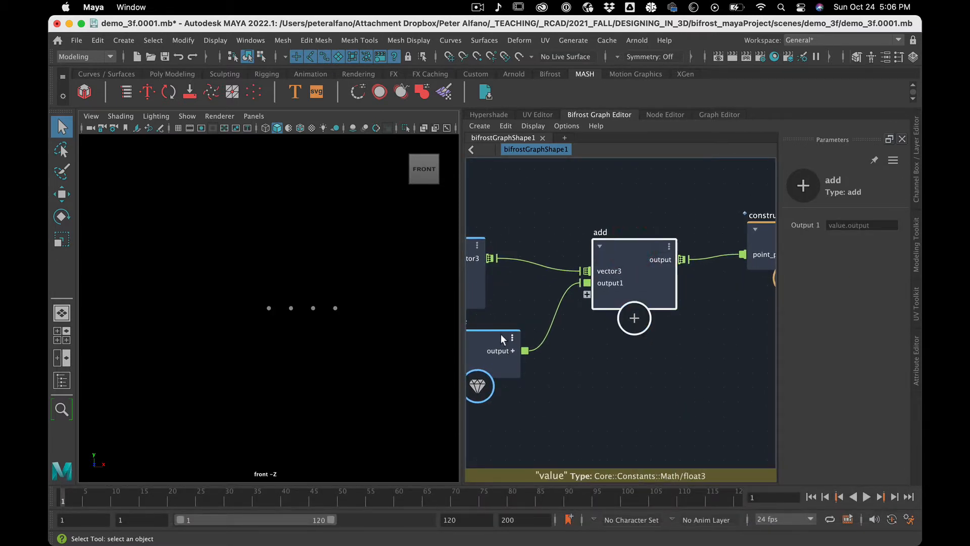
pyautogui.moveTo(511, 345); pyautogui.dragTo(625, 360)
pyautogui.click(545, 382)
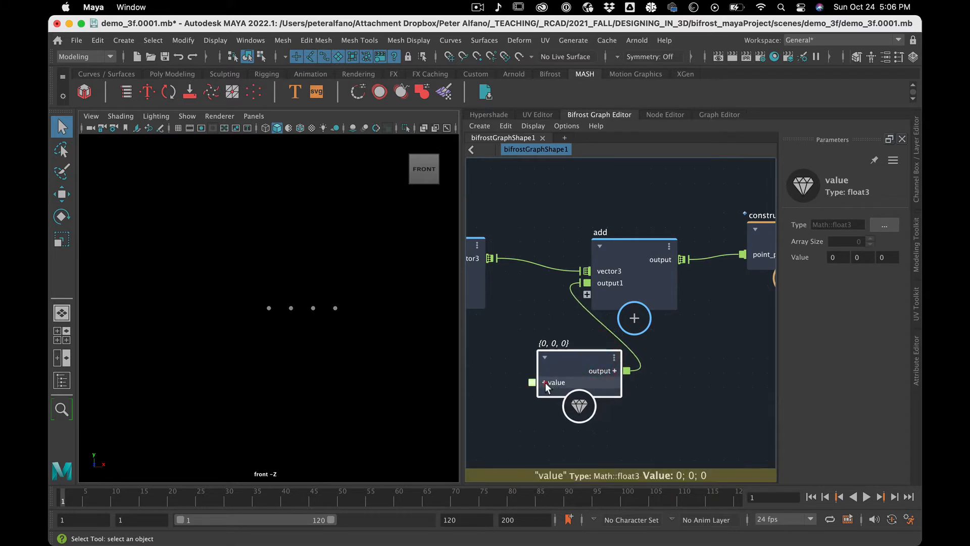
pyautogui.moveTo(563, 353); pyautogui.dragTo(499, 341)
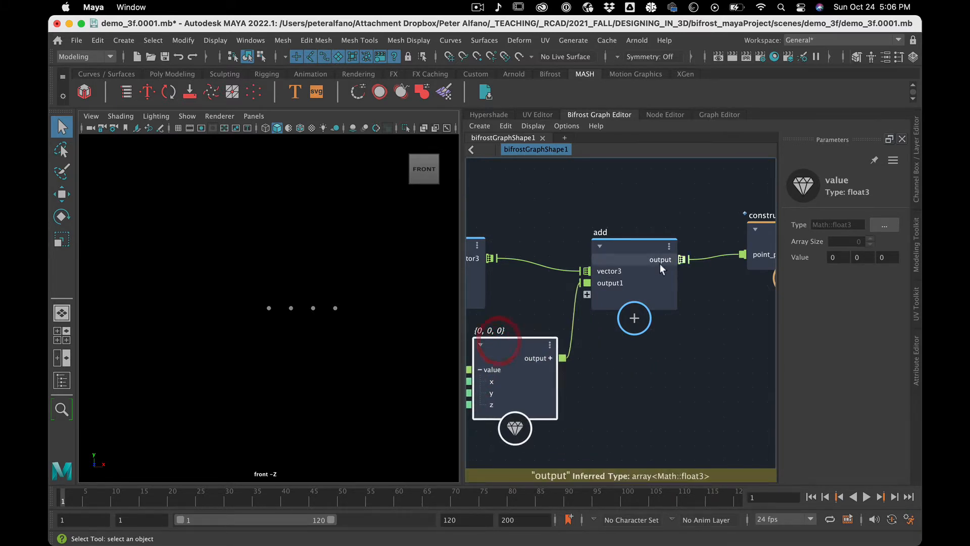
pyautogui.scroll(-3, 653, 371)
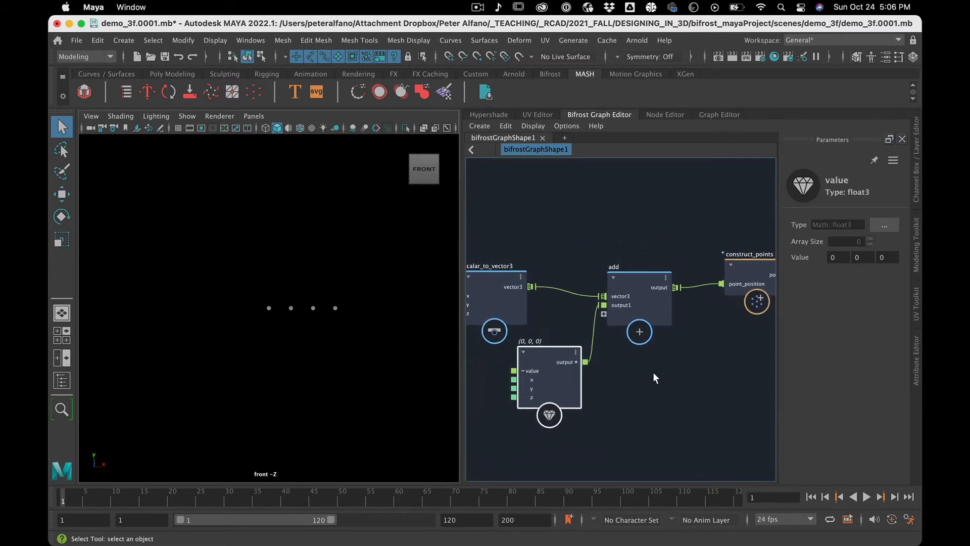
pyautogui.keyDown('alt'); pyautogui.moveTo(650, 381); pyautogui.dragTo(708, 394, button='middle'); pyautogui.keyUp('alt')
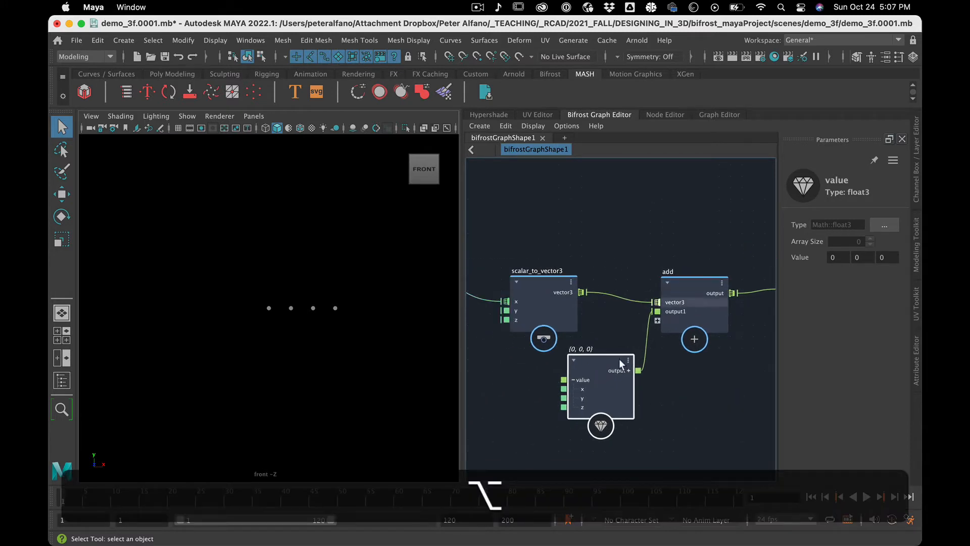
pyautogui.moveTo(599, 368); pyautogui.dragTo(564, 387)
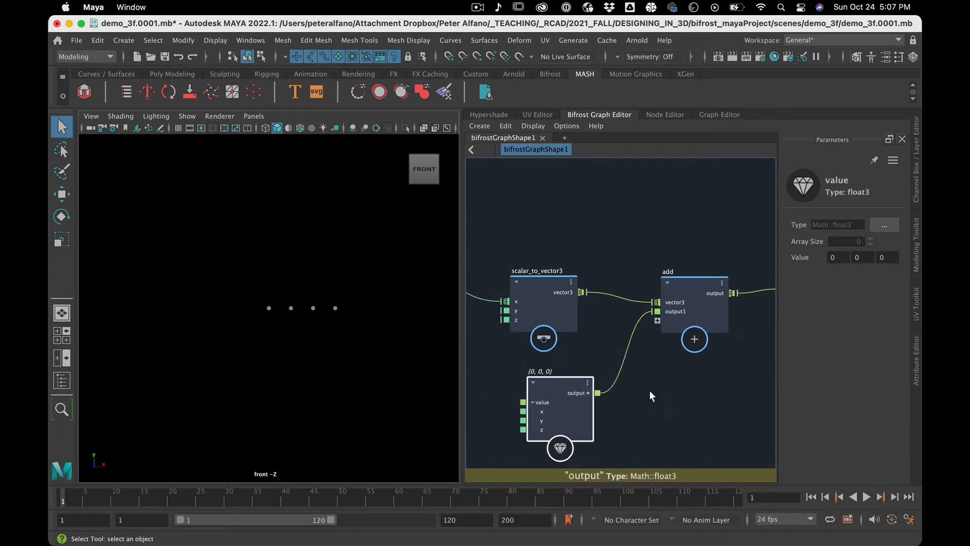
pyautogui.scroll(-2, 649, 390)
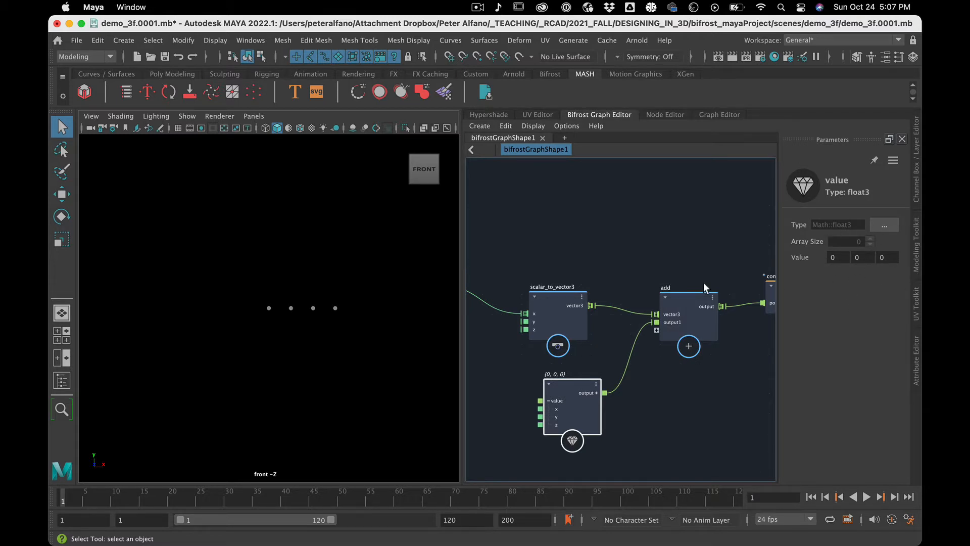
pyautogui.click(531, 411)
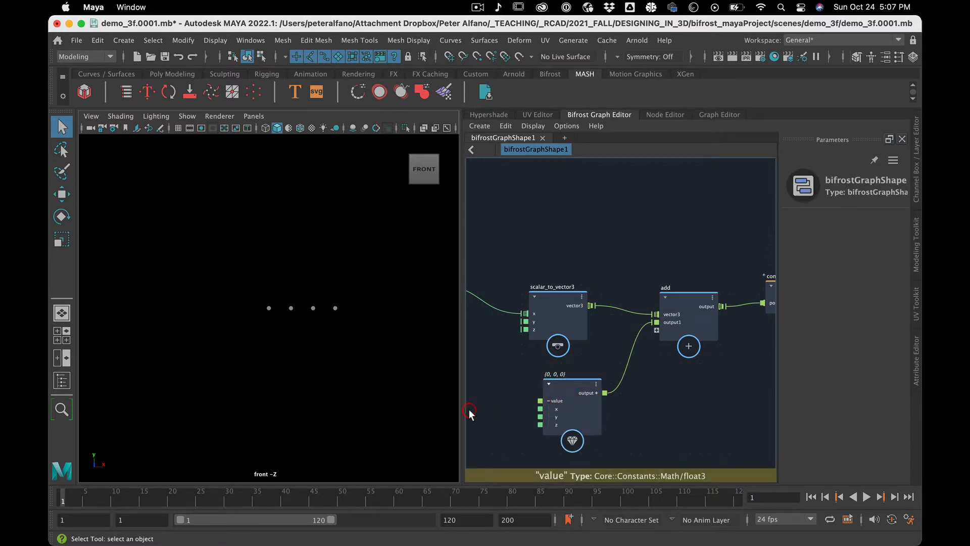
# Create a sin node and place it in the open space below sequence_array.
pyautogui.click(501, 406)
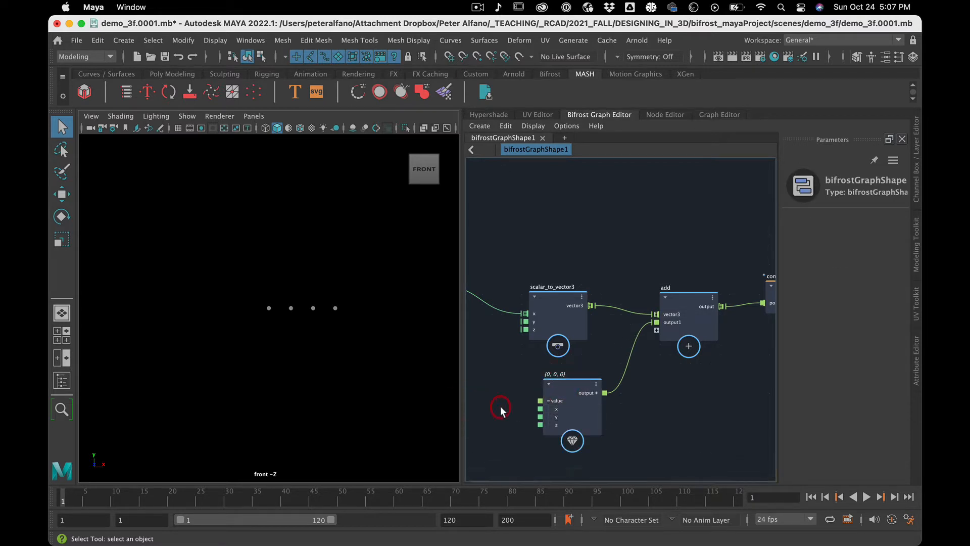
pyautogui.press('Tab')
pyautogui.write('sin')
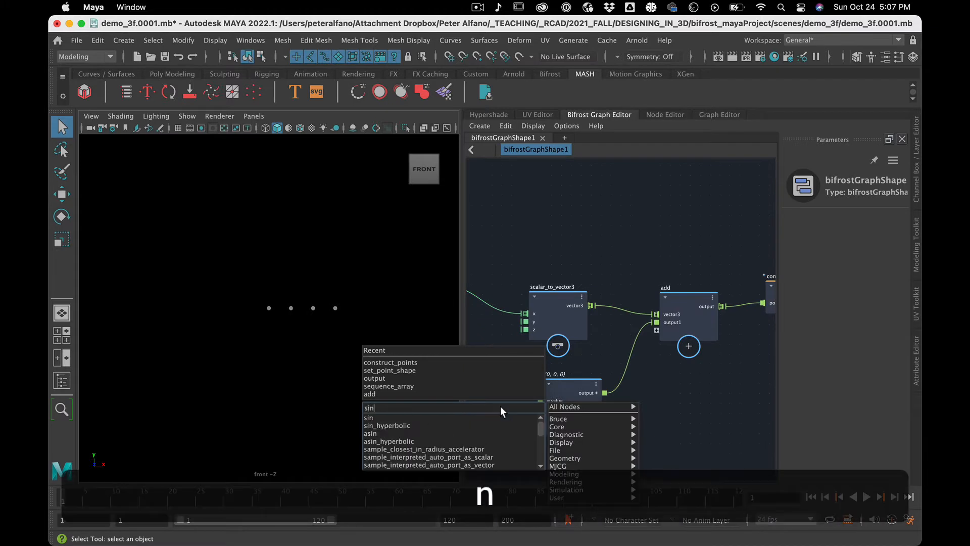
pyautogui.click(457, 418)
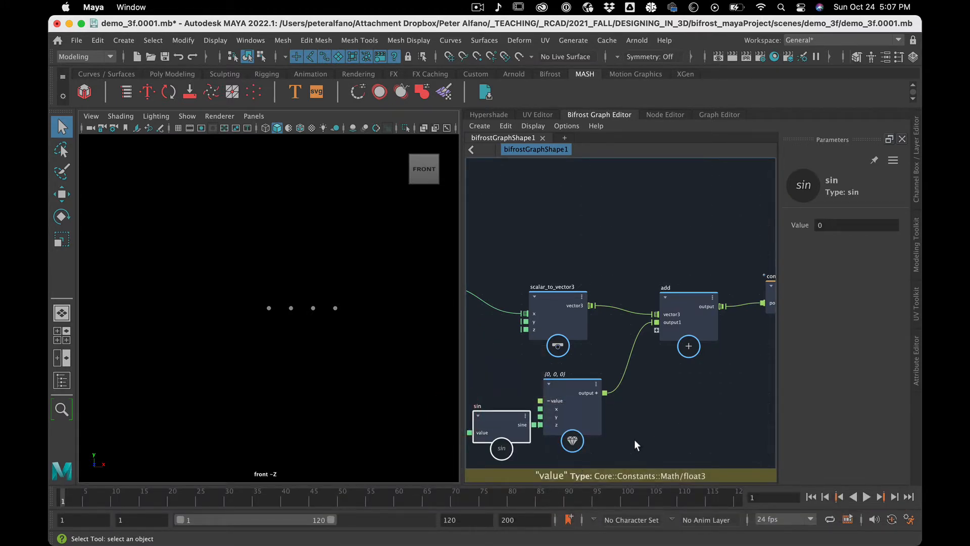
pyautogui.scroll(-5, 635, 438)
pyautogui.scroll(3, 635, 439)
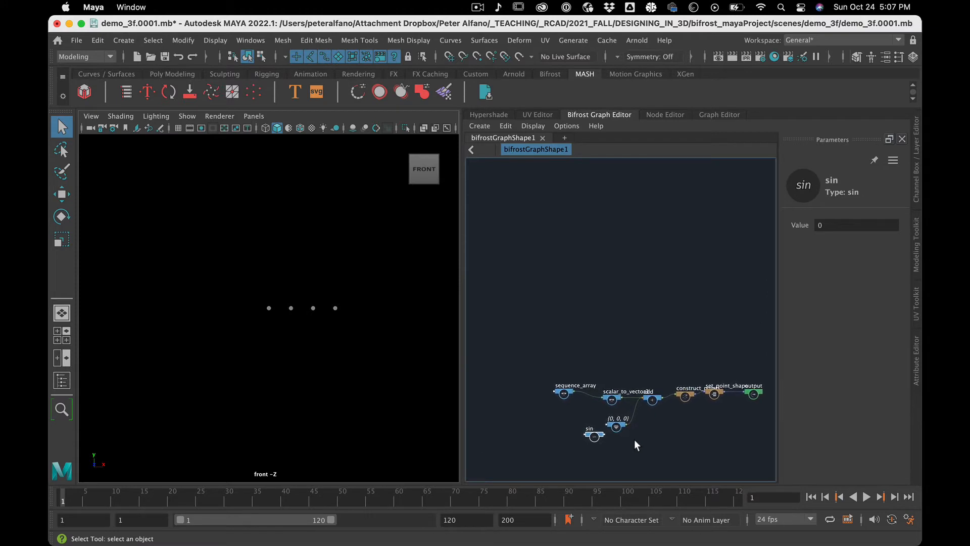
pyautogui.keyDown('alt'); pyautogui.moveTo(569, 437); pyautogui.dragTo(592, 364, button='middle'); pyautogui.keyUp('alt')
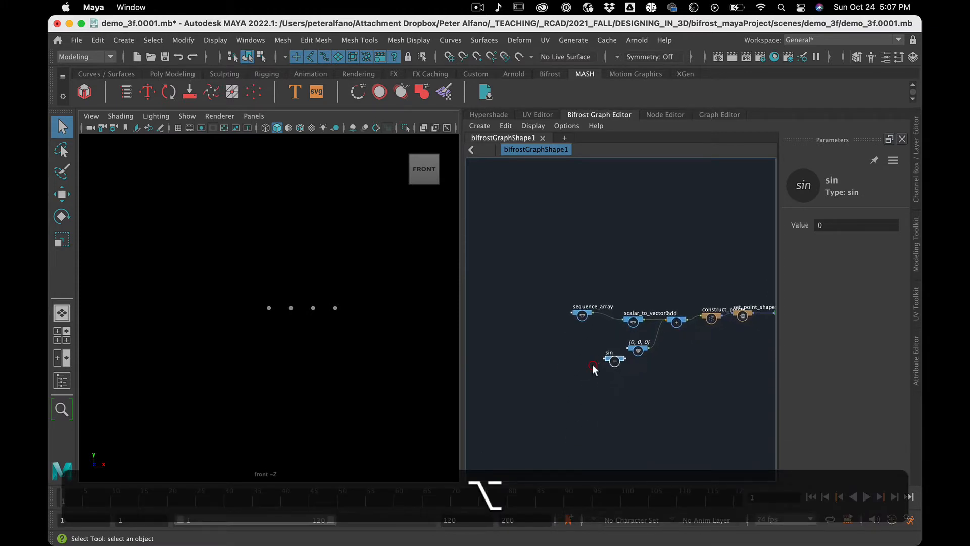
pyautogui.scroll(3, 592, 364)
pyautogui.scroll(5, 593, 364)
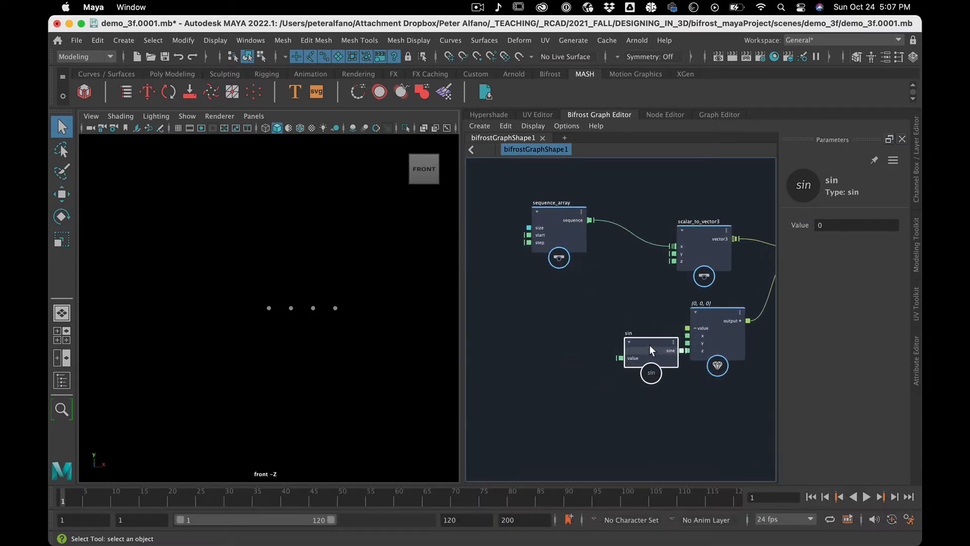
pyautogui.moveTo(646, 338); pyautogui.dragTo(571, 306)
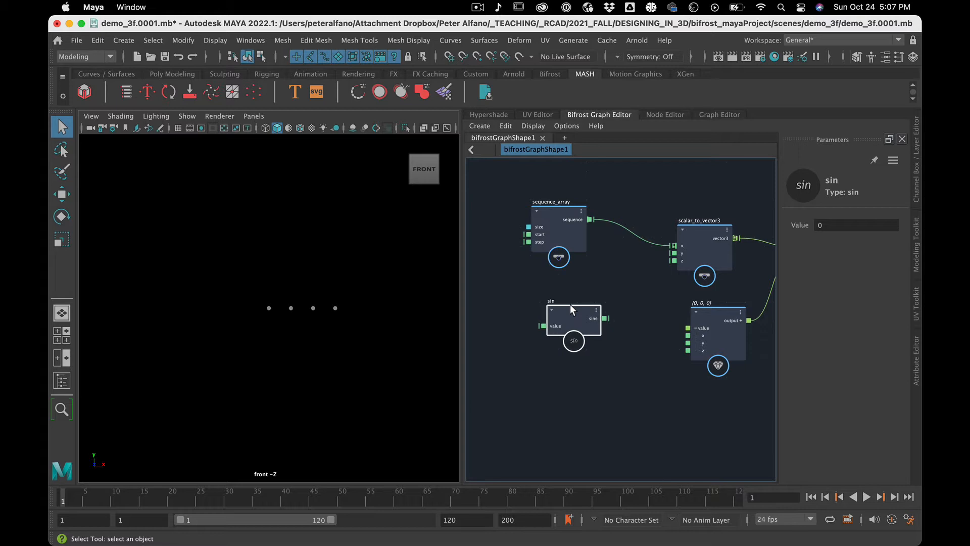
# Connect the sin node's output to the value node's x component and test raising sin's Value.
pyautogui.moveTo(571, 304); pyautogui.dragTo(692, 334)
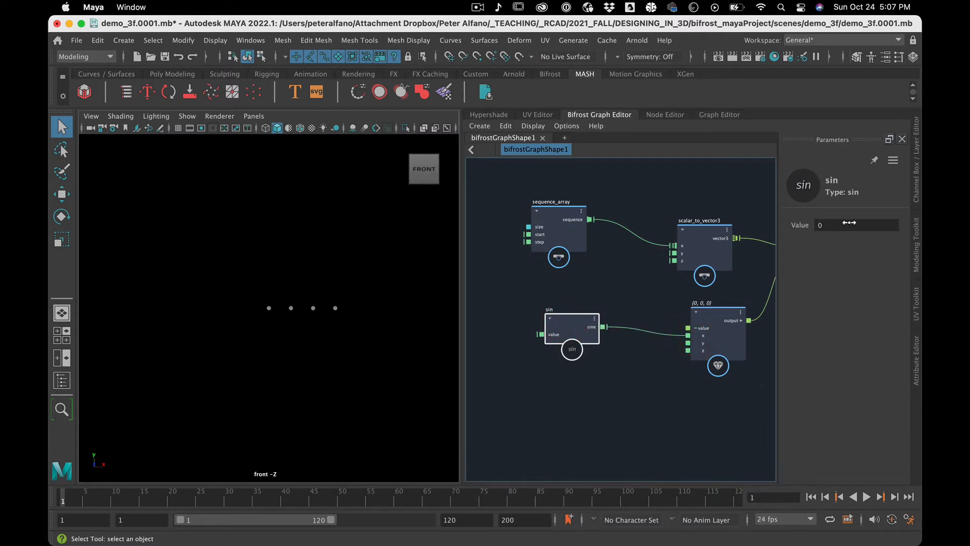
pyautogui.click(538, 404)
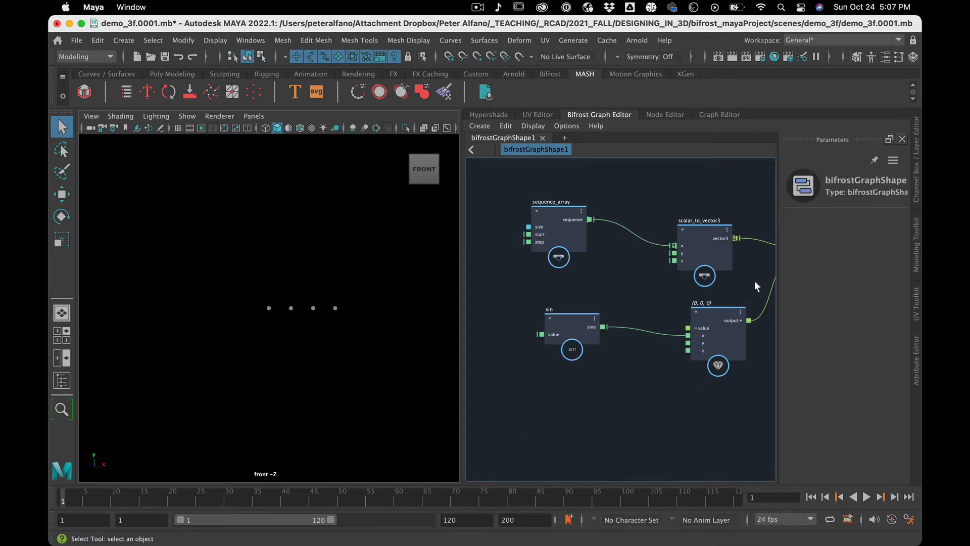
pyautogui.click(568, 321)
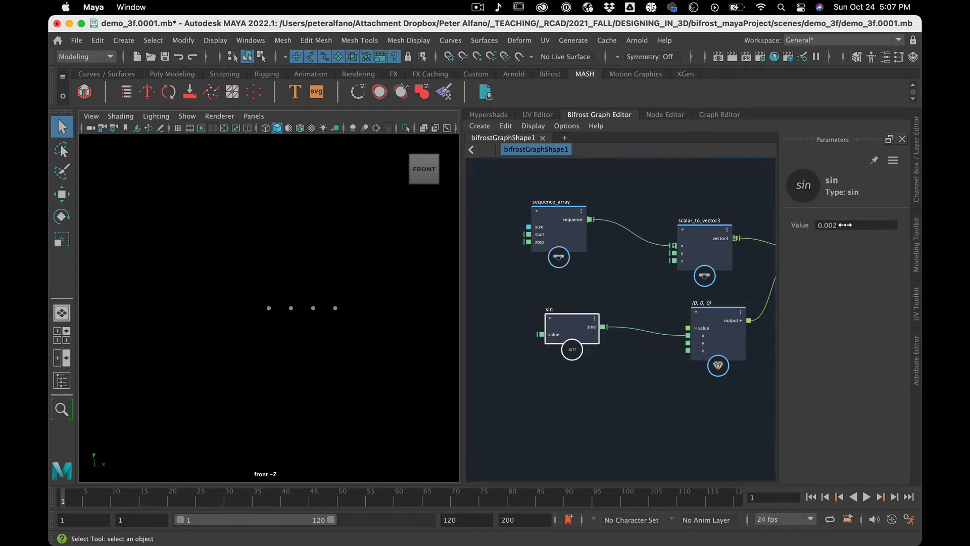
pyautogui.moveTo(845, 225); pyautogui.dragTo(897, 197)
pyautogui.press('super+z')
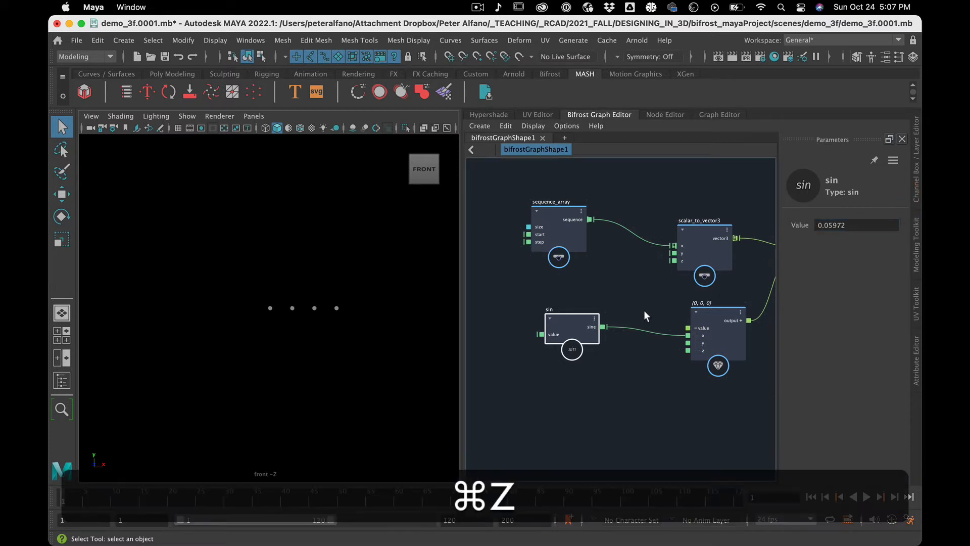
# Replace the sine connection to the value node's x with one to y, and move sin closer to the value node.
pyautogui.click(643, 373)
pyautogui.press('BackSpace')
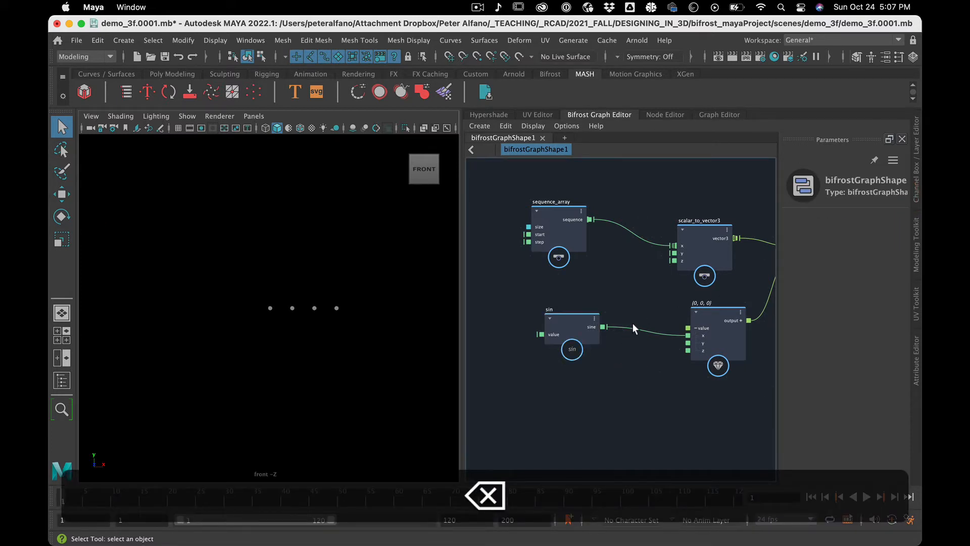
pyautogui.click(633, 347)
pyautogui.press('BackSpace')
pyautogui.moveTo(603, 326); pyautogui.dragTo(689, 344)
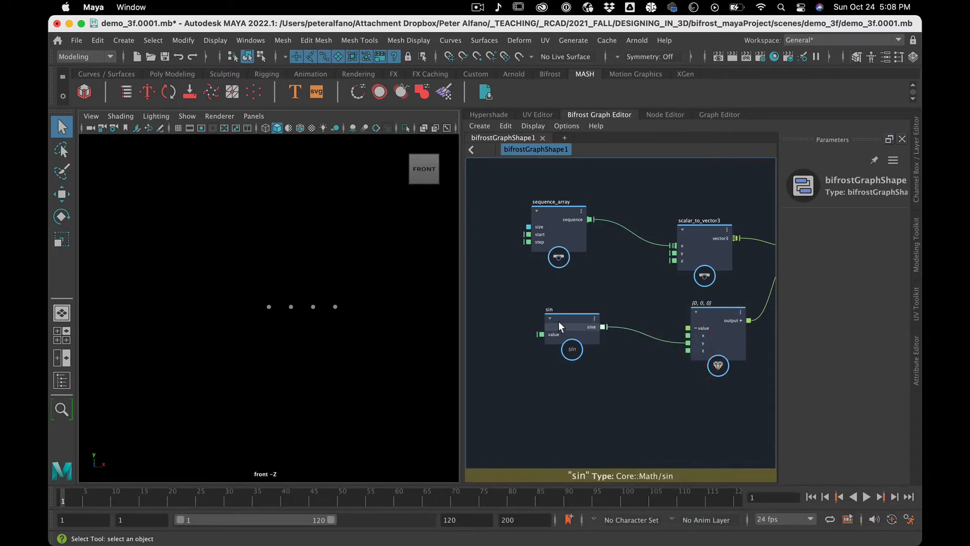
pyautogui.moveTo(559, 326); pyautogui.dragTo(590, 339)
pyautogui.click(547, 354)
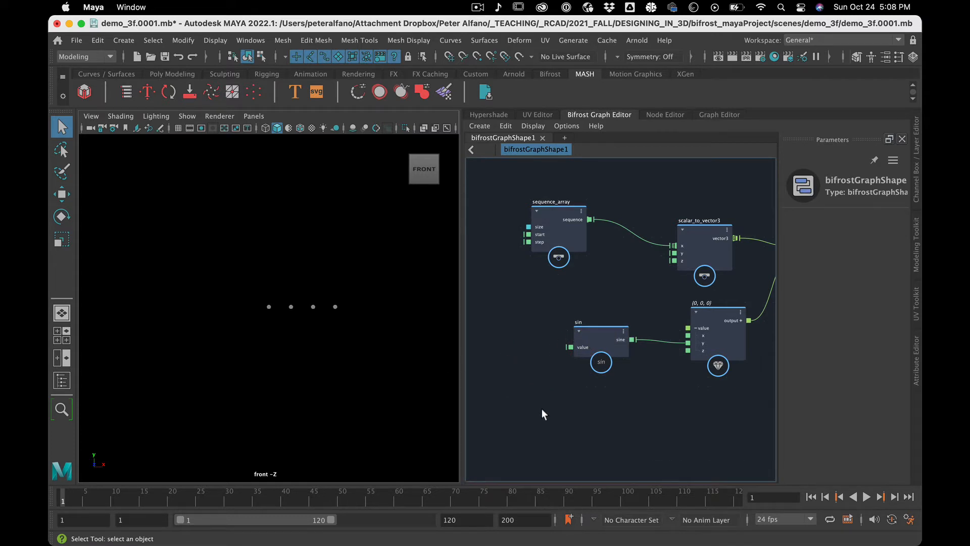
# Set the playback range to start at frame 0 and end at frame 300.
pyautogui.doubleClick(142, 519)
pyautogui.write('0')
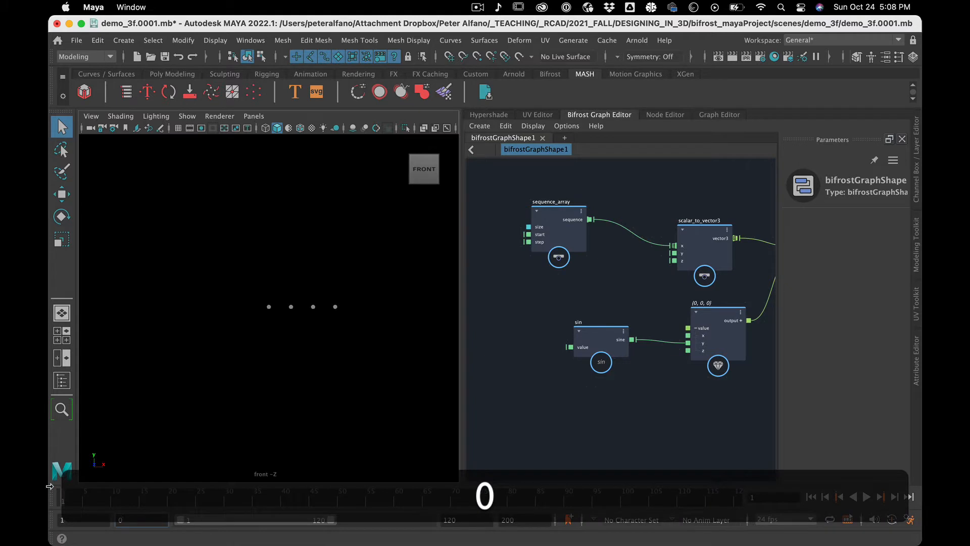
pyautogui.press('Return')
pyautogui.click(308, 497)
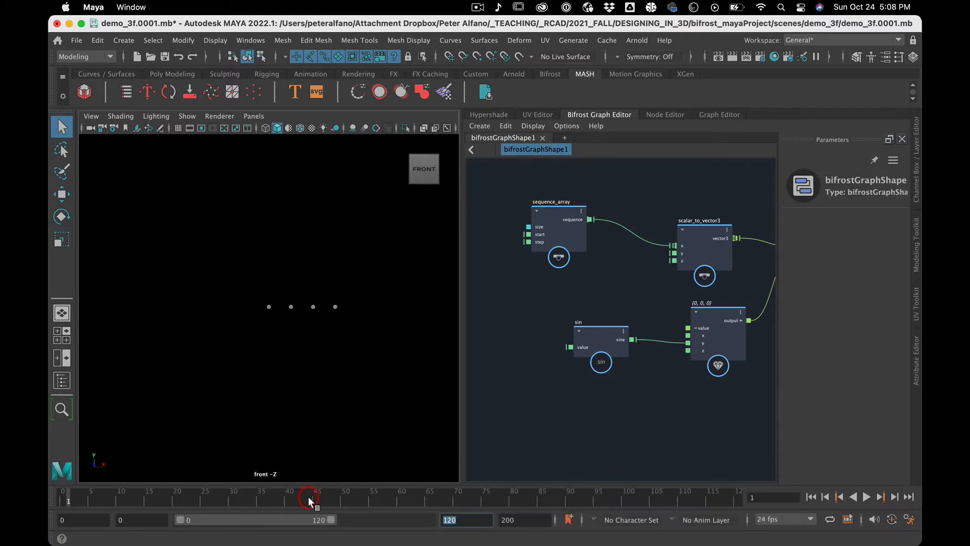
pyautogui.write('300')
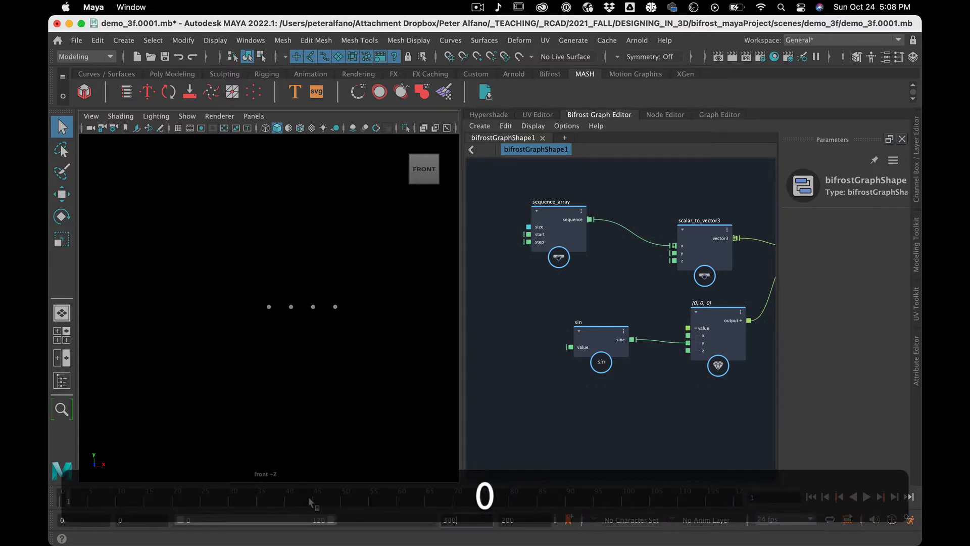
pyautogui.press('Return')
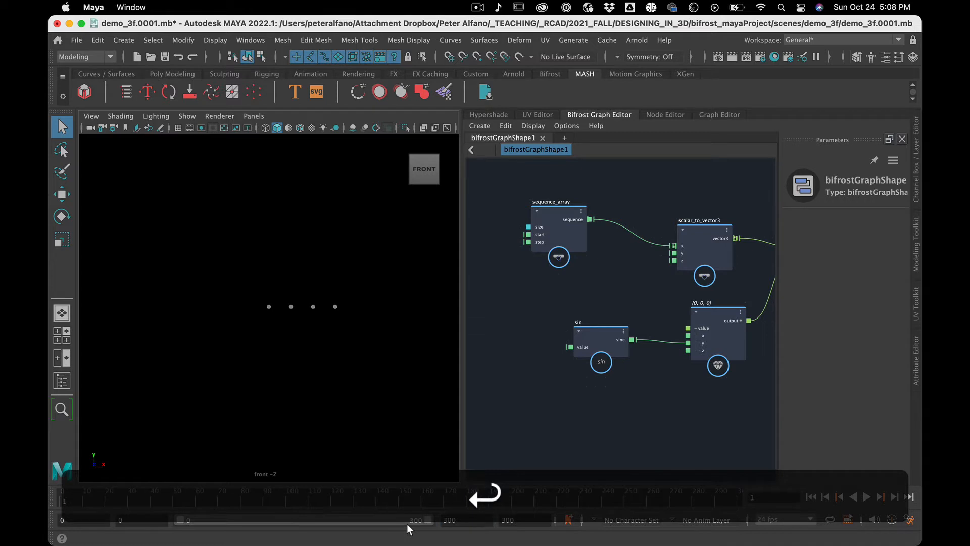
# Create a time node and place it in front of the sin node's value input.
pyautogui.click(472, 317)
pyautogui.press('Tab')
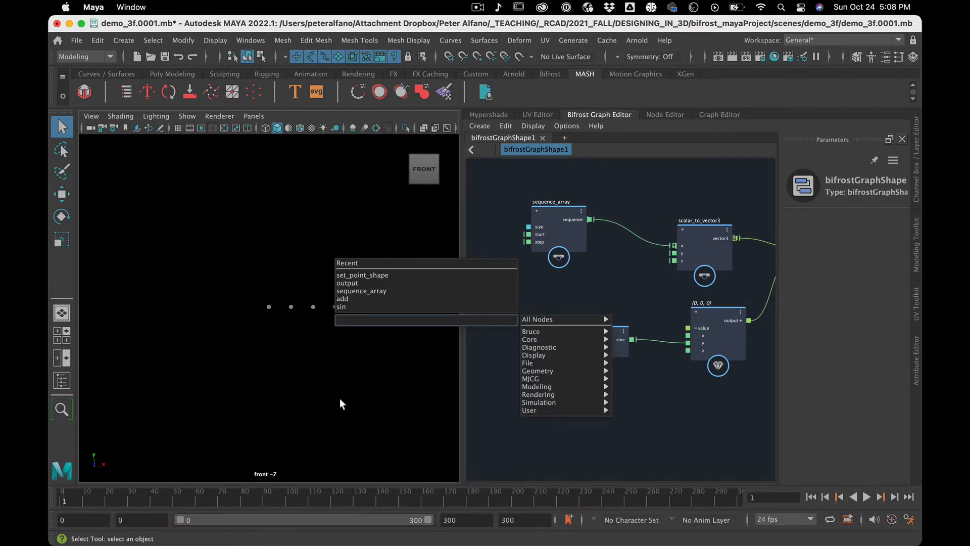
pyautogui.write('time')
pyautogui.click(363, 330)
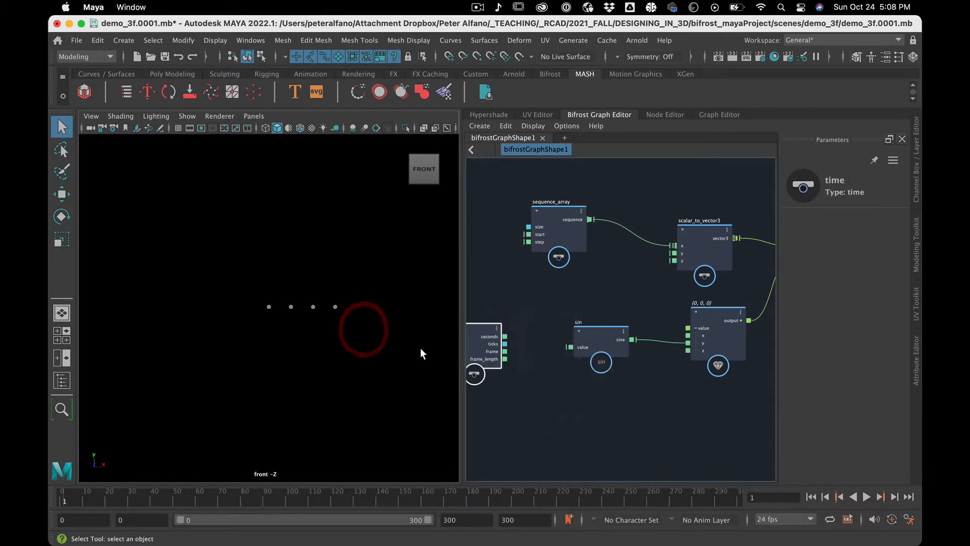
pyautogui.moveTo(475, 323); pyautogui.dragTo(500, 333)
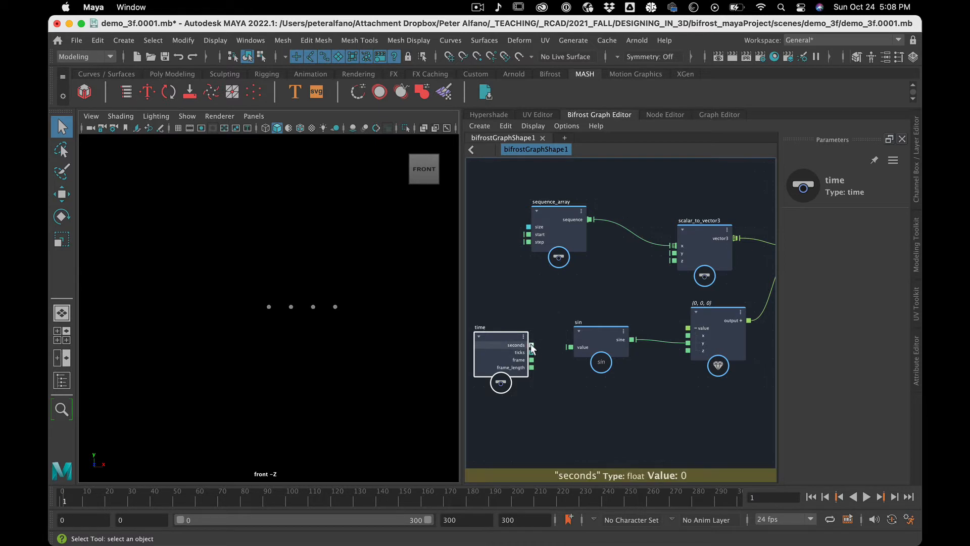
# Connect the time node's seconds output to sin's value input and play back the animation to check the points' motion.
pyautogui.click(120, 496)
pyautogui.moveTo(119, 504); pyautogui.dragTo(119, 503)
pyautogui.moveTo(532, 344); pyautogui.dragTo(580, 347)
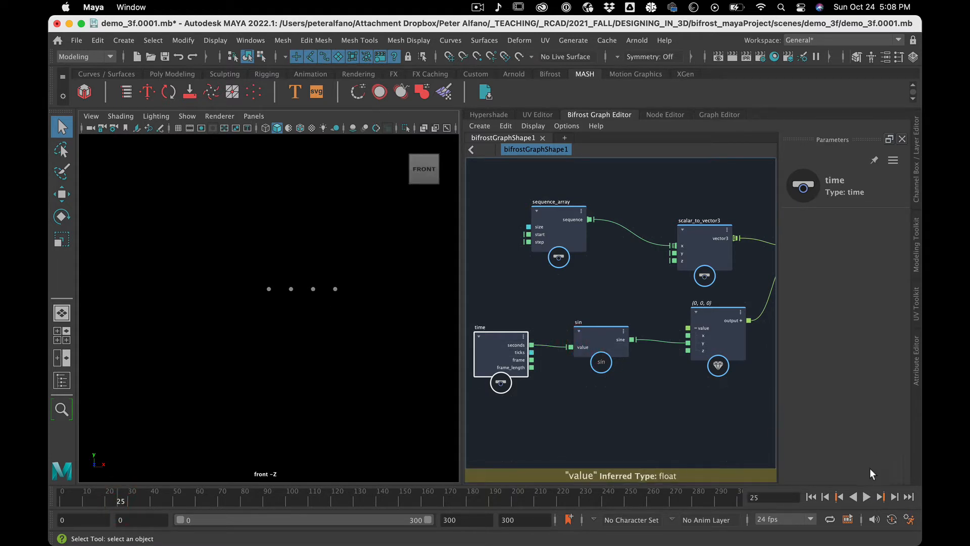
pyautogui.click(866, 497)
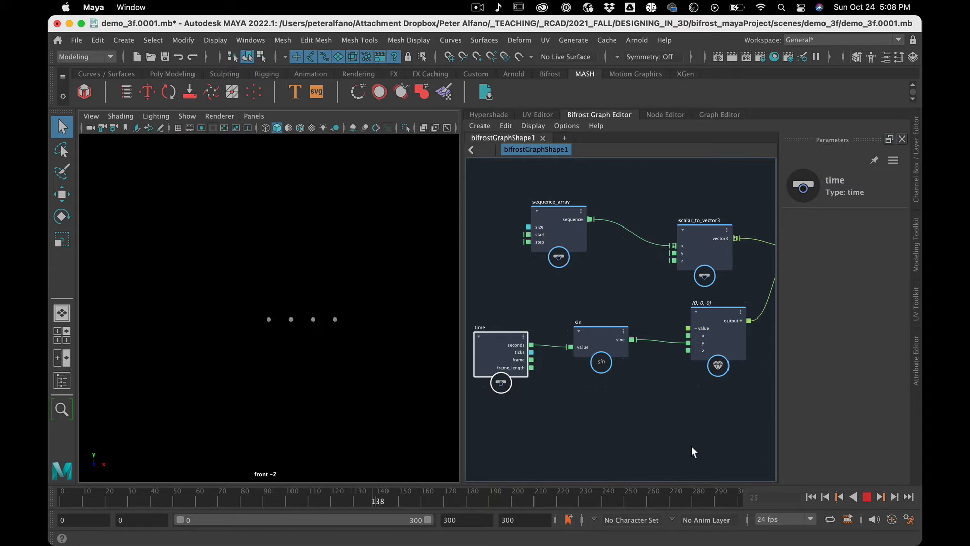
pyautogui.click(868, 497)
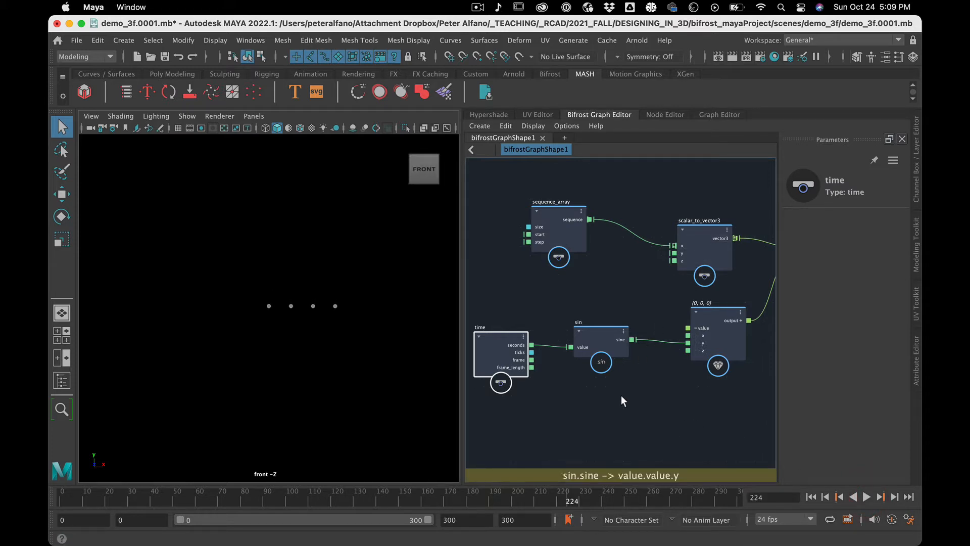
# Set sequence_array's Size to 148 and Step to about 0.205, and frame the denser row of points in the front view.
pyautogui.scroll(-3, 621, 396)
pyautogui.scroll(1, 621, 396)
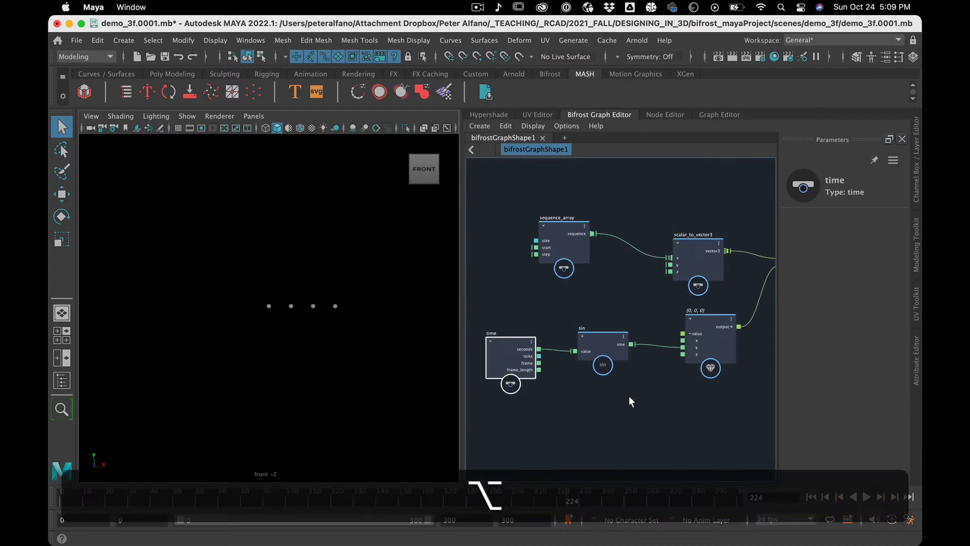
pyautogui.keyDown('alt'); pyautogui.moveTo(629, 397); pyautogui.dragTo(516, 403, button='middle'); pyautogui.keyUp('alt')
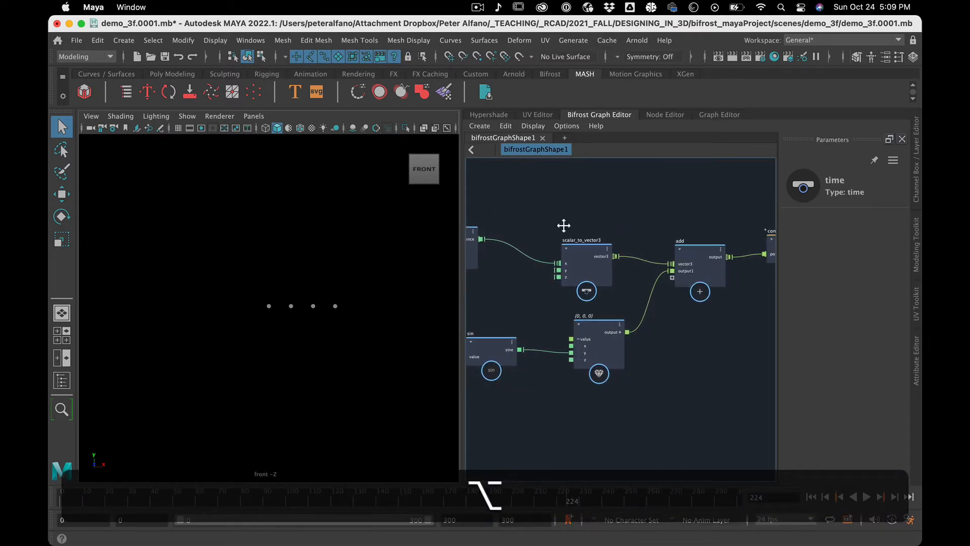
pyautogui.keyDown('alt'); pyautogui.moveTo(564, 225); pyautogui.dragTo(649, 226, button='middle'); pyautogui.keyUp('alt')
pyautogui.click(538, 236)
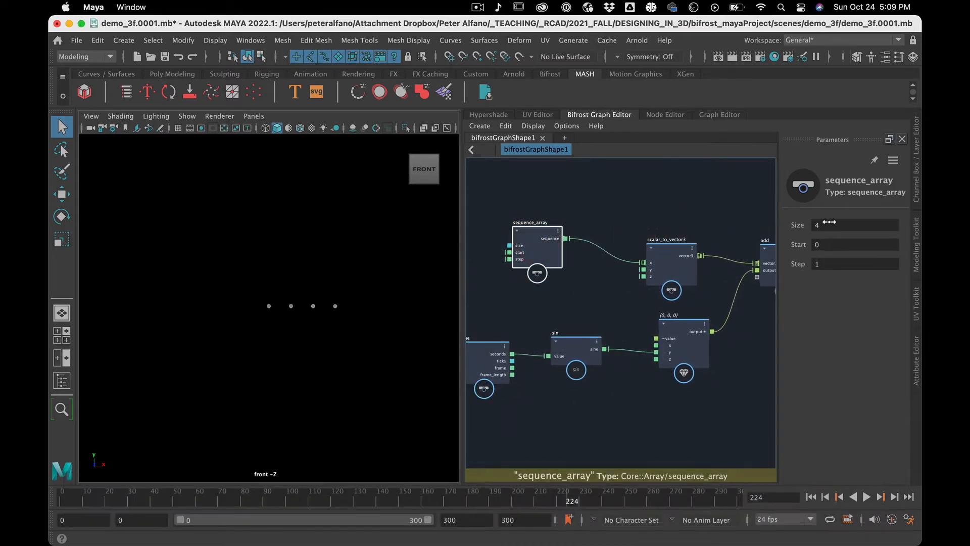
pyautogui.moveTo(830, 222); pyautogui.dragTo(857, 222)
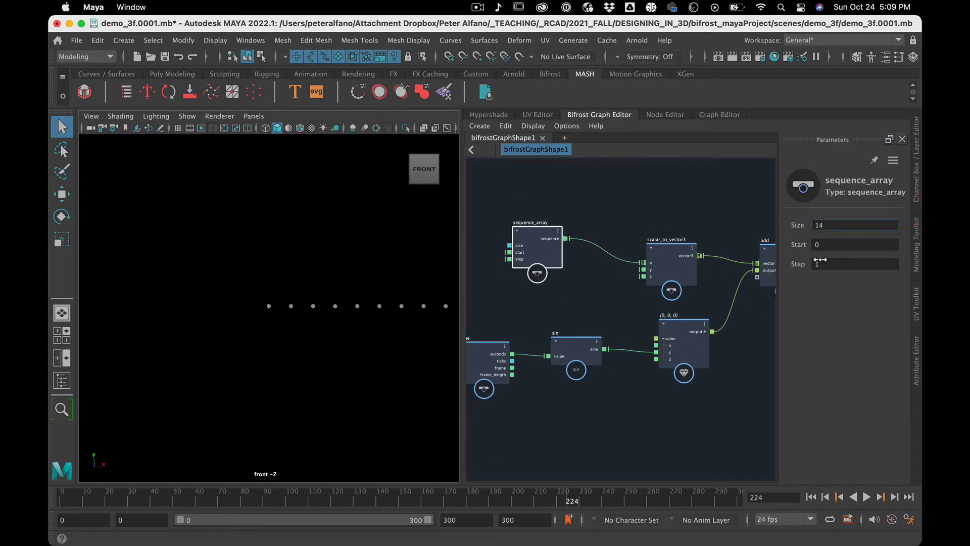
pyautogui.moveTo(818, 267); pyautogui.dragTo(746, 265)
pyautogui.moveTo(823, 264); pyautogui.dragTo(641, 271)
pyautogui.keyDown('super'); pyautogui.moveTo(817, 228); pyautogui.dragTo(91, 219); pyautogui.keyUp('super')
pyautogui.keyDown('alt'); pyautogui.moveTo(217, 373); pyautogui.dragTo(117, 381, button='middle'); pyautogui.keyUp('alt')
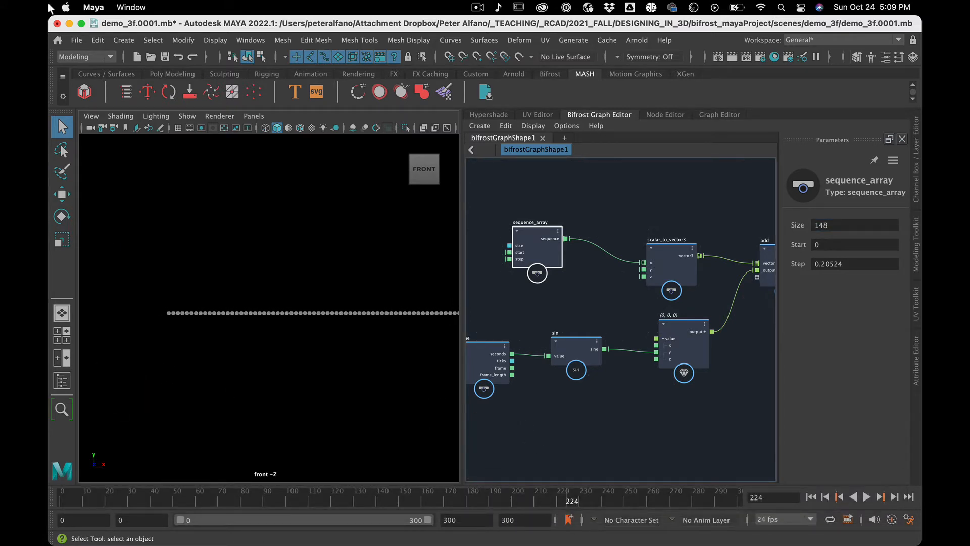
# Save the scene as a new incremented version.
pyautogui.click(75, 40)
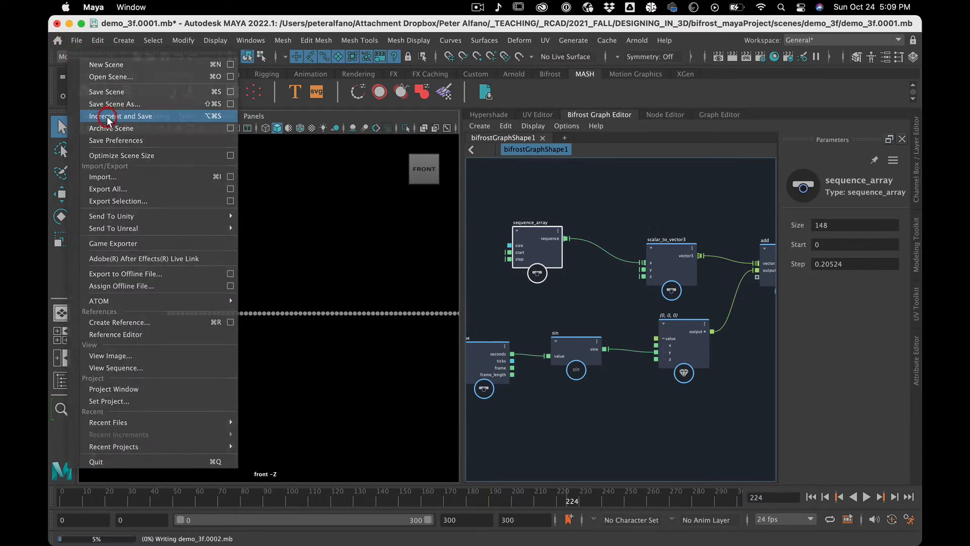
pyautogui.click(107, 117)
pyautogui.click(477, 7)
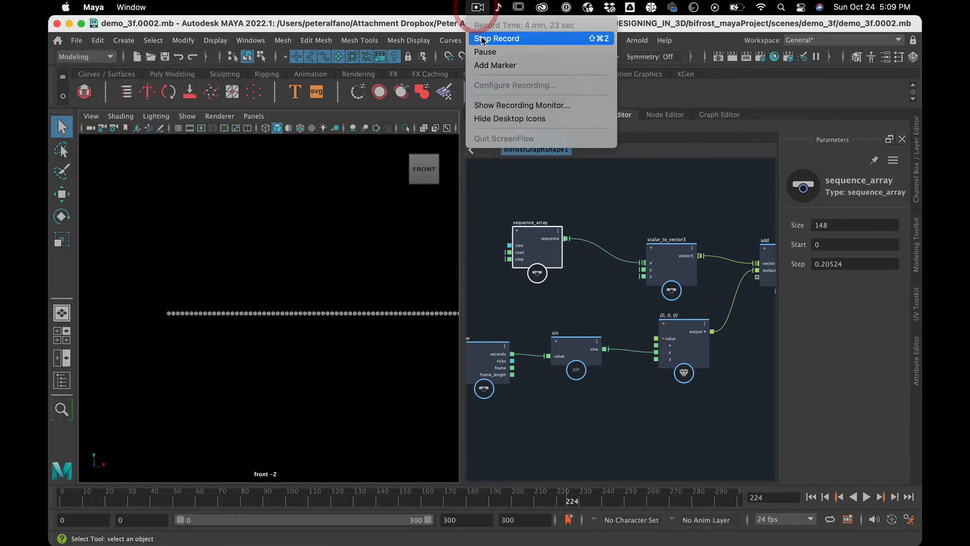
pyautogui.click(495, 38)
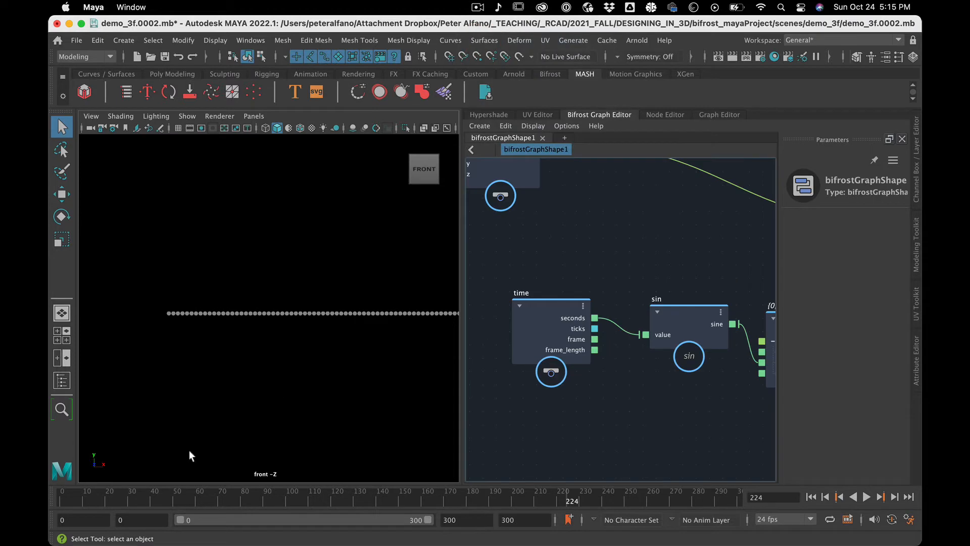
# Scrub the timeline to frame 56 to check how the row of points moves vertically.
pyautogui.moveTo(108, 500); pyautogui.dragTo(186, 472)
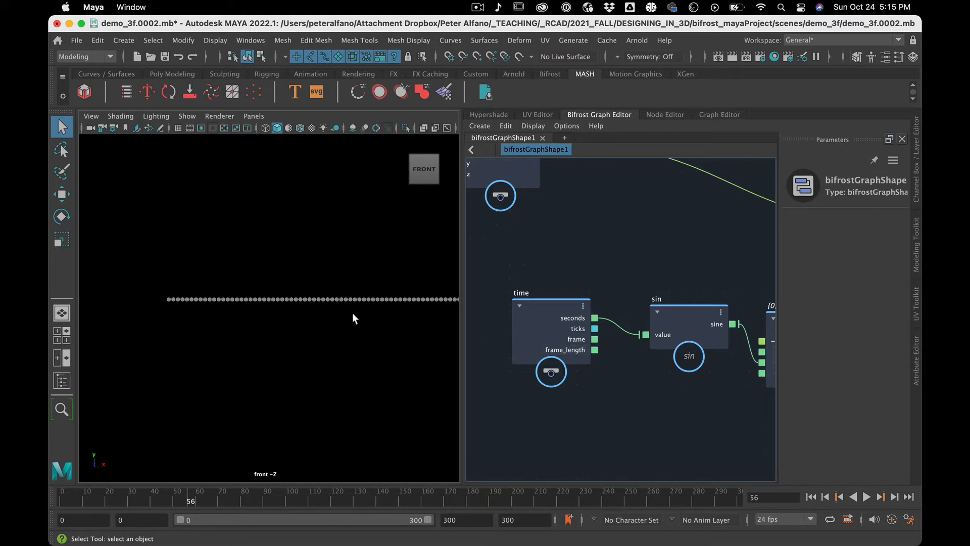
pyautogui.scroll(-6, 591, 421)
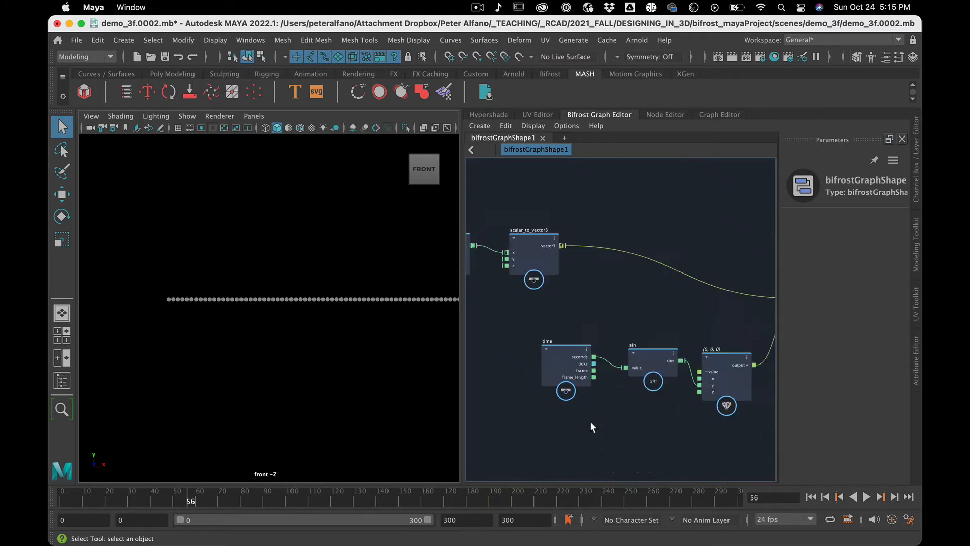
pyautogui.scroll(4, 591, 422)
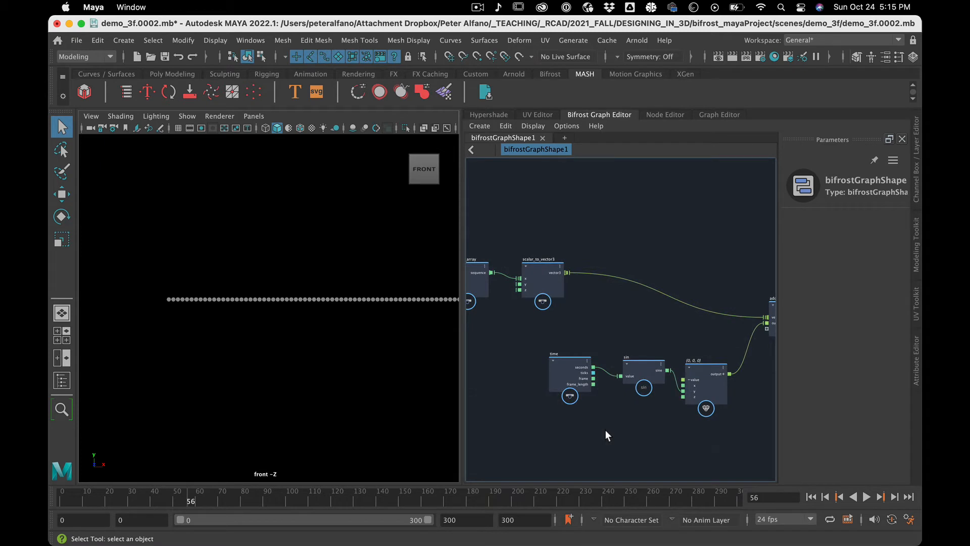
# Move the add node down level with the sin node and back up beside construct_points.
pyautogui.keyDown('alt'); pyautogui.moveTo(615, 429); pyautogui.dragTo(504, 428, button='middle'); pyautogui.keyUp('alt')
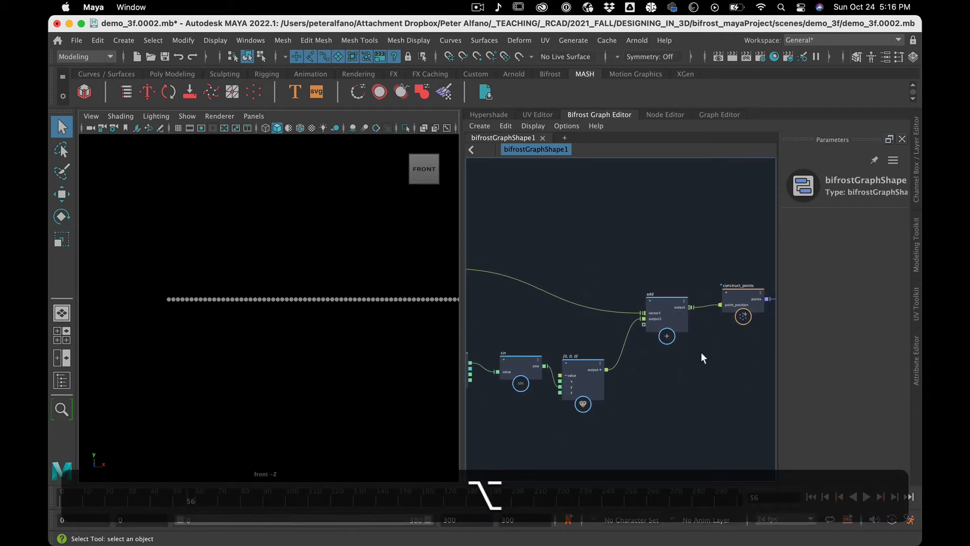
pyautogui.scroll(-2, 702, 357)
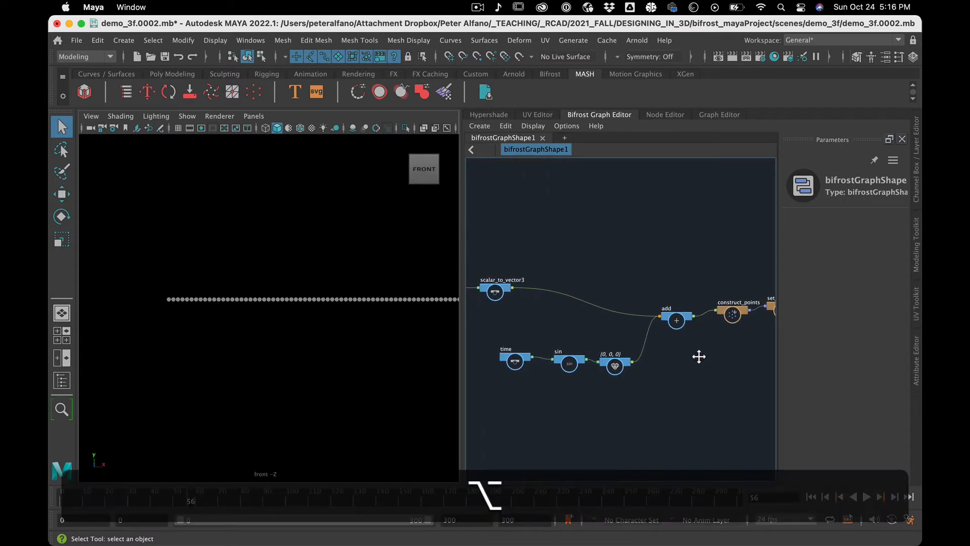
pyautogui.keyDown('alt'); pyautogui.moveTo(699, 357); pyautogui.dragTo(583, 365, button='middle'); pyautogui.keyUp('alt')
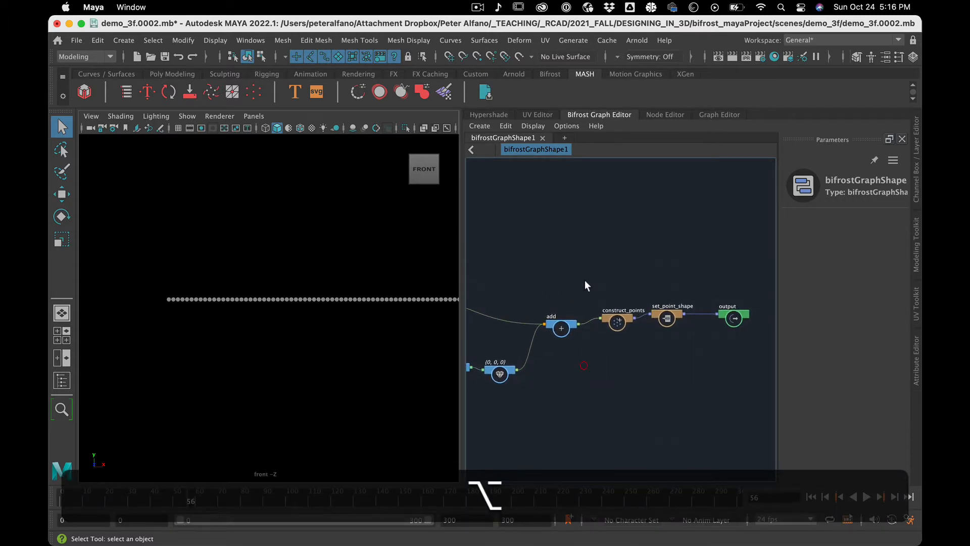
pyautogui.click(564, 328)
pyautogui.moveTo(565, 328); pyautogui.dragTo(566, 372)
pyautogui.keyDown('alt'); pyautogui.moveTo(571, 420); pyautogui.dragTo(676, 401, button='middle'); pyautogui.keyUp('alt')
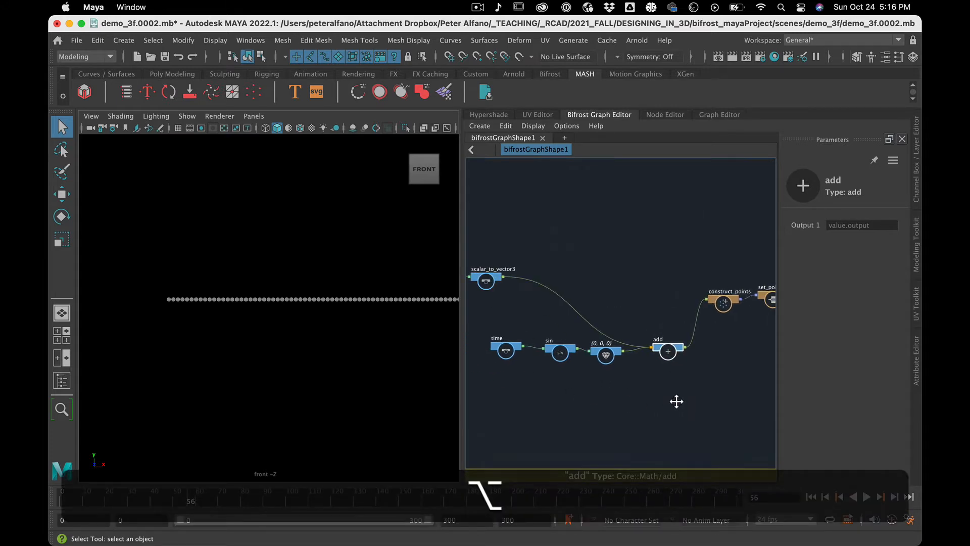
pyautogui.scroll(2, 676, 402)
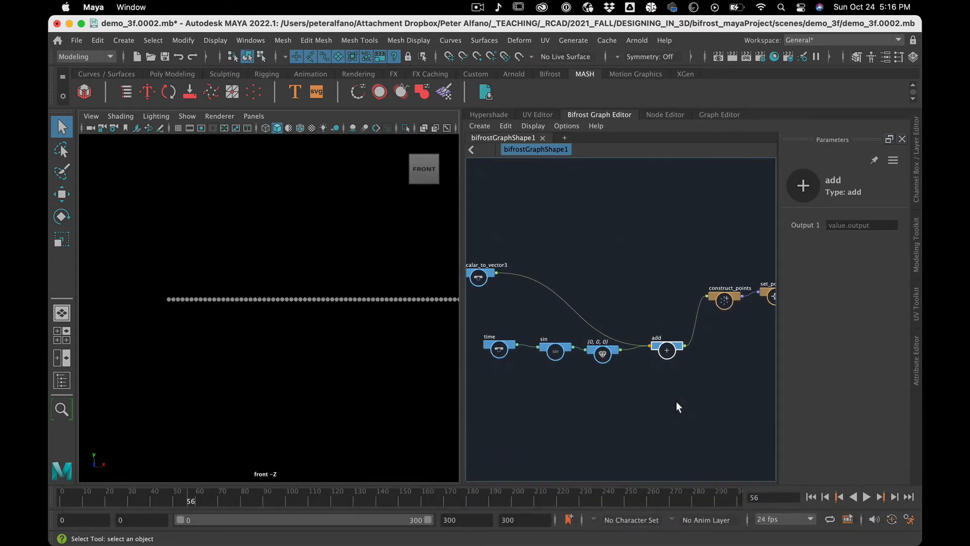
pyautogui.moveTo(664, 352); pyautogui.dragTo(657, 293)
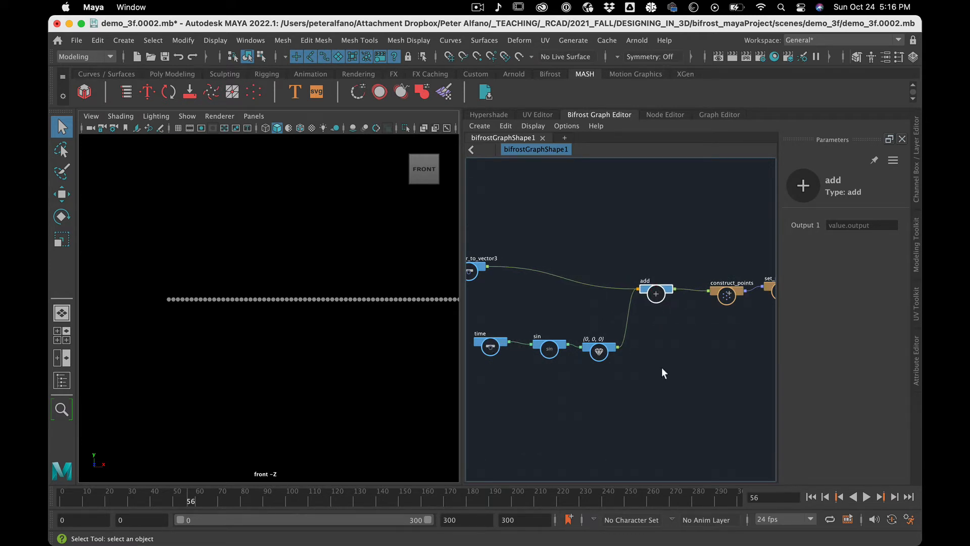
pyautogui.scroll(-1, 662, 368)
pyautogui.scroll(2, 662, 368)
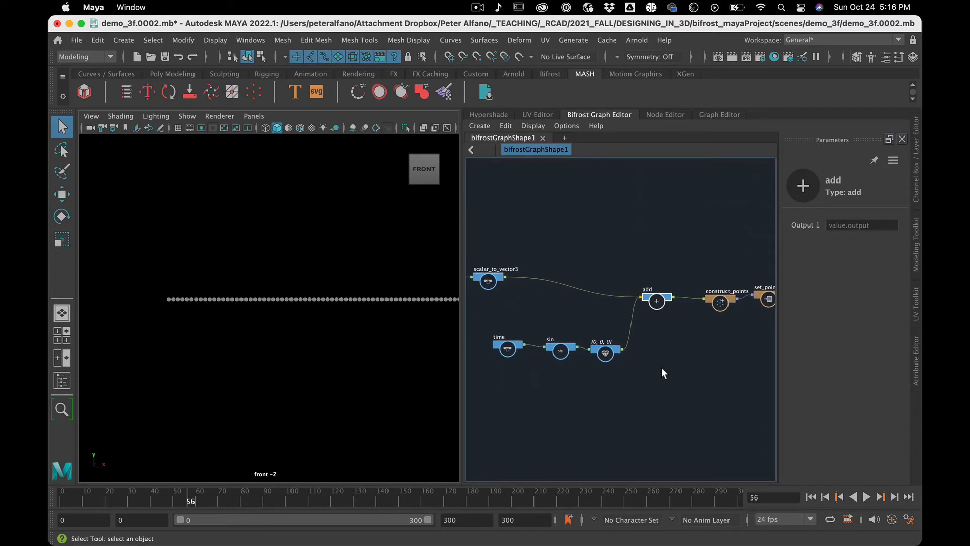
# Move the add node down into line with the time, sin and (0, 0, 0) value nodes.
pyautogui.keyDown('alt'); pyautogui.moveTo(645, 377); pyautogui.dragTo(681, 380, button='middle'); pyautogui.keyUp('alt')
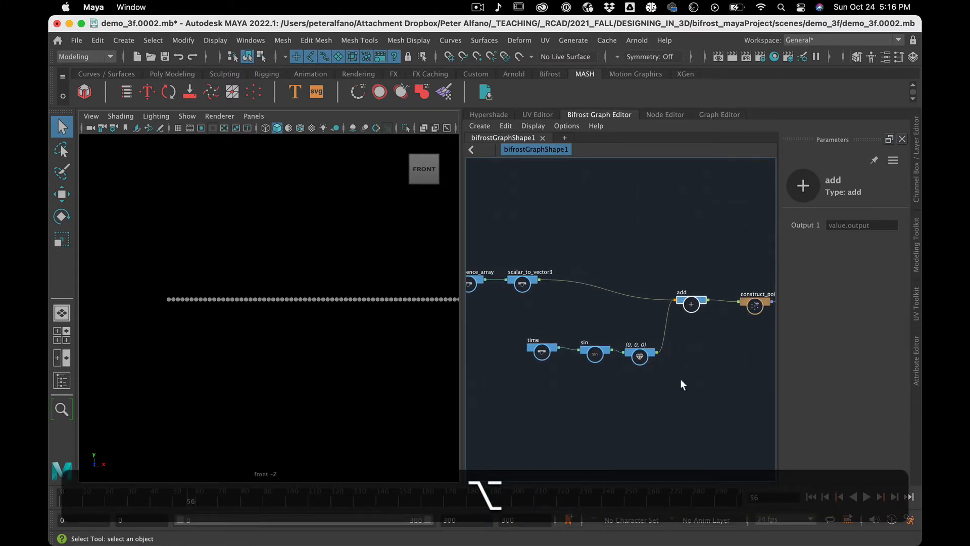
pyautogui.moveTo(690, 303); pyautogui.dragTo(689, 345)
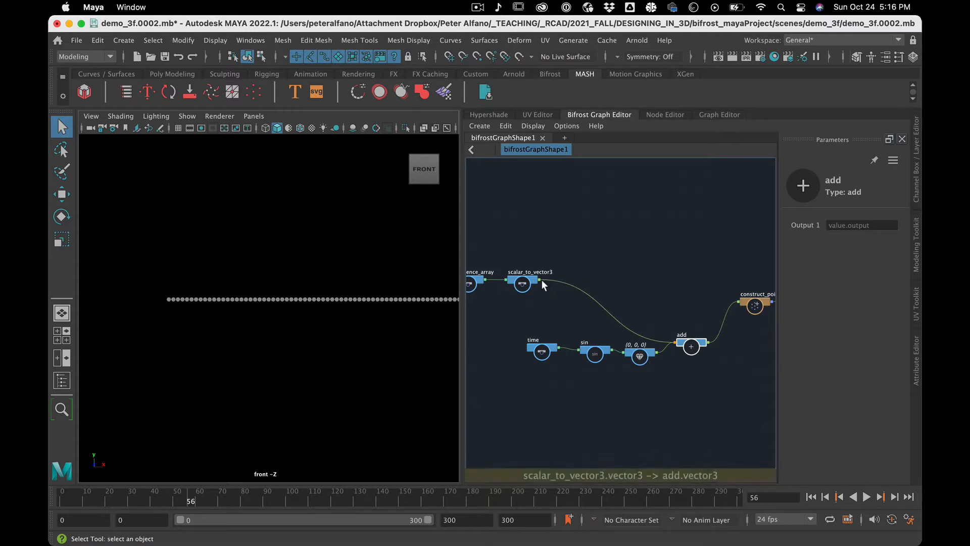
pyautogui.moveTo(693, 336); pyautogui.dragTo(693, 344)
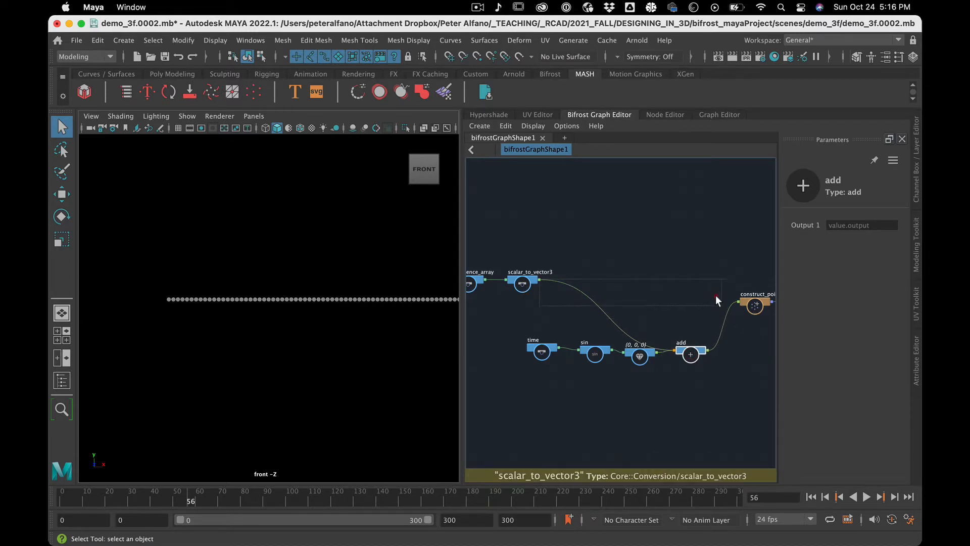
pyautogui.click(615, 291)
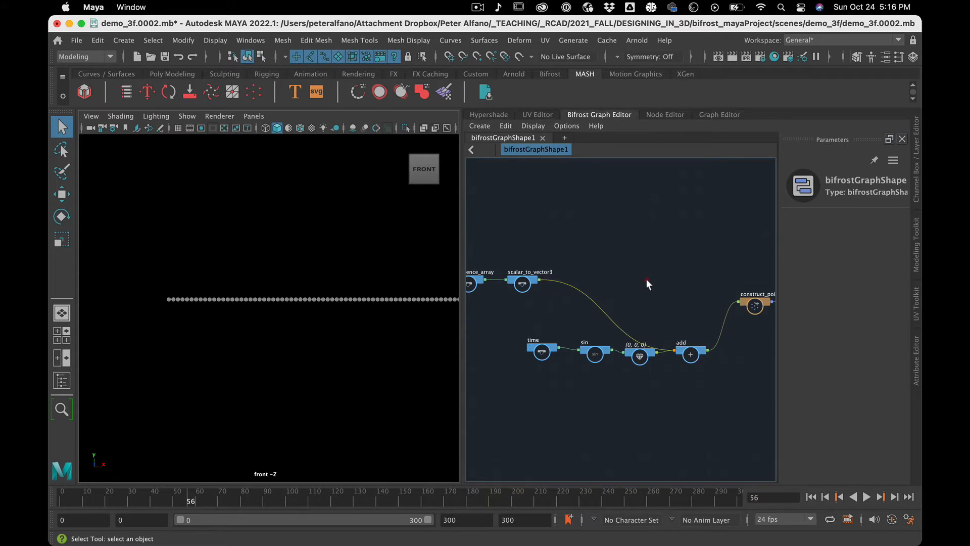
pyautogui.scroll(2, 665, 284)
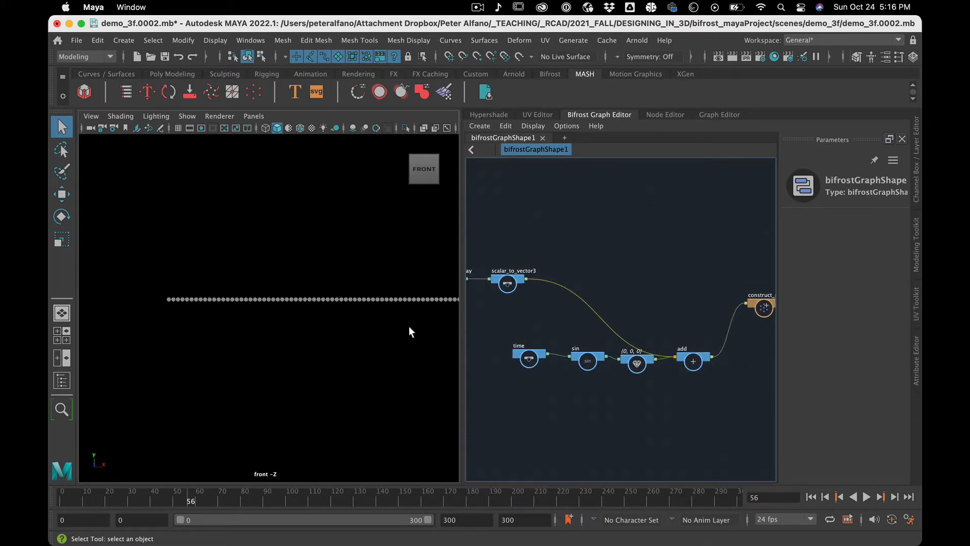
# Widen the graph editor next to the viewport and connect scalar_to_vector3's vector3 output directly to construct_points' point_position.
pyautogui.moveTo(459, 330); pyautogui.dragTo(456, 329)
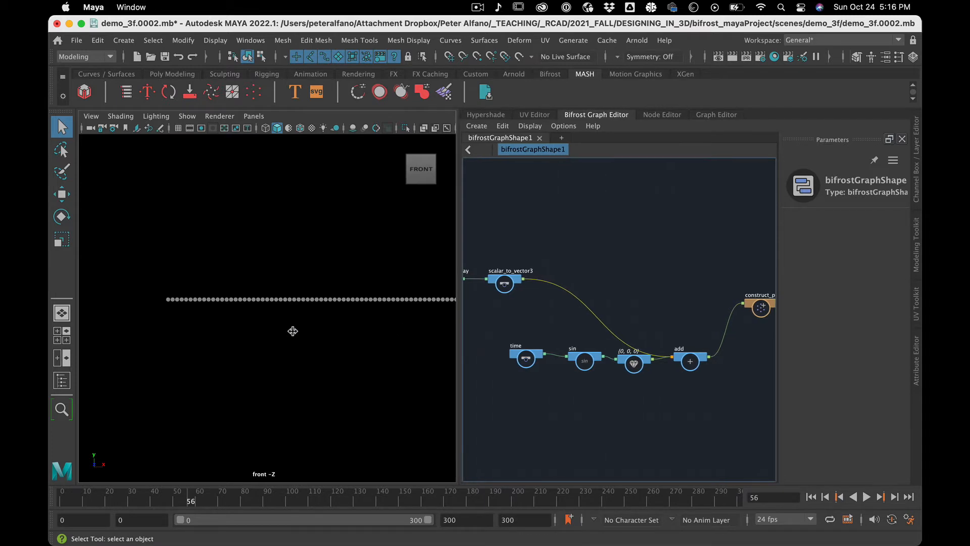
pyautogui.moveTo(293, 331); pyautogui.dragTo(293, 329)
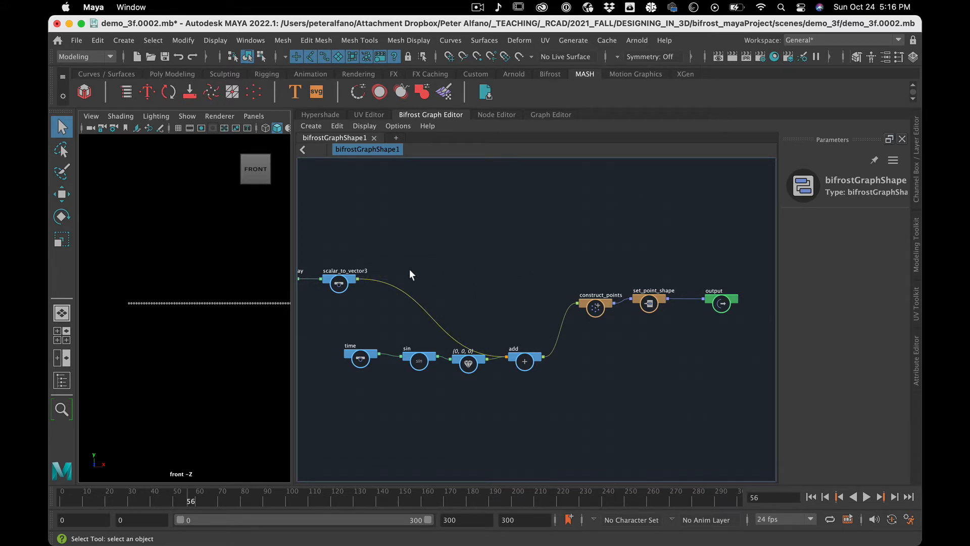
pyautogui.click(340, 286)
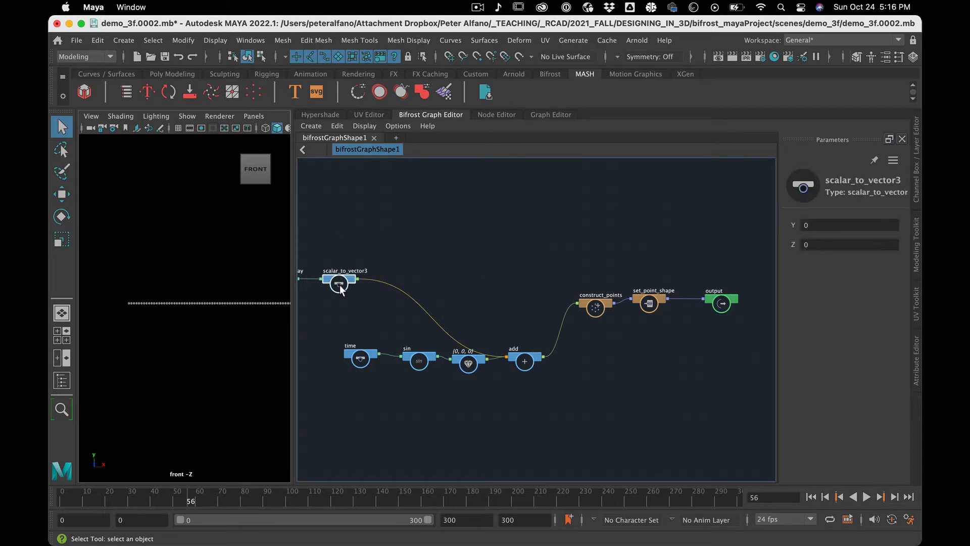
pyautogui.press('f')
pyautogui.scroll(-10, 358, 289)
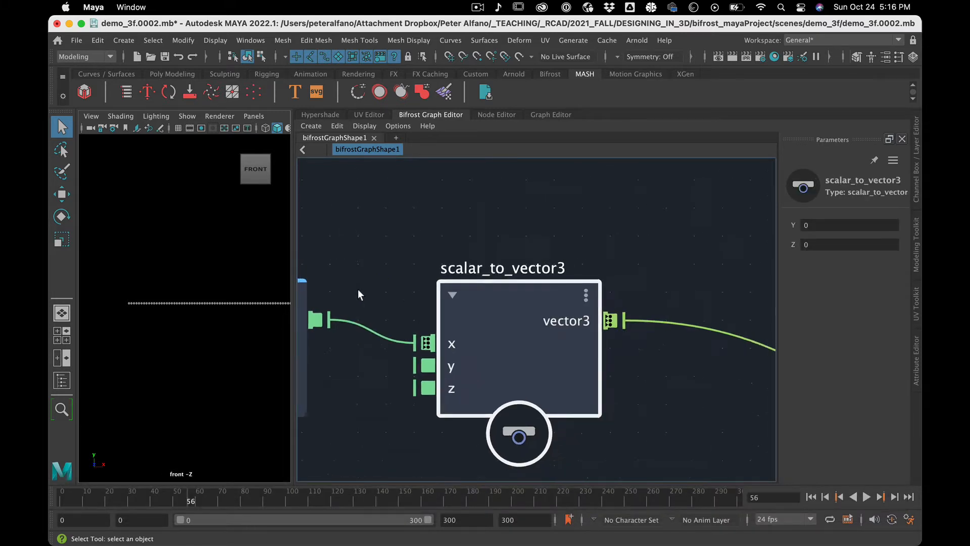
pyautogui.scroll(8, 364, 281)
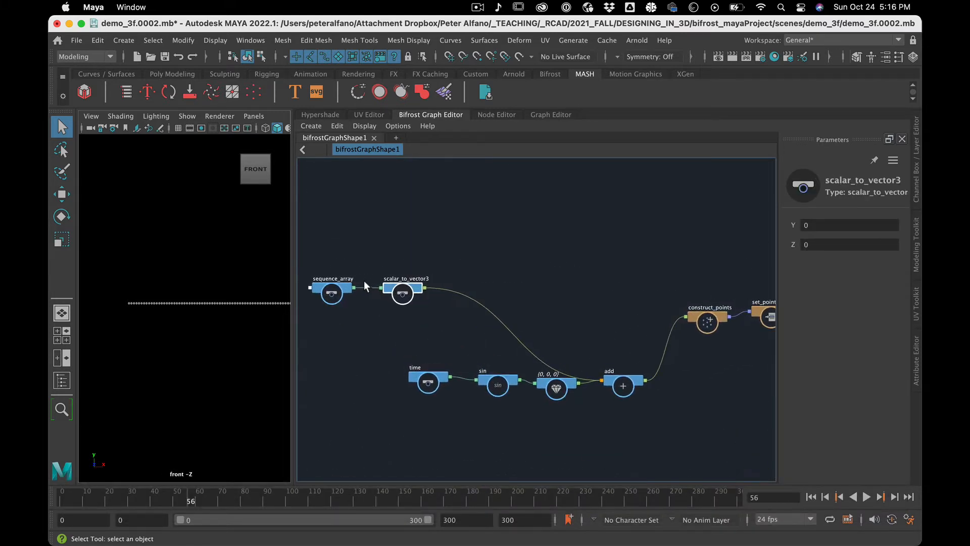
pyautogui.moveTo(427, 293); pyautogui.dragTo(696, 328)
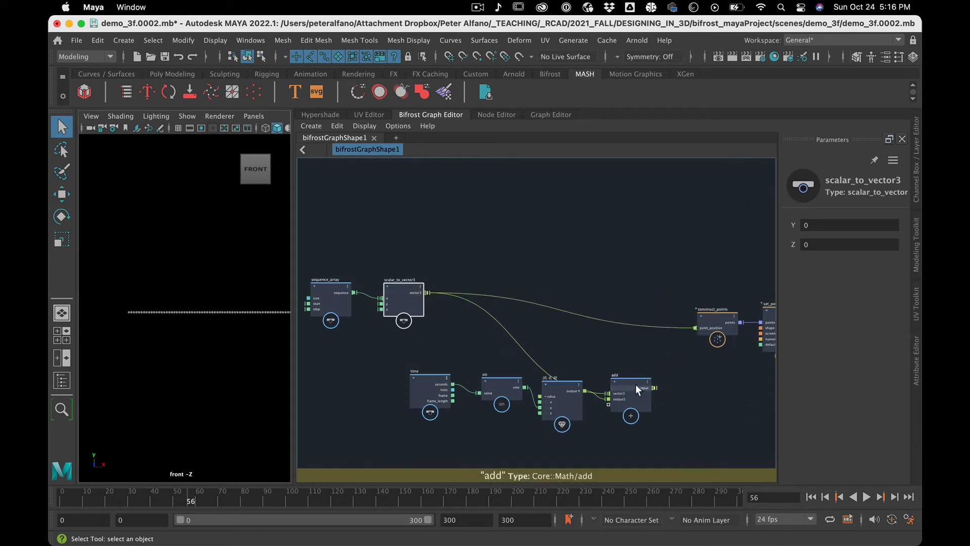
# Move the add node slightly up and delete the connection from scalar_to_vector3 to it.
pyautogui.moveTo(636, 384); pyautogui.dragTo(634, 361)
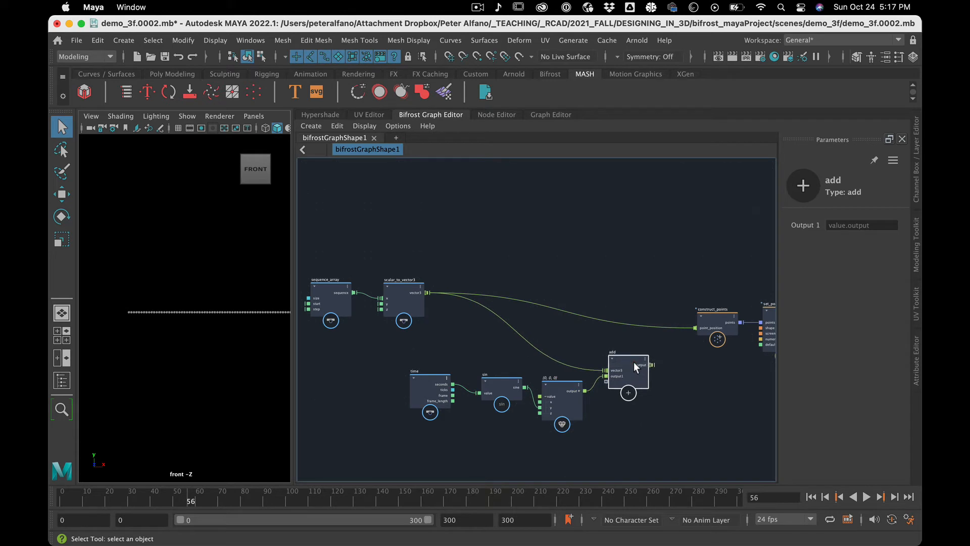
pyautogui.click(529, 345)
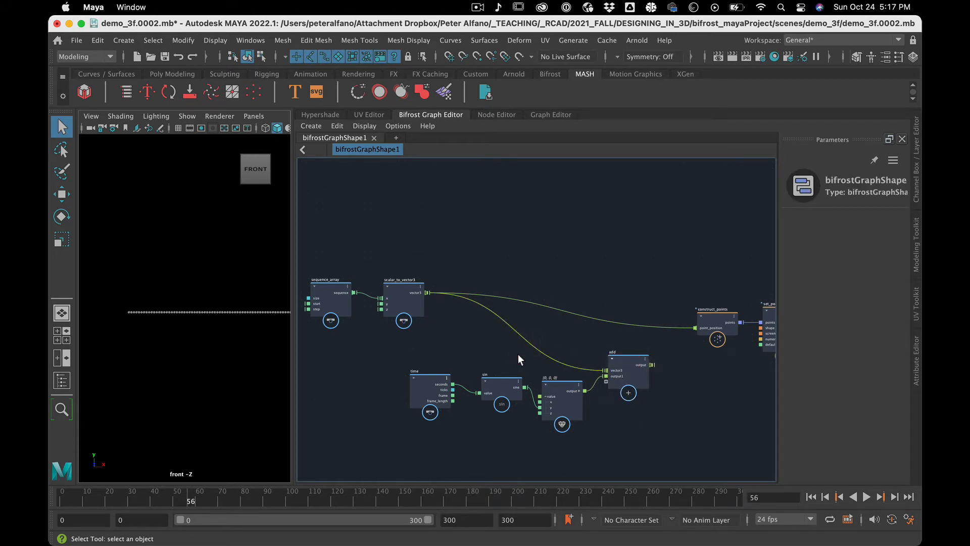
pyautogui.press('BackSpace')
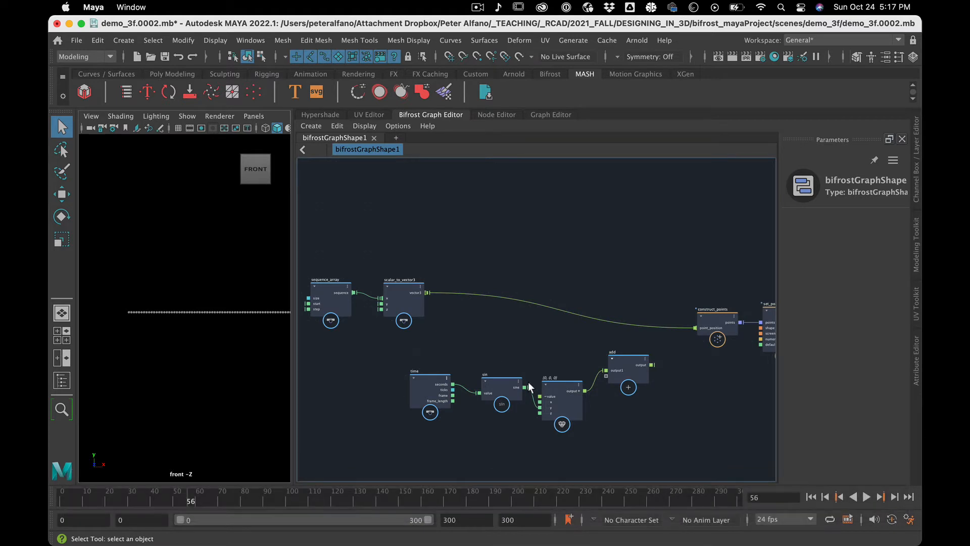
# Place construct_points right after scalar_to_vector3 and line up sequence_array and scalar_to_vector3 with it in a compact row.
pyautogui.scroll(1, 529, 381)
pyautogui.moveTo(712, 311); pyautogui.dragTo(456, 278)
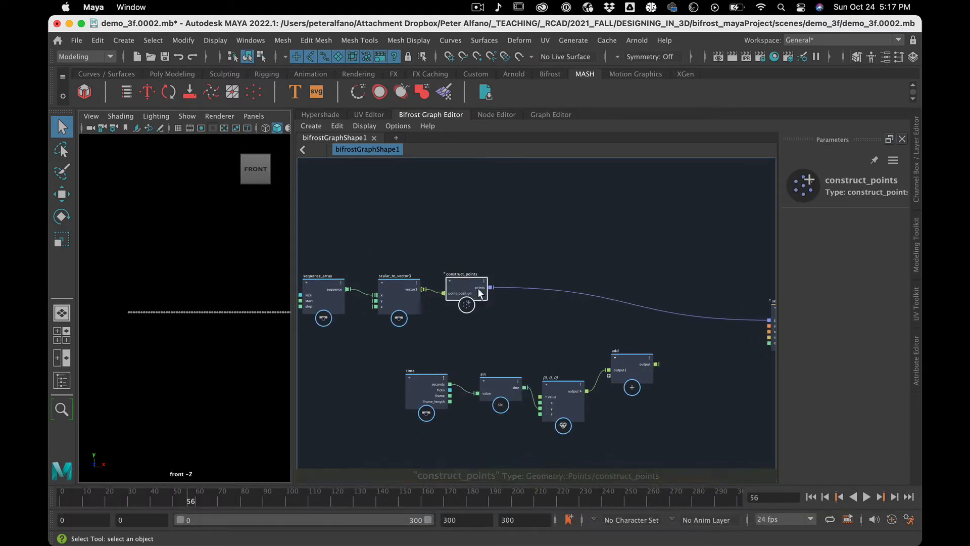
pyautogui.click(369, 251)
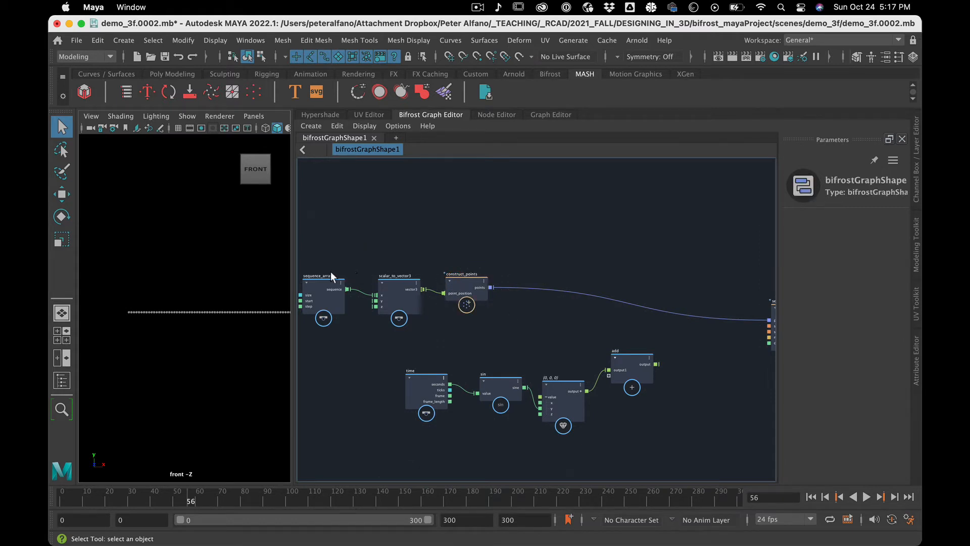
pyautogui.moveTo(331, 273); pyautogui.dragTo(396, 277)
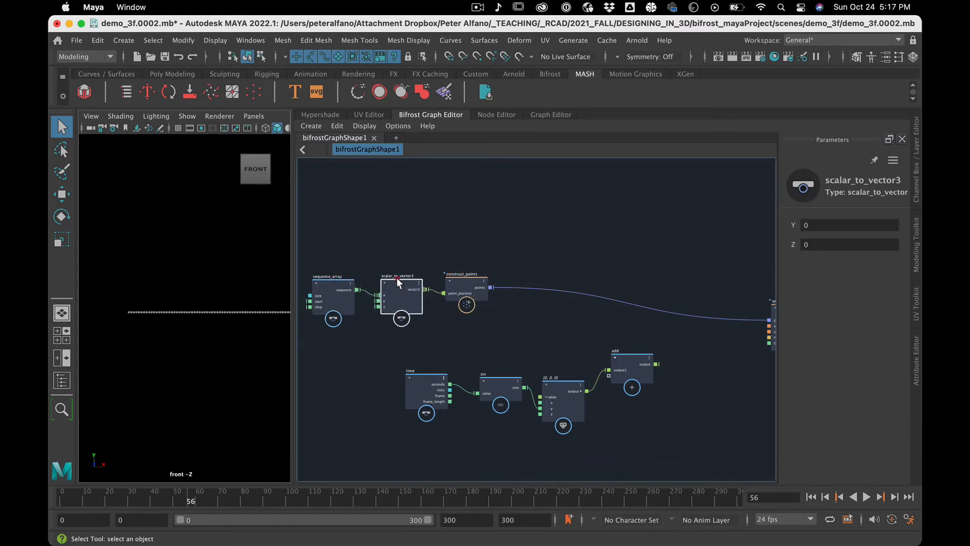
pyautogui.click(464, 277)
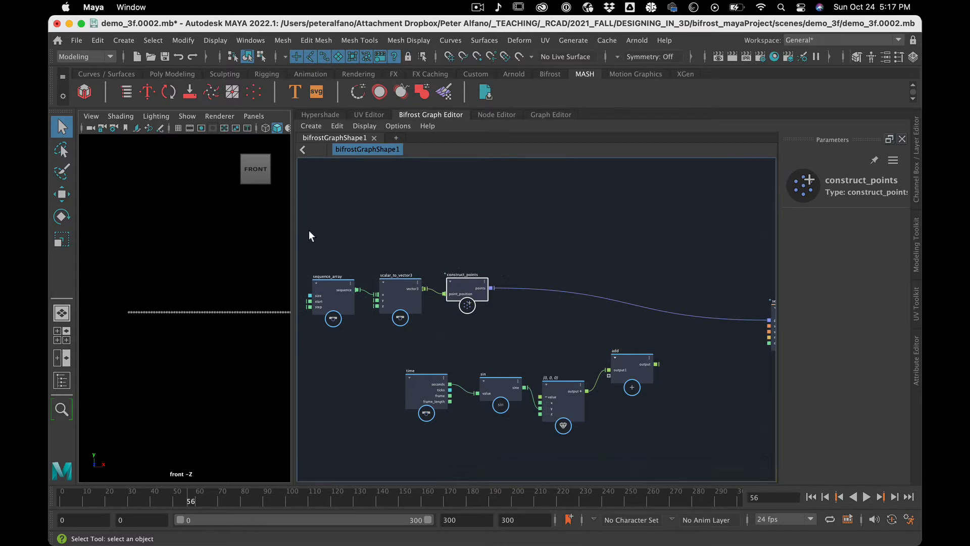
# Group the sequence_array, scalar_to_vector3 and construct_points nodes into a compound.
pyautogui.click(362, 245)
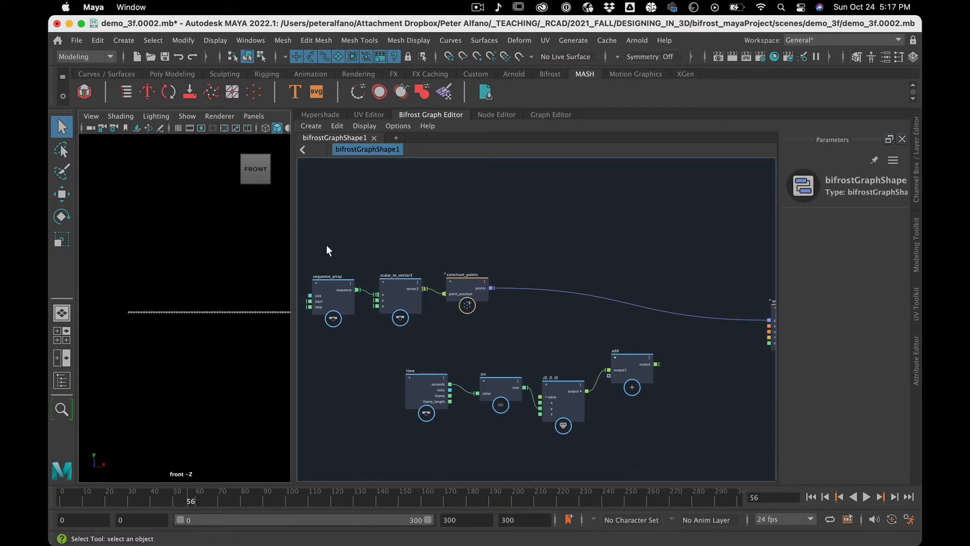
pyautogui.click(328, 283)
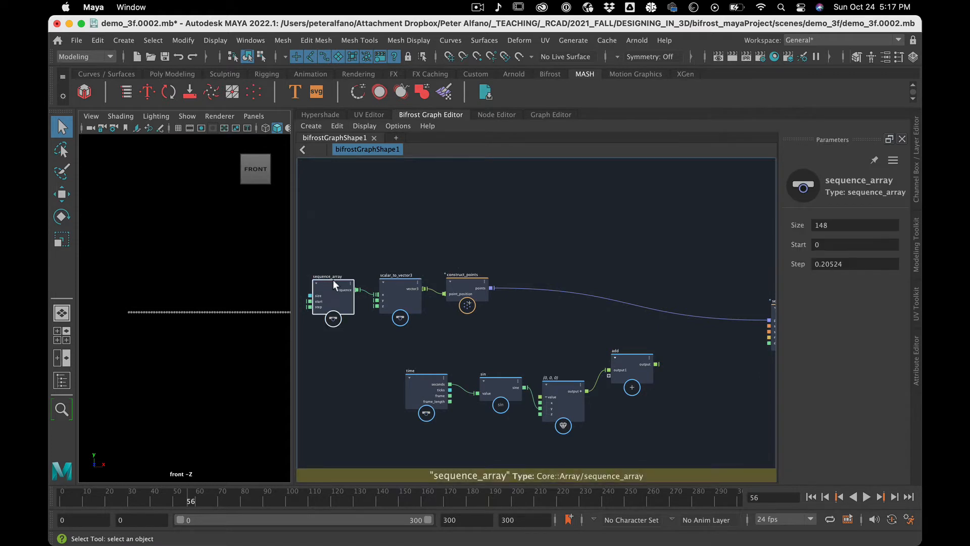
pyautogui.click(399, 279)
pyautogui.click(471, 280)
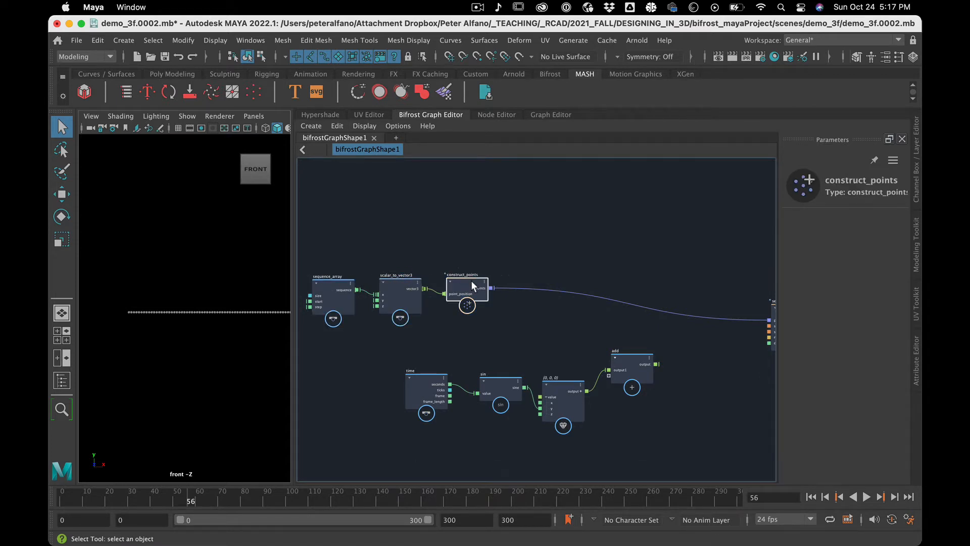
pyautogui.click(347, 287)
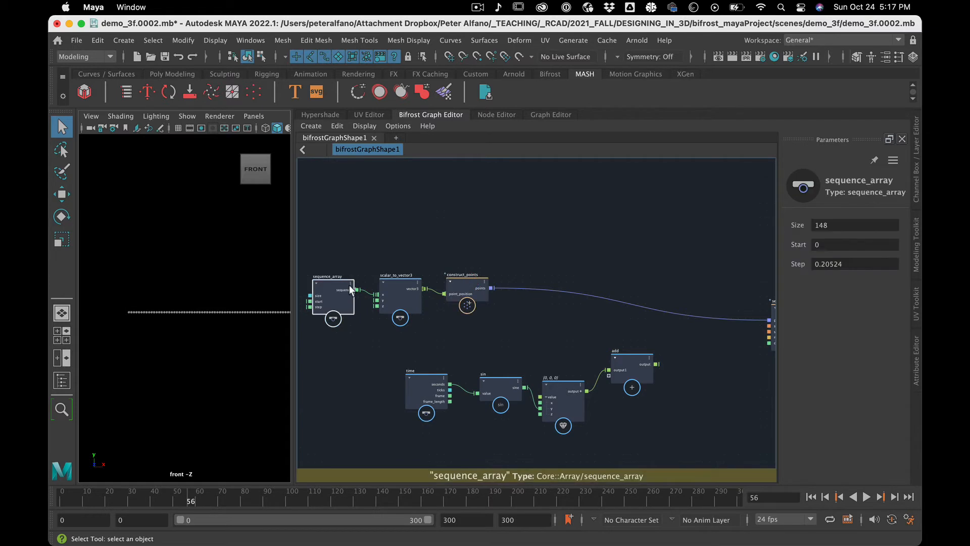
pyautogui.click(357, 241)
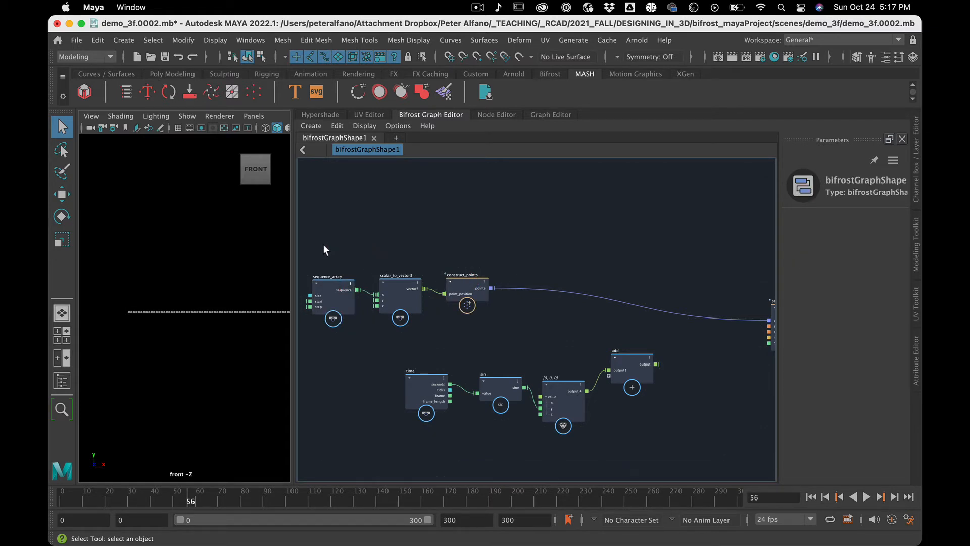
pyautogui.moveTo(460, 320); pyautogui.dragTo(465, 335)
pyautogui.press('super+g')
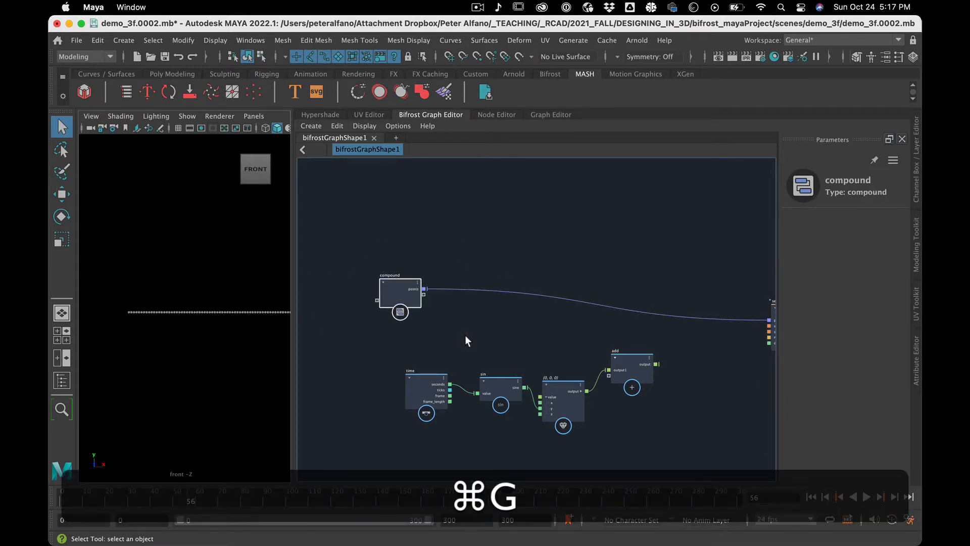
# Rename the new compound row_of_points and shift it slightly down and to the left in the graph.
pyautogui.doubleClick(392, 274)
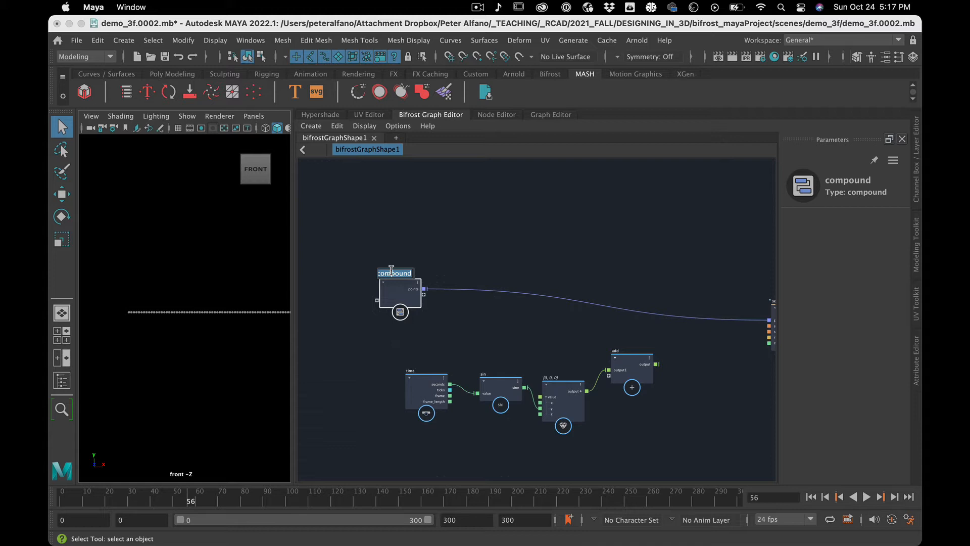
pyautogui.write('r')
pyautogui.press('BackSpace')
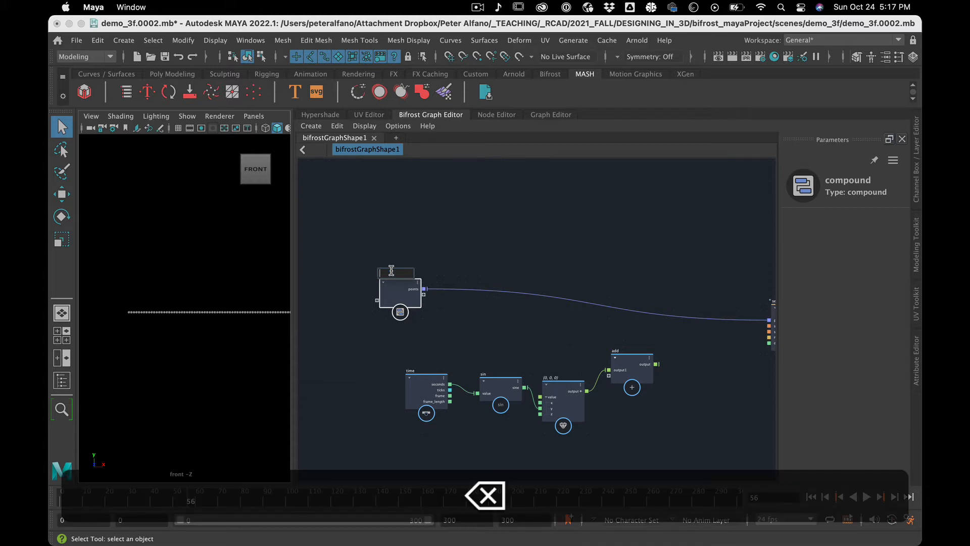
pyautogui.write('row')
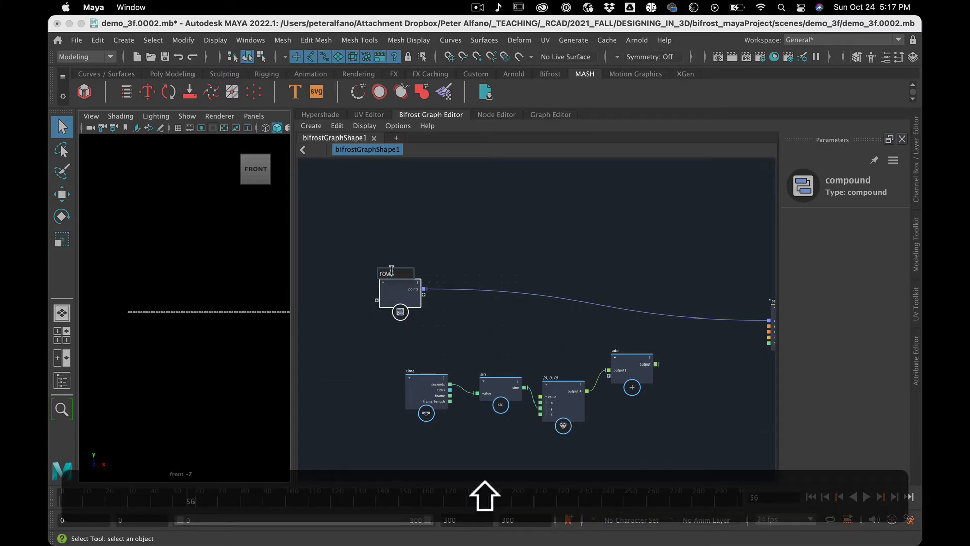
pyautogui.write('_of_')
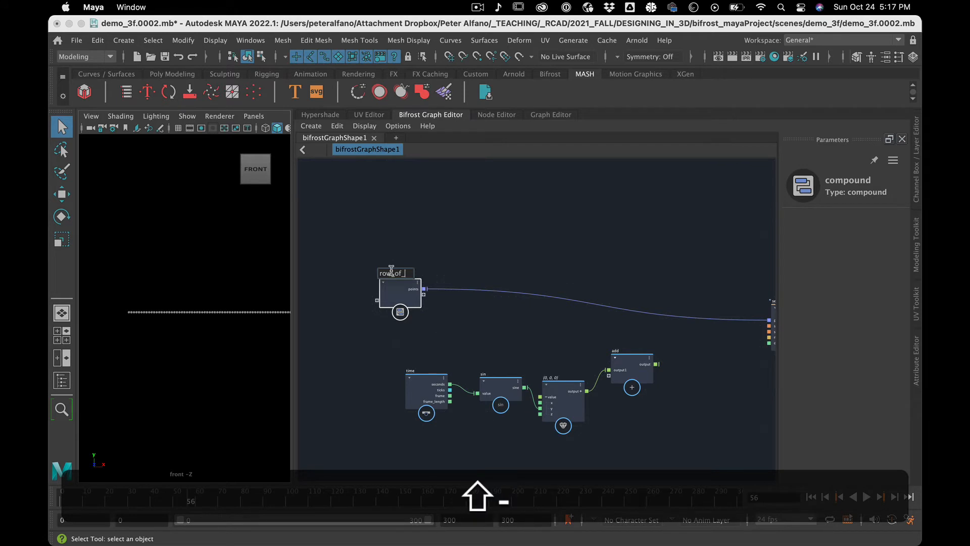
pyautogui.write('points')
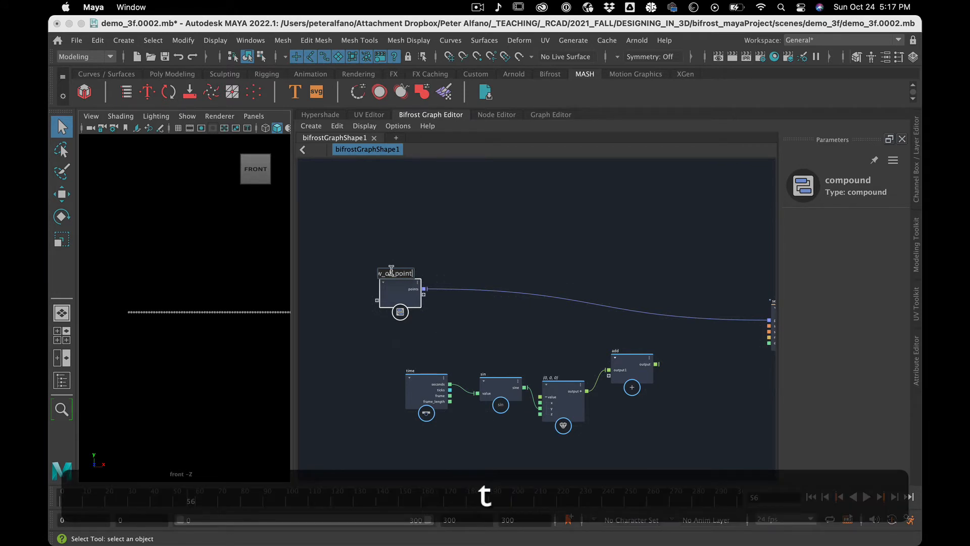
pyautogui.click(475, 242)
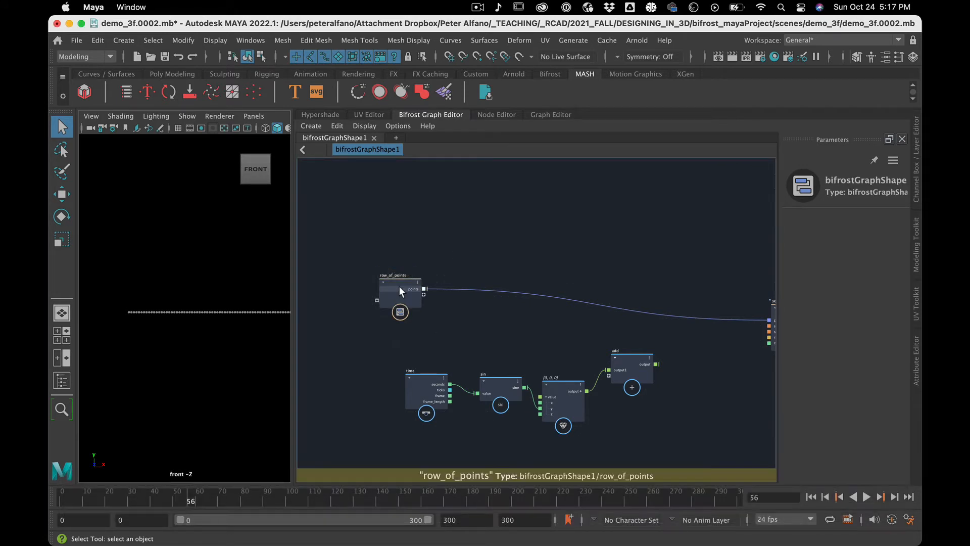
pyautogui.moveTo(401, 283); pyautogui.dragTo(388, 292)
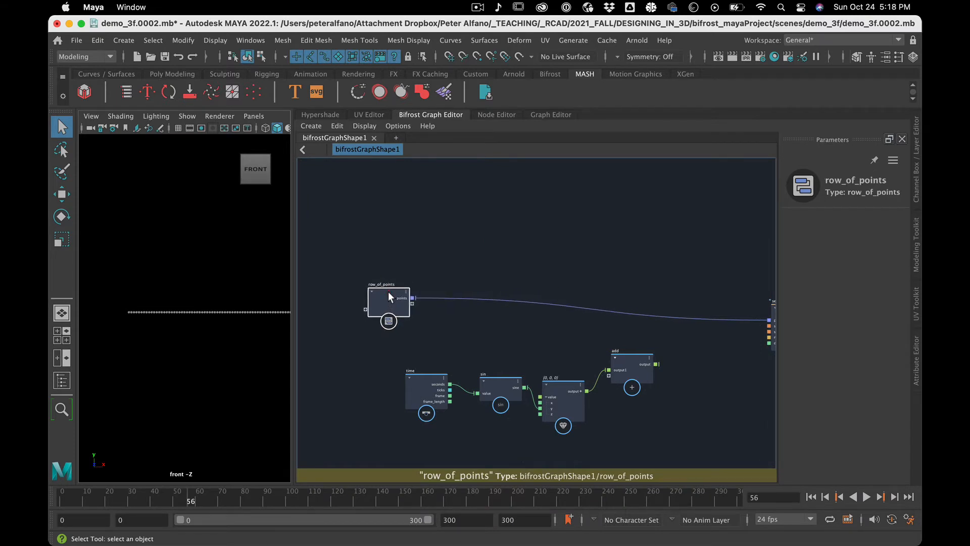
# Inside row_of_points, space sequence_array away from scalar_to_vector3, place the input node ahead of it and expose its size through that input.
pyautogui.doubleClick(392, 291)
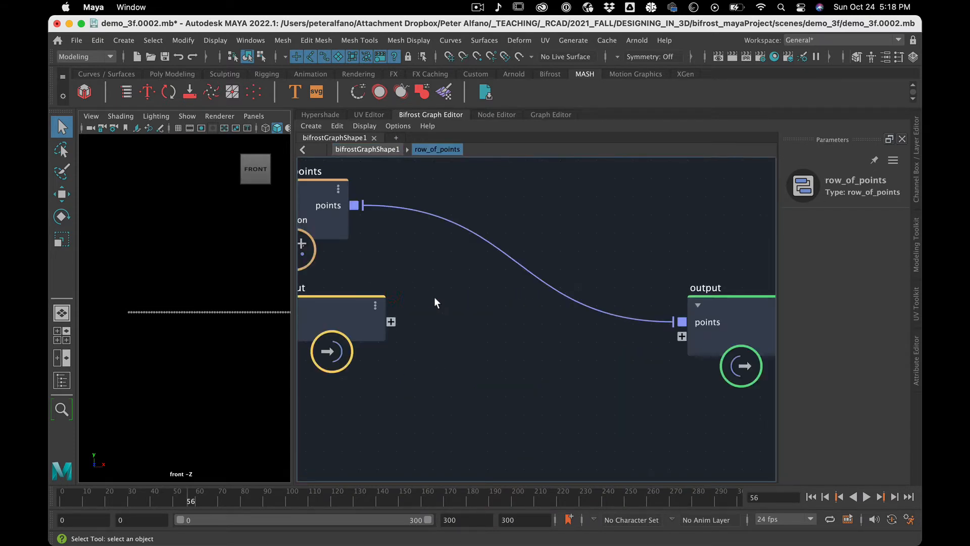
pyautogui.keyDown('alt'); pyautogui.moveTo(390, 380); pyautogui.dragTo(746, 399, button='middle'); pyautogui.keyUp('alt')
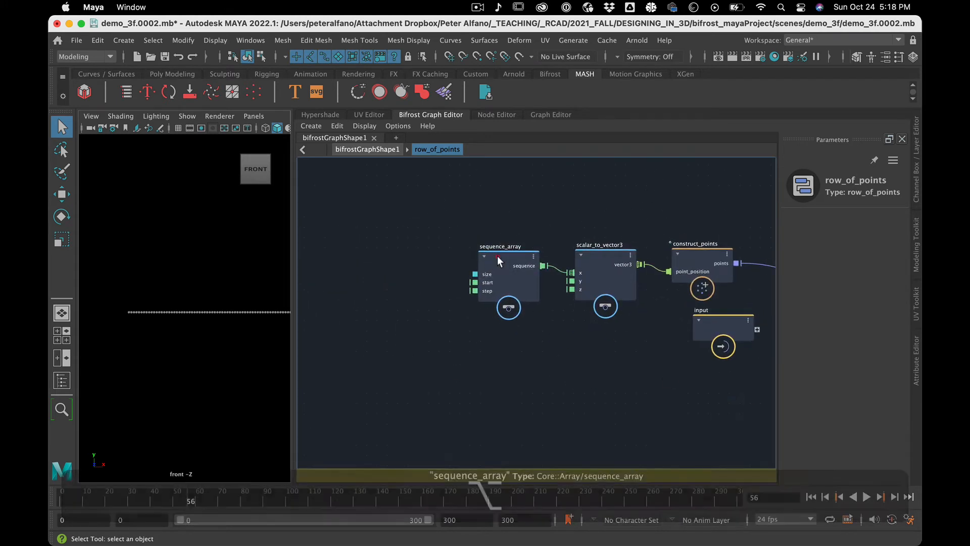
pyautogui.moveTo(498, 255); pyautogui.dragTo(449, 256)
pyautogui.scroll(-4, 475, 308)
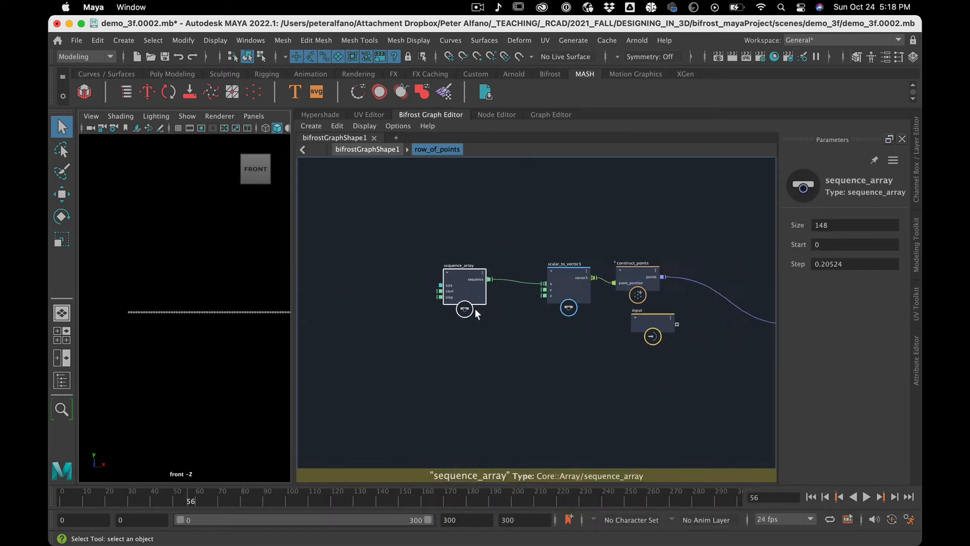
pyautogui.scroll(10, 475, 308)
pyautogui.scroll(-6, 475, 309)
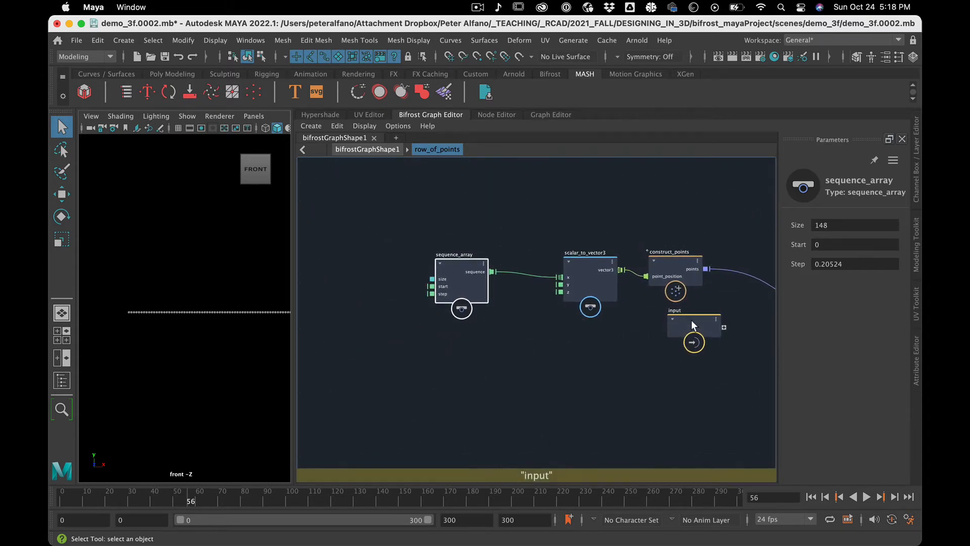
pyautogui.moveTo(691, 320); pyautogui.dragTo(350, 268)
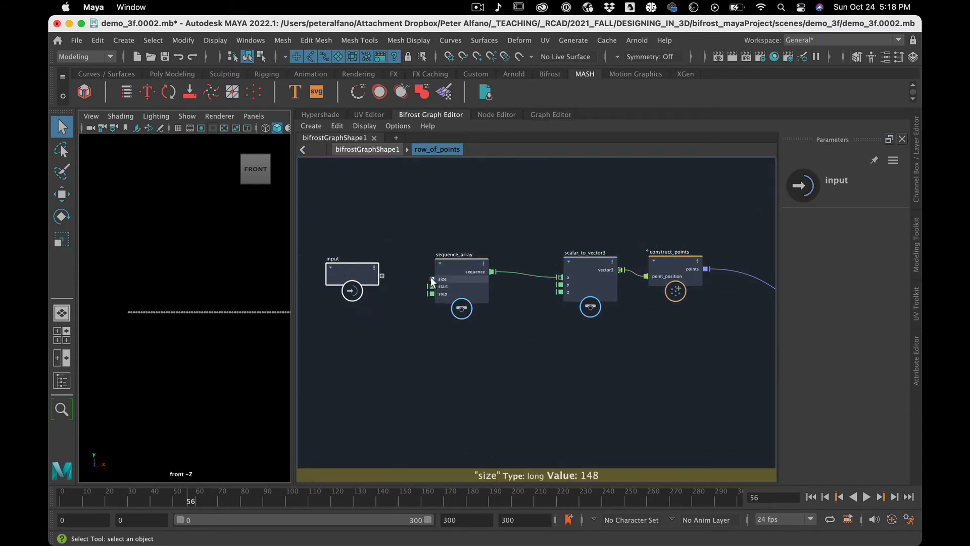
pyautogui.moveTo(432, 279); pyautogui.dragTo(373, 274)
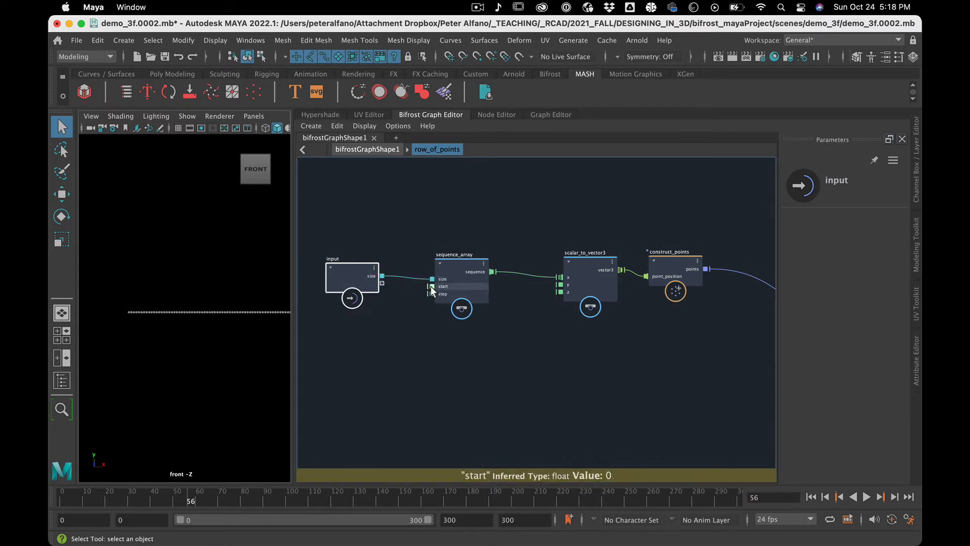
pyautogui.moveTo(372, 284); pyautogui.dragTo(373, 281)
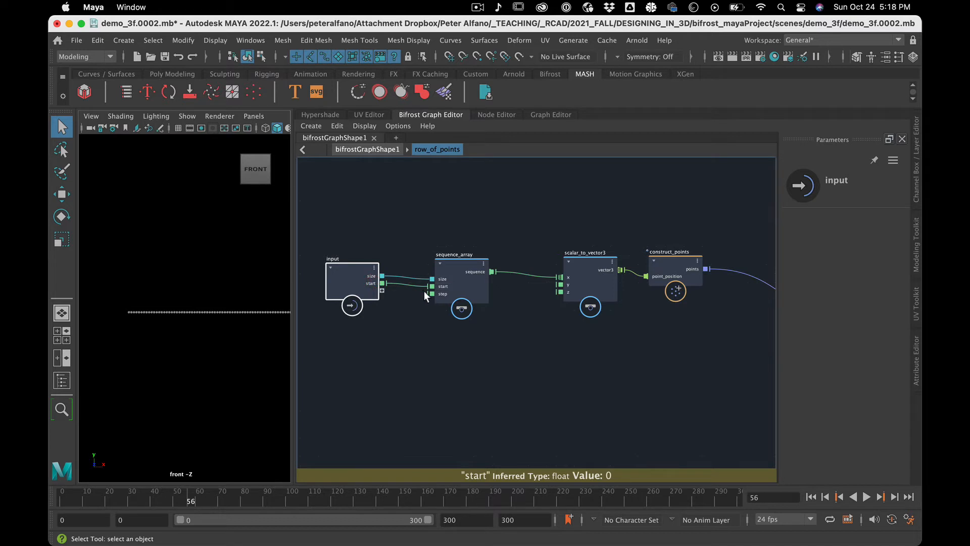
pyautogui.click(396, 282)
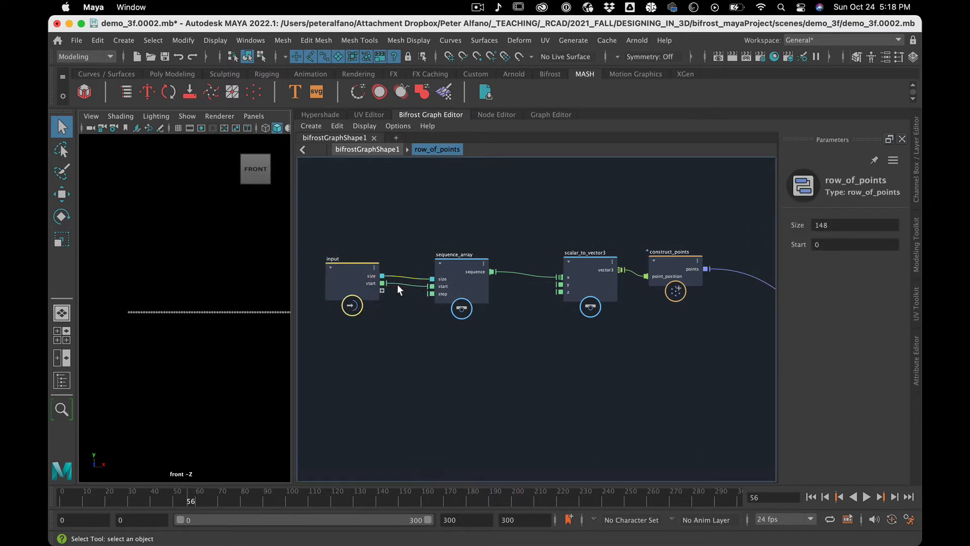
pyautogui.press('BackSpace')
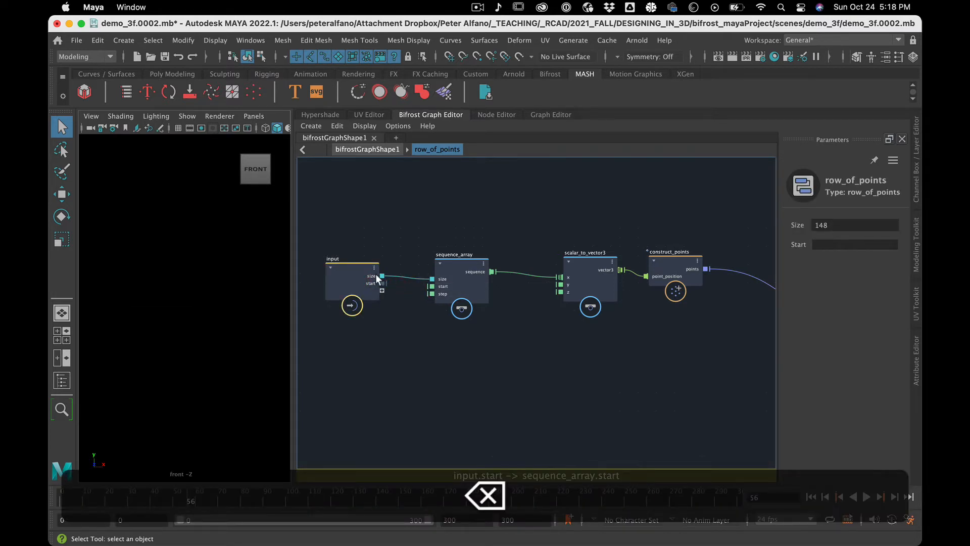
pyautogui.rightClick(369, 281)
pyautogui.click(403, 300)
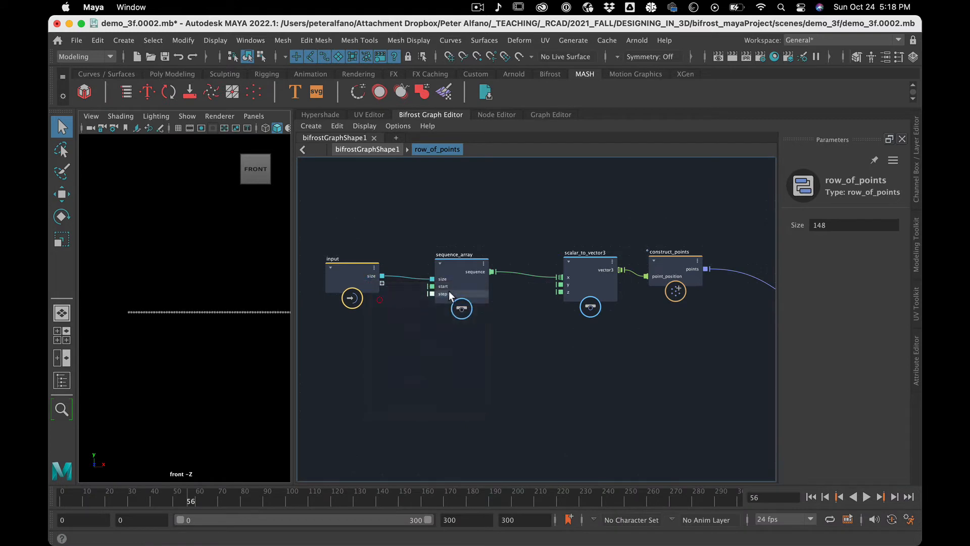
# Expose sequence_array's step through the input node, return to the bifrostGraphShape1 level and show the parameters of row_of_points.
pyautogui.moveTo(429, 293); pyautogui.dragTo(382, 283)
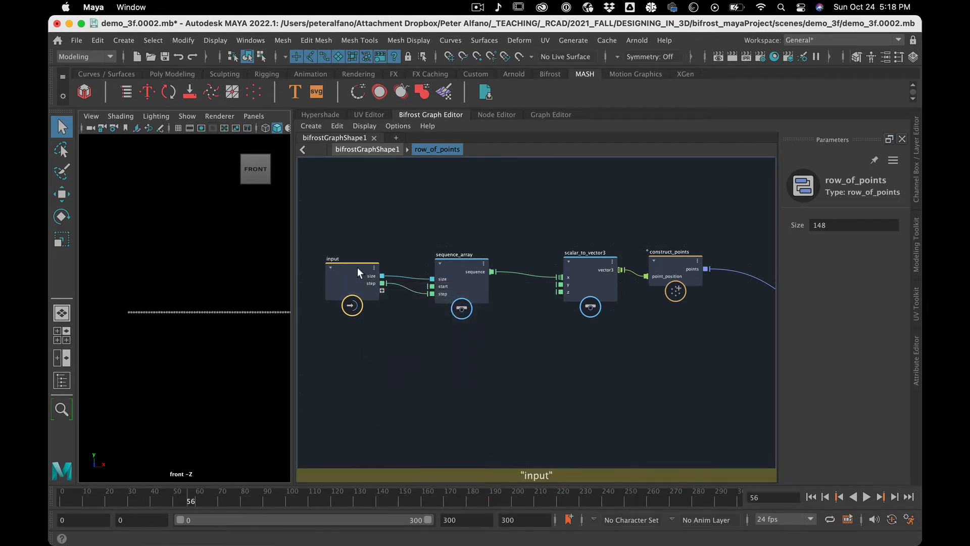
pyautogui.click(358, 150)
pyautogui.click(379, 300)
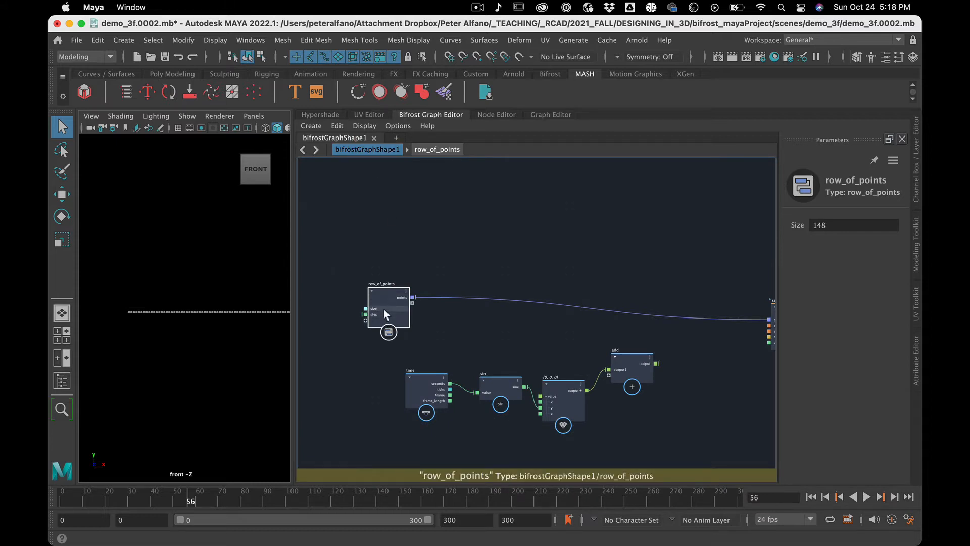
pyautogui.click(382, 307)
pyautogui.click(398, 242)
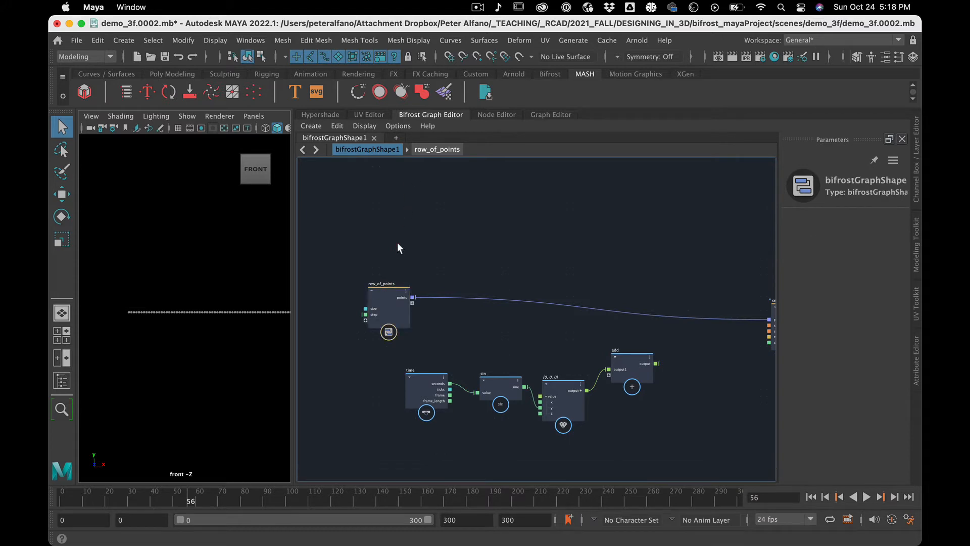
pyautogui.click(387, 287)
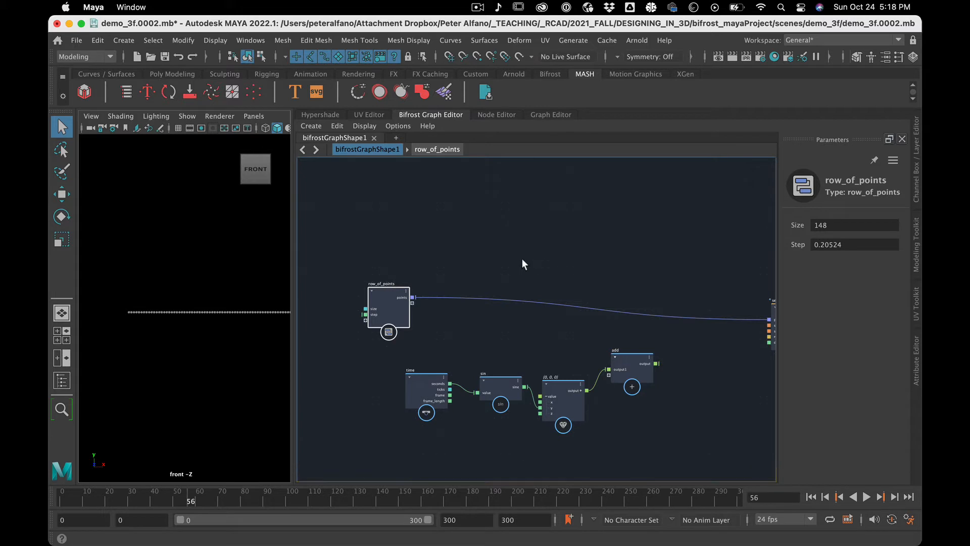
pyautogui.scroll(3, 446, 272)
pyautogui.click(445, 271)
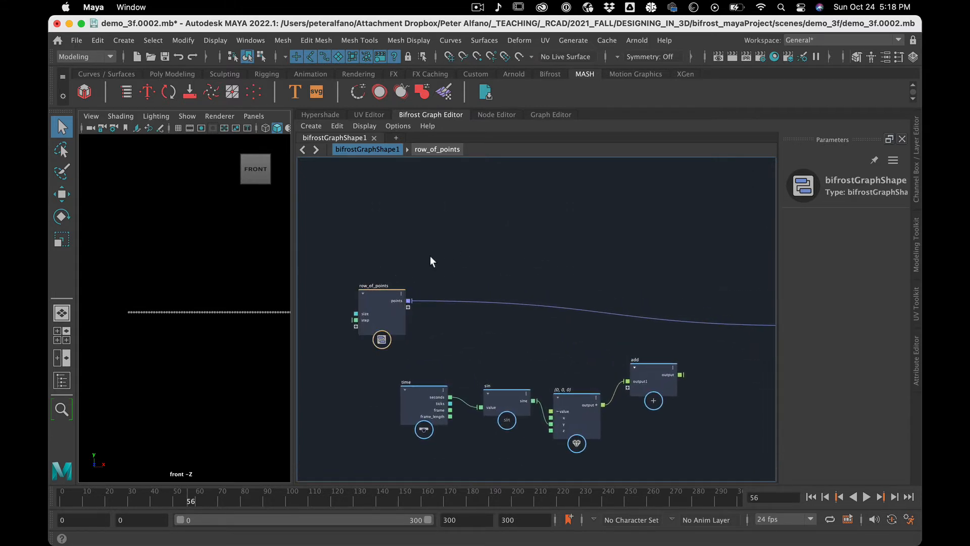
pyautogui.press('Tab')
pyautogui.write('inpu')
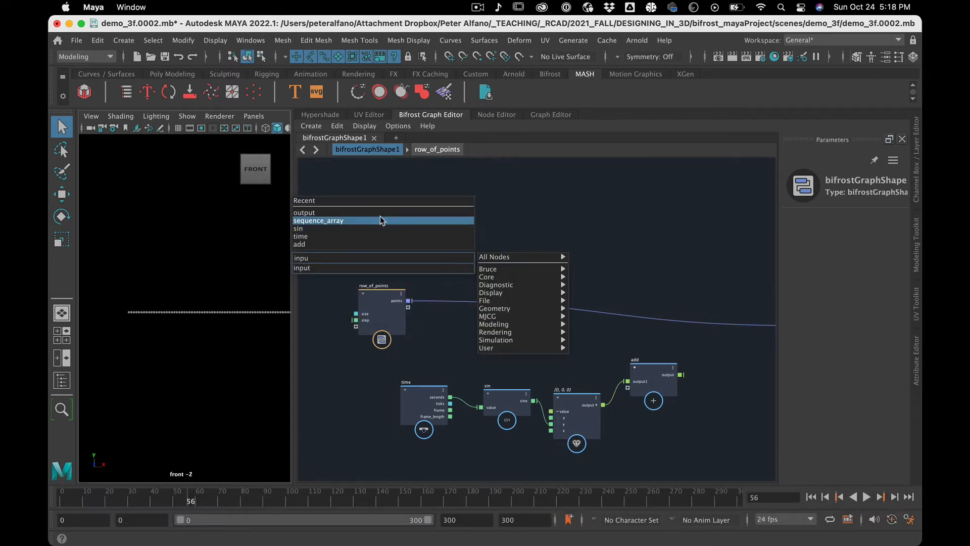
pyautogui.click(377, 268)
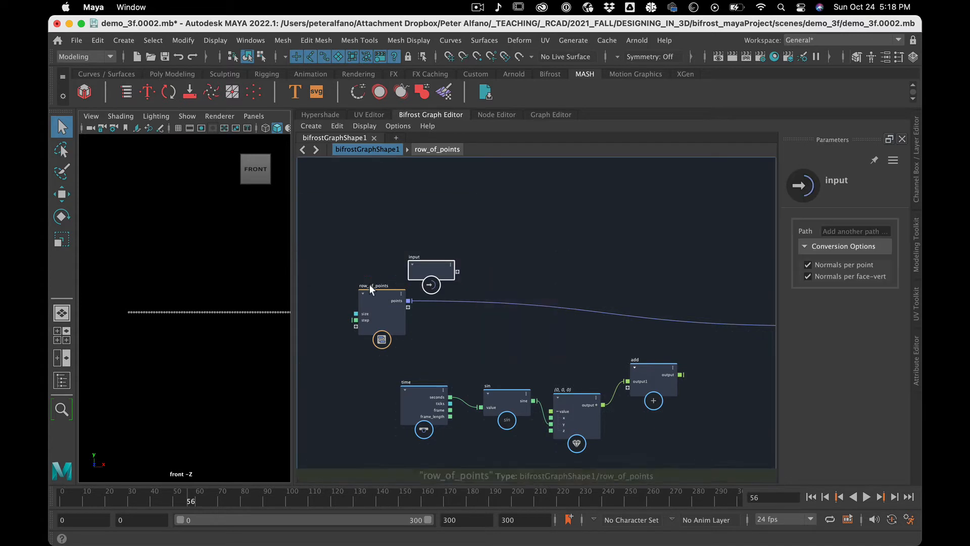
pyautogui.moveTo(316, 253); pyautogui.dragTo(314, 253)
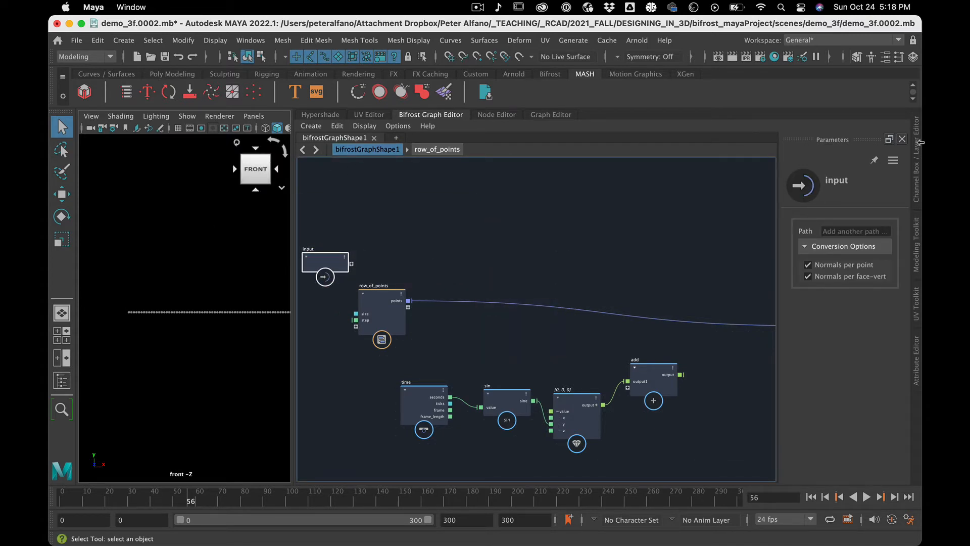
pyautogui.click(531, 202)
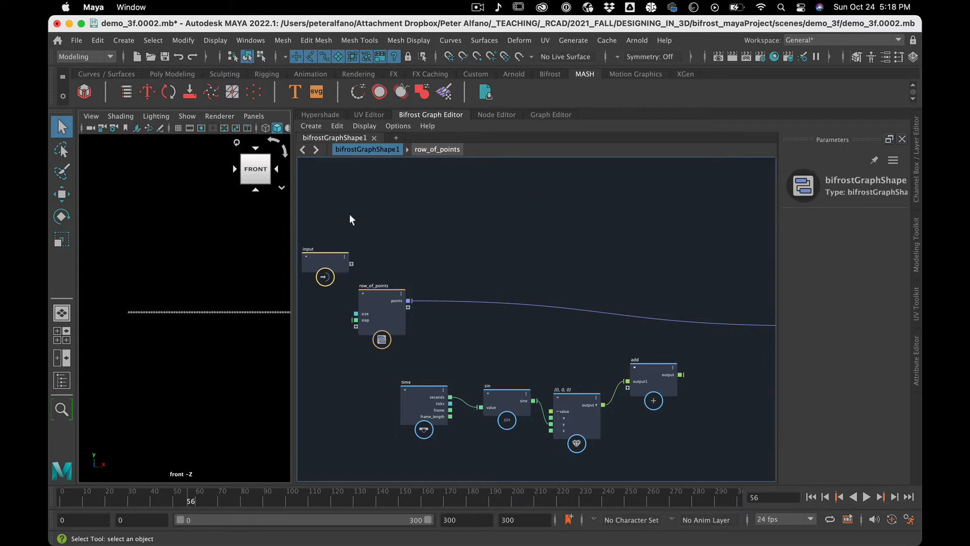
pyautogui.click(318, 277)
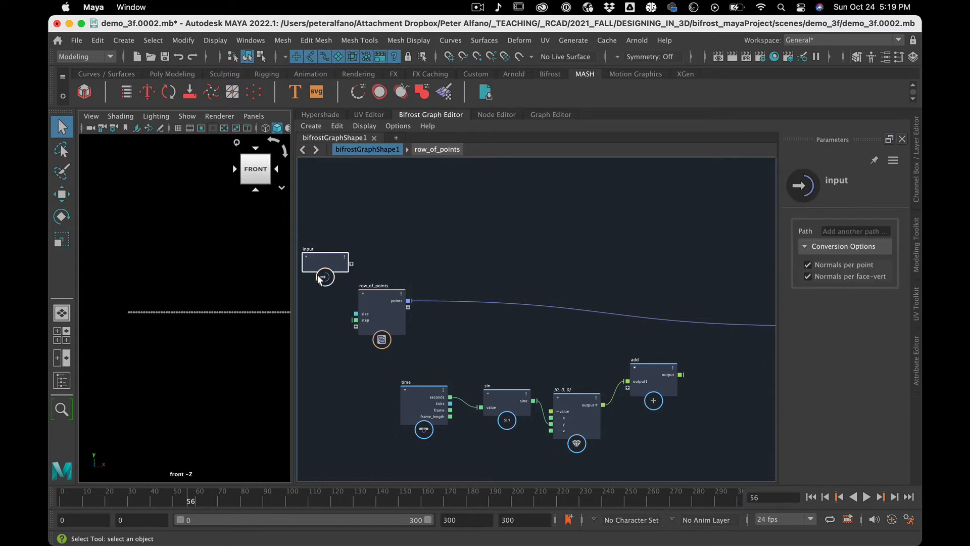
pyautogui.press('BackSpace')
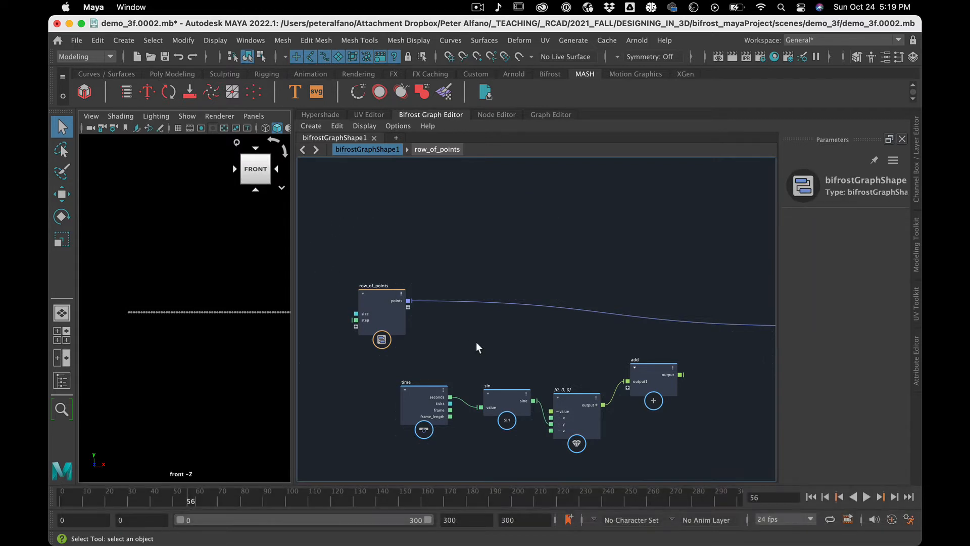
# Move set_point_shape closer to the other nodes and place the output node right beside it, roughly level with its out_points port.
pyautogui.click(372, 292)
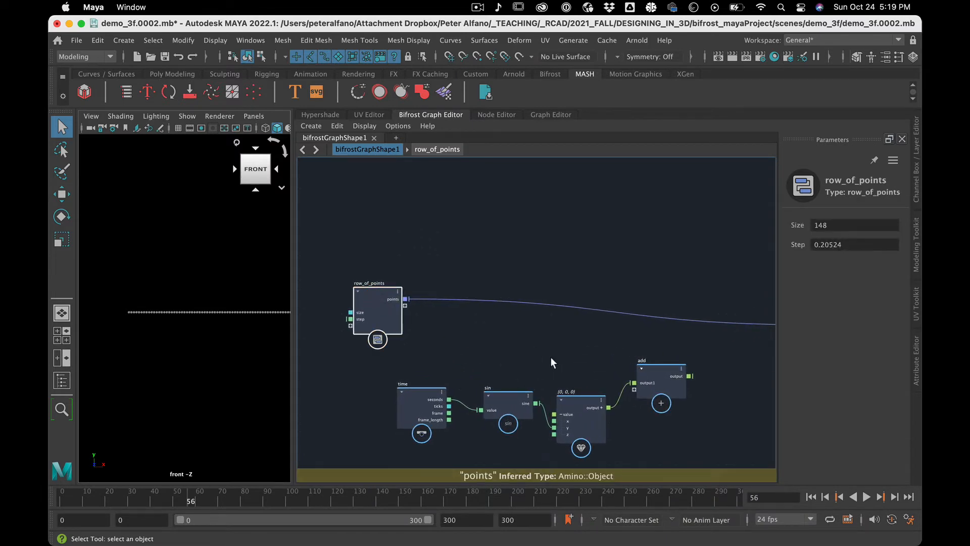
pyautogui.scroll(2, 550, 357)
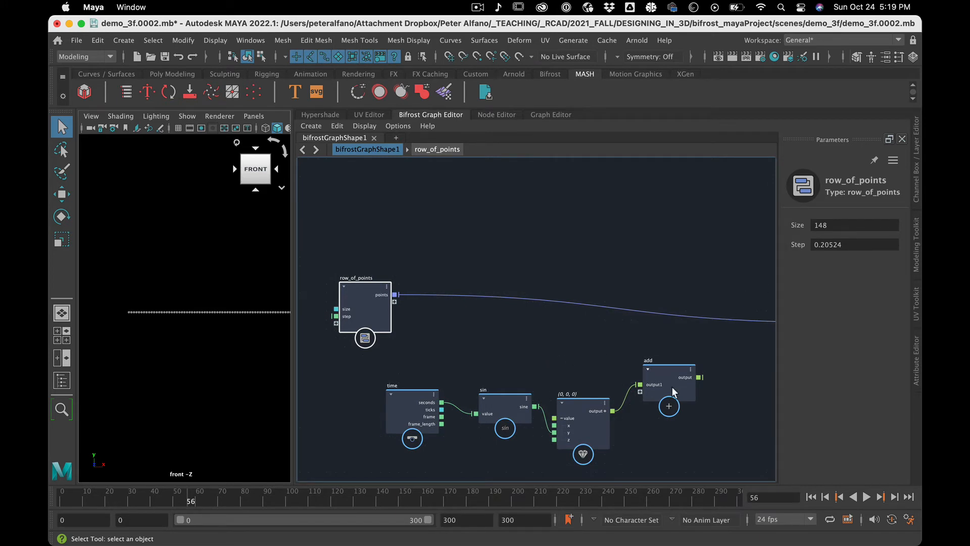
pyautogui.keyDown('alt'); pyautogui.moveTo(568, 351); pyautogui.dragTo(455, 347, button='middle'); pyautogui.keyUp('alt')
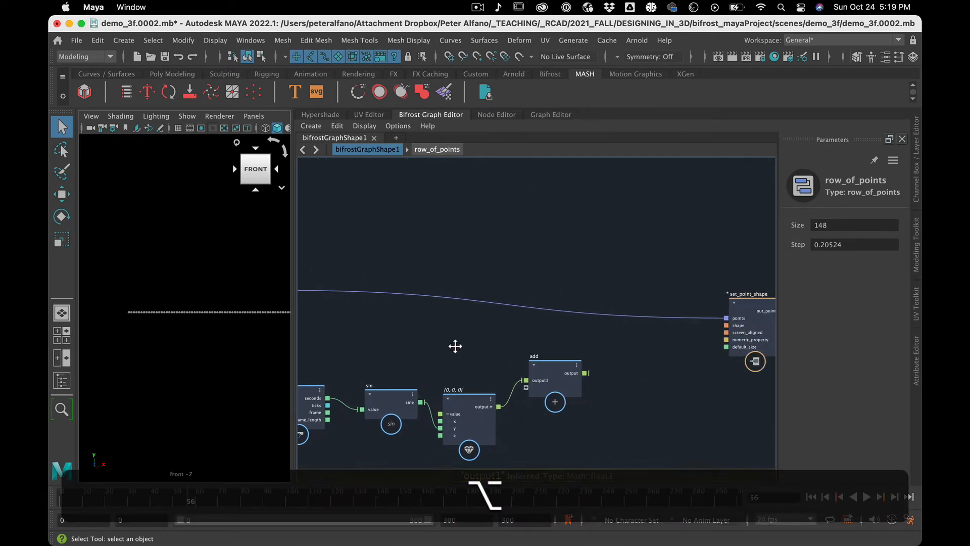
pyautogui.click(749, 300)
pyautogui.moveTo(749, 298); pyautogui.dragTo(659, 281)
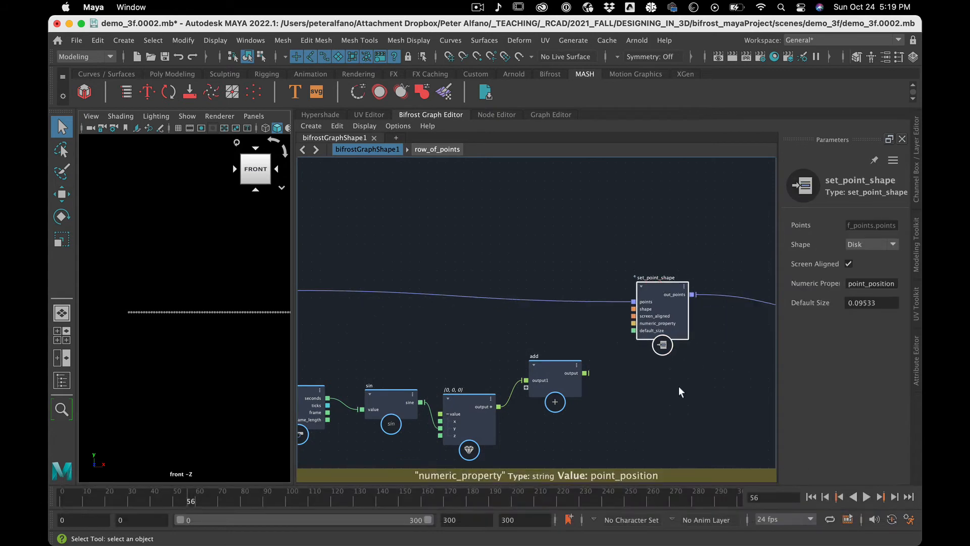
pyautogui.scroll(-3, 678, 386)
pyautogui.scroll(3, 678, 386)
pyautogui.keyDown('alt'); pyautogui.moveTo(678, 386); pyautogui.dragTo(520, 386, button='middle'); pyautogui.keyUp('alt')
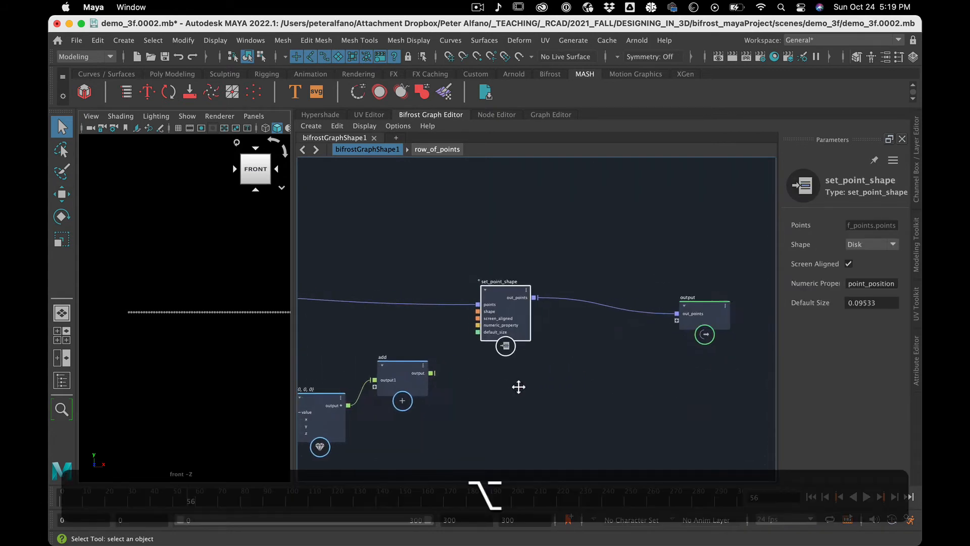
pyautogui.moveTo(690, 305); pyautogui.dragTo(611, 290)
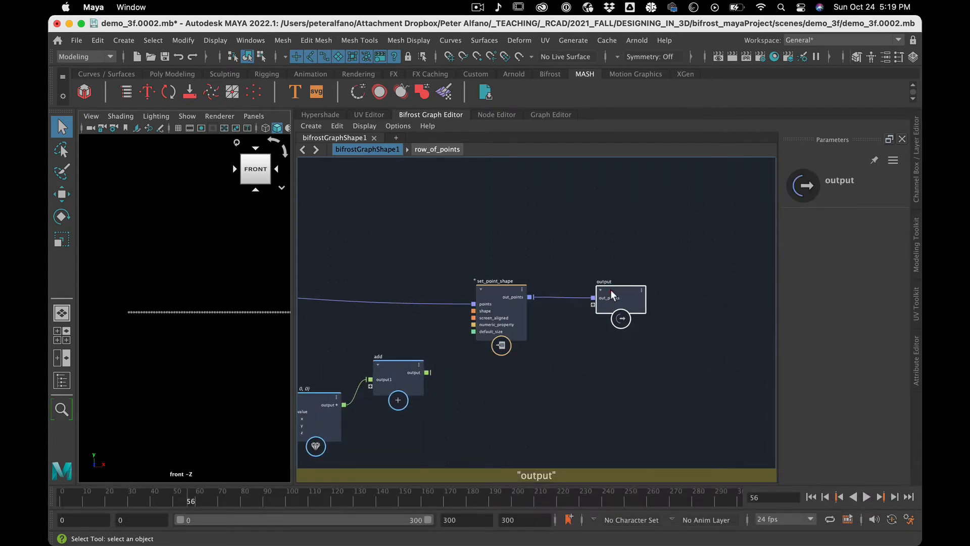
pyautogui.keyDown('alt'); pyautogui.moveTo(480, 380); pyautogui.dragTo(727, 368, button='middle'); pyautogui.keyUp('alt')
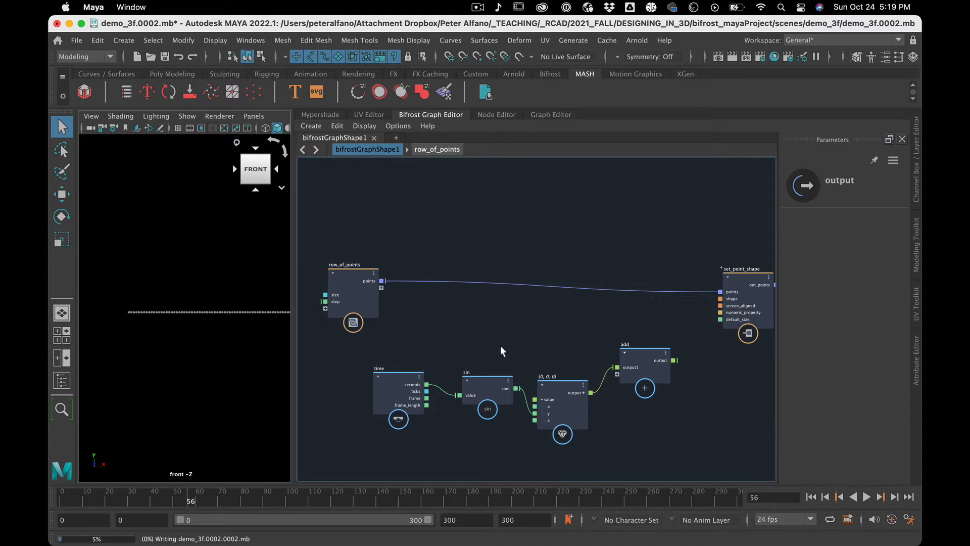
# Add a get_point_position node in the space between row_of_points and the sin node.
pyautogui.click(471, 355)
pyautogui.press('Tab')
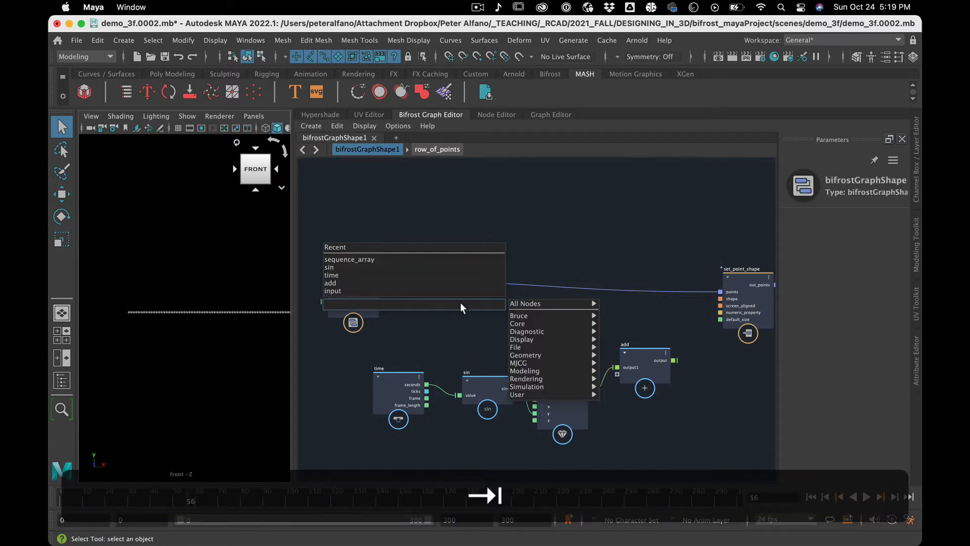
pyautogui.write('gee')
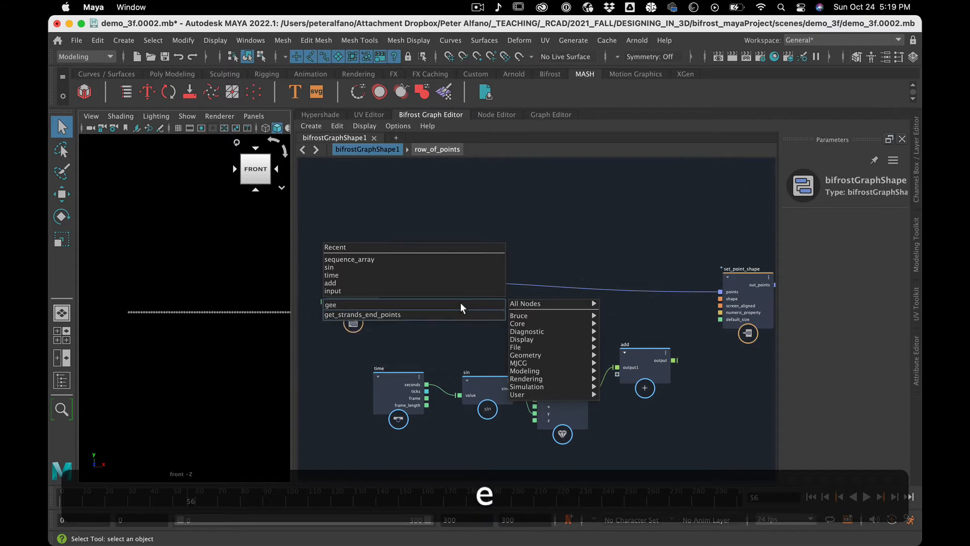
pyautogui.press('BackSpace')
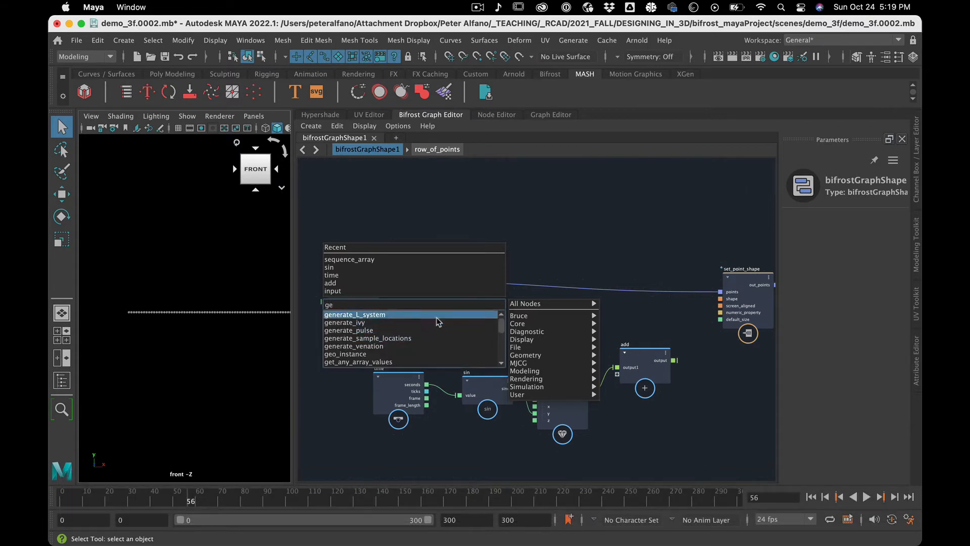
pyautogui.write('t')
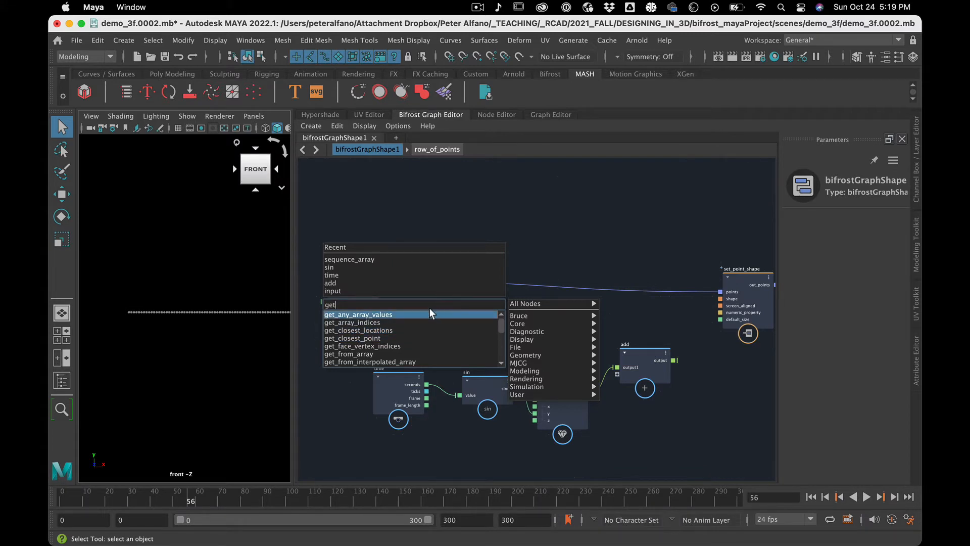
pyautogui.write('p')
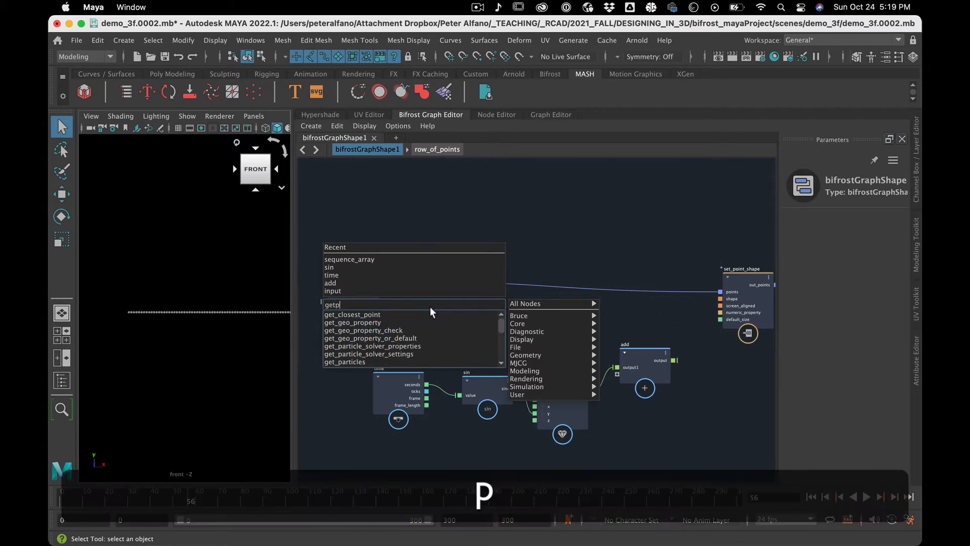
pyautogui.press('BackSpace')
pyautogui.press('BackSpace')
pyautogui.press('BackSpace')
pyautogui.press('BackSpace')
pyautogui.write('gpp')
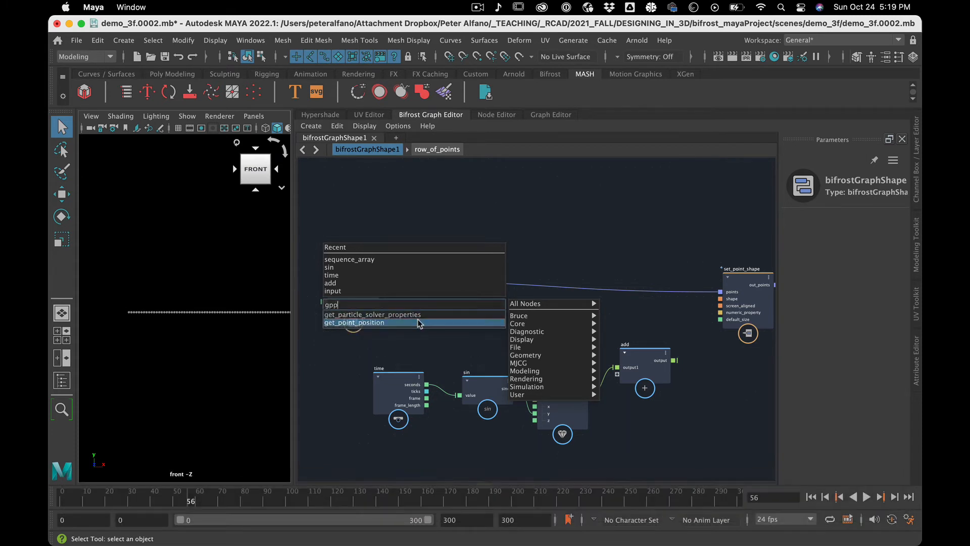
pyautogui.click(417, 322)
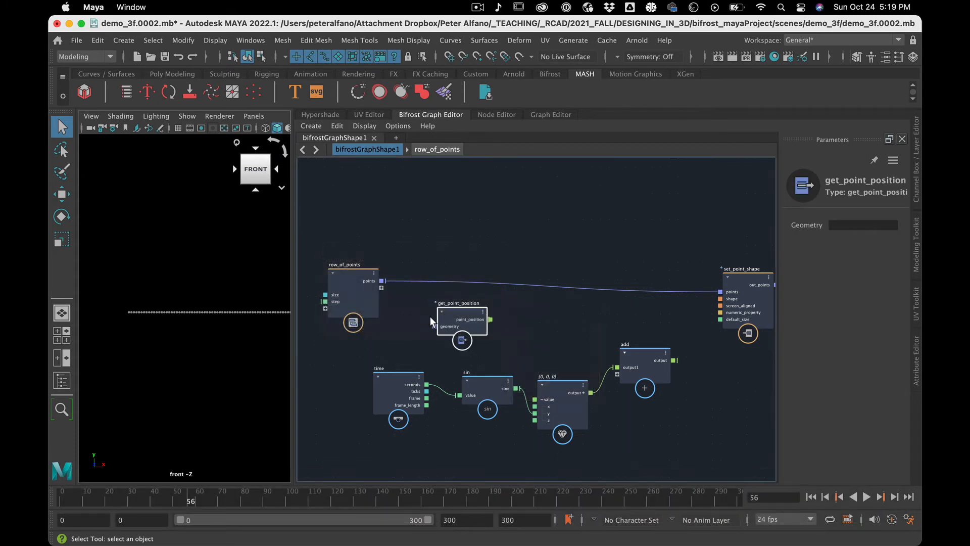
# Connect row_of_points' points output to get_point_position's geometry input and tidy the placement of both nodes.
pyautogui.moveTo(456, 312); pyautogui.dragTo(499, 311)
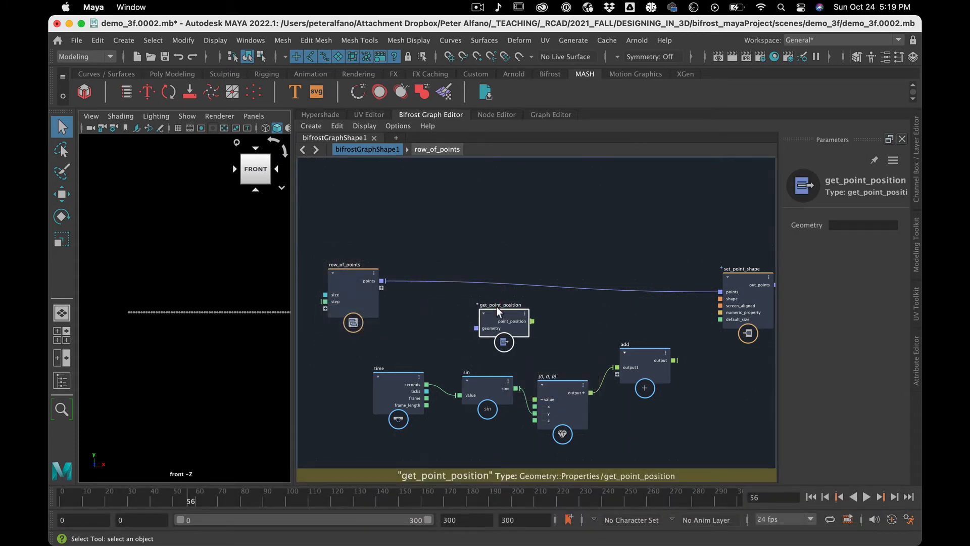
pyautogui.moveTo(382, 282); pyautogui.dragTo(486, 332)
pyautogui.press('a')
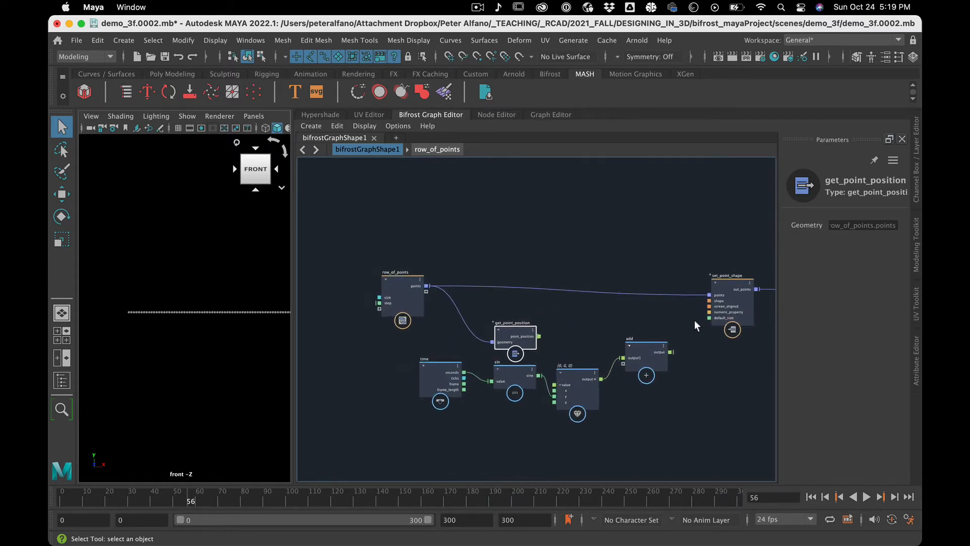
pyautogui.moveTo(393, 278); pyautogui.dragTo(394, 273)
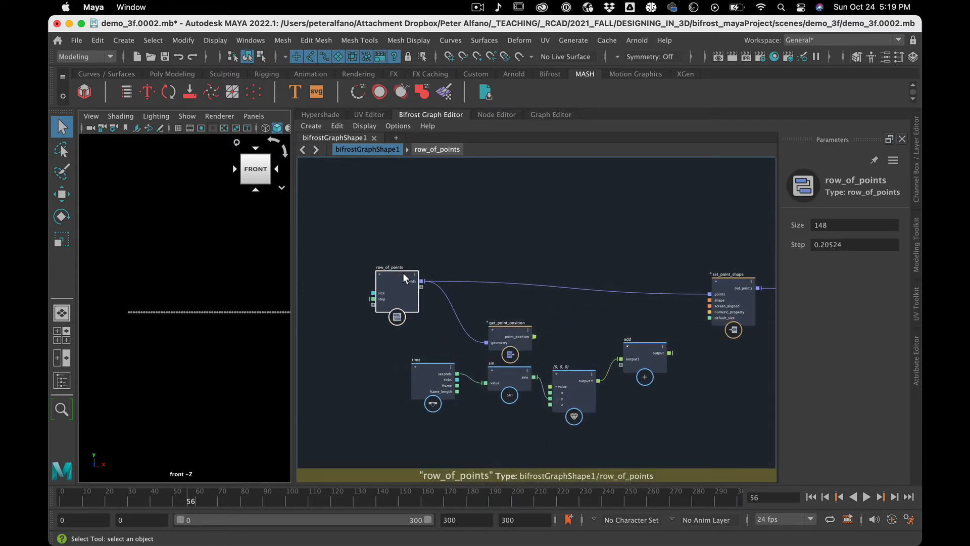
pyautogui.click(495, 327)
pyautogui.moveTo(496, 326); pyautogui.dragTo(478, 326)
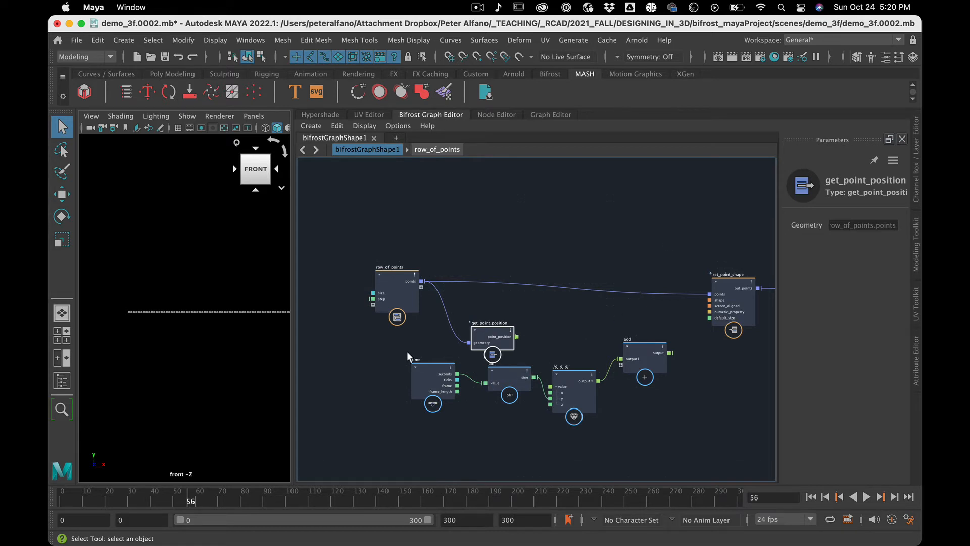
# Shift get_point_position, time, sin, the float3 value and add nodes together slightly down and to the left.
pyautogui.moveTo(639, 418); pyautogui.dragTo(654, 419)
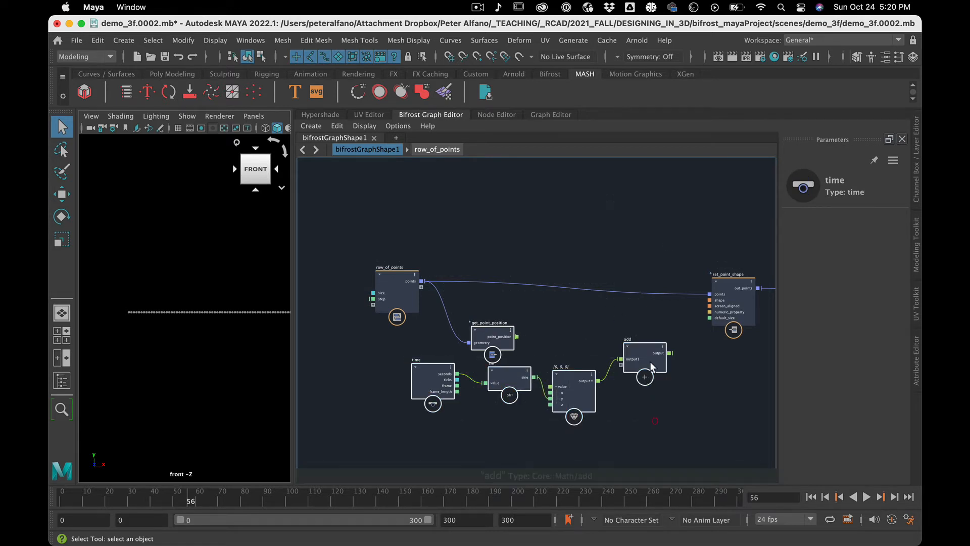
pyautogui.moveTo(651, 348); pyautogui.dragTo(628, 366)
pyautogui.click(473, 329)
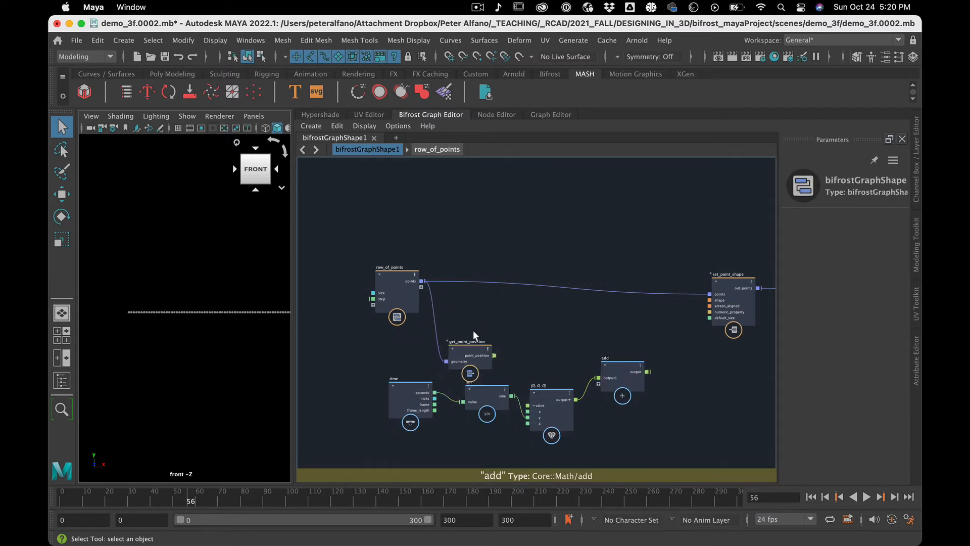
# Raise get_point_position clear of the sin node, place add beside it and connect point_position as a second input of add.
pyautogui.moveTo(469, 341); pyautogui.dragTo(477, 315)
pyautogui.click(526, 316)
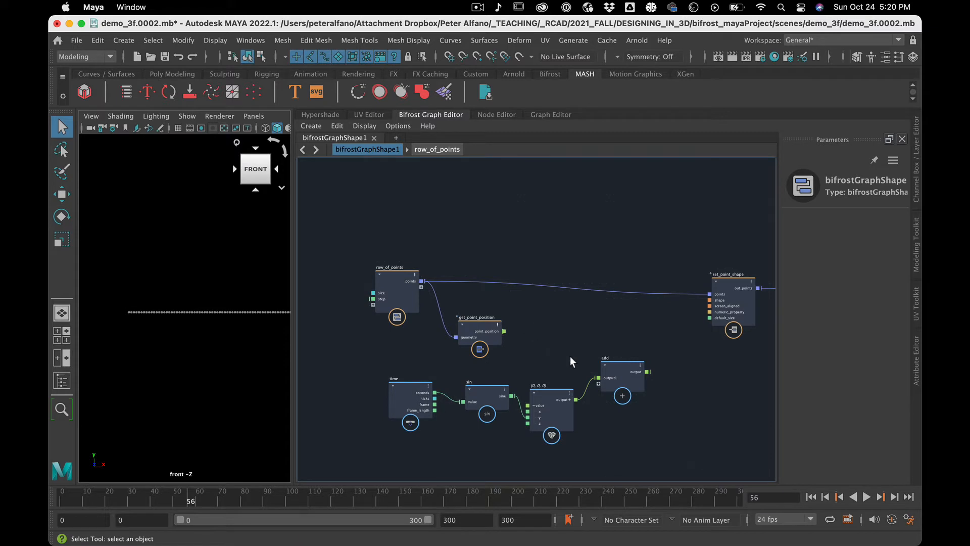
pyautogui.moveTo(619, 369); pyautogui.dragTo(596, 343)
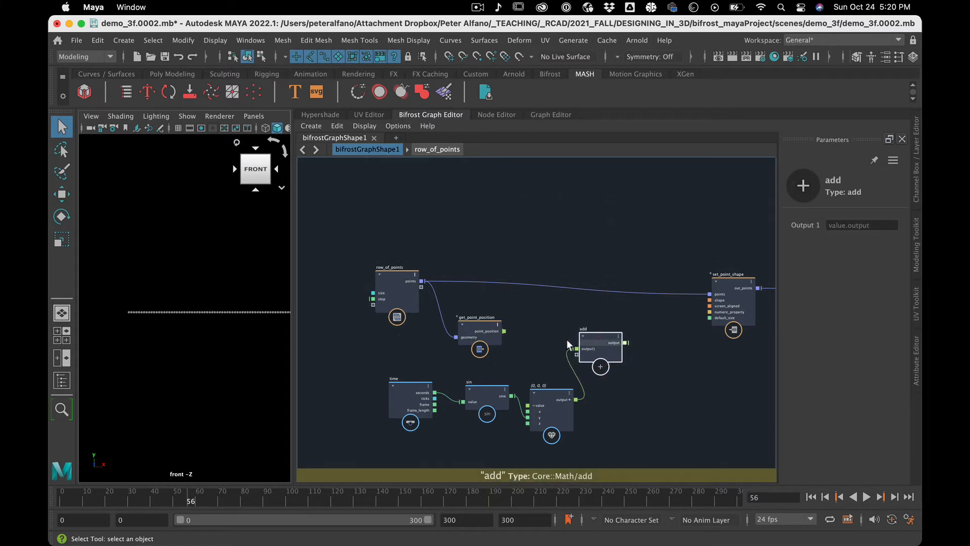
pyautogui.moveTo(504, 331); pyautogui.dragTo(552, 329)
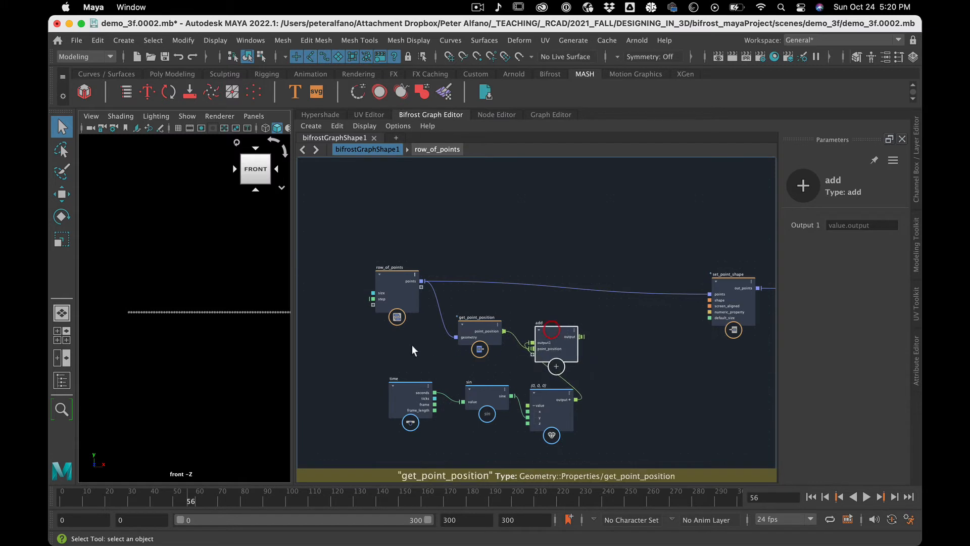
# Move the time, sin and float3 value nodes to the left so they sit in a row below get_point_position.
pyautogui.moveTo(551, 448); pyautogui.dragTo(471, 392)
pyautogui.click(515, 471)
pyautogui.click(549, 432)
pyautogui.click(408, 387)
pyautogui.click(497, 392)
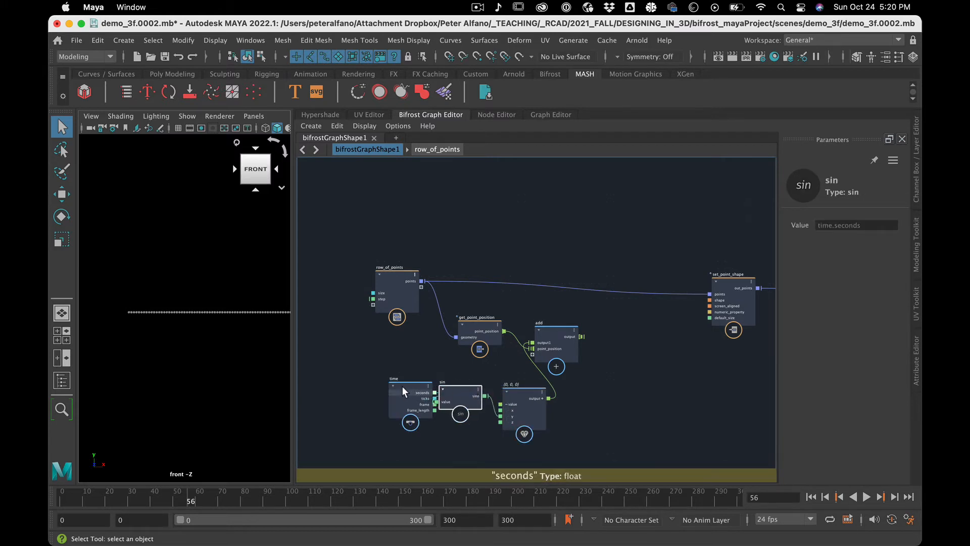
pyautogui.moveTo(405, 386); pyautogui.dragTo(376, 386)
pyautogui.moveTo(519, 388); pyautogui.dragTo(502, 389)
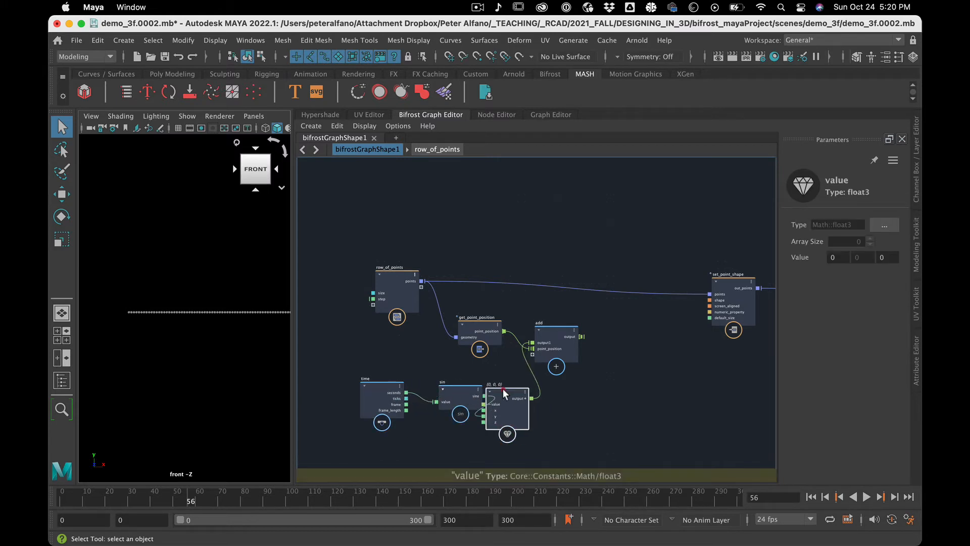
# Move the time, sin and value group up and left, nudge add closer, and space sin evenly between its neighbours.
pyautogui.moveTo(373, 358); pyautogui.dragTo(491, 435)
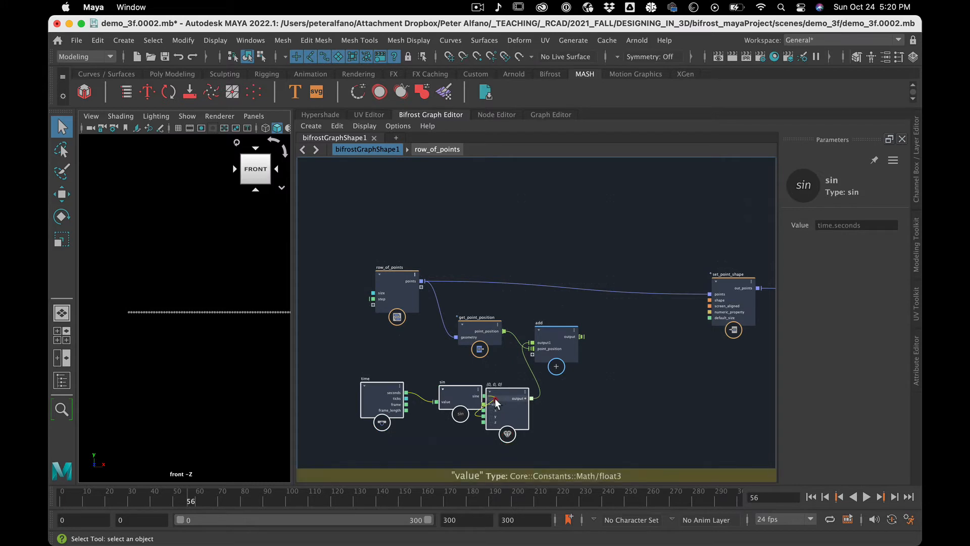
pyautogui.moveTo(502, 399); pyautogui.dragTo(461, 387)
pyautogui.click(541, 400)
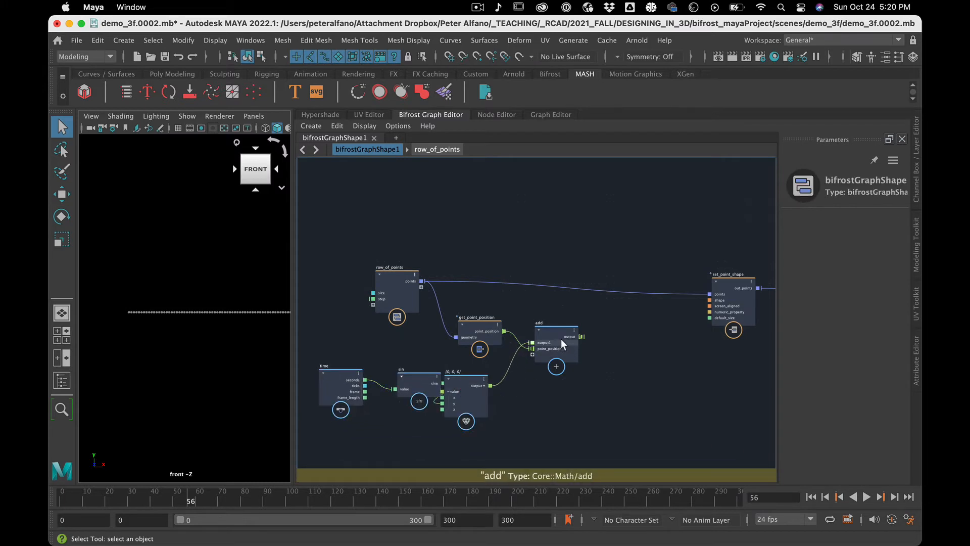
pyautogui.moveTo(558, 329); pyautogui.dragTo(547, 334)
pyautogui.click(622, 357)
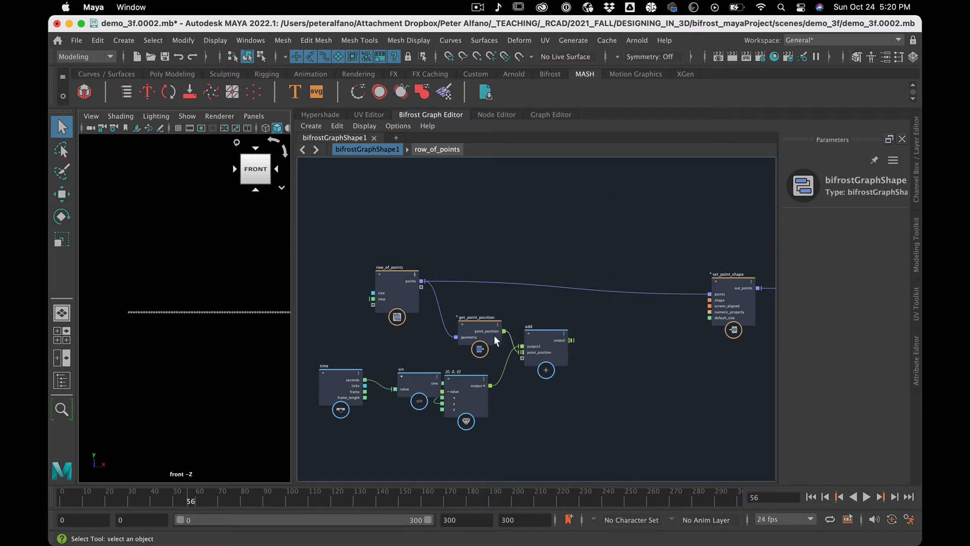
pyautogui.moveTo(425, 384); pyautogui.dragTo(403, 384)
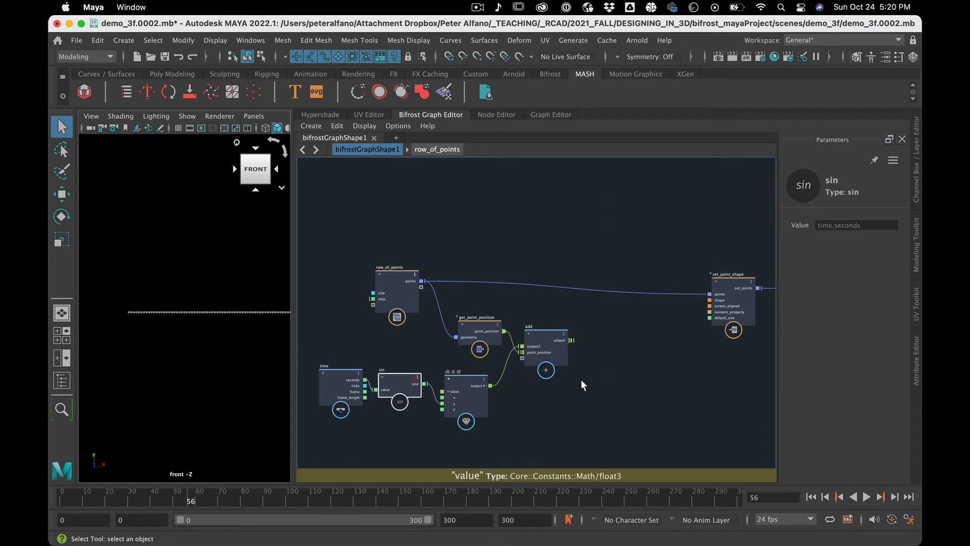
# Add a set_point_position node in the space between add and set_point_shape.
pyautogui.click(596, 355)
pyautogui.press('Tab')
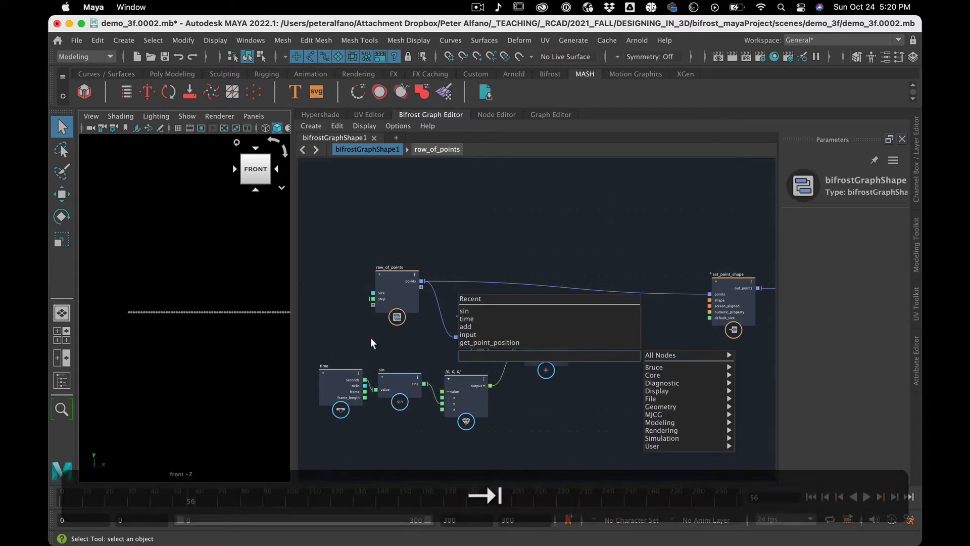
pyautogui.click(371, 338)
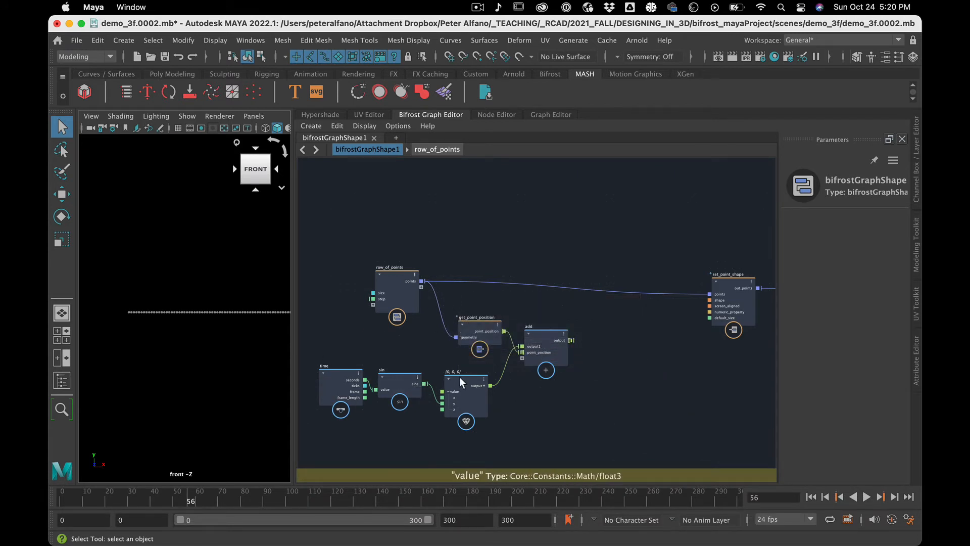
pyautogui.press('Tab')
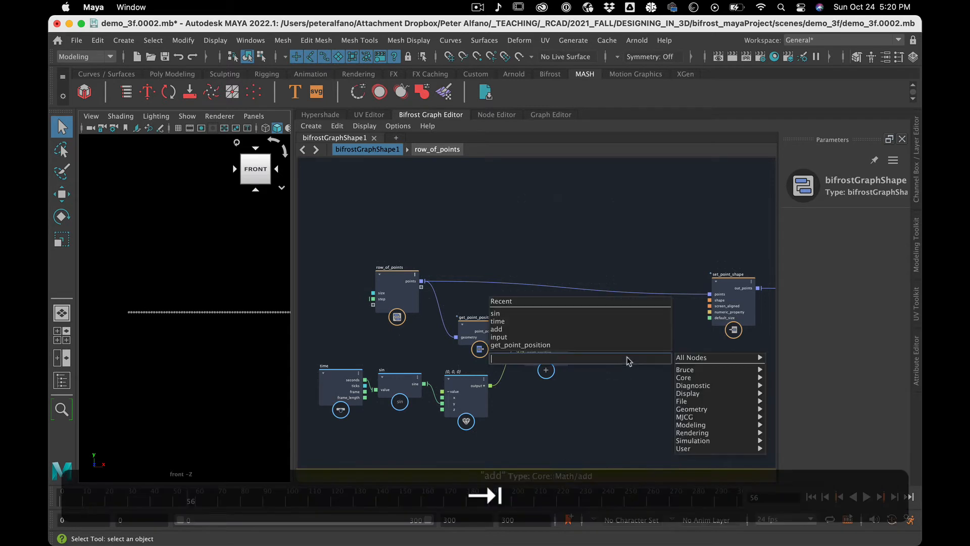
pyautogui.write('set')
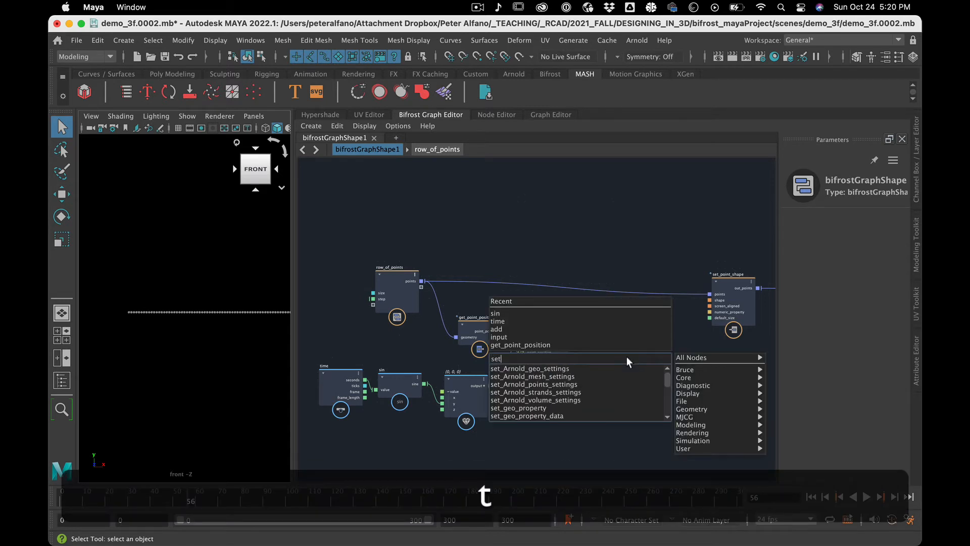
pyautogui.press('BackSpace')
pyautogui.press('BackSpace')
pyautogui.write('pp')
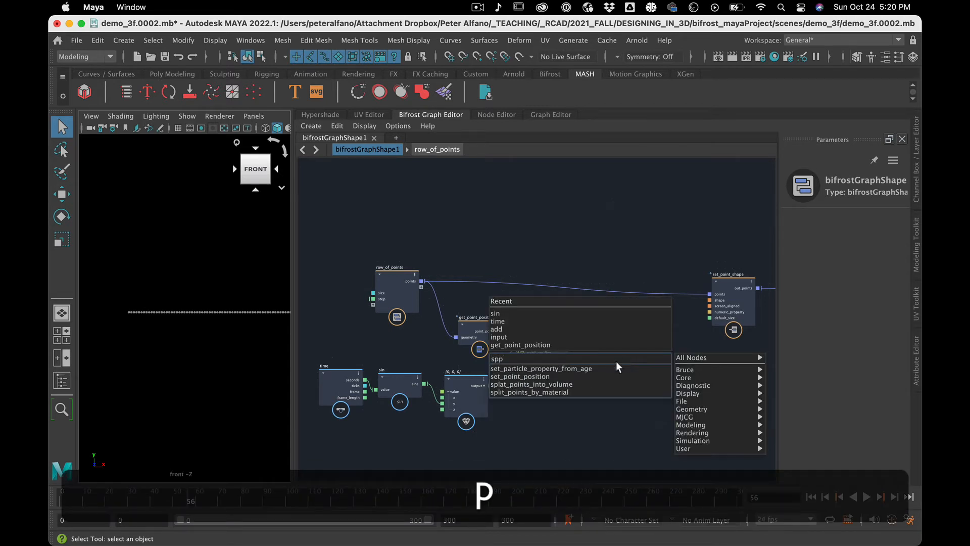
pyautogui.click(613, 376)
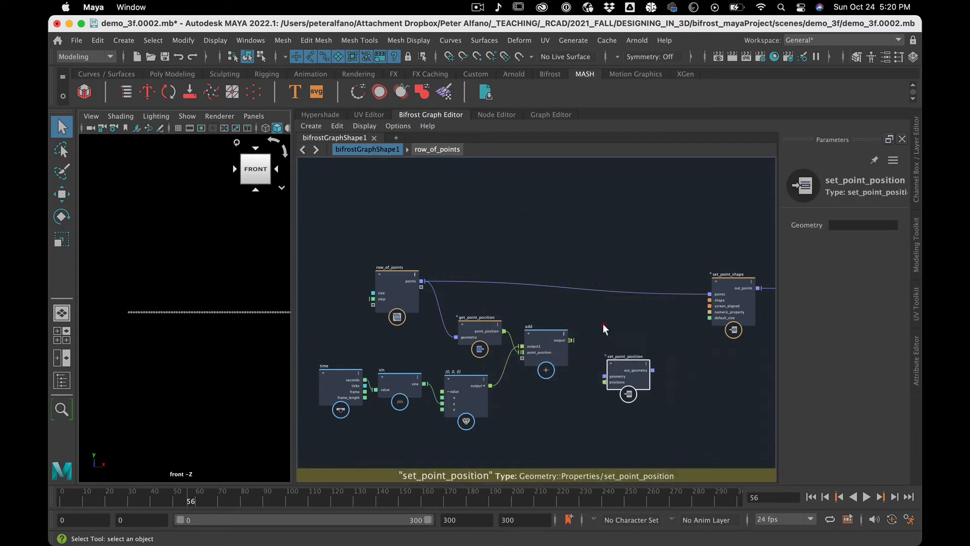
# Place set_point_position beside add, feed its positions from add's output and route row_of_points through its geometry into set_point_shape.
pyautogui.moveTo(611, 364); pyautogui.dragTo(598, 307)
pyautogui.moveTo(571, 340); pyautogui.dragTo(590, 326)
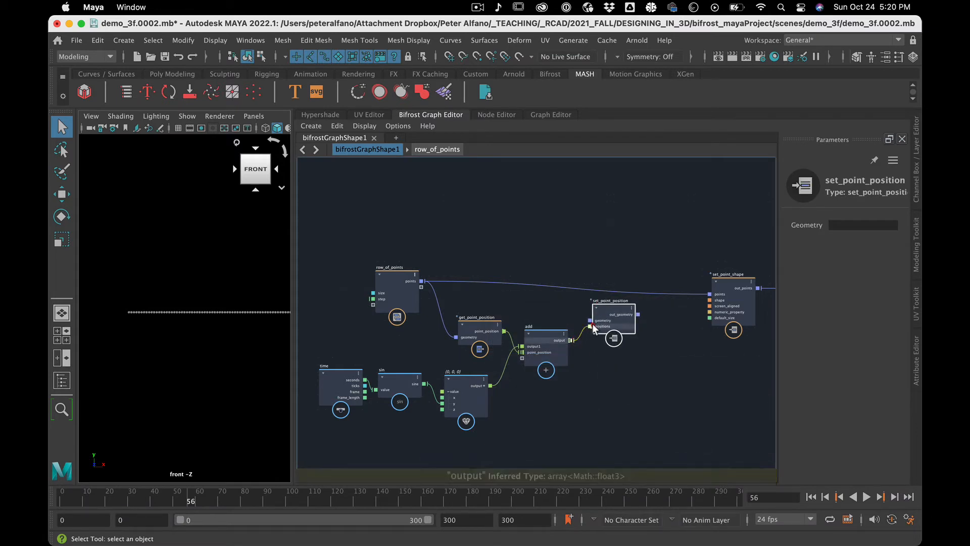
pyautogui.moveTo(423, 282); pyautogui.dragTo(710, 294)
# Scrub and play the timeline to check the points' vertical motion, and return to frame 0.
pyautogui.click(538, 424)
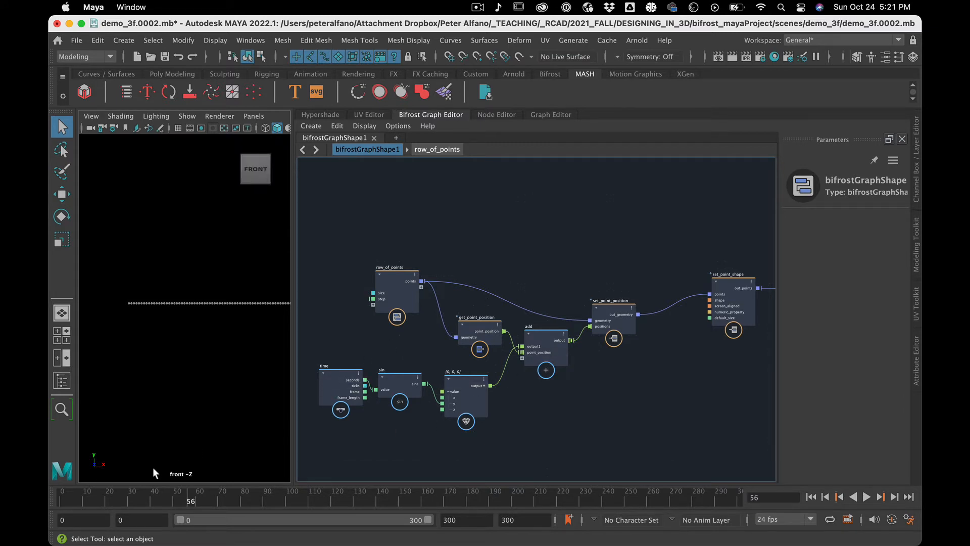
pyautogui.moveTo(148, 494); pyautogui.dragTo(281, 503)
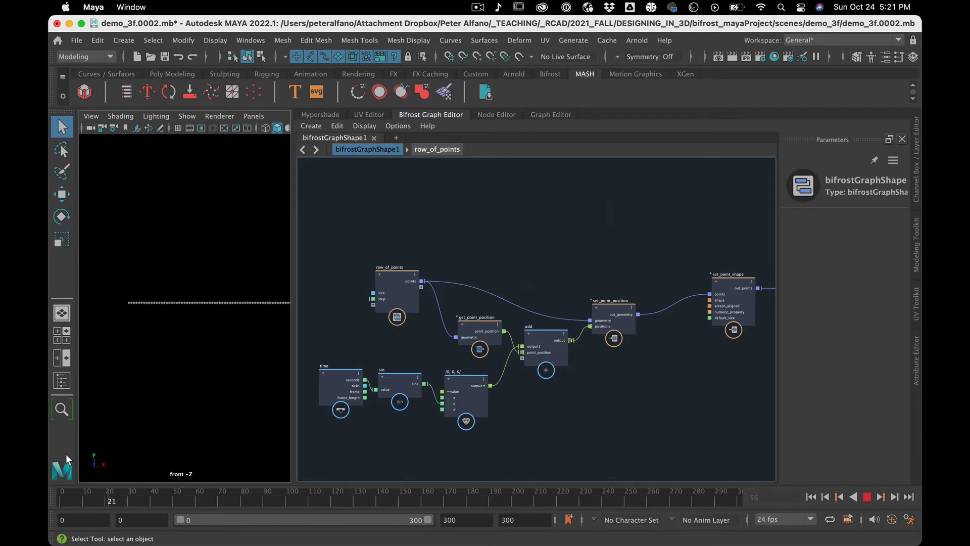
pyautogui.moveTo(50, 455); pyautogui.dragTo(51, 454)
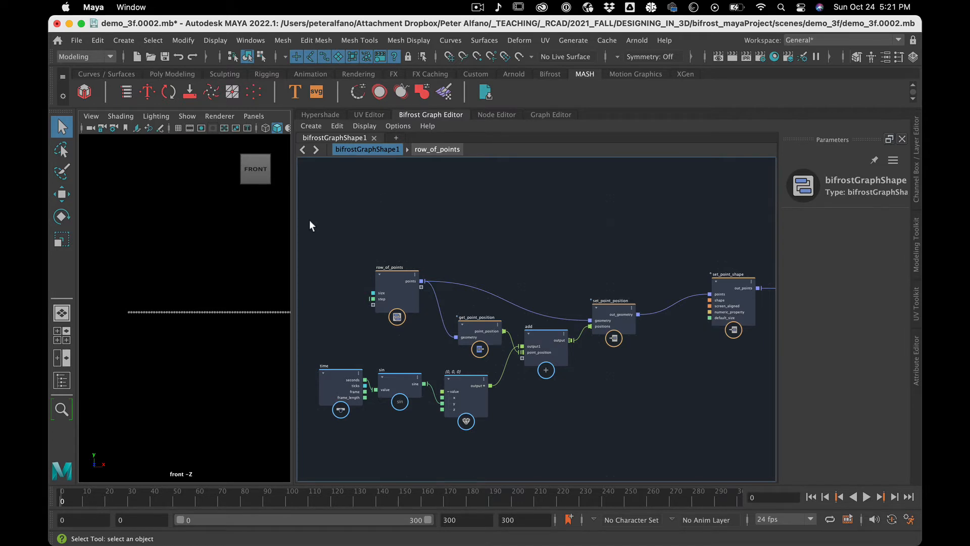
# Create a polygon sphere in the scene and show the Outliner.
pyautogui.click(124, 40)
pyautogui.moveTo(252, 85)
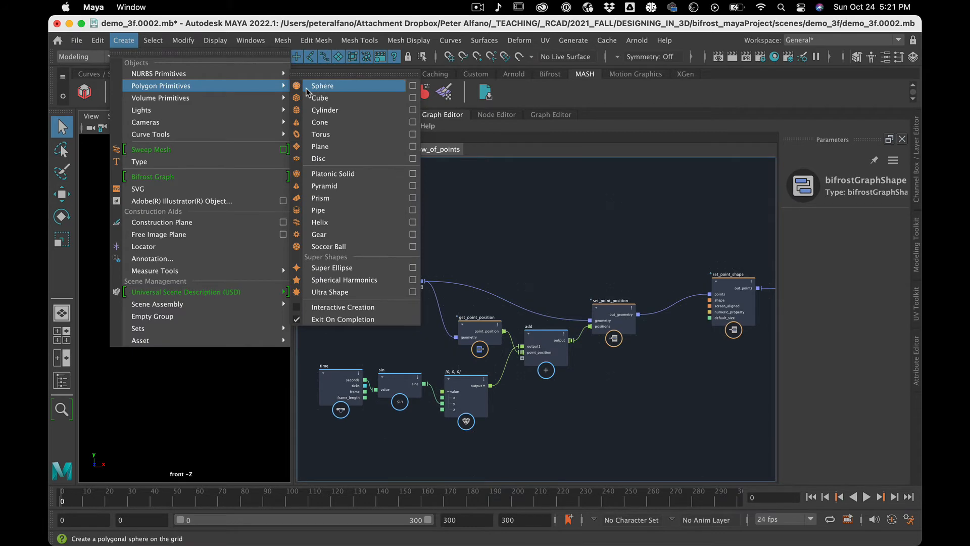
pyautogui.click(318, 86)
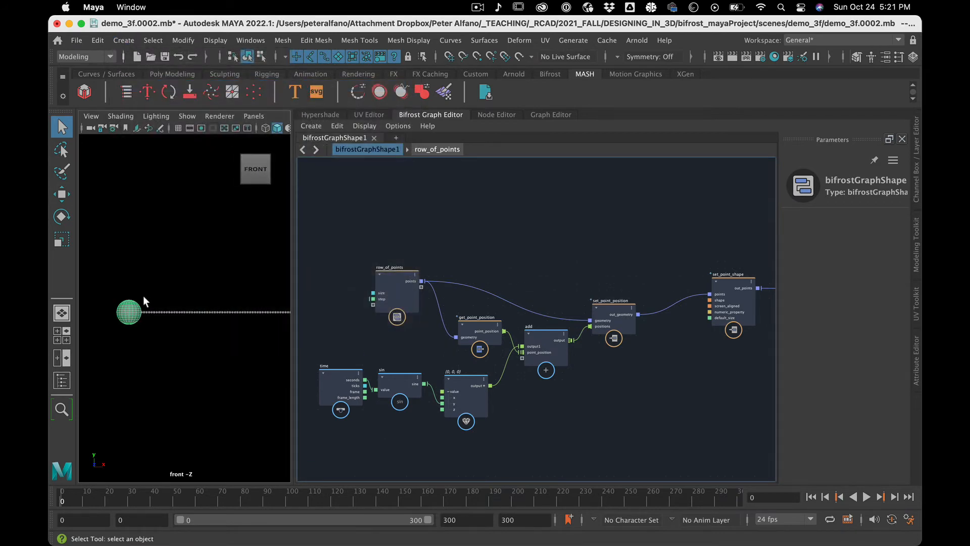
pyautogui.click(63, 381)
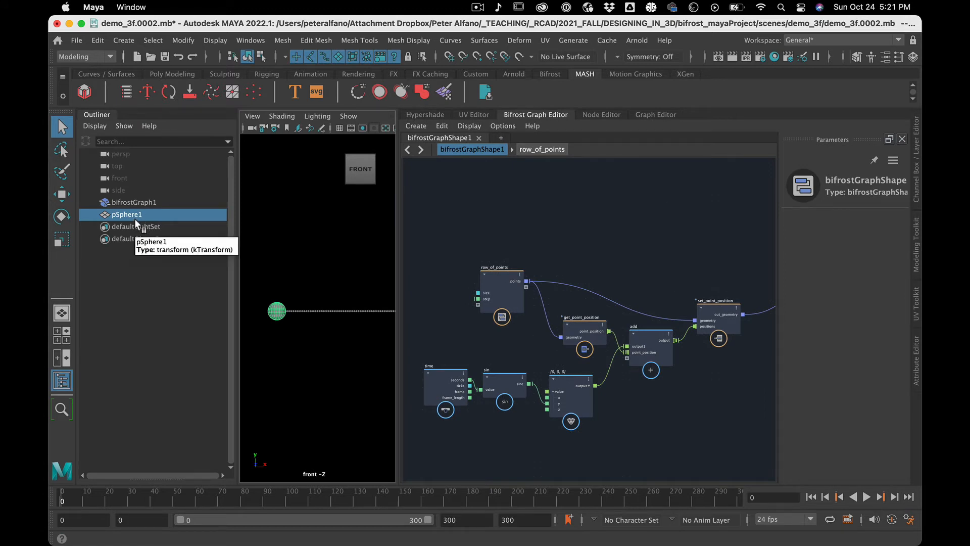
# Add pSphere1 to the Bifrost graph, make room around it, and feed its mesh into get_point_position's geometry.
pyautogui.moveTo(136, 223); pyautogui.dragTo(480, 211)
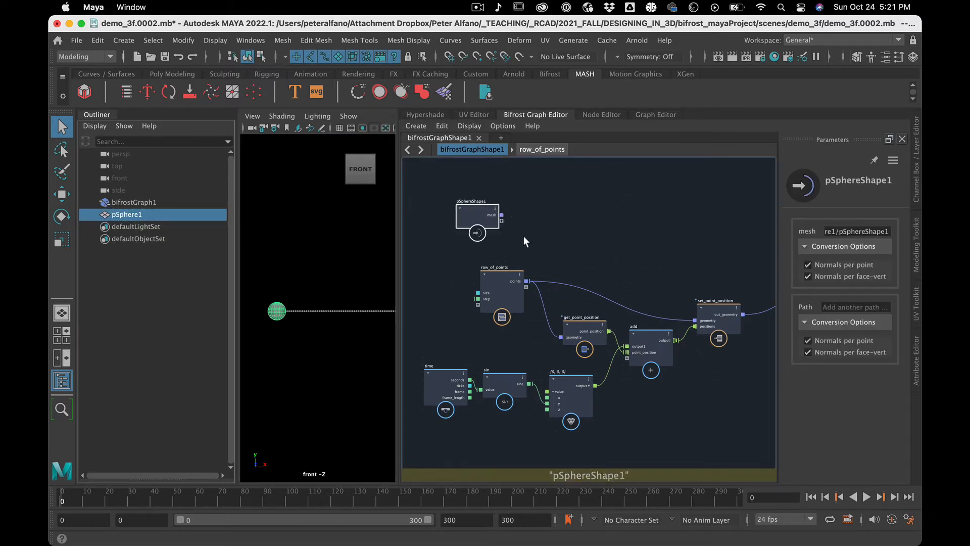
pyautogui.moveTo(501, 271); pyautogui.dragTo(447, 271)
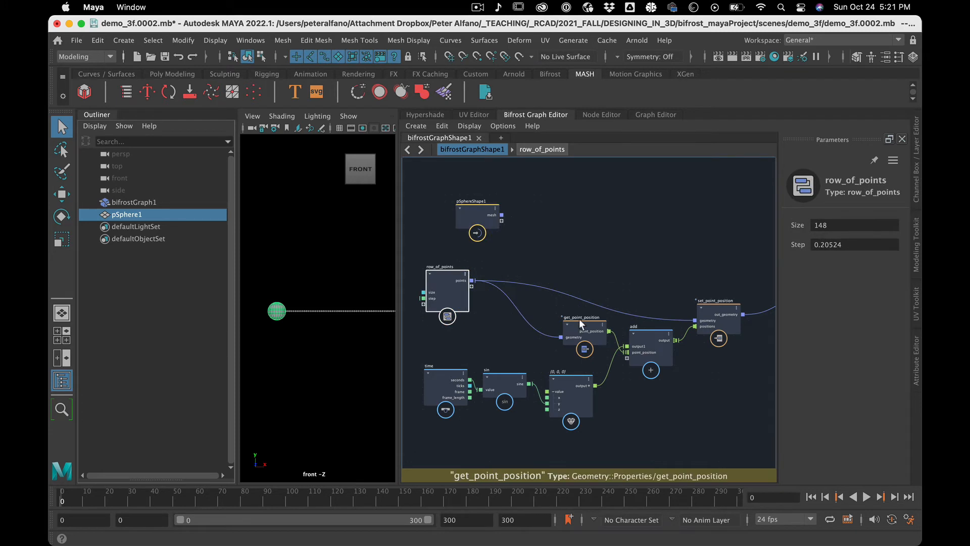
pyautogui.moveTo(579, 319); pyautogui.dragTo(572, 235)
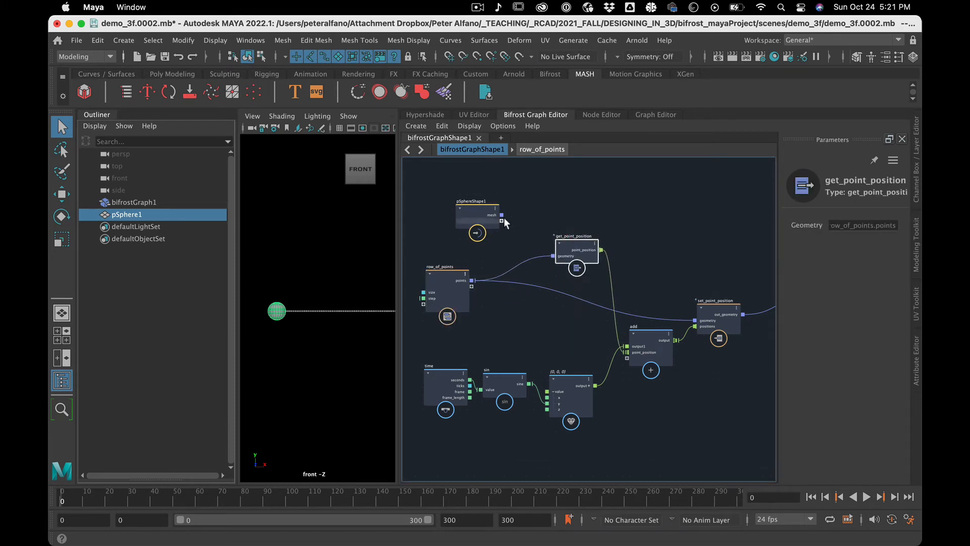
pyautogui.moveTo(502, 215); pyautogui.dragTo(562, 256)
# Move set_point_position level with pSphereShape1 and feed the sphere's mesh into its geometry instead of row_of_points.
pyautogui.click(713, 300)
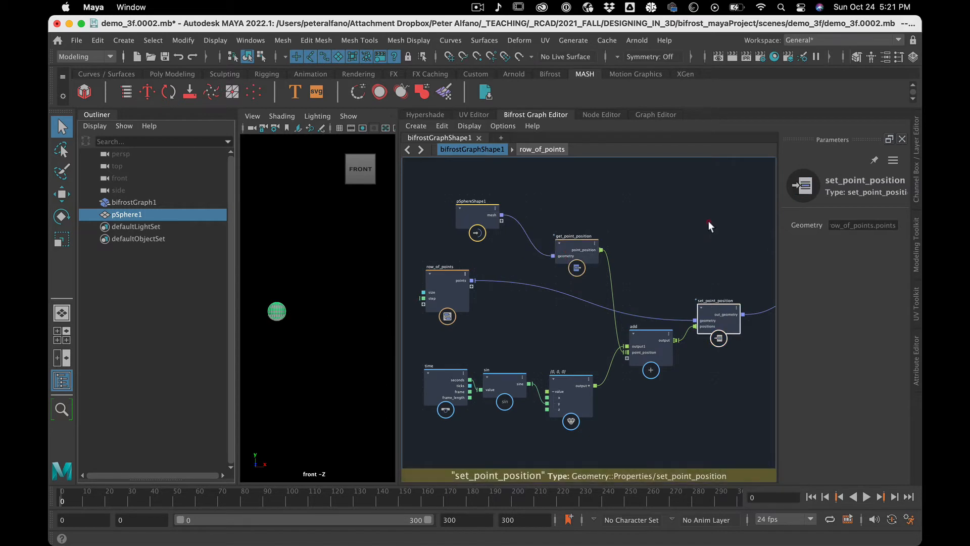
pyautogui.moveTo(713, 305); pyautogui.dragTo(702, 203)
pyautogui.moveTo(503, 216); pyautogui.dragTo(684, 217)
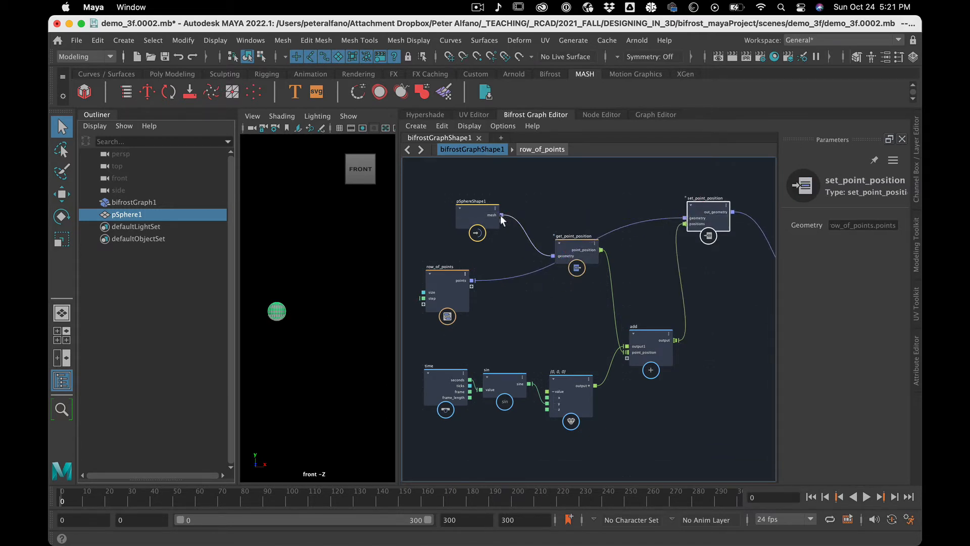
pyautogui.moveTo(502, 216); pyautogui.dragTo(686, 221)
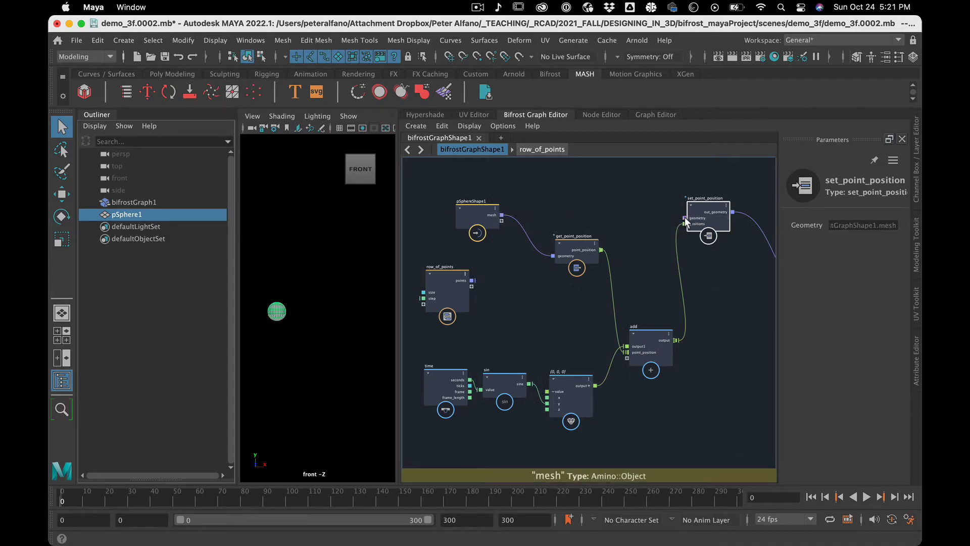
# Follow the graph through to set_point_shape and play the timeline to check the sphere's vertical motion.
pyautogui.scroll(-1, 719, 352)
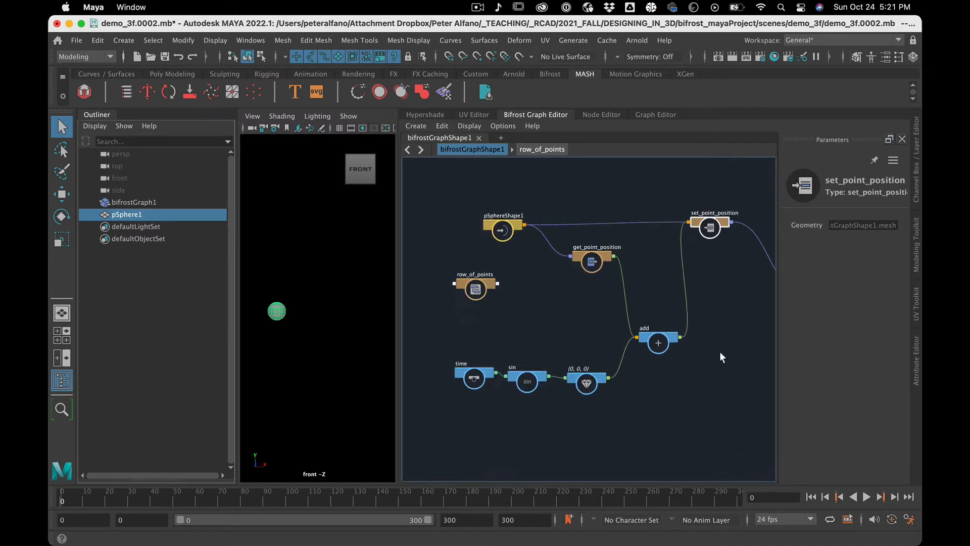
pyautogui.keyDown('alt'); pyautogui.moveTo(719, 356); pyautogui.dragTo(595, 404, button='middle'); pyautogui.keyUp('alt')
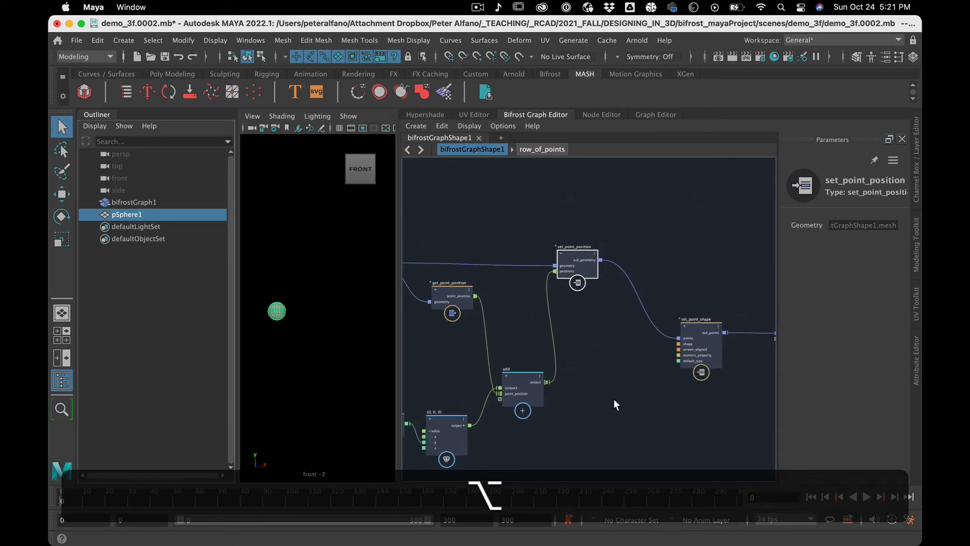
pyautogui.hotkey('alt', 'v')
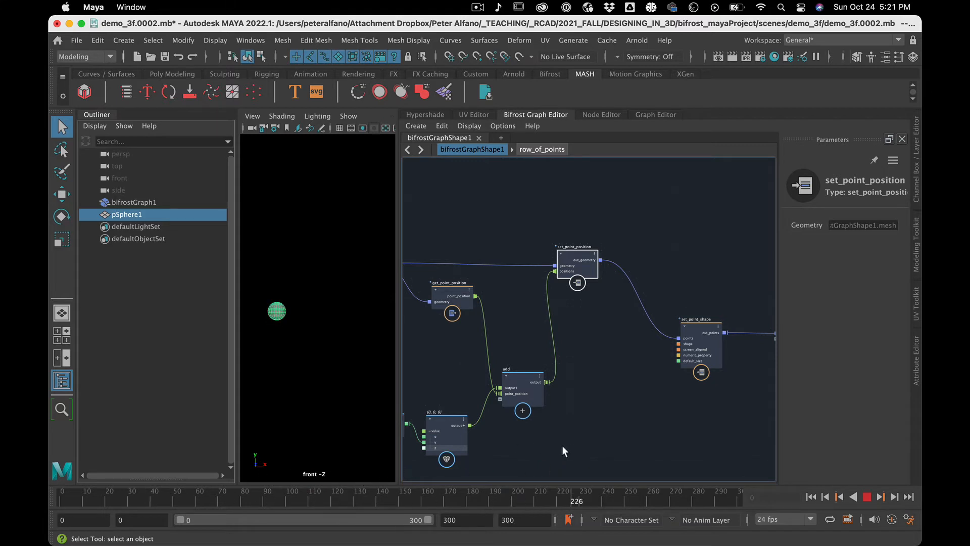
pyautogui.hotkey('alt', 'v')
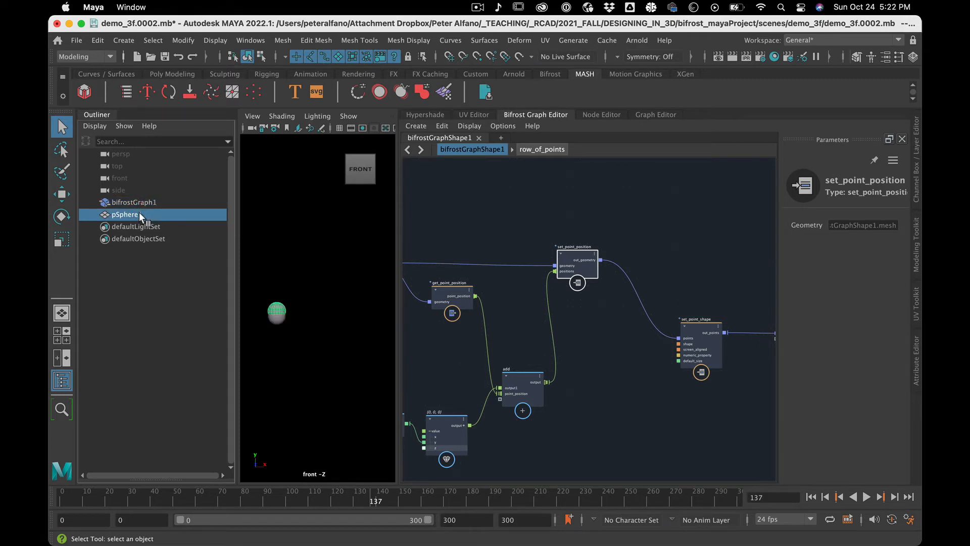
# Hide the original pSphere1 and scrub the timeline to view only the Bifrost sphere's motion.
pyautogui.click(144, 203)
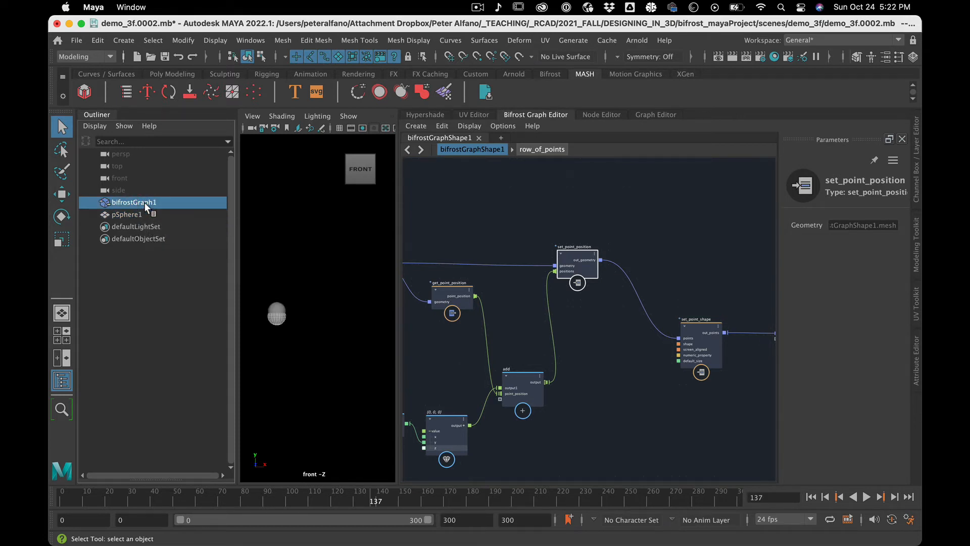
pyautogui.click(139, 215)
pyautogui.press('h')
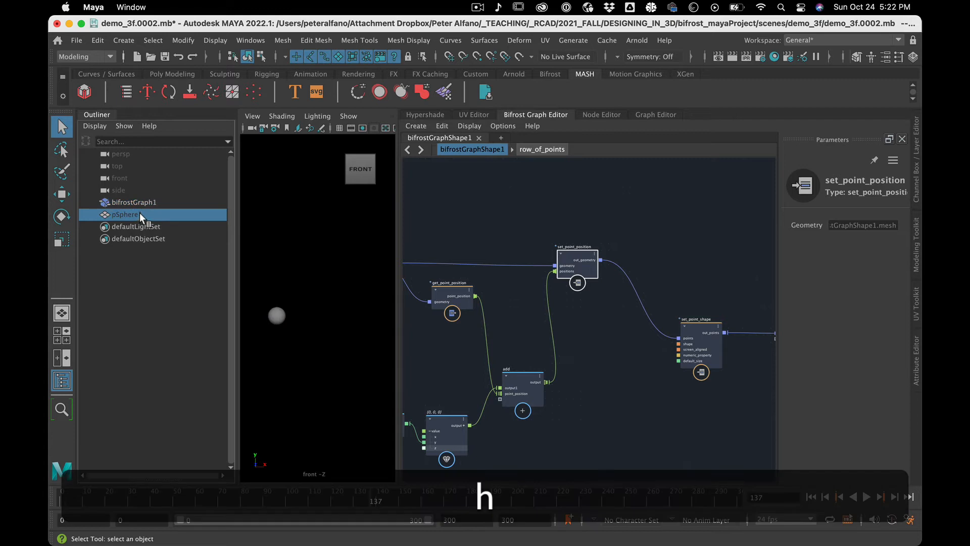
pyautogui.moveTo(103, 506); pyautogui.dragTo(225, 477)
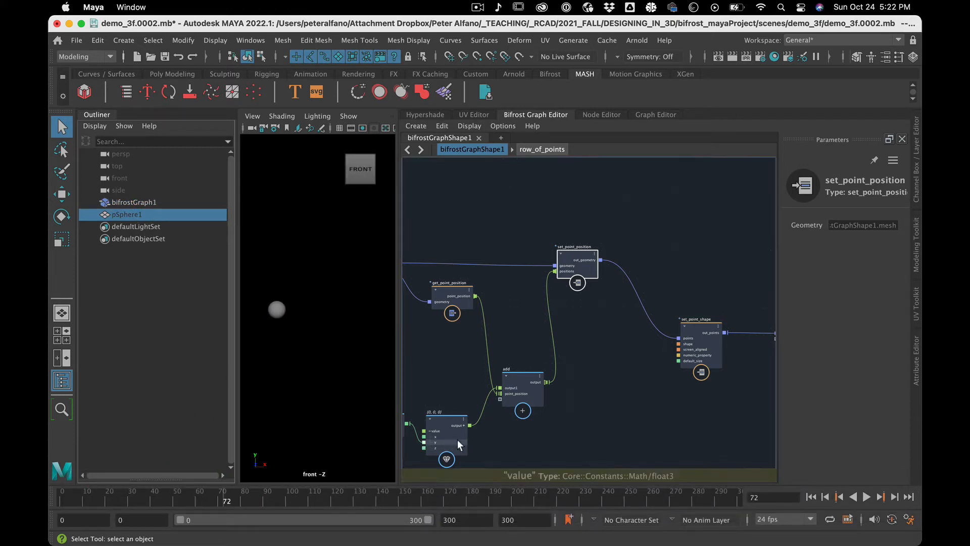
# Delete the pSphereShape1 node from the graph and move row_of_points into its place.
pyautogui.scroll(-3, 586, 382)
pyautogui.scroll(1, 586, 383)
pyautogui.keyDown('alt'); pyautogui.moveTo(570, 424); pyautogui.dragTo(627, 409, button='middle'); pyautogui.keyUp('alt')
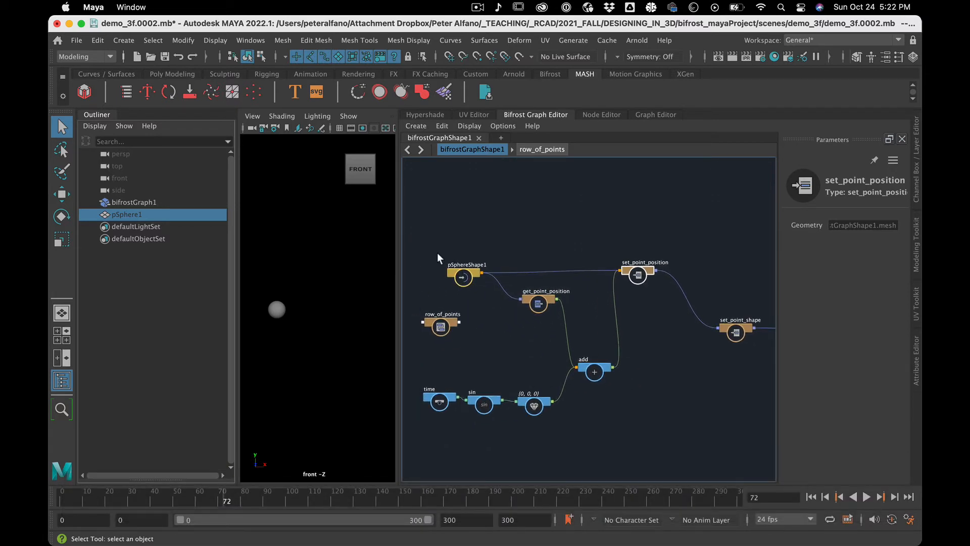
pyautogui.click(469, 274)
pyautogui.press('BackSpace')
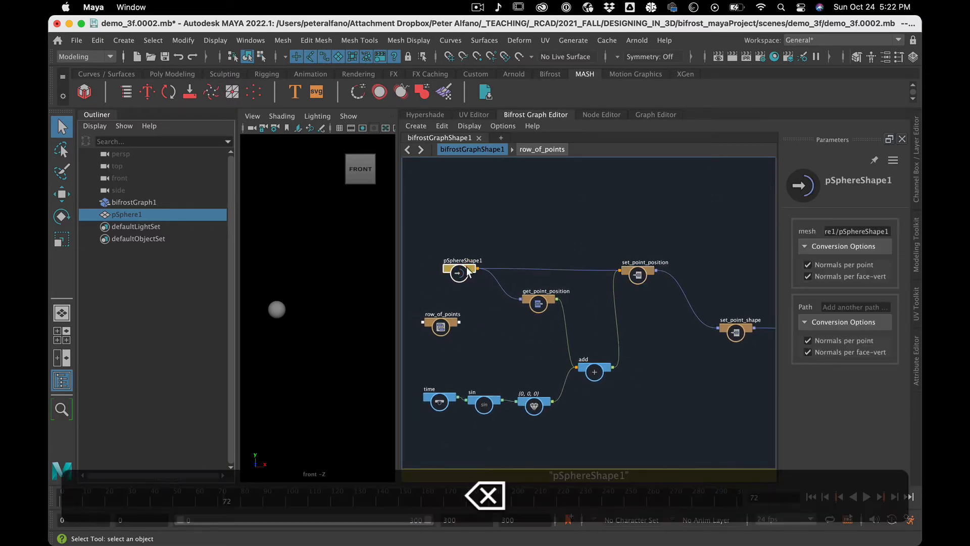
pyautogui.moveTo(445, 324); pyautogui.dragTo(459, 274)
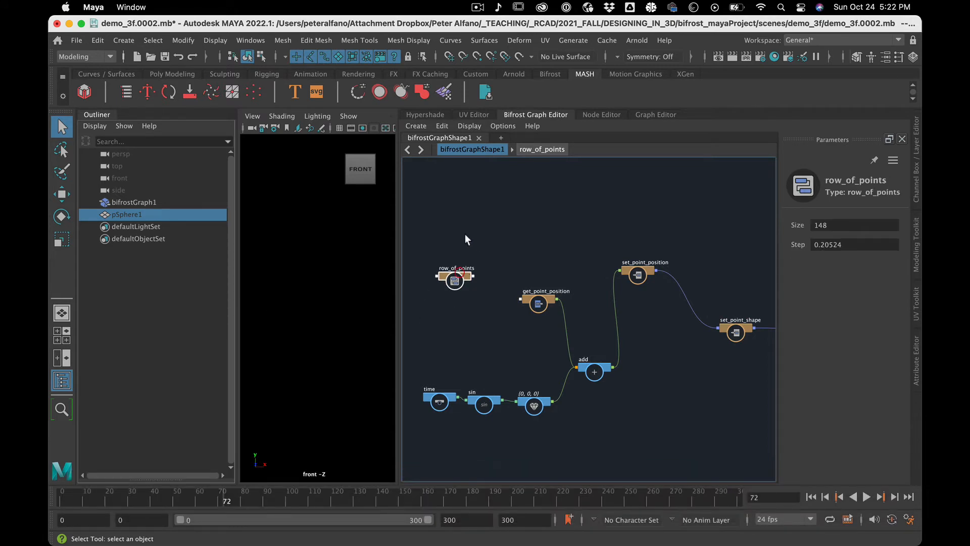
# Connect row_of_points' points output to the geometry inputs of get_point_position and set_point_position.
pyautogui.moveTo(453, 235); pyautogui.dragTo(732, 360)
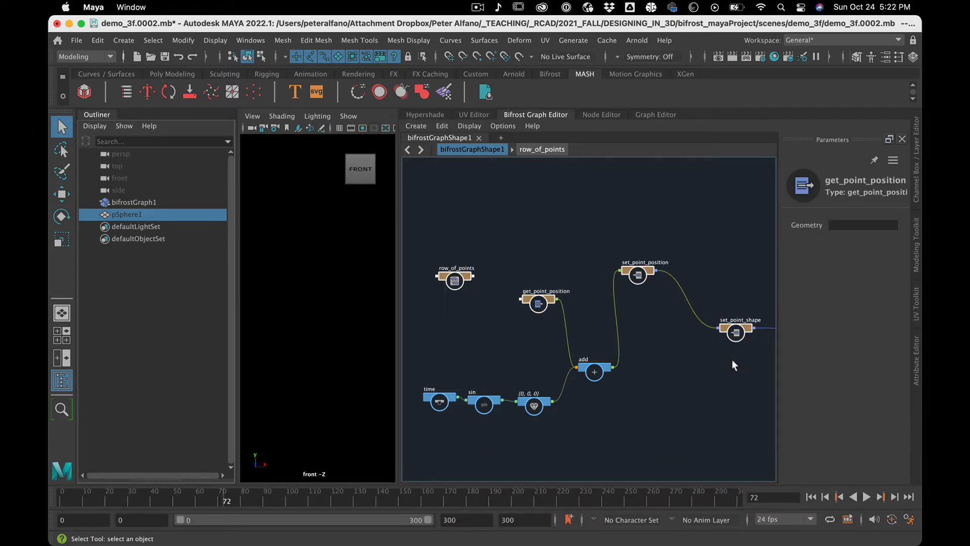
pyautogui.click(512, 221)
pyautogui.moveTo(642, 321); pyautogui.dragTo(643, 320)
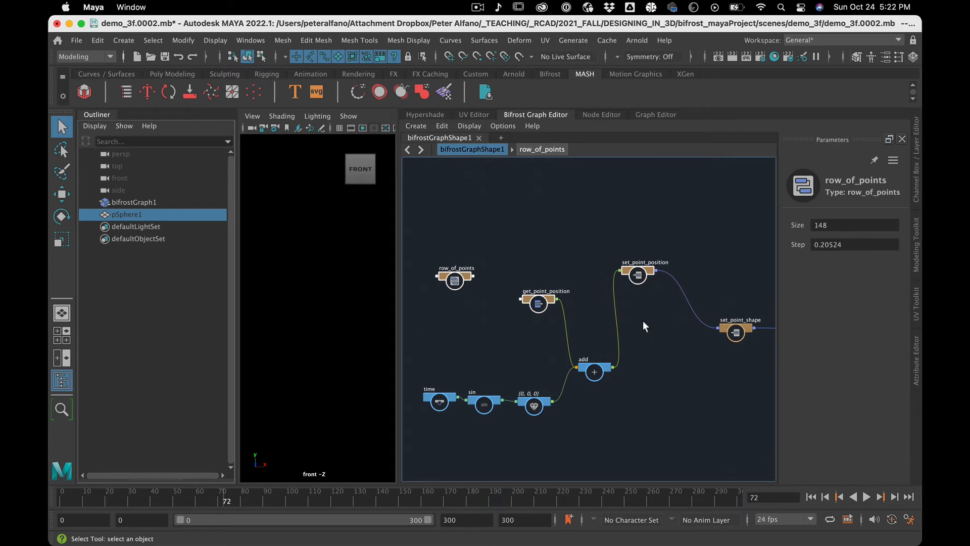
pyautogui.press('f')
pyautogui.click(517, 263)
pyautogui.moveTo(481, 307); pyautogui.dragTo(551, 347)
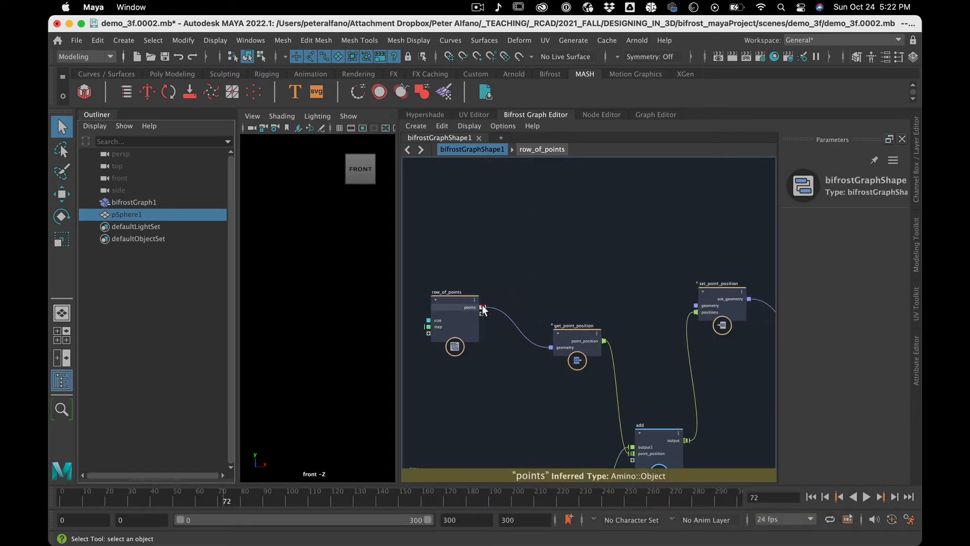
pyautogui.moveTo(482, 307); pyautogui.dragTo(702, 305)
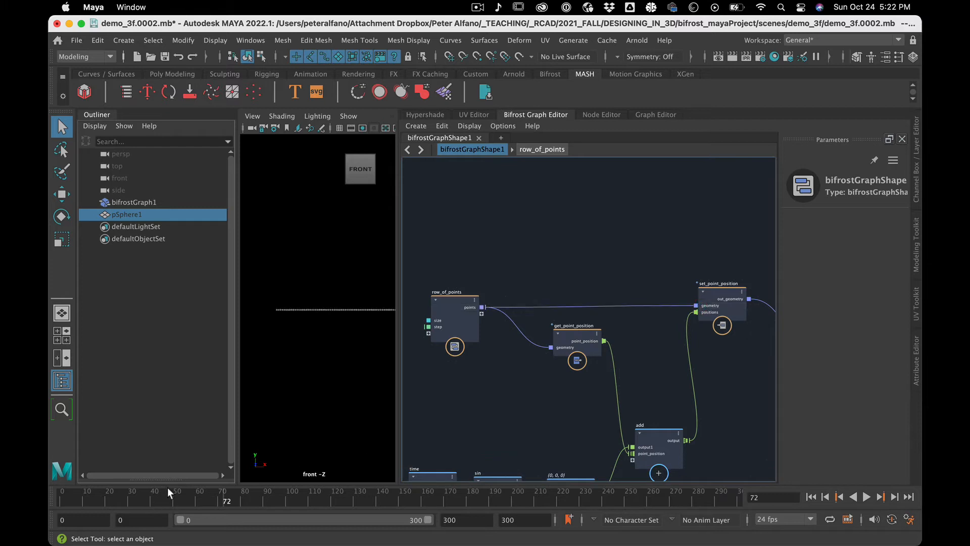
# Scrub and briefly play the timeline to check the row of points' vertical motion.
pyautogui.click(168, 491)
pyautogui.hotkey('alt', 'v')
pyautogui.hotkey('alt', 'v')
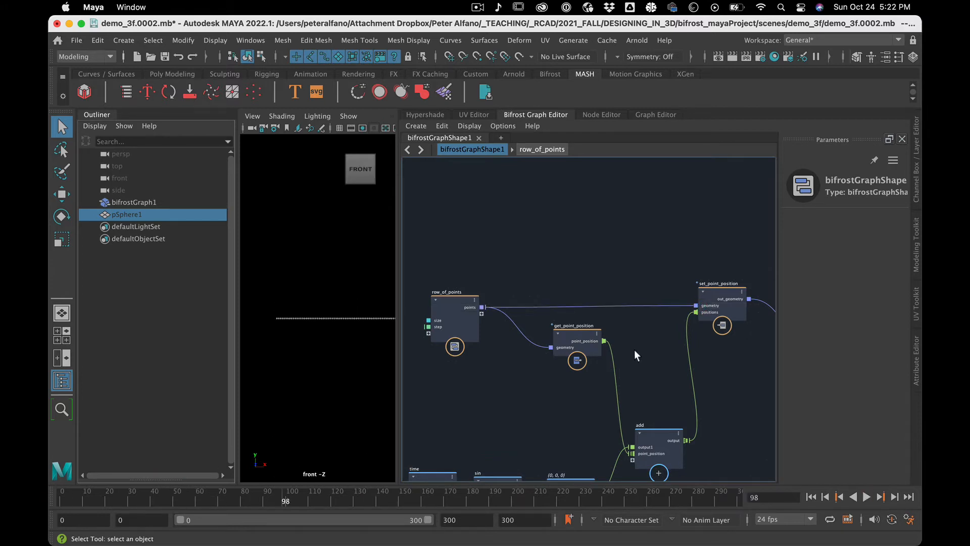
# Move row_of_points away from get_point_position and bring the time, sin, value and add nodes closer beneath it.
pyautogui.scroll(-5, 634, 350)
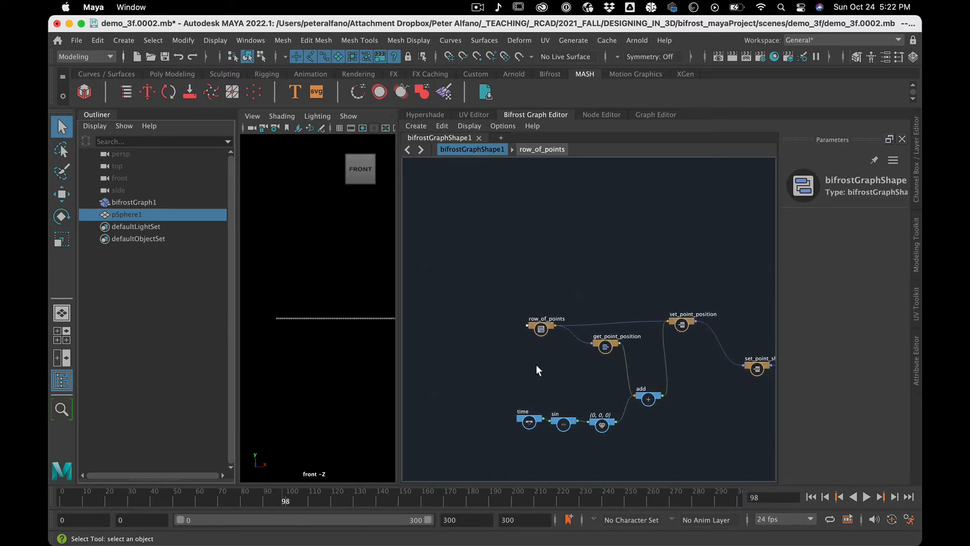
pyautogui.moveTo(539, 327); pyautogui.dragTo(488, 313)
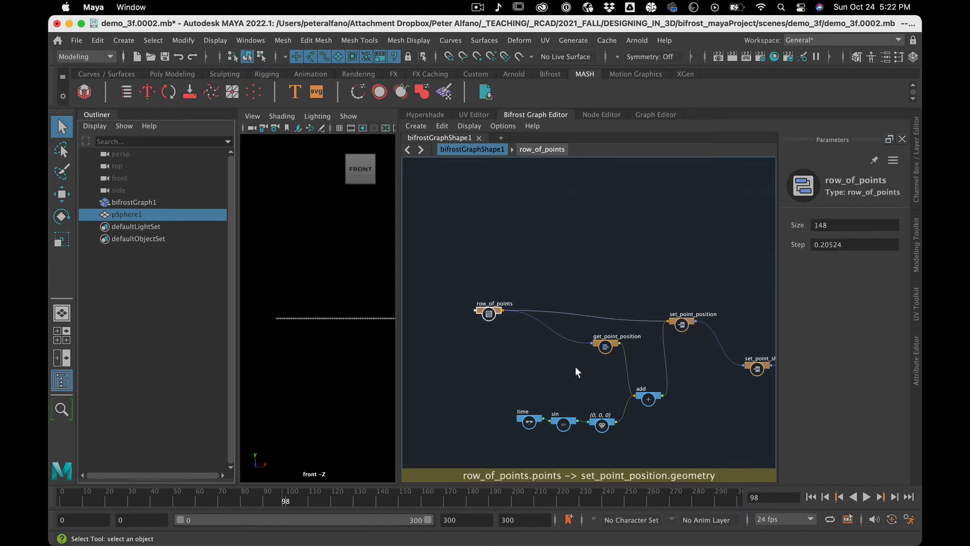
pyautogui.moveTo(490, 399); pyautogui.dragTo(657, 365)
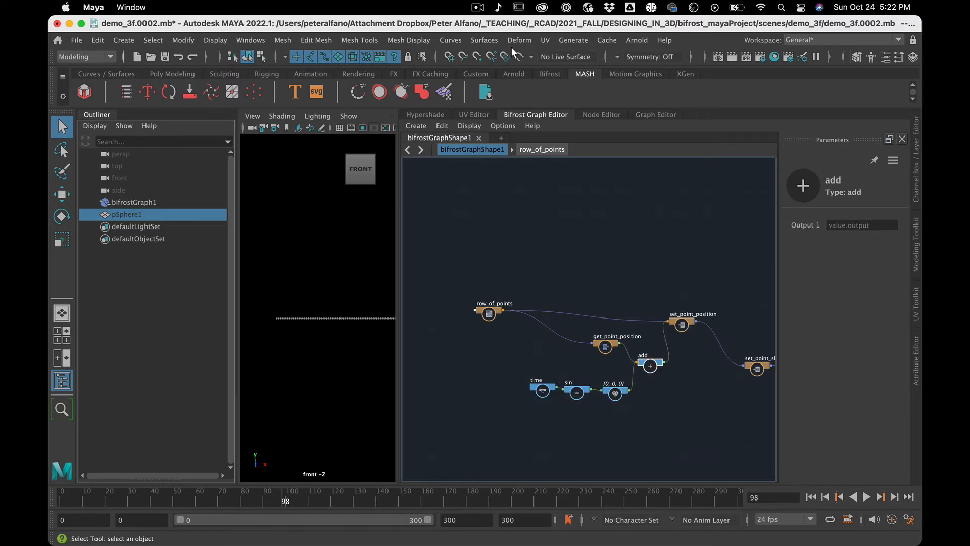
pyautogui.click(570, 307)
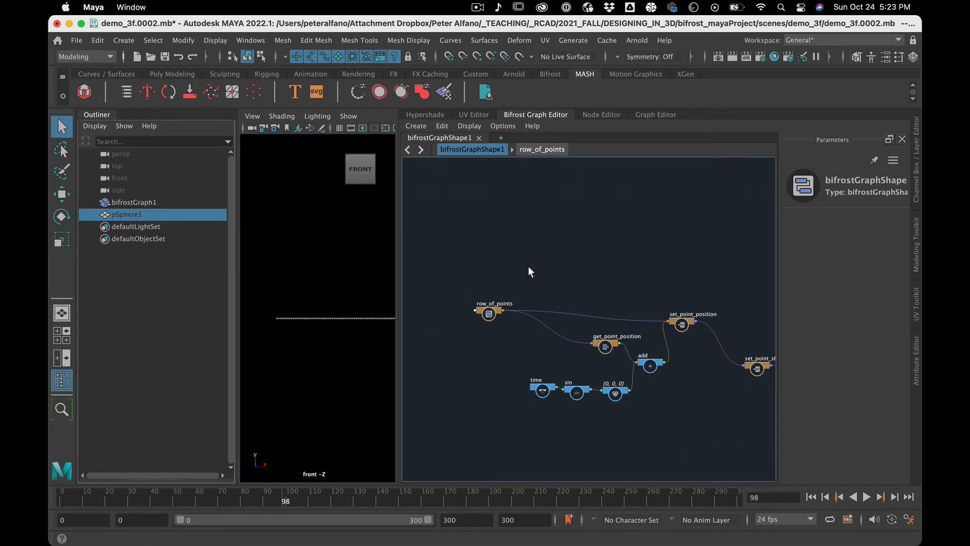
# Spread get_point_position and row_of_points away from add to open space between them, and nudge sin slightly upward.
pyautogui.scroll(4, 529, 266)
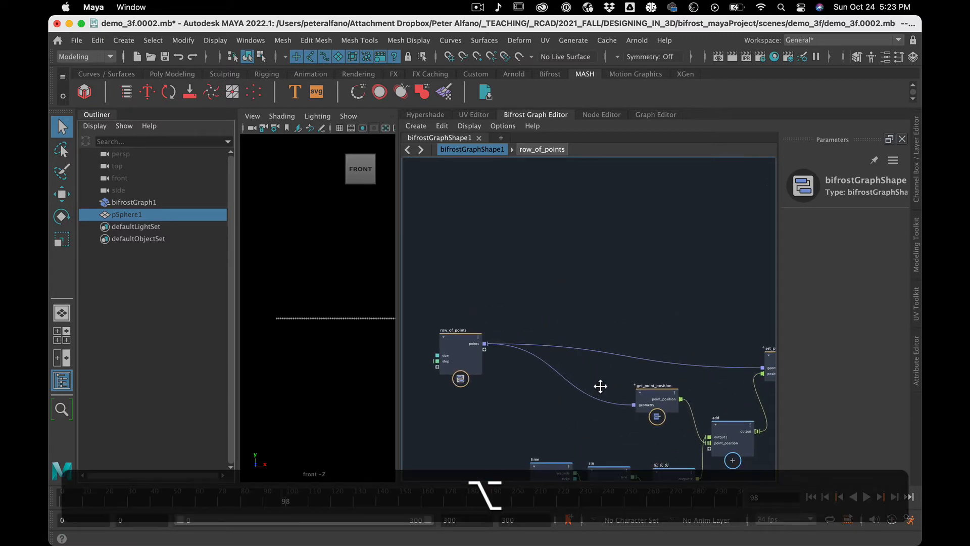
pyautogui.keyDown('alt'); pyautogui.moveTo(600, 386); pyautogui.dragTo(511, 285, button='middle'); pyautogui.keyUp('alt')
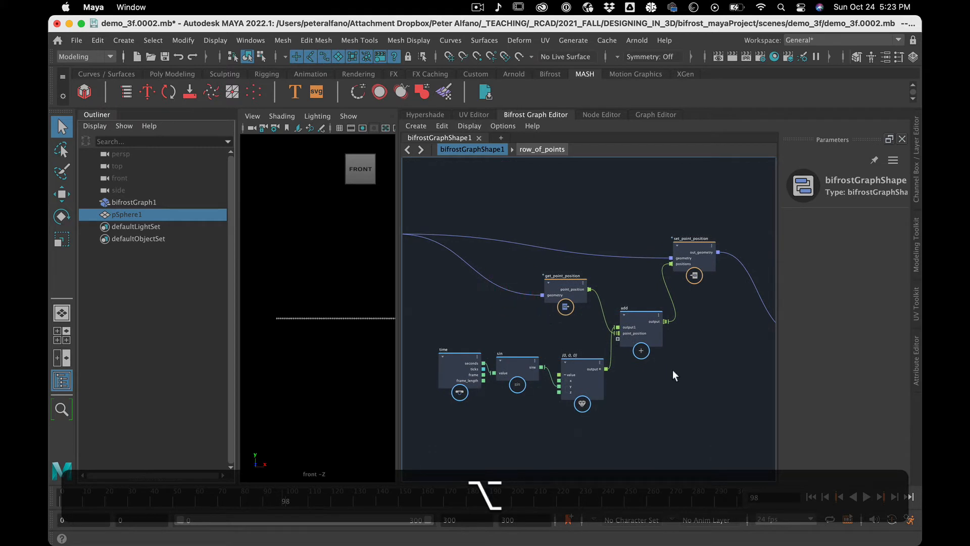
pyautogui.scroll(-3, 674, 374)
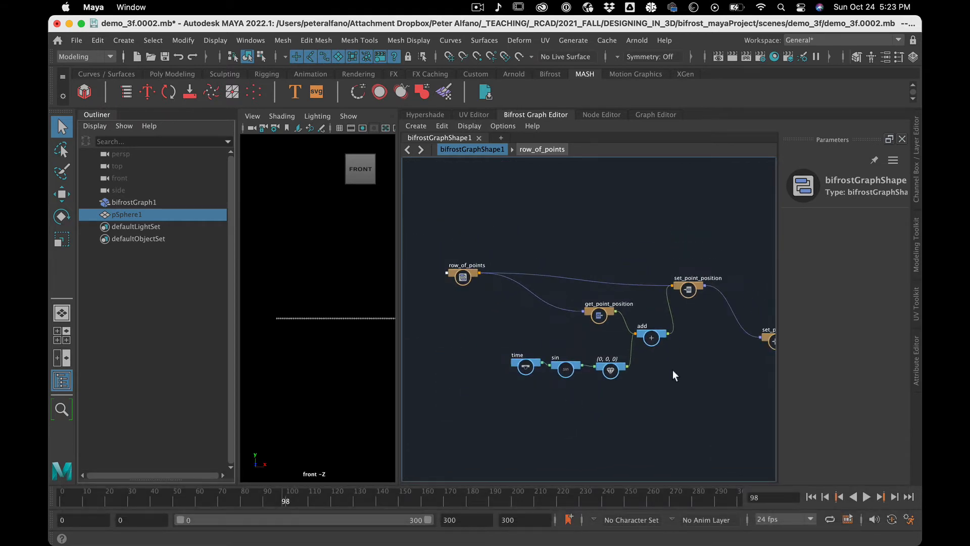
pyautogui.scroll(2, 674, 372)
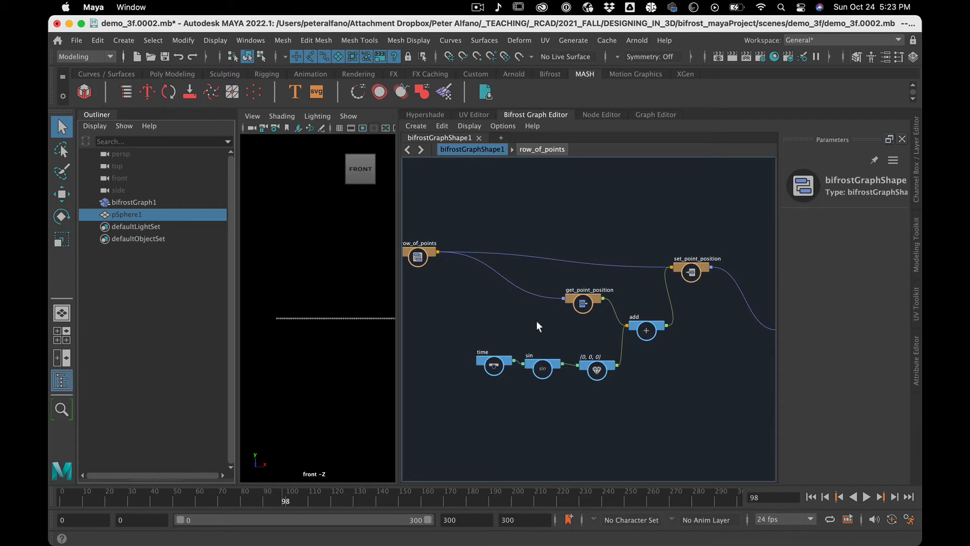
pyautogui.moveTo(590, 303); pyautogui.dragTo(474, 308)
pyautogui.moveTo(423, 255); pyautogui.dragTo(380, 265)
pyautogui.click(437, 346)
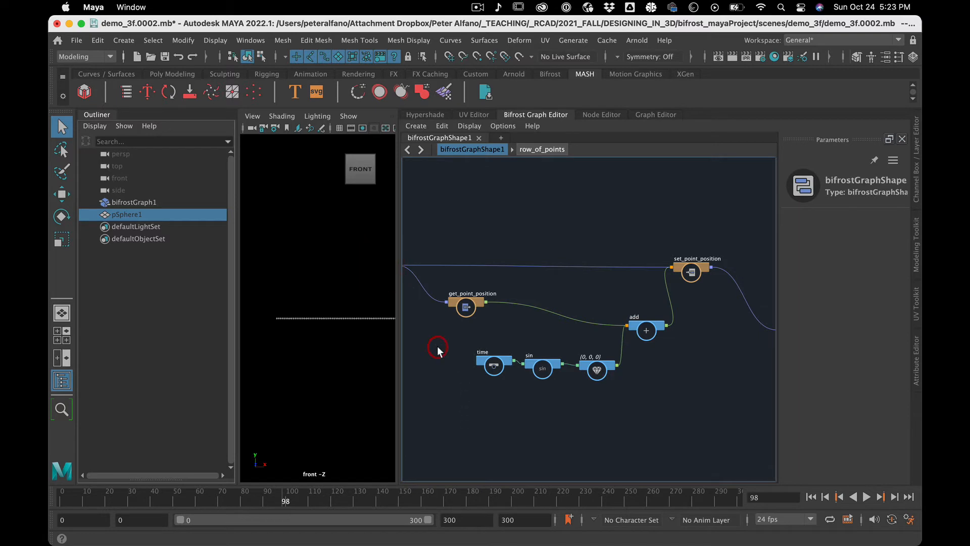
pyautogui.click(475, 303)
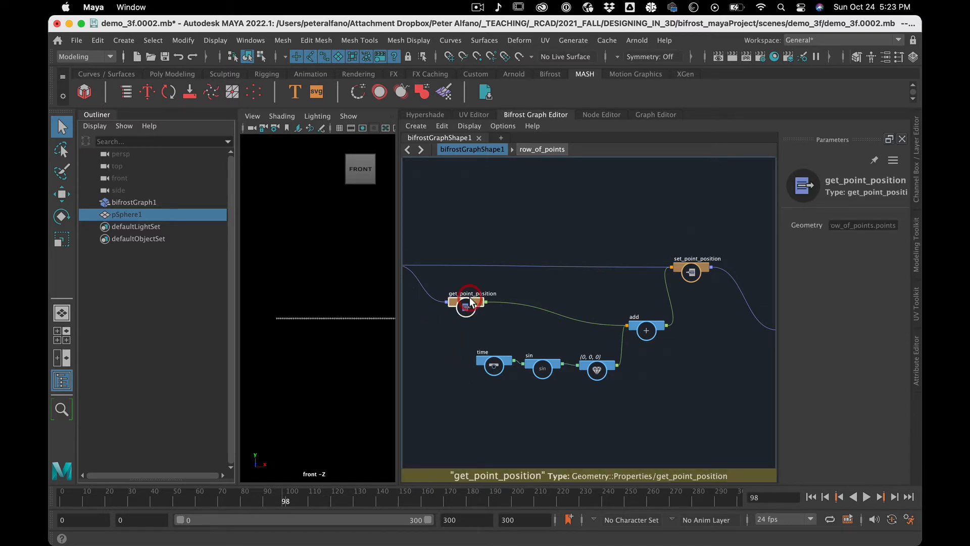
pyautogui.click(508, 331)
pyautogui.moveTo(533, 362); pyautogui.dragTo(534, 355)
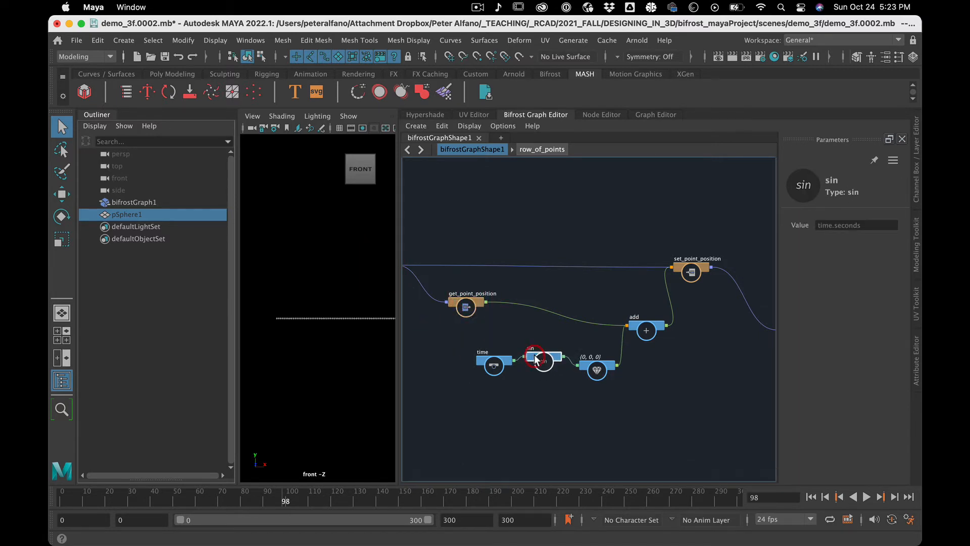
# Add a vector3_to_scalar node between get_point_position and the time and sin nodes.
pyautogui.click(492, 317)
pyautogui.press('Tab')
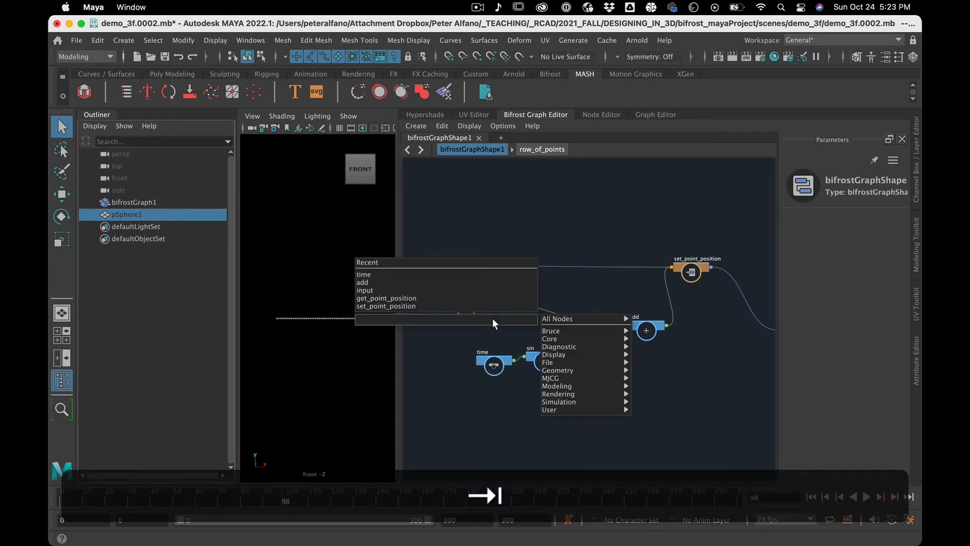
pyautogui.write('vtt')
pyautogui.press('BackSpace')
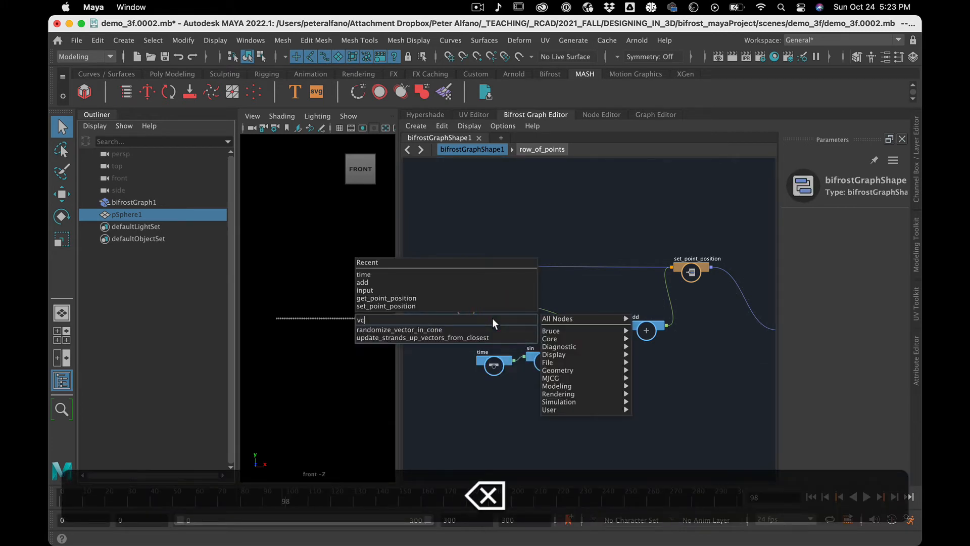
pyautogui.press('BackSpace')
pyautogui.write('ect')
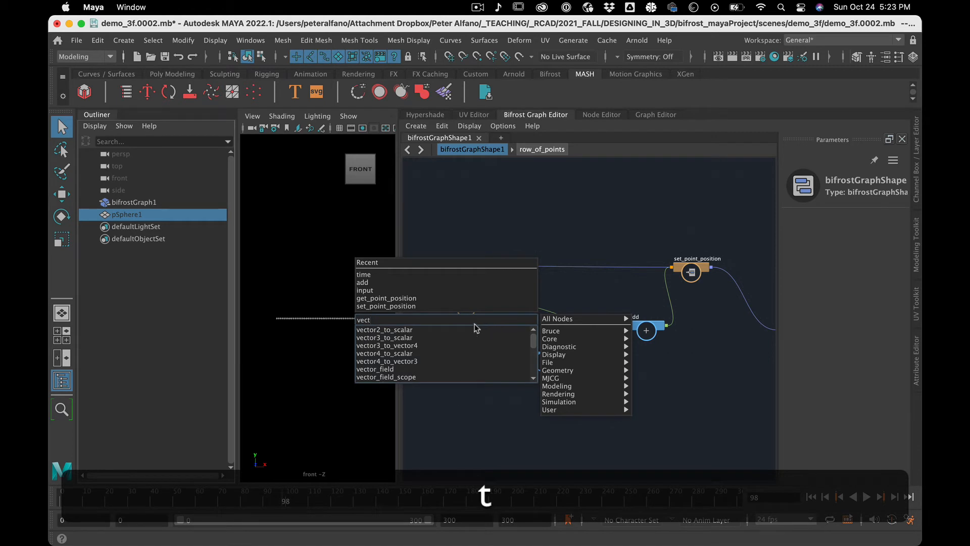
pyautogui.click(458, 338)
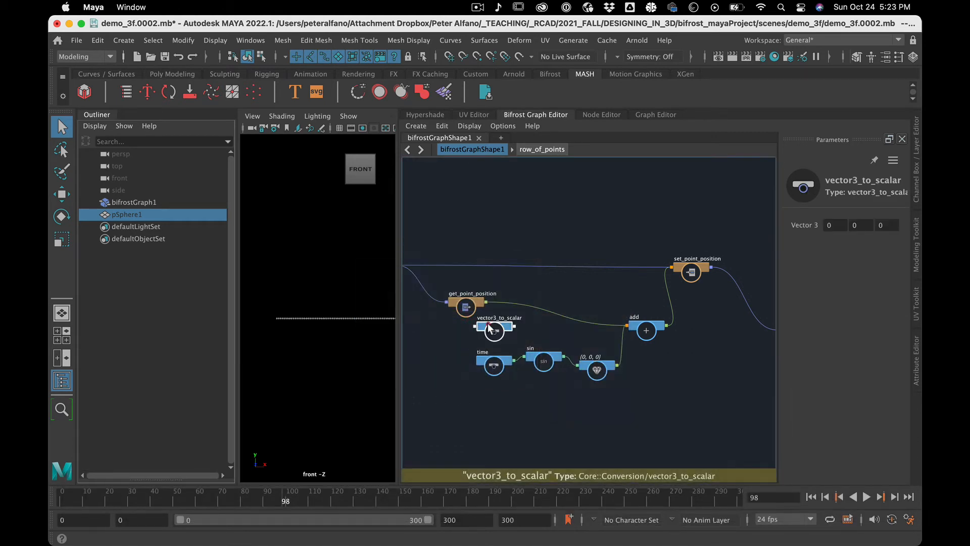
pyautogui.moveTo(493, 329); pyautogui.dragTo(530, 330)
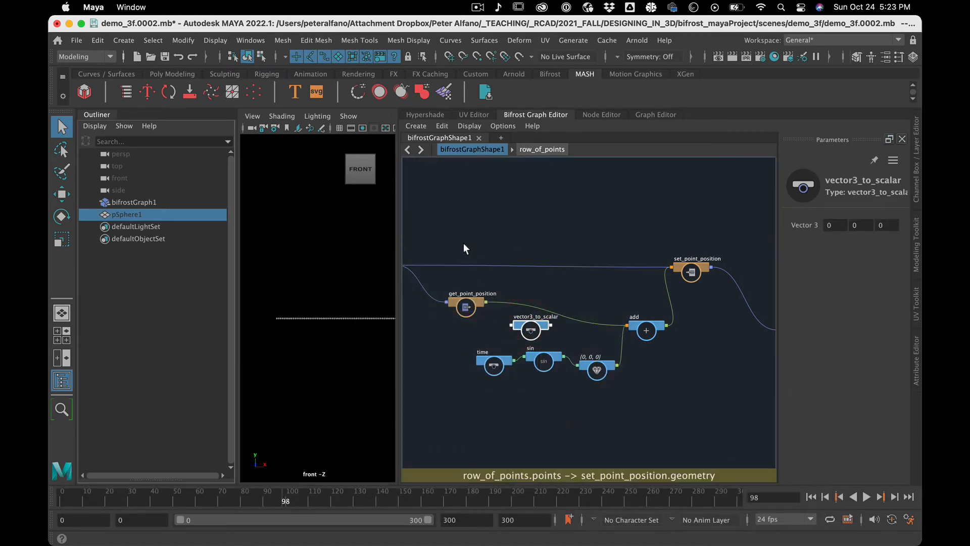
# Hide the Outliner and widen the graph editor, framing get_point_position, vector3_to_scalar, time and sin.
pyautogui.click(61, 380)
pyautogui.moveTo(399, 353); pyautogui.dragTo(326, 348)
pyautogui.moveTo(374, 212); pyautogui.dragTo(490, 394)
pyautogui.press('f')
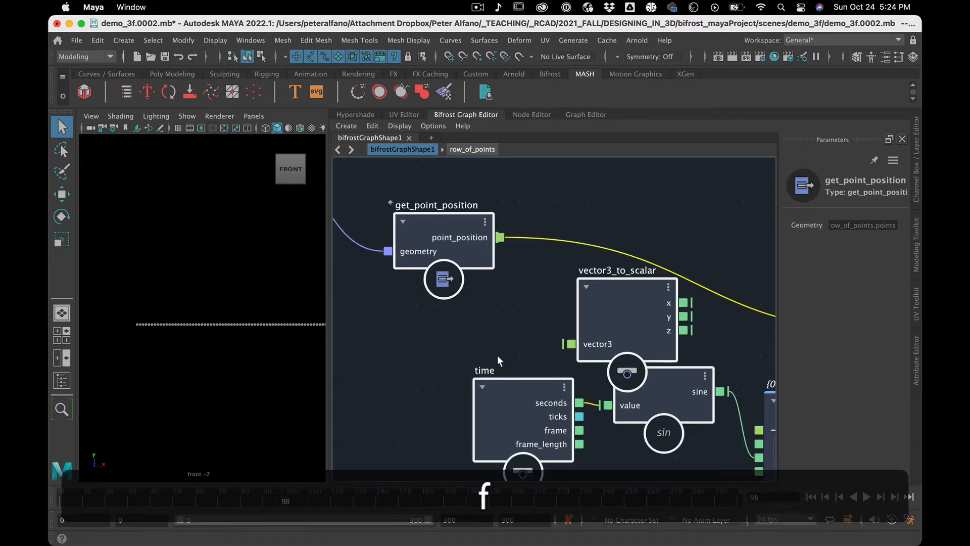
pyautogui.scroll(-5, 497, 356)
pyautogui.scroll(5, 497, 355)
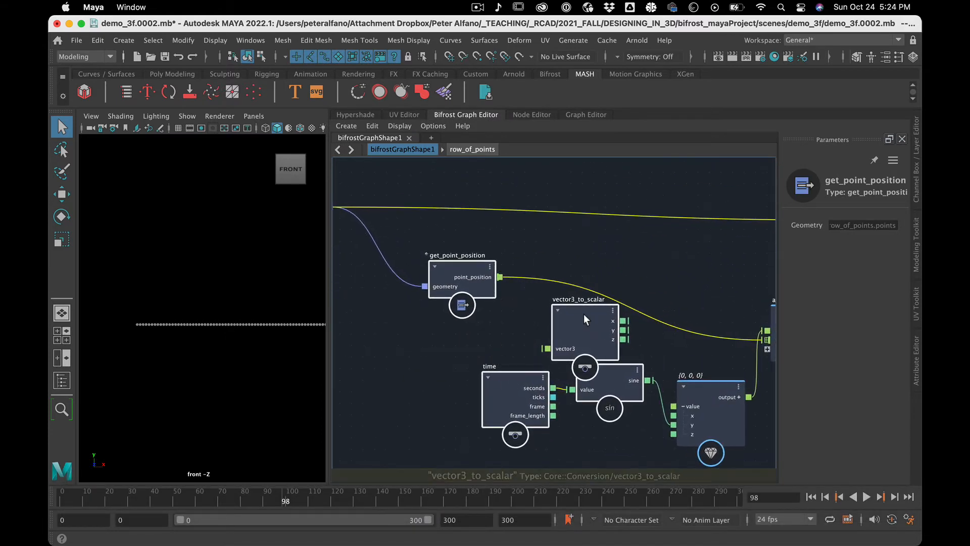
# Shift the selected nodes away from the value node, and spread time and vector3_to_scalar farther from sin.
pyautogui.moveTo(584, 313); pyautogui.dragTo(594, 274, button='middle')
pyautogui.moveTo(594, 275); pyautogui.dragTo(556, 322)
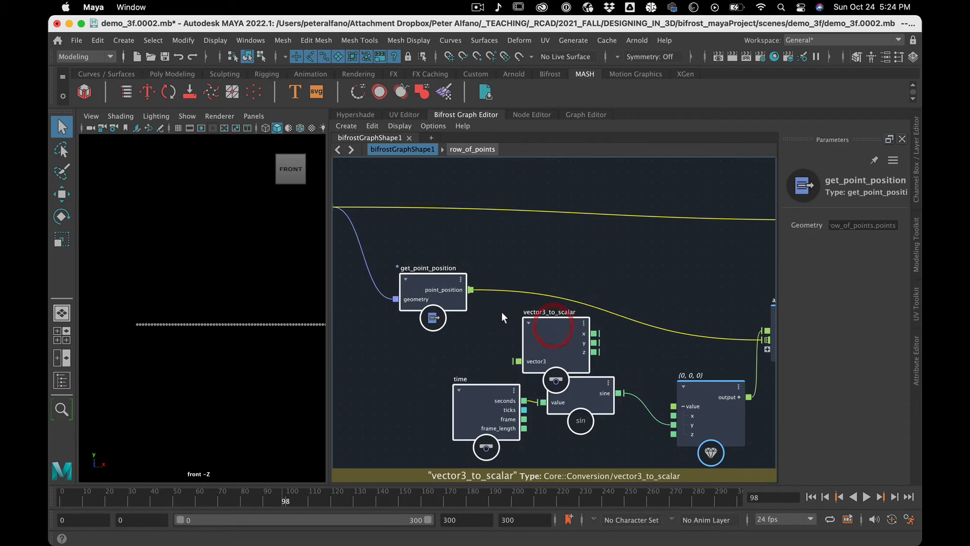
pyautogui.click(489, 336)
pyautogui.moveTo(490, 396); pyautogui.dragTo(385, 410)
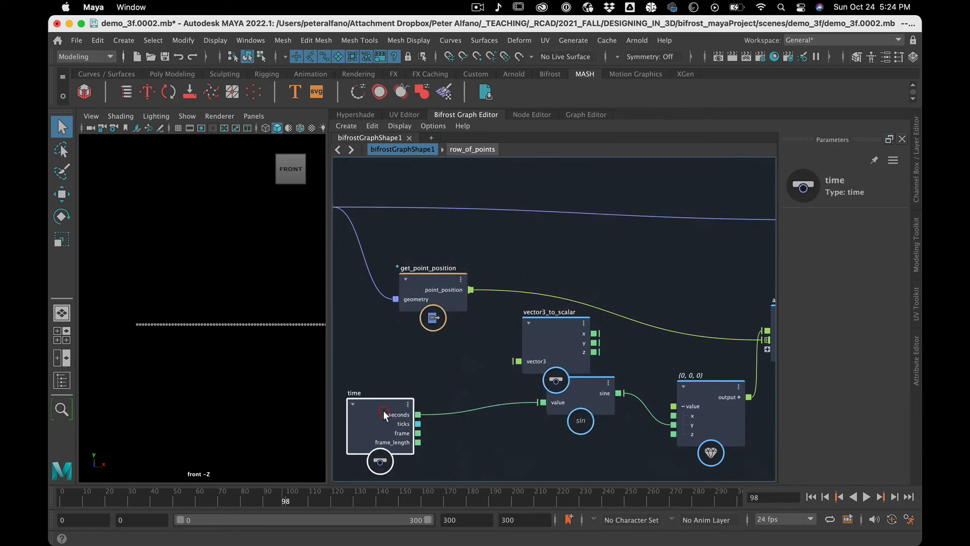
pyautogui.moveTo(533, 331); pyautogui.dragTo(489, 323)
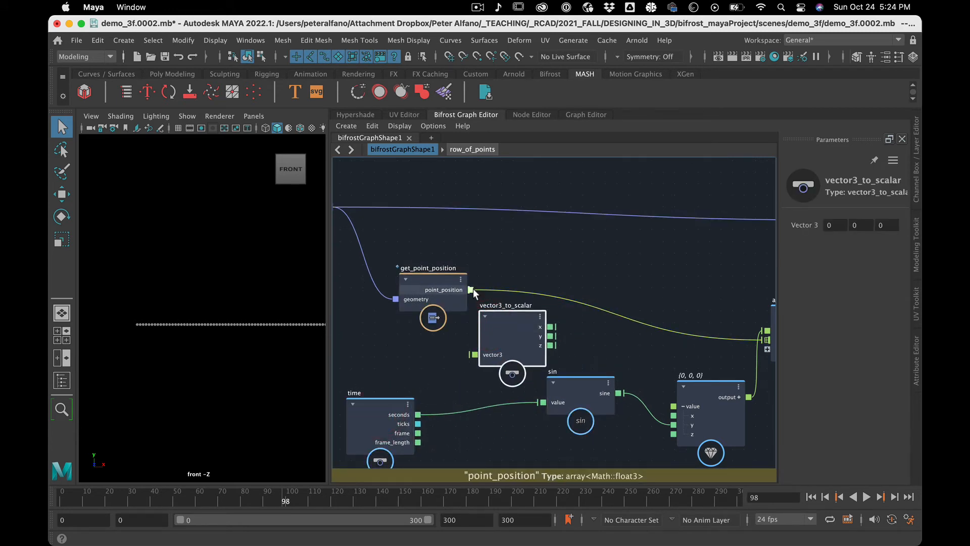
# Connect get_point_position's point_position output to vector3_to_scalar's vector3 input, and open up space between these nodes and sin.
pyautogui.moveTo(471, 290); pyautogui.dragTo(474, 355)
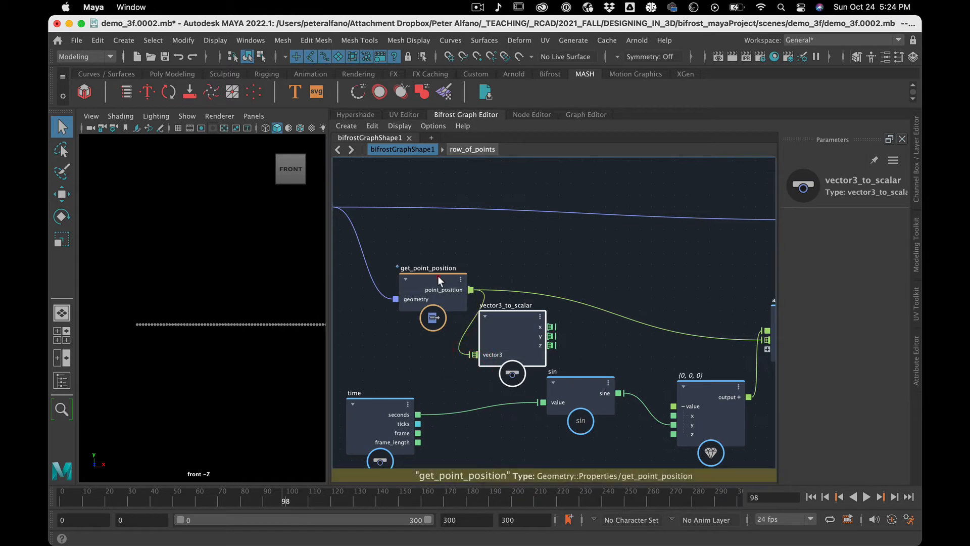
pyautogui.moveTo(438, 274); pyautogui.dragTo(392, 267)
pyautogui.moveTo(574, 386); pyautogui.dragTo(607, 378)
pyautogui.moveTo(527, 320); pyautogui.dragTo(472, 335)
pyautogui.click(511, 423)
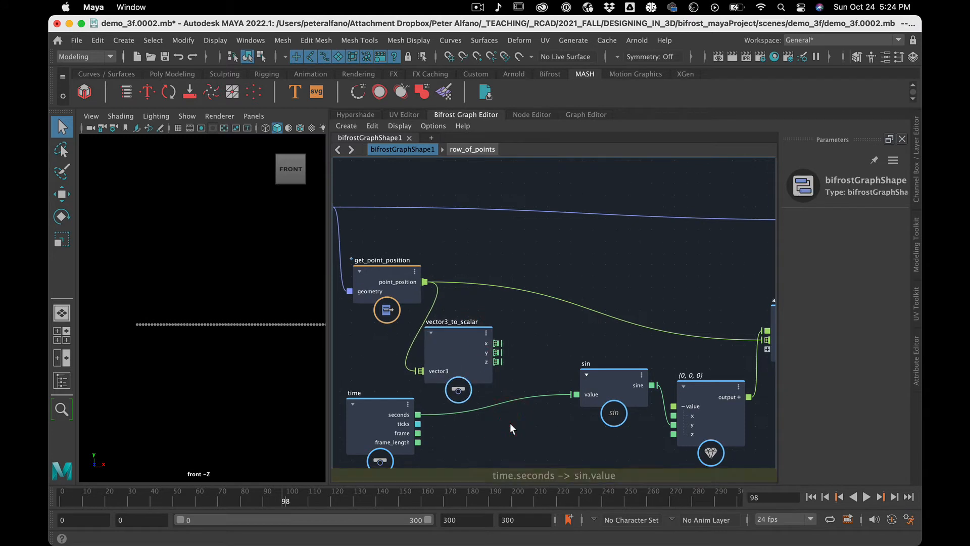
# Create a second add node ahead of sin and feed vector3_to_scalar's x output into it.
pyautogui.press('Tab')
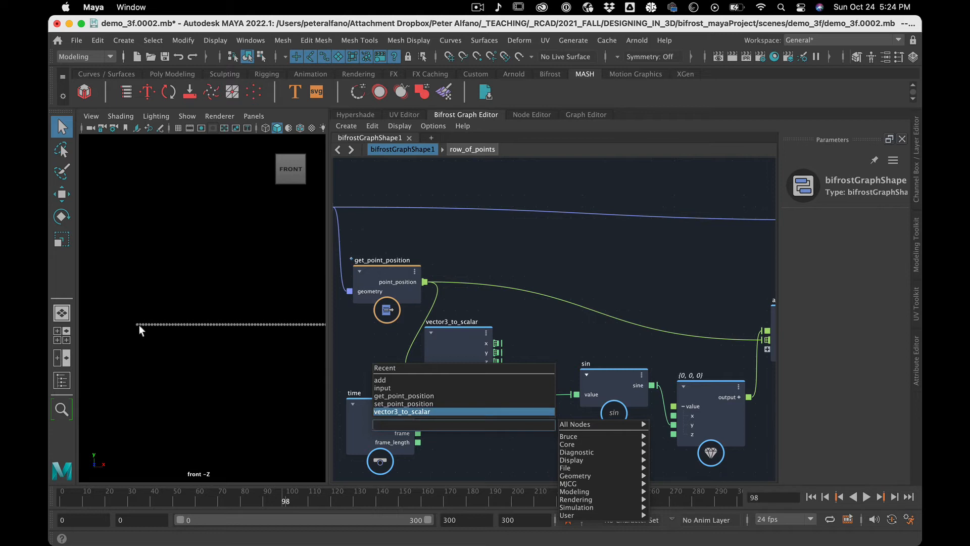
pyautogui.click(466, 451)
pyautogui.press('Tab')
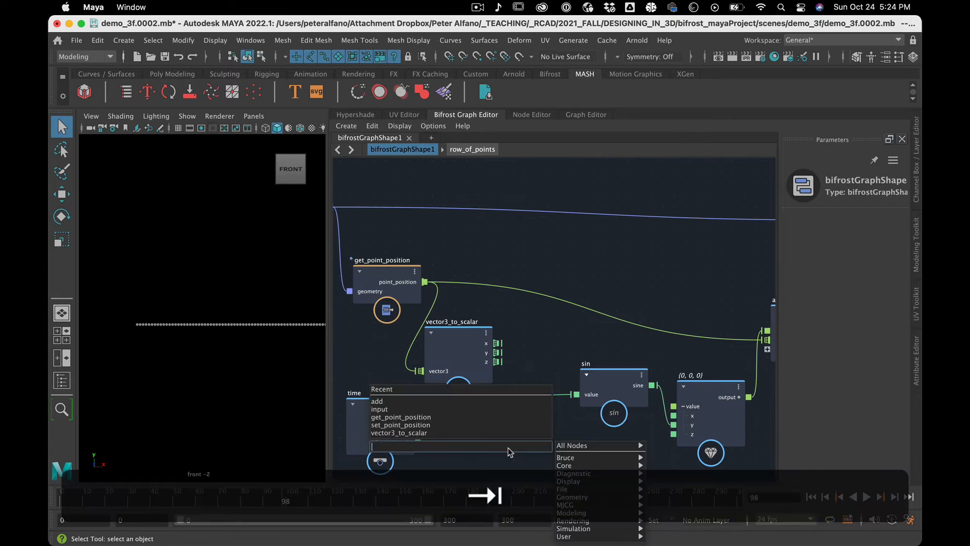
pyautogui.write('a')
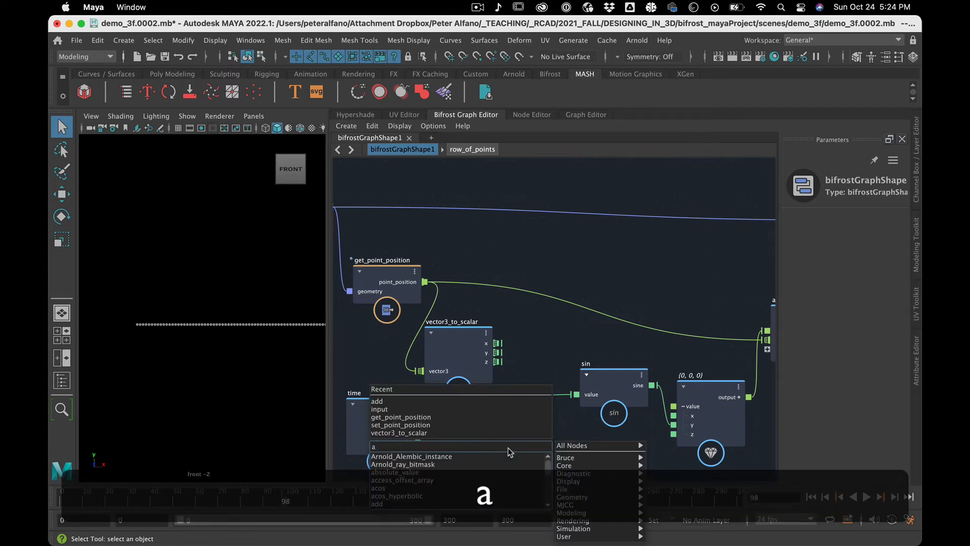
pyautogui.write('dd')
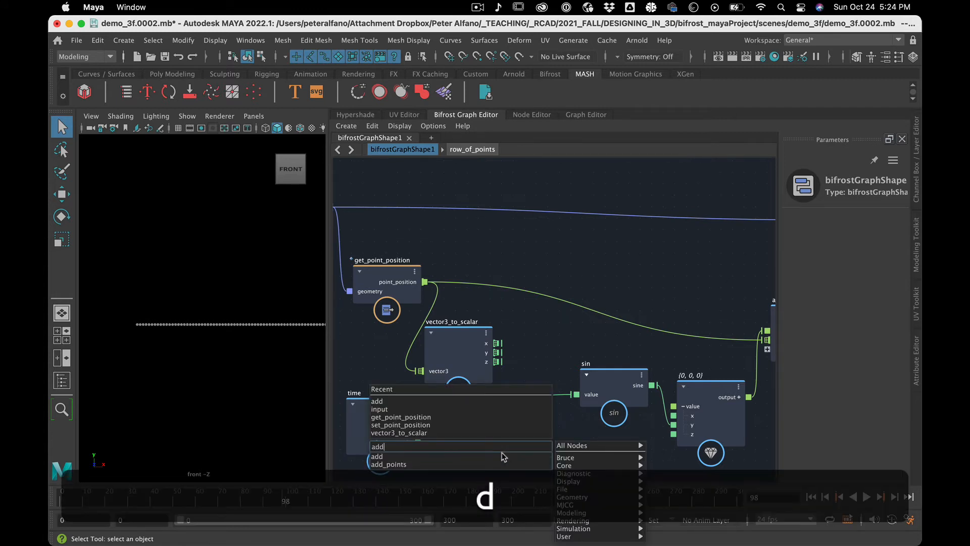
pyautogui.click(493, 460)
pyautogui.moveTo(508, 454); pyautogui.dragTo(556, 310)
pyautogui.moveTo(497, 343); pyautogui.dragTo(521, 331)
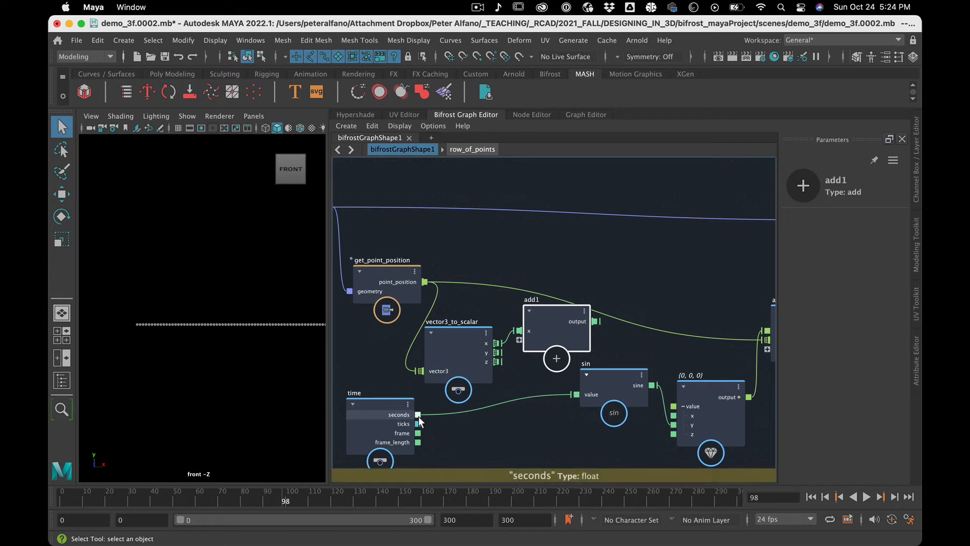
# Connect time's seconds output to the new add node, and that node's output to sin's value input.
pyautogui.moveTo(418, 415); pyautogui.dragTo(481, 390)
pyautogui.moveTo(468, 335); pyautogui.dragTo(416, 334)
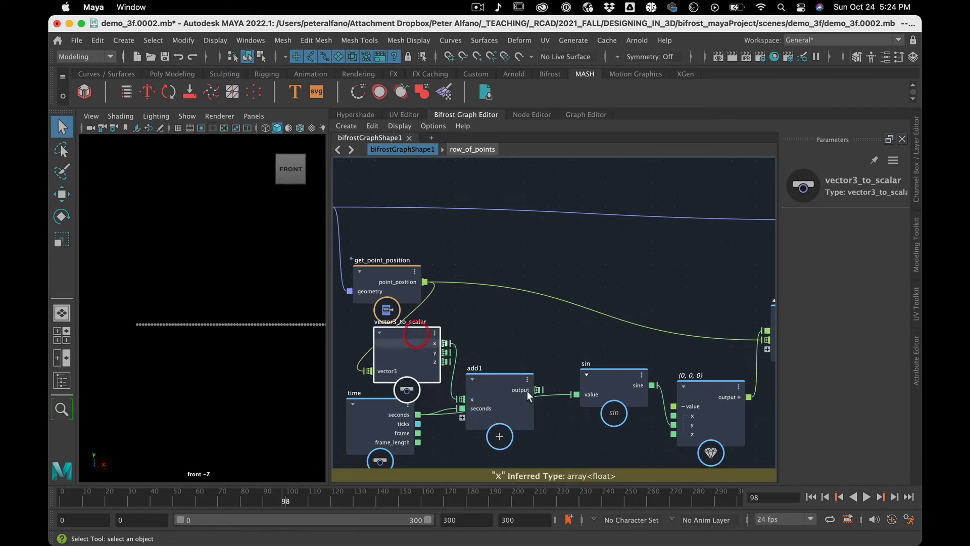
pyautogui.moveTo(581, 388)
pyautogui.mouseDown()
pyautogui.moveTo(543, 389)
pyautogui.moveTo(575, 394)
pyautogui.mouseUp()
# Rewind to frame 0 and play the timeline to check the wave motion along the row of points.
pyautogui.moveTo(88, 493); pyautogui.dragTo(47, 494)
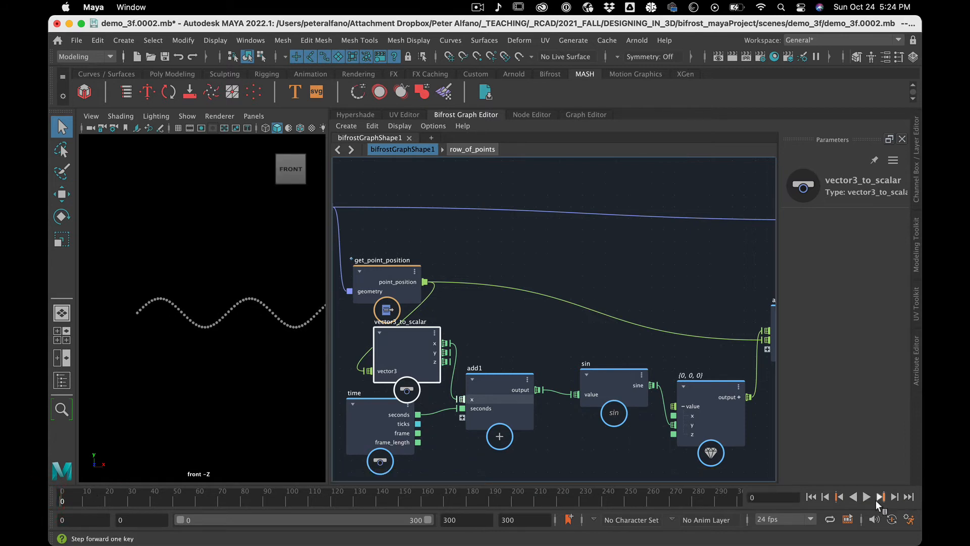
pyautogui.click(866, 497)
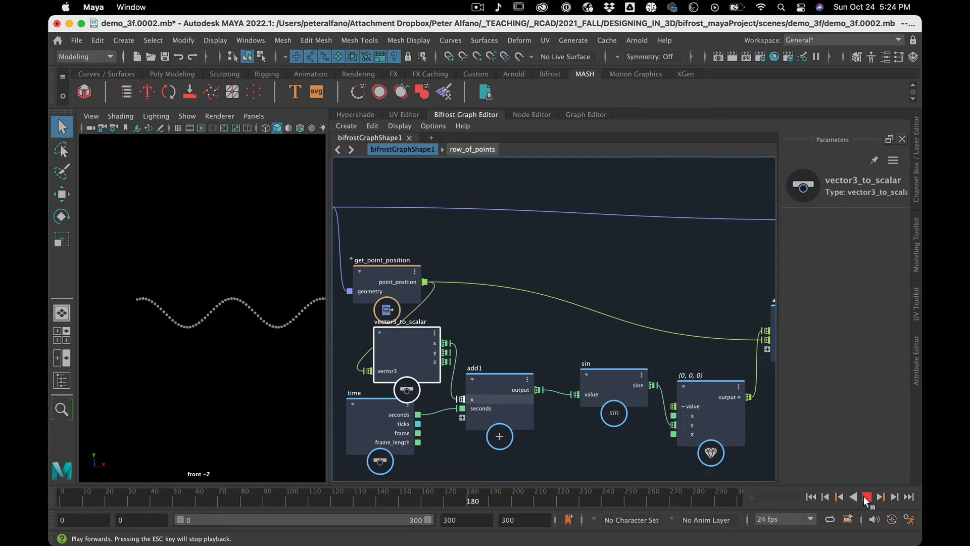
pyautogui.click(867, 497)
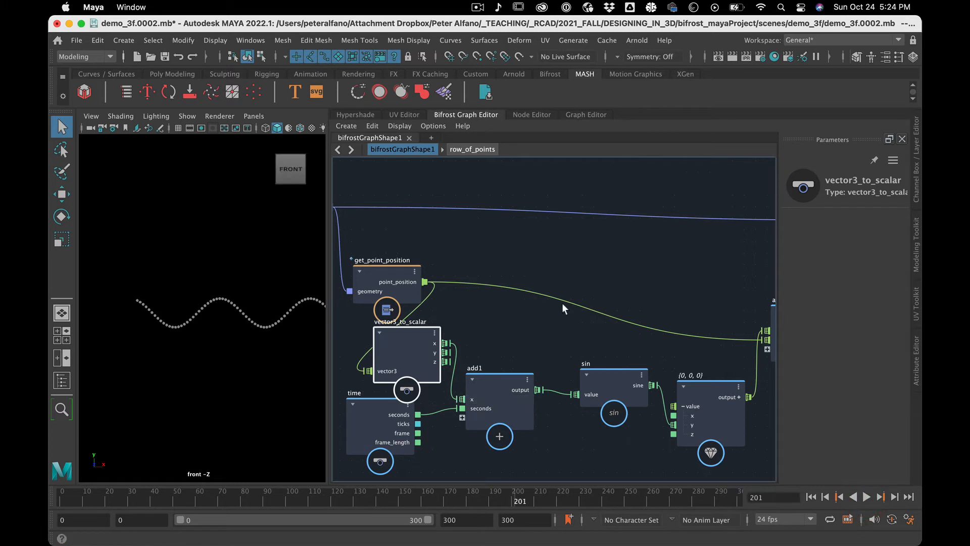
# Move row_of_points and get_point_position farther away from vector3_to_scalar to tidy the graph.
pyautogui.scroll(-3, 562, 303)
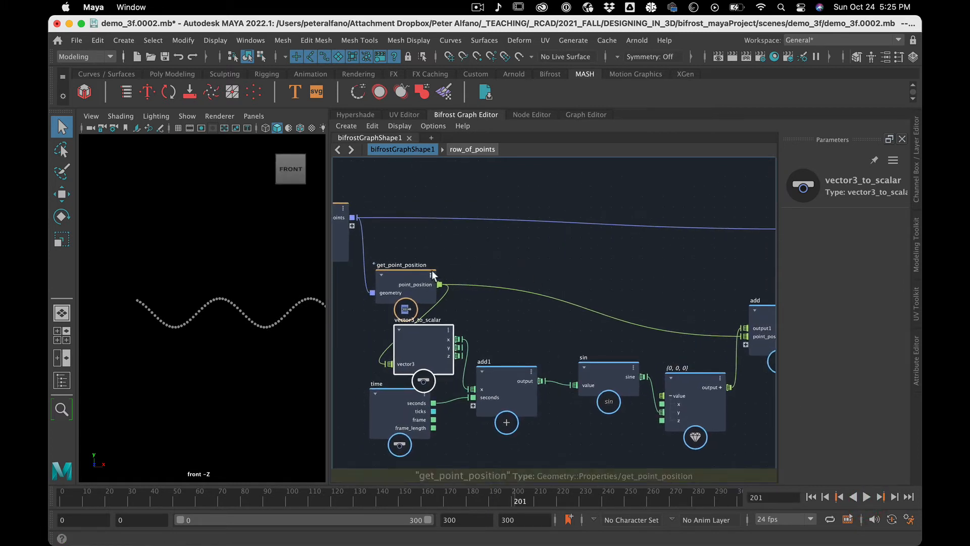
pyautogui.scroll(-5, 412, 274)
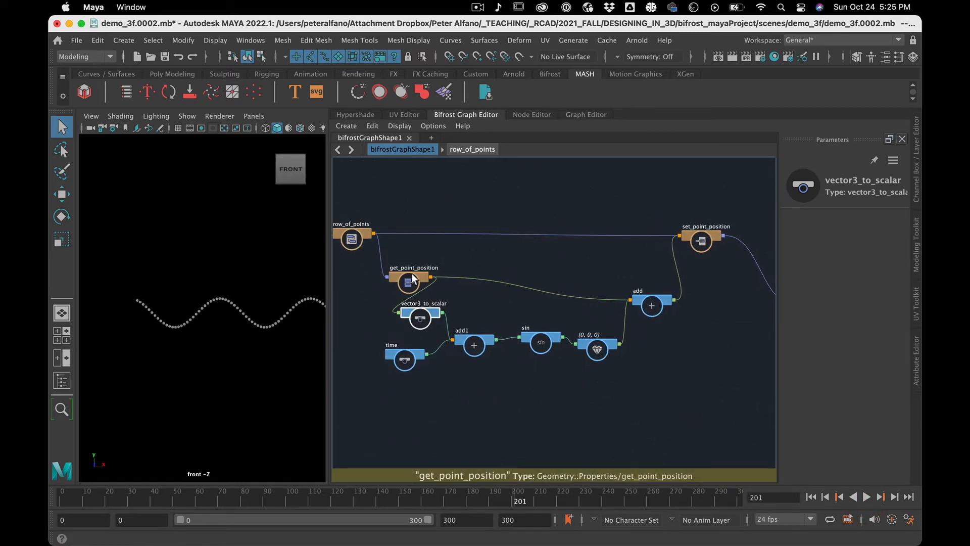
pyautogui.scroll(1, 412, 273)
pyautogui.moveTo(343, 230); pyautogui.dragTo(307, 229)
pyautogui.moveTo(408, 274); pyautogui.dragTo(360, 281)
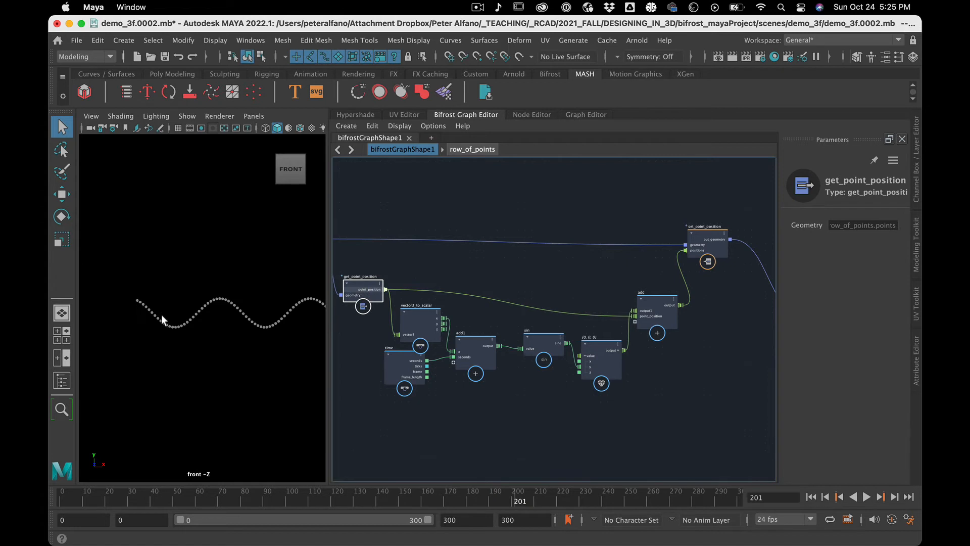
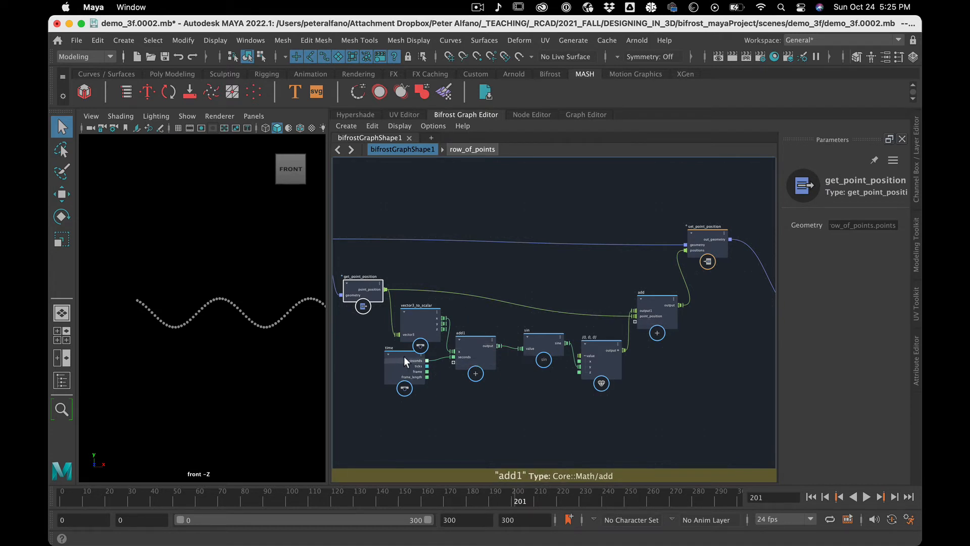
# Move the time node farther away from add1 to make room between the two nodes.
pyautogui.moveTo(404, 357); pyautogui.dragTo(353, 377)
pyautogui.scroll(-4, 521, 426)
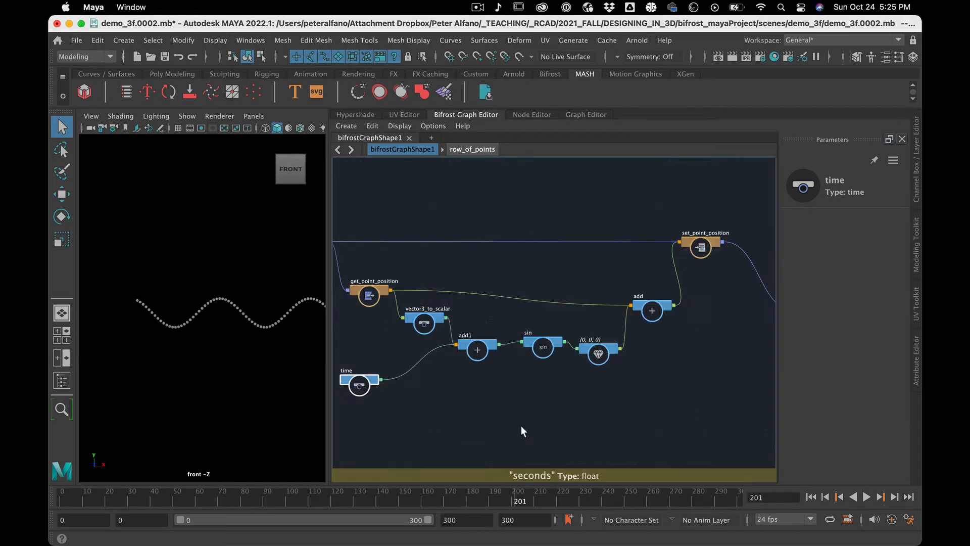
pyautogui.scroll(3, 521, 430)
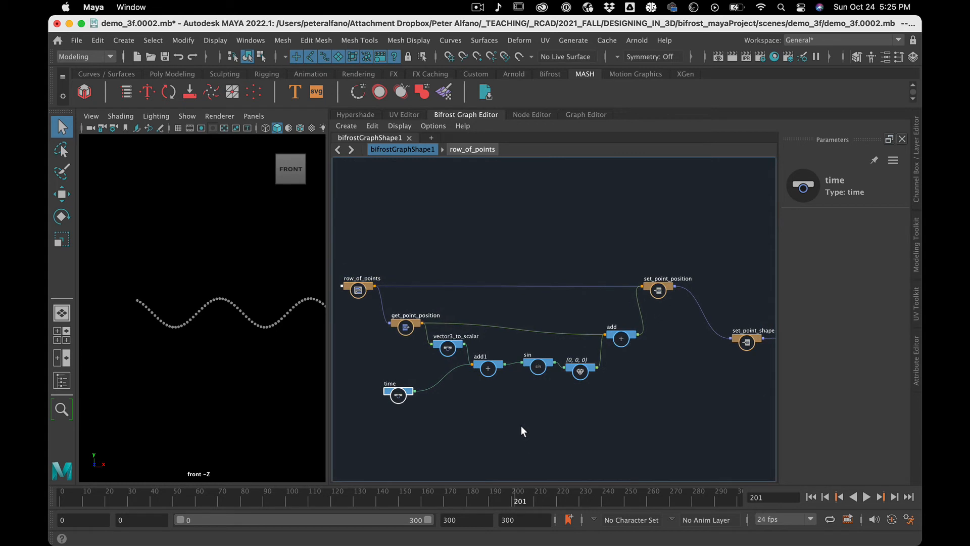
# Create a multiply node and place it between time and add1.
pyautogui.click(473, 421)
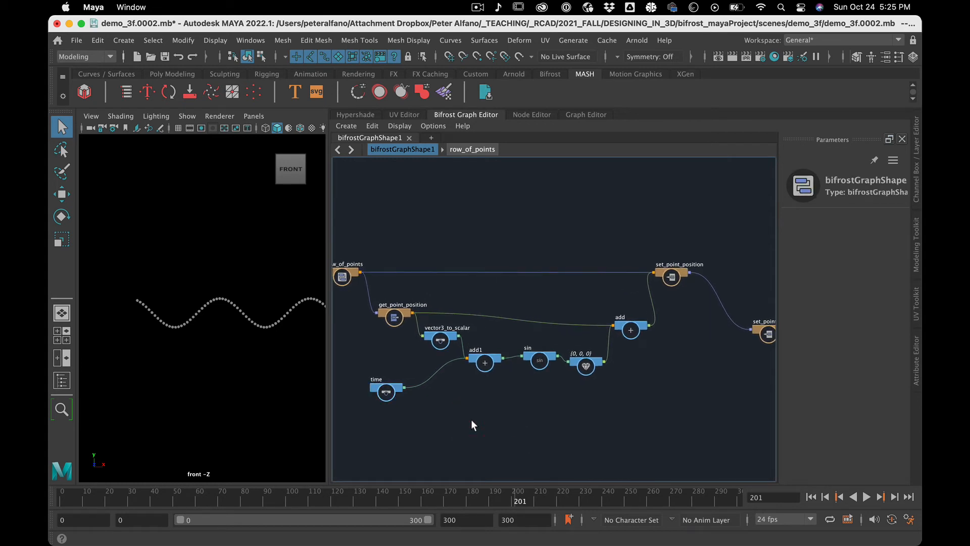
pyautogui.press('Tab')
pyautogui.write('mu')
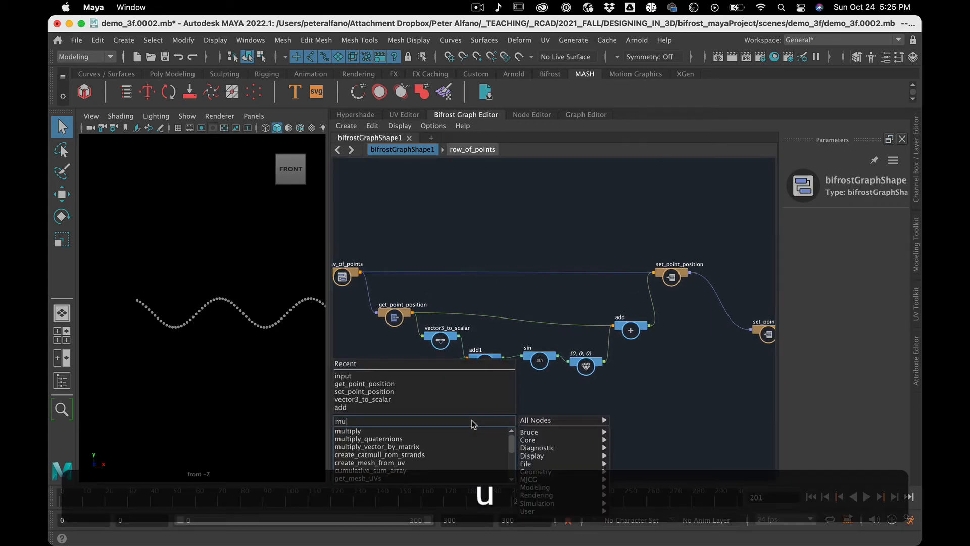
pyautogui.press('Return')
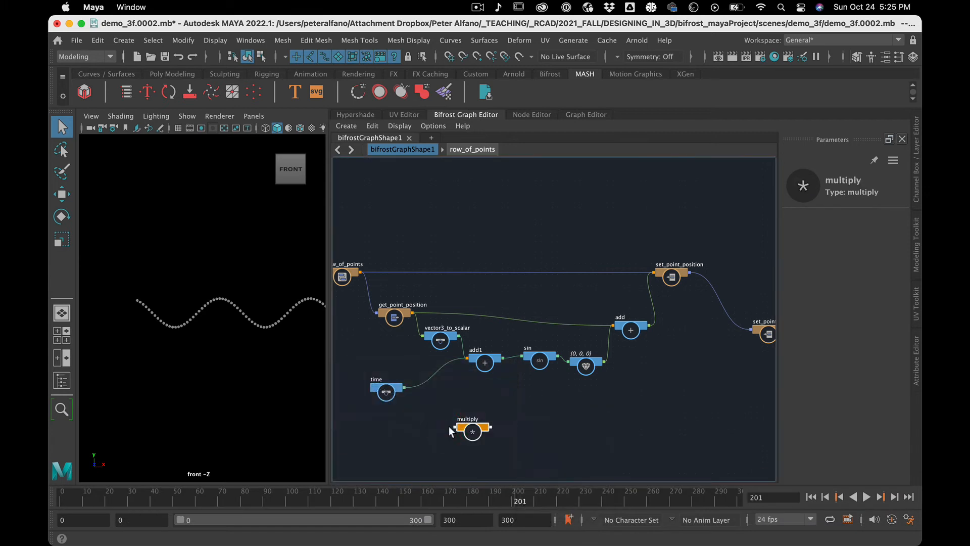
pyautogui.moveTo(466, 432); pyautogui.dragTo(434, 379)
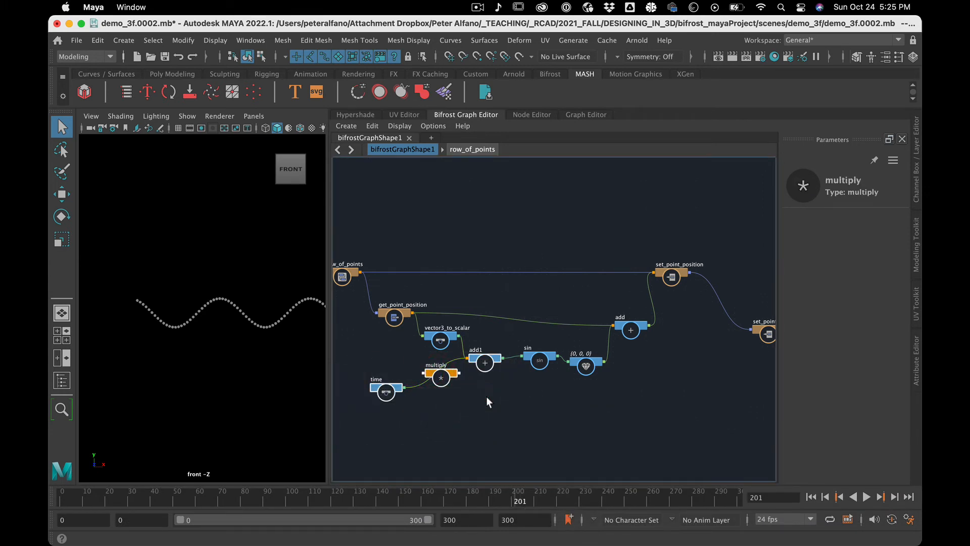
# Route time's seconds output through multiply into add1's seconds input, and move multiply clear of vector3_to_scalar.
pyautogui.press('f')
pyautogui.moveTo(552, 305); pyautogui.dragTo(544, 320)
pyautogui.moveTo(444, 343); pyautogui.dragTo(513, 348)
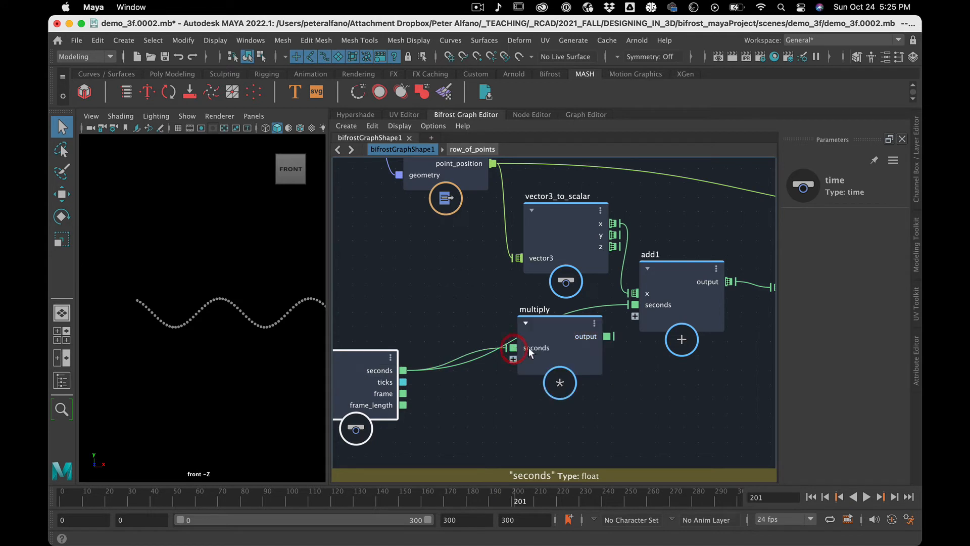
pyautogui.moveTo(609, 336); pyautogui.dragTo(642, 304)
pyautogui.moveTo(566, 329); pyautogui.dragTo(560, 357)
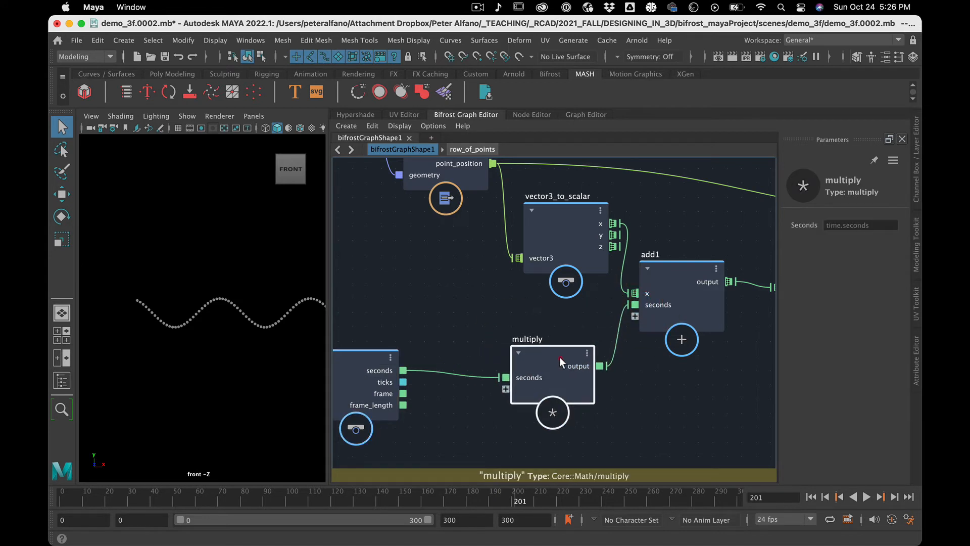
# Create a value node for multiply's second input and place it beneath the time node.
pyautogui.rightClick(515, 386)
pyautogui.click(530, 390)
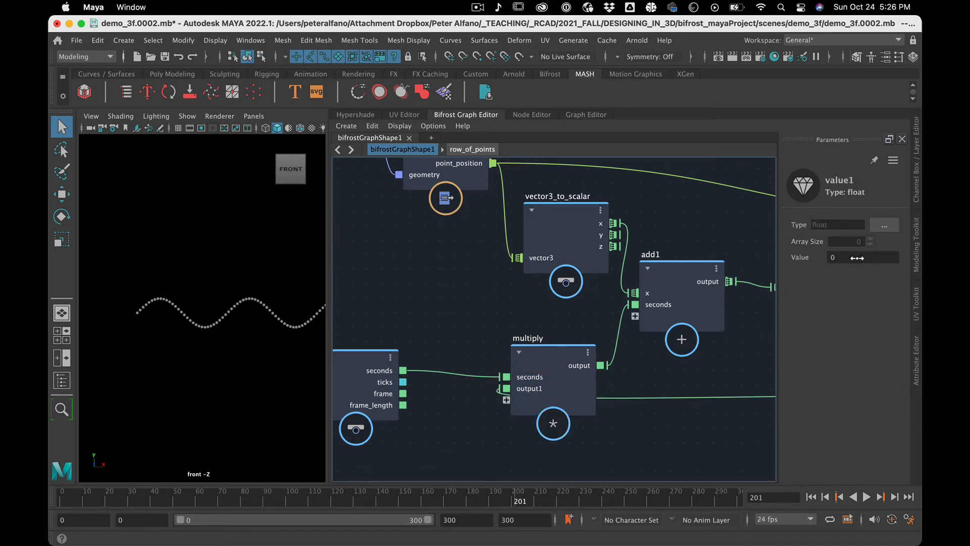
pyautogui.scroll(-5, 591, 429)
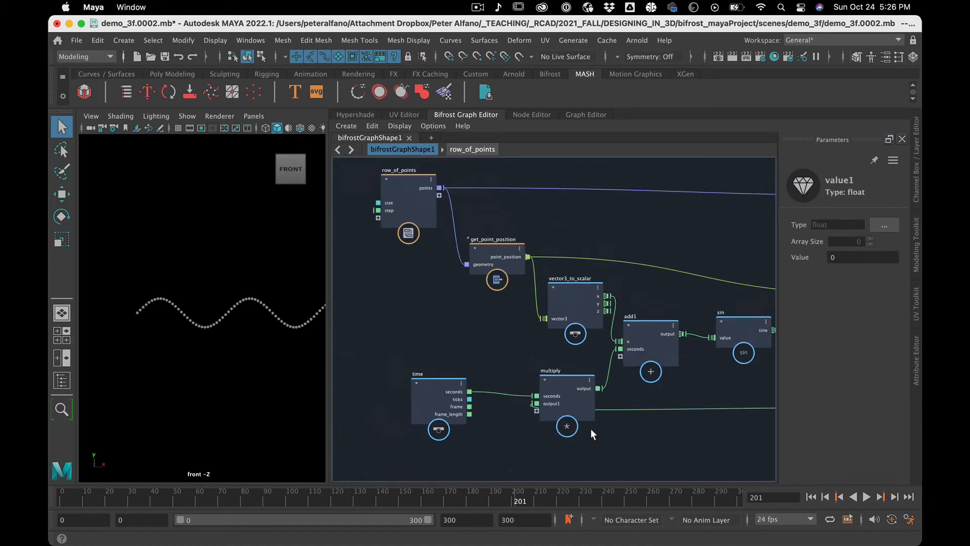
pyautogui.moveTo(772, 417); pyautogui.dragTo(469, 454)
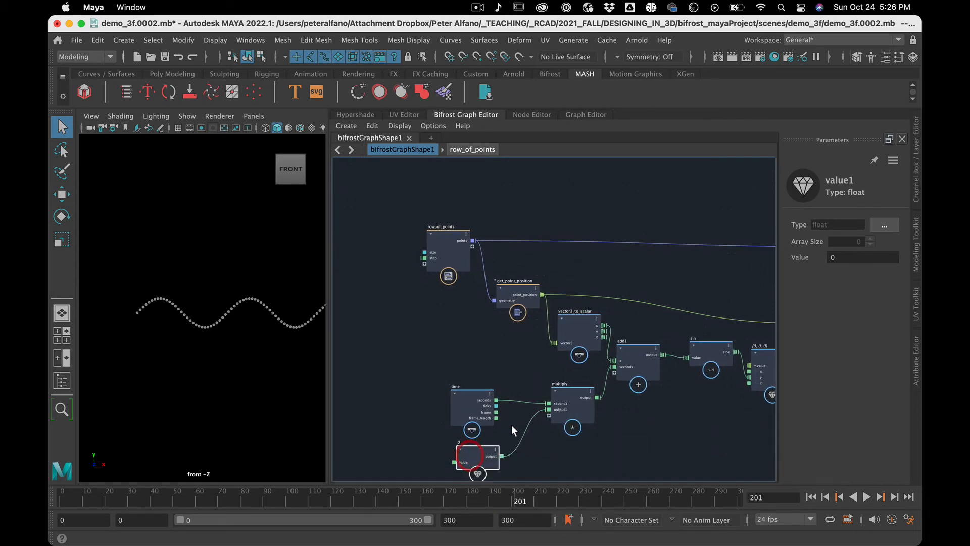
# Play the timeline briefly, return to frame 0, and set the value node feeding multiply to 1.42.
pyautogui.hotkey('alt', 'v')
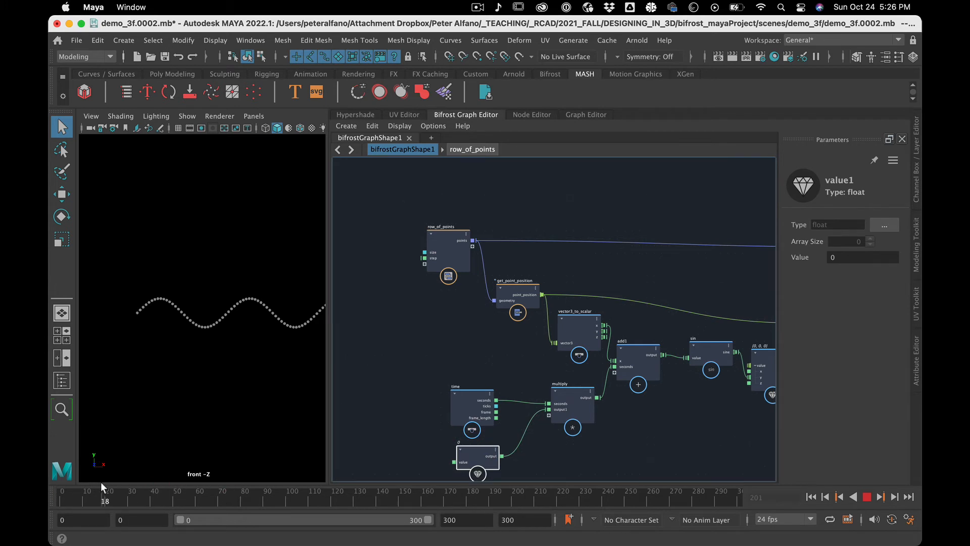
pyautogui.moveTo(101, 482); pyautogui.dragTo(46, 476)
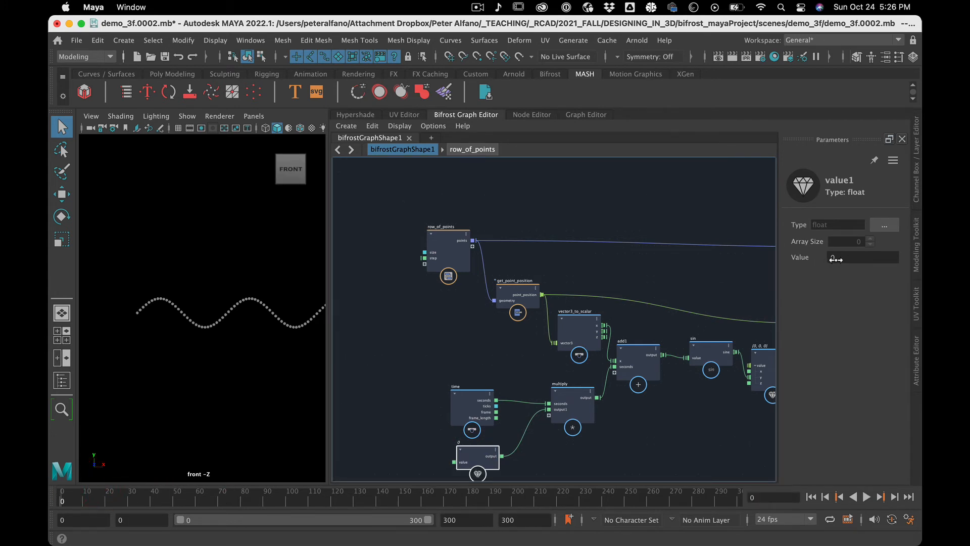
pyautogui.moveTo(835, 259); pyautogui.dragTo(852, 257)
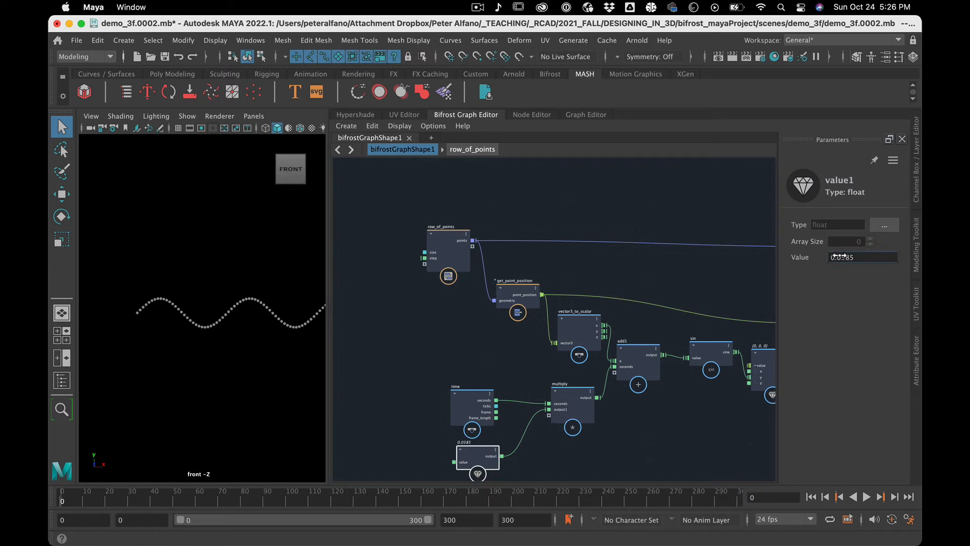
pyautogui.click(839, 256)
pyautogui.keyDown('shift'); pyautogui.moveTo(849, 263); pyautogui.dragTo(887, 253); pyautogui.keyUp('shift')
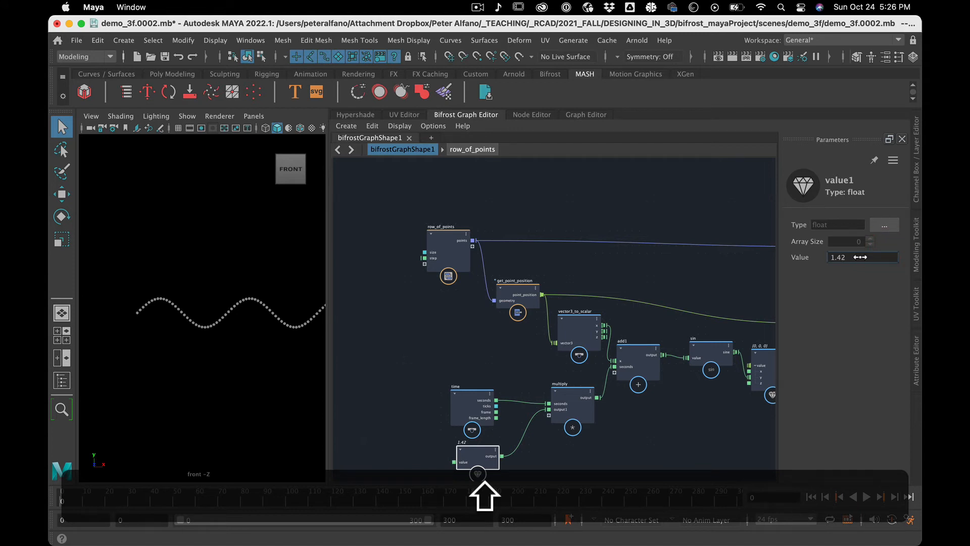
# Play the timeline while changing the value node feeding multiply to 3.016 and finally to -0.868, and stop playback.
pyautogui.click(867, 497)
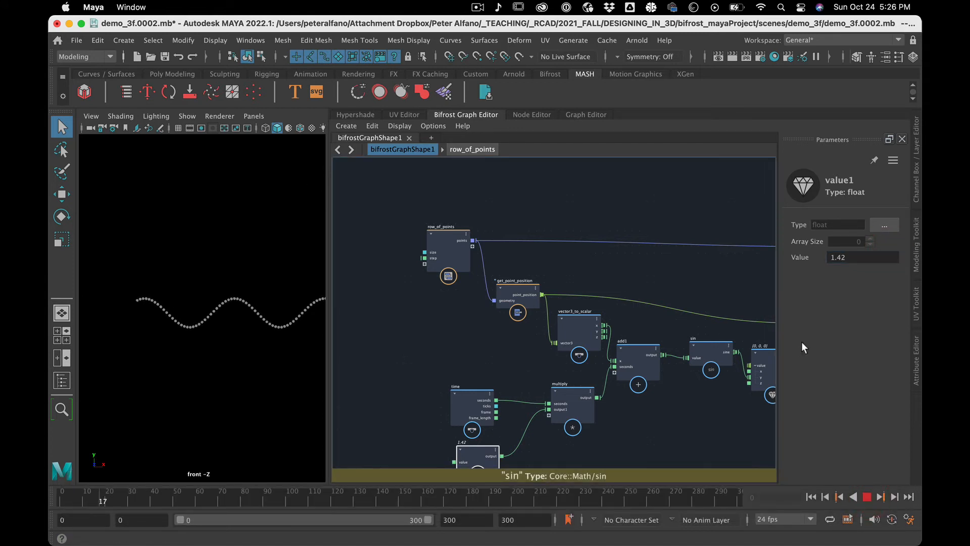
pyautogui.keyDown('shift'); pyautogui.moveTo(839, 257); pyautogui.dragTo(52, 252); pyautogui.keyUp('shift')
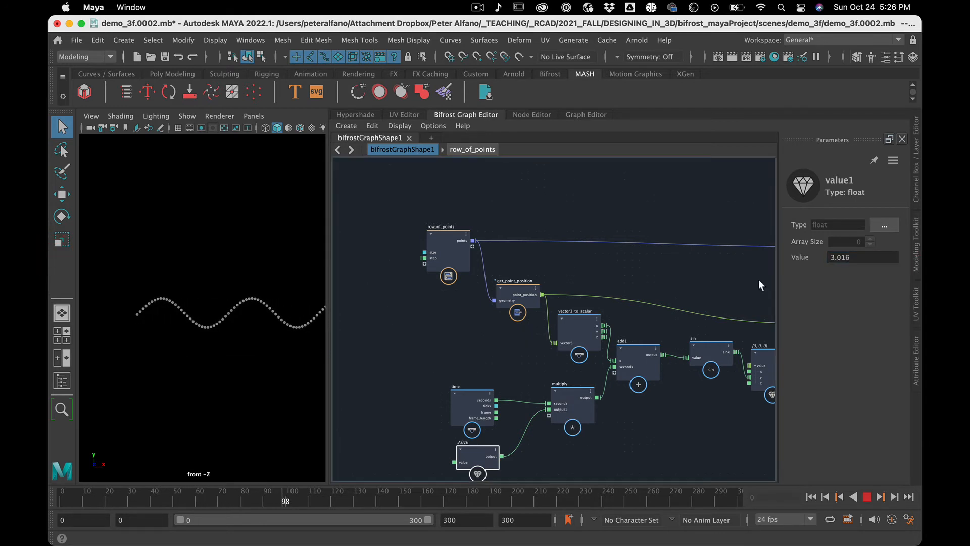
pyautogui.keyDown('shift'); pyautogui.moveTo(831, 257); pyautogui.dragTo(692, 262); pyautogui.keyUp('shift')
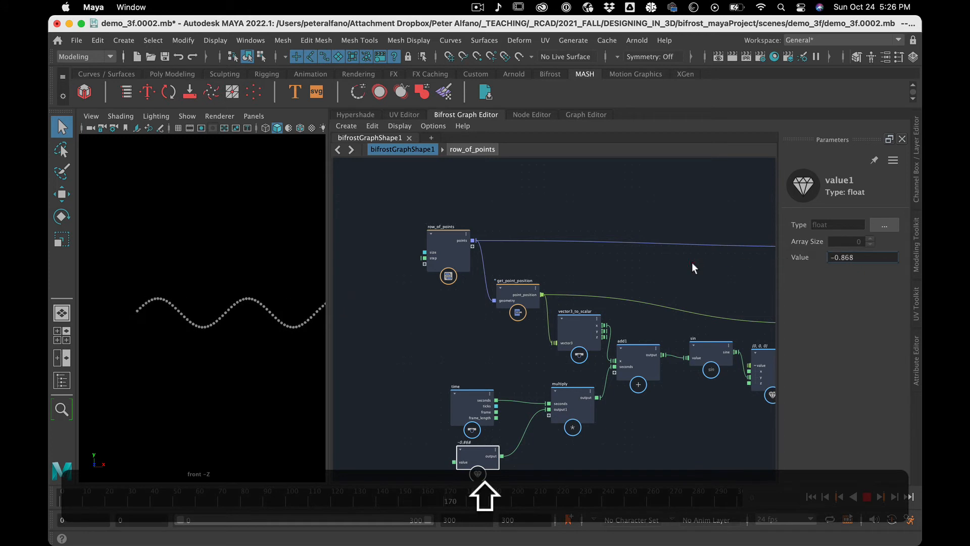
pyautogui.click(866, 496)
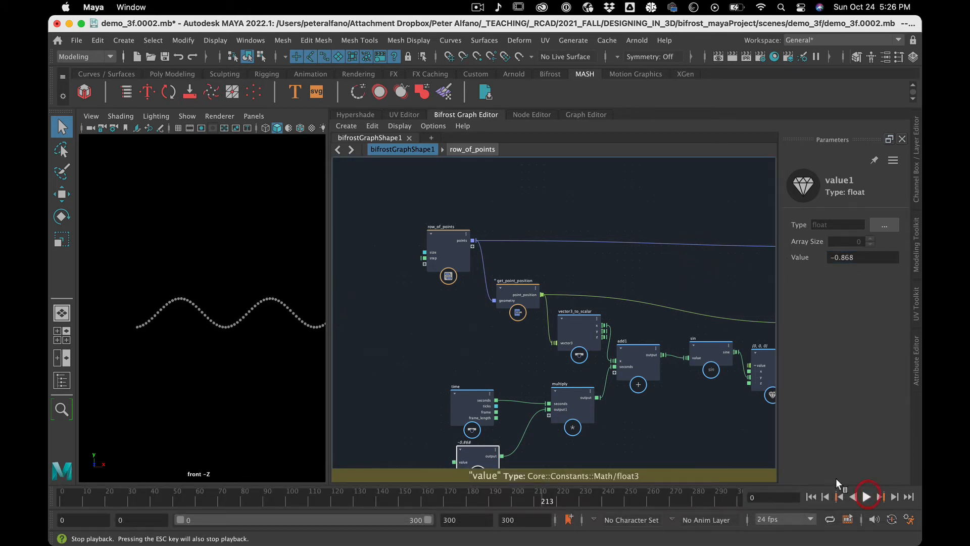
# Rename the value node feeding multiply as speed.
pyautogui.click(481, 453)
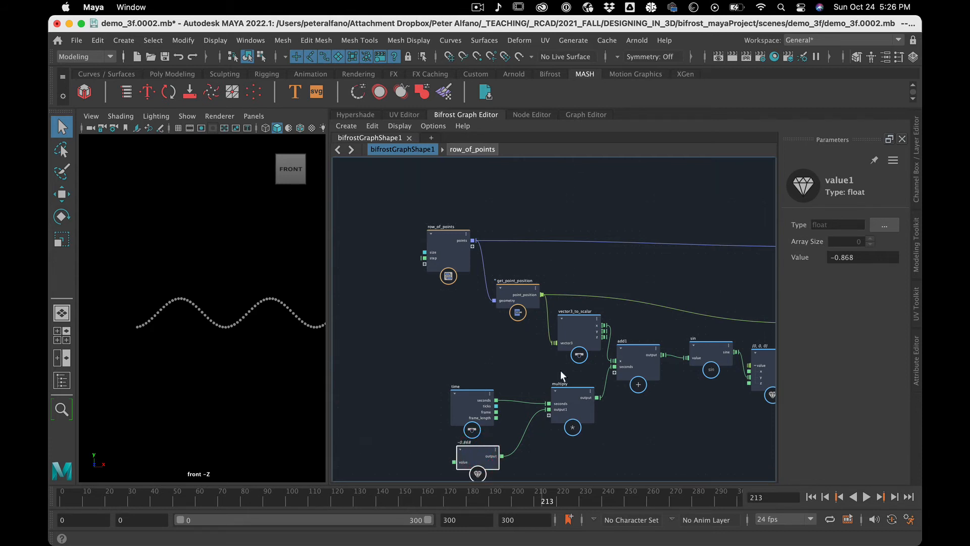
pyautogui.click(464, 440)
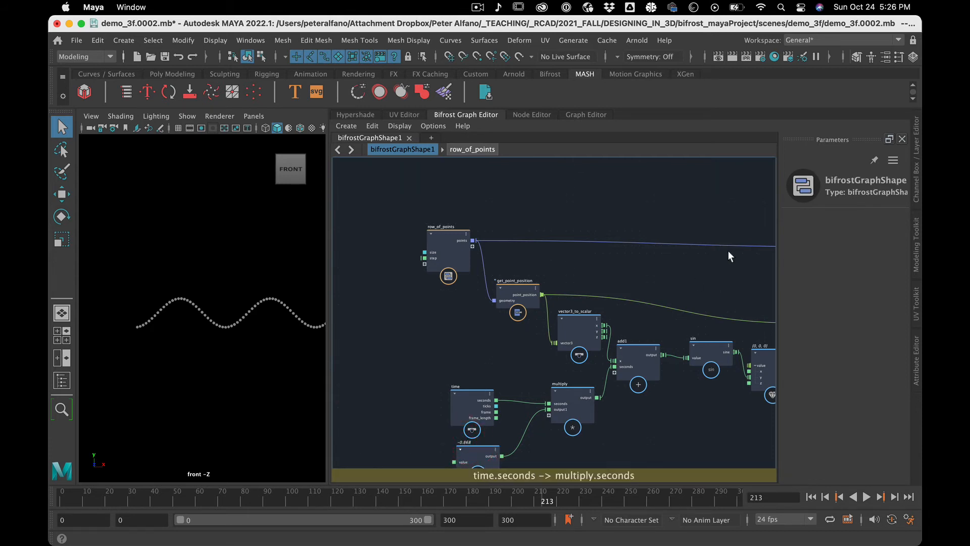
pyautogui.rightClick(489, 453)
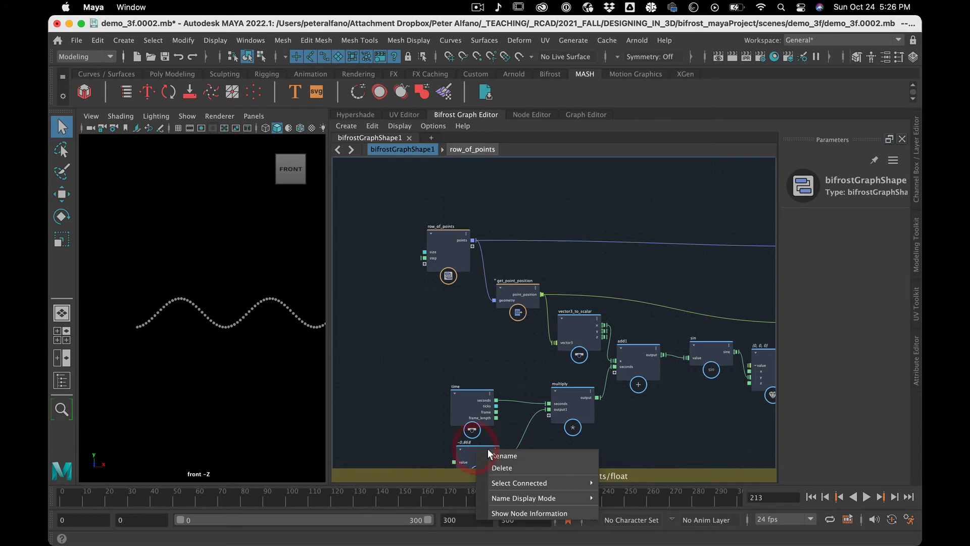
pyautogui.click(498, 456)
pyautogui.write('spe')
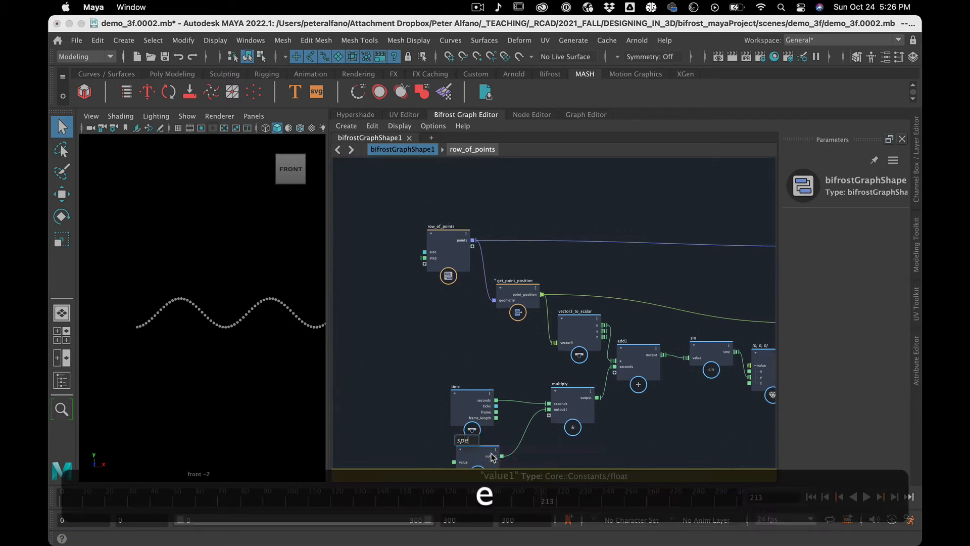
pyautogui.press('BackSpace')
pyautogui.write('ed')
pyautogui.press('Return')
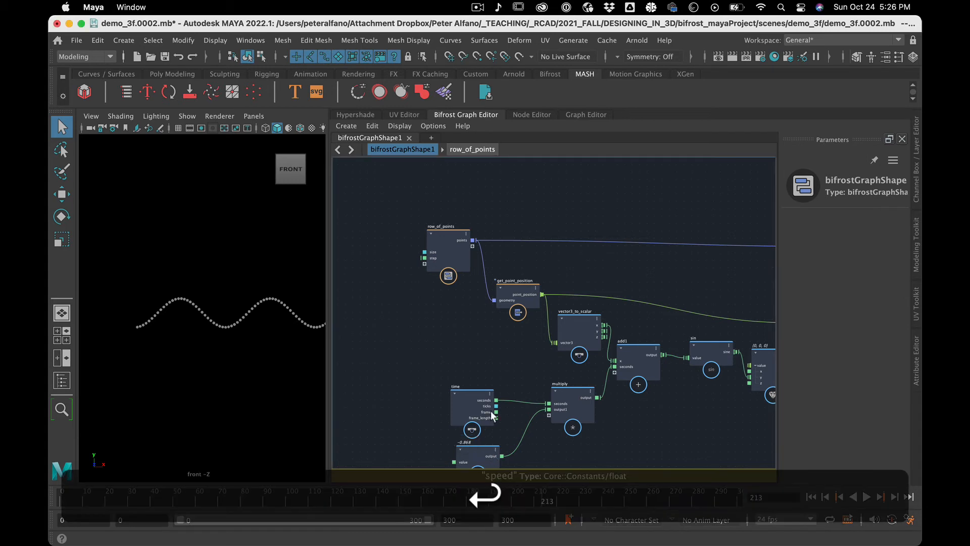
# Move the time, speed and multiply group and the row_of_points, get_point_position and vector3_to_scalar group farther away from add1.
pyautogui.click(477, 356)
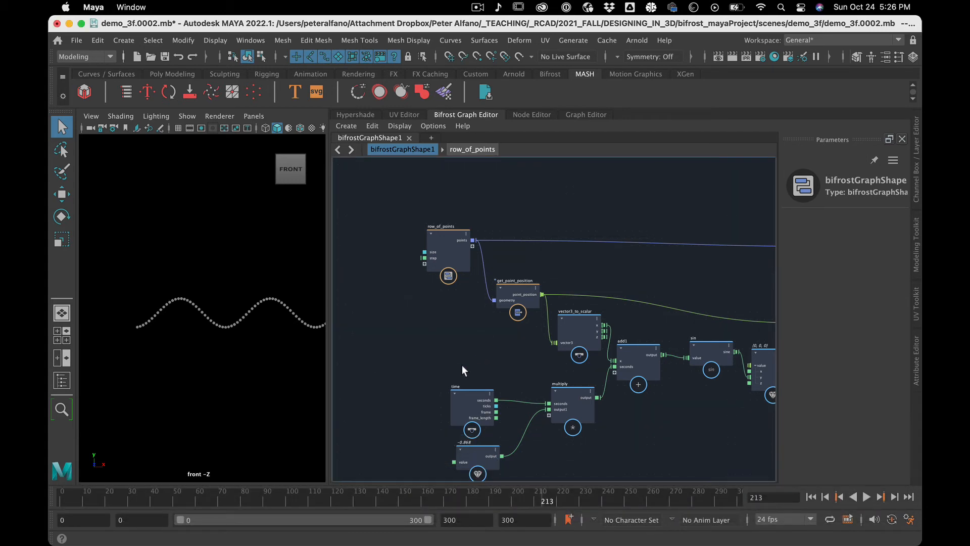
pyautogui.moveTo(458, 365); pyautogui.dragTo(567, 480)
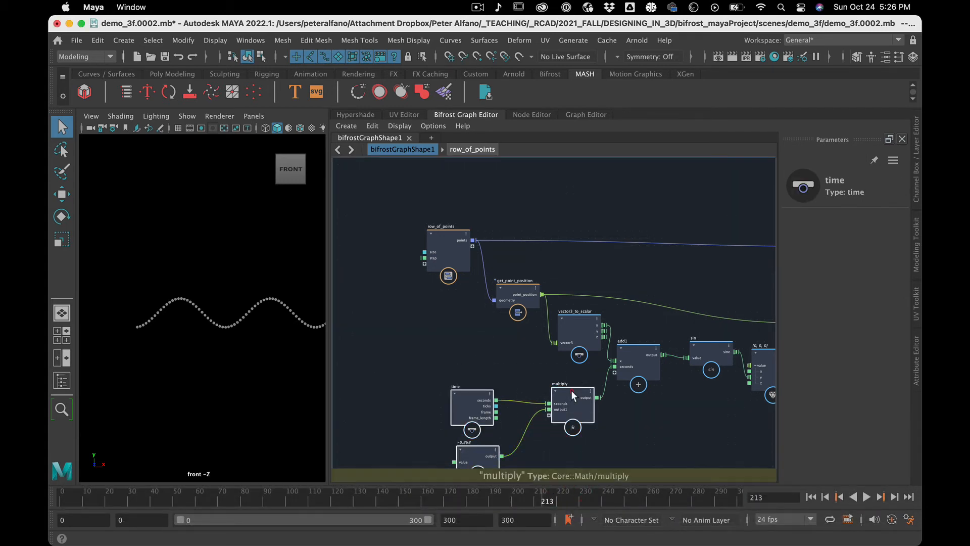
pyautogui.moveTo(572, 391); pyautogui.dragTo(527, 387)
pyautogui.moveTo(436, 199); pyautogui.dragTo(453, 325)
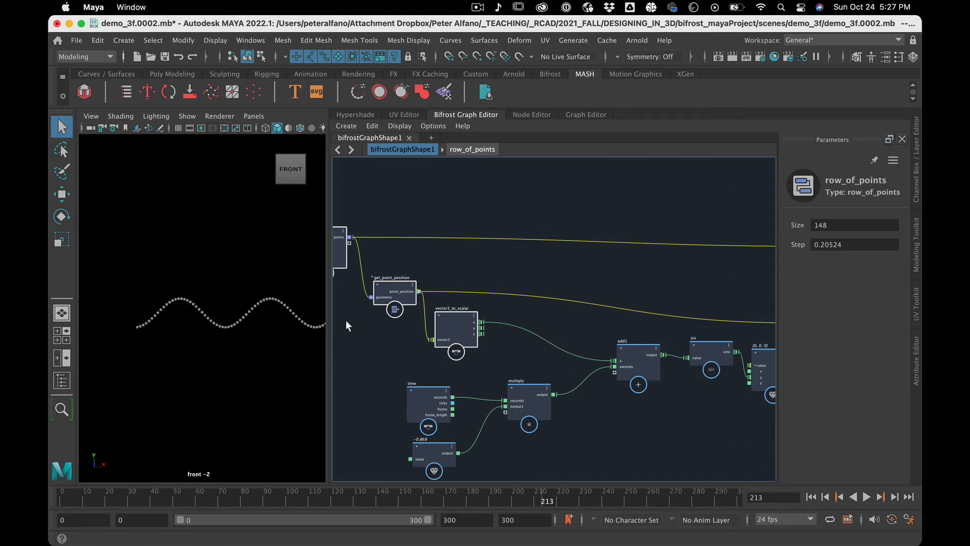
pyautogui.click(521, 347)
pyautogui.click(519, 386)
pyautogui.moveTo(518, 386); pyautogui.dragTo(519, 389)
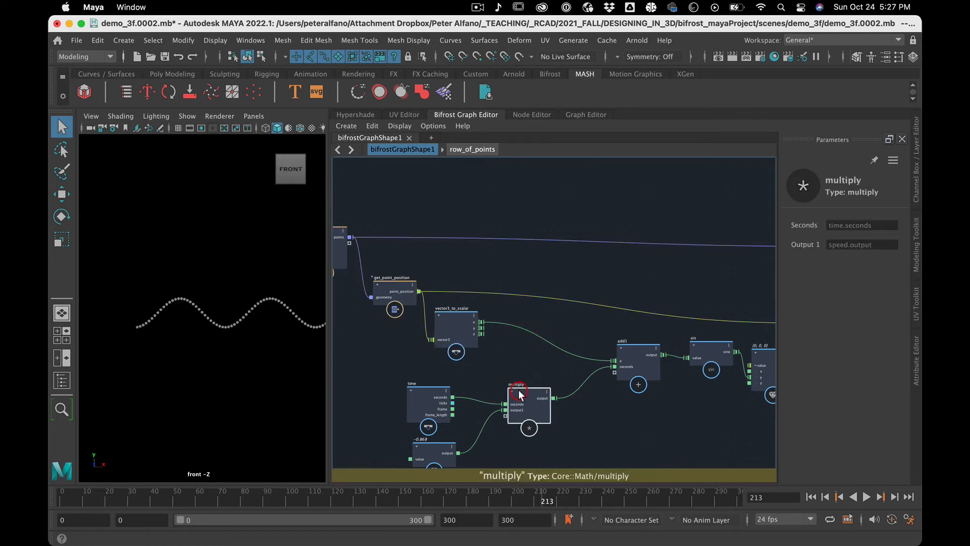
# Insert a multiply node on the connection from vector3_to_scalar's x to add1, and create a value node for its second input.
pyautogui.click(531, 348)
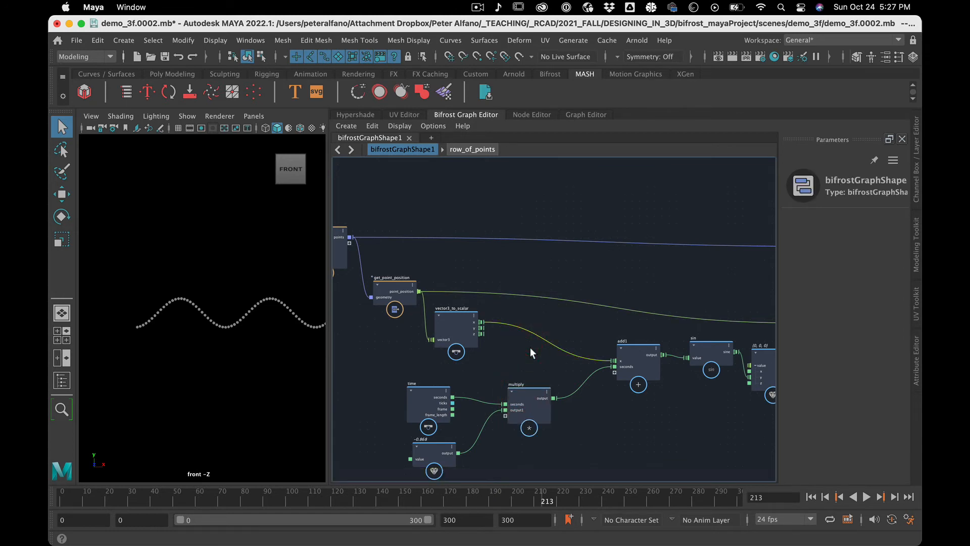
pyautogui.press('Tab')
pyautogui.write('mu')
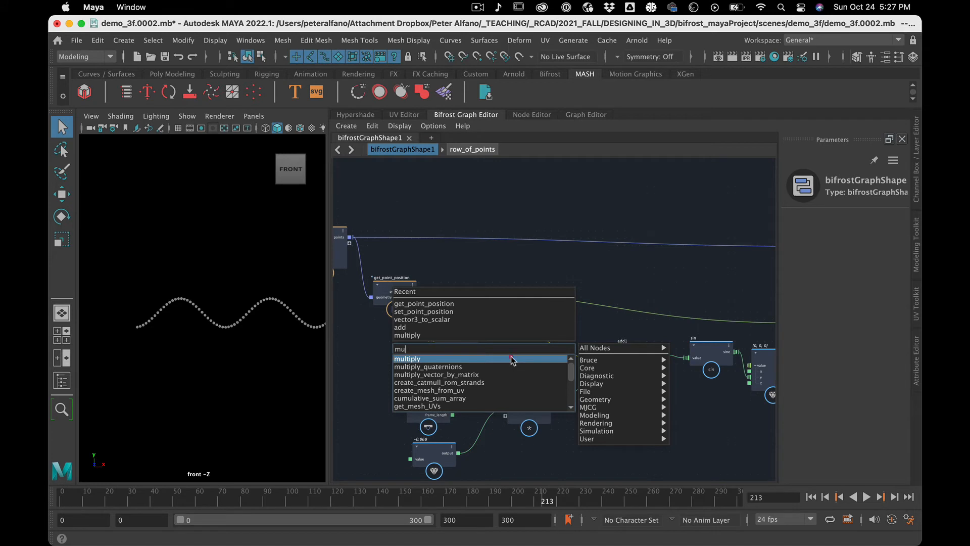
pyautogui.click(511, 356)
pyautogui.moveTo(536, 334); pyautogui.dragTo(540, 329)
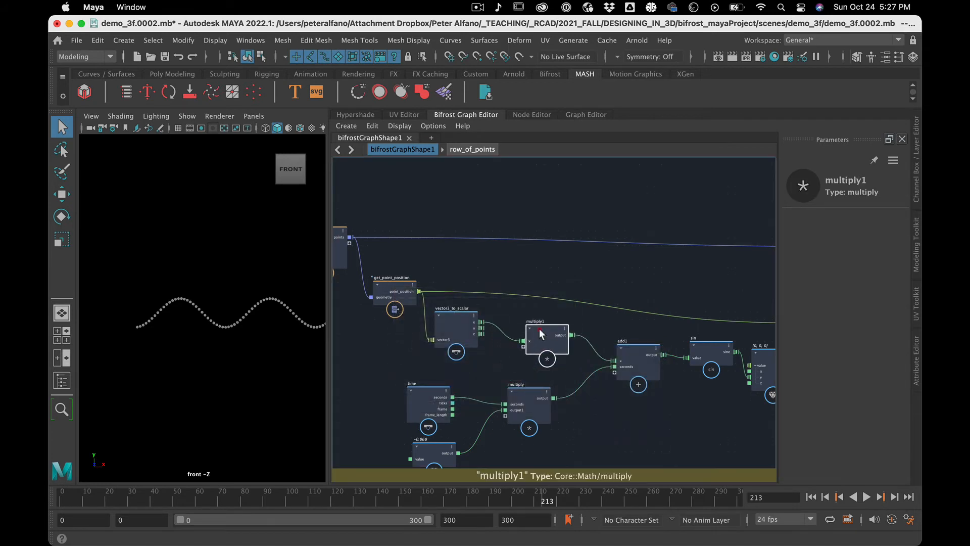
pyautogui.rightClick(525, 347)
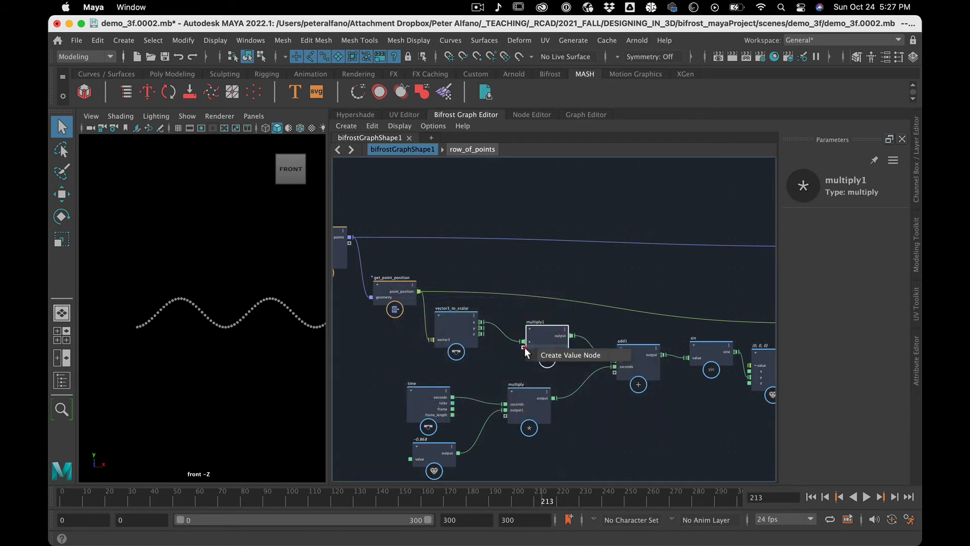
pyautogui.click(537, 356)
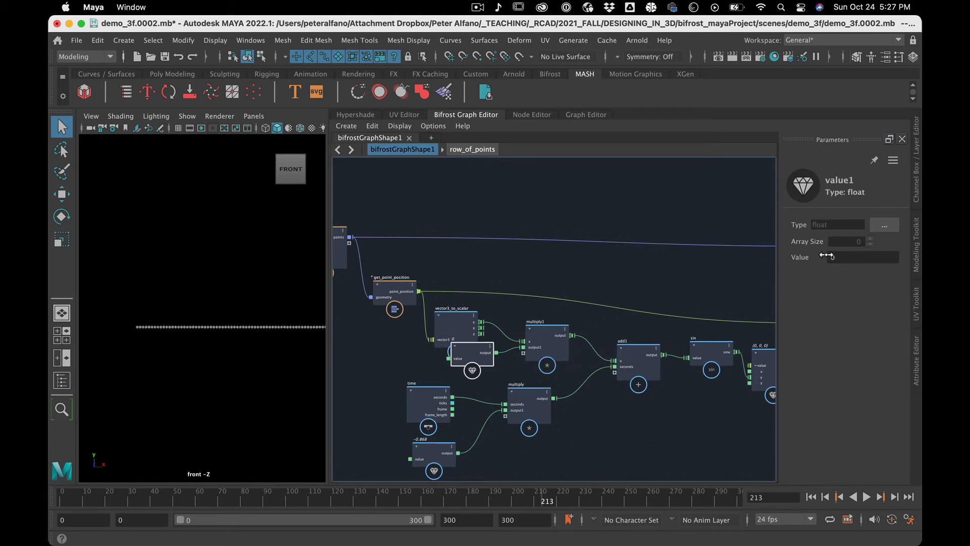
# Play and scrub the timeline to check how the row of points moves with the new multiplier at 0.
pyautogui.click(102, 496)
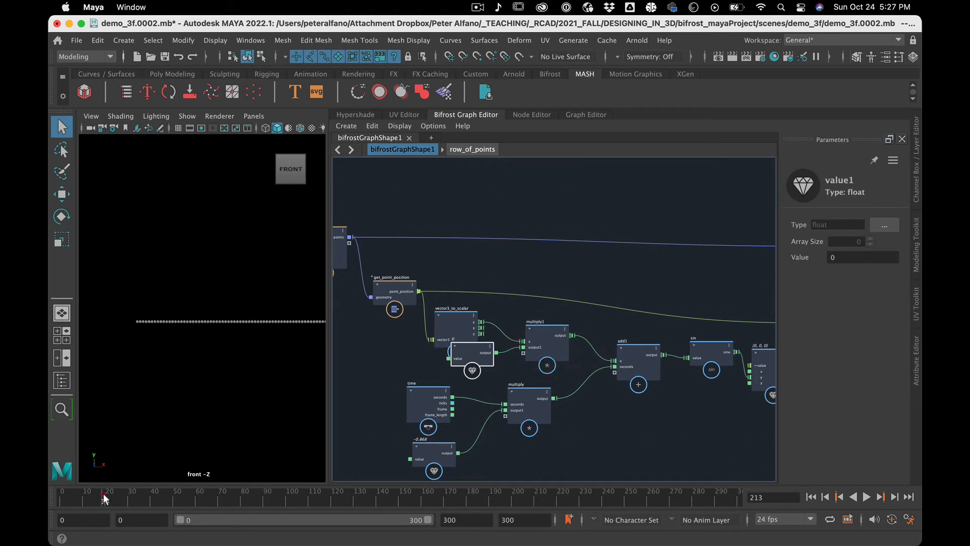
pyautogui.hotkey('alt', 'v')
pyautogui.click(296, 493)
pyautogui.click(433, 491)
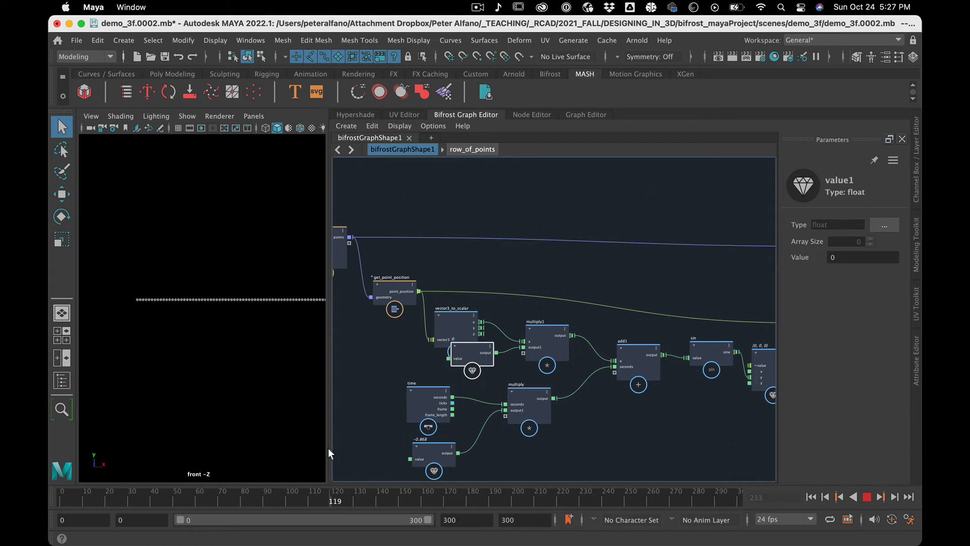
# Stop playback and set the value node feeding multiply1 to 0.4836.
pyautogui.click(311, 452)
pyautogui.hotkey('alt', 'v')
pyautogui.keyDown('ctrl'); pyautogui.moveTo(839, 261); pyautogui.dragTo(401, 206); pyautogui.keyUp('ctrl')
# Shift the value node feeding multiply1 slightly away from vector3_to_scalar and rename it as frequency.
pyautogui.moveTo(475, 344); pyautogui.dragTo(468, 358)
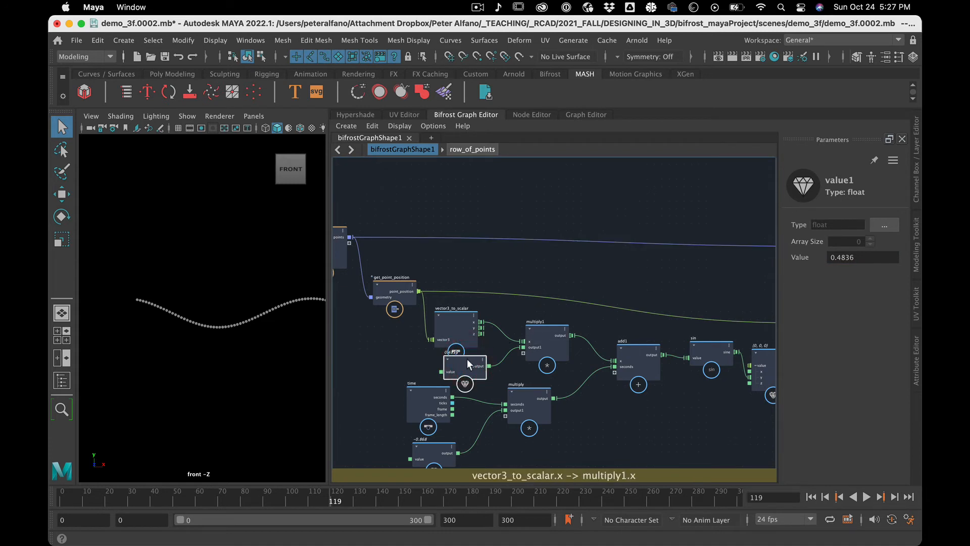
pyautogui.rightClick(467, 359)
pyautogui.click(488, 364)
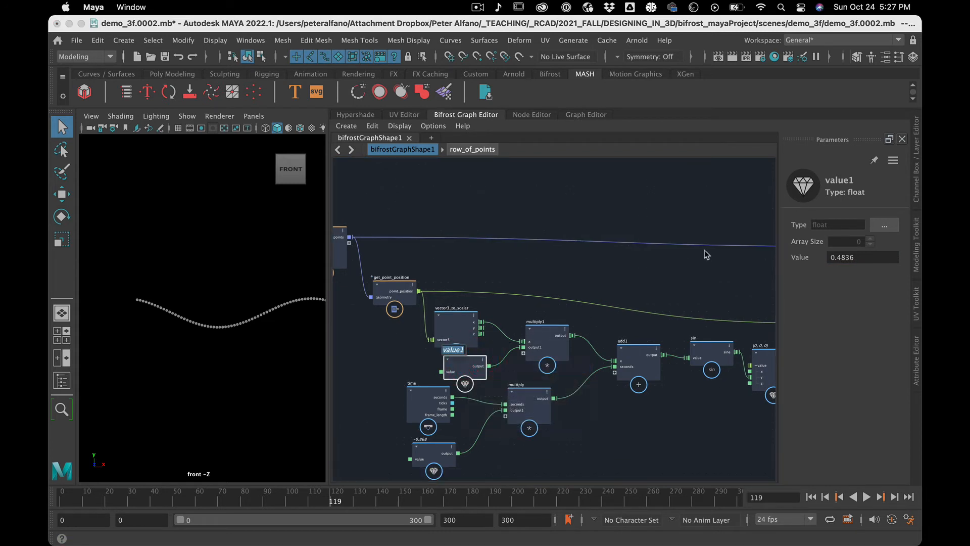
pyautogui.write('f')
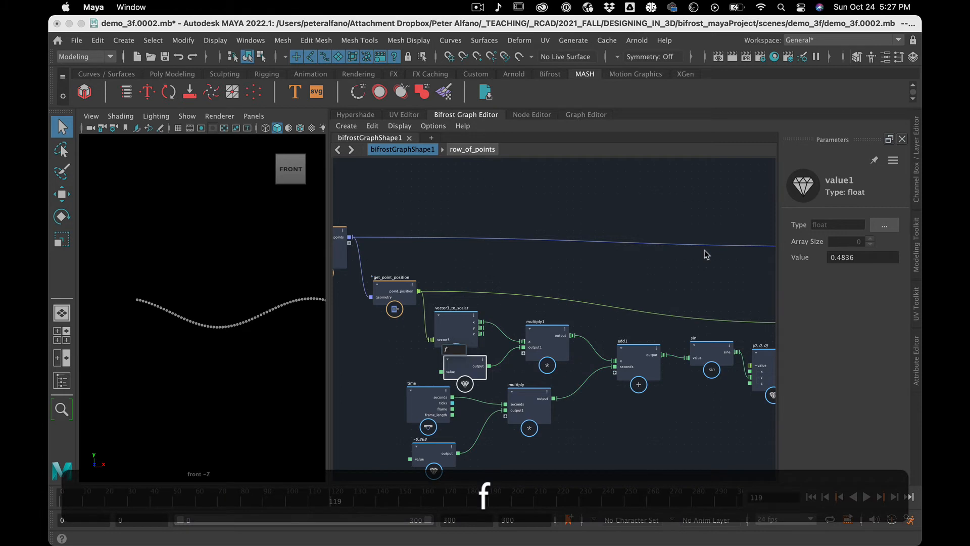
pyautogui.write('re')
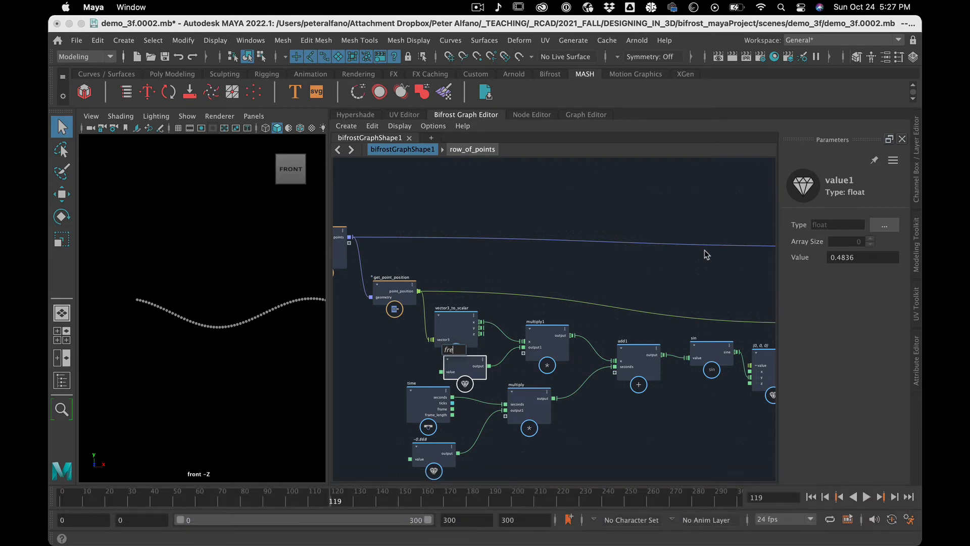
pyautogui.write('quency')
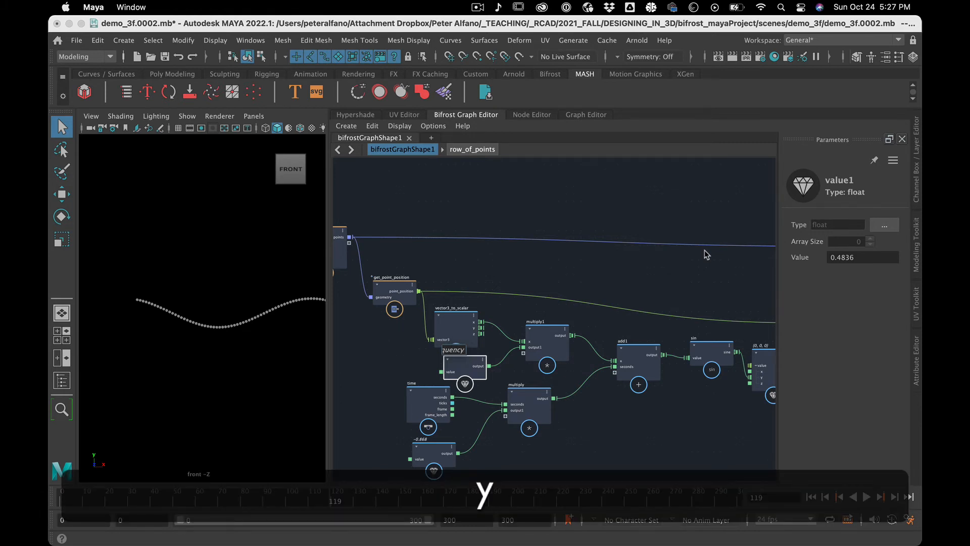
pyautogui.press('Return')
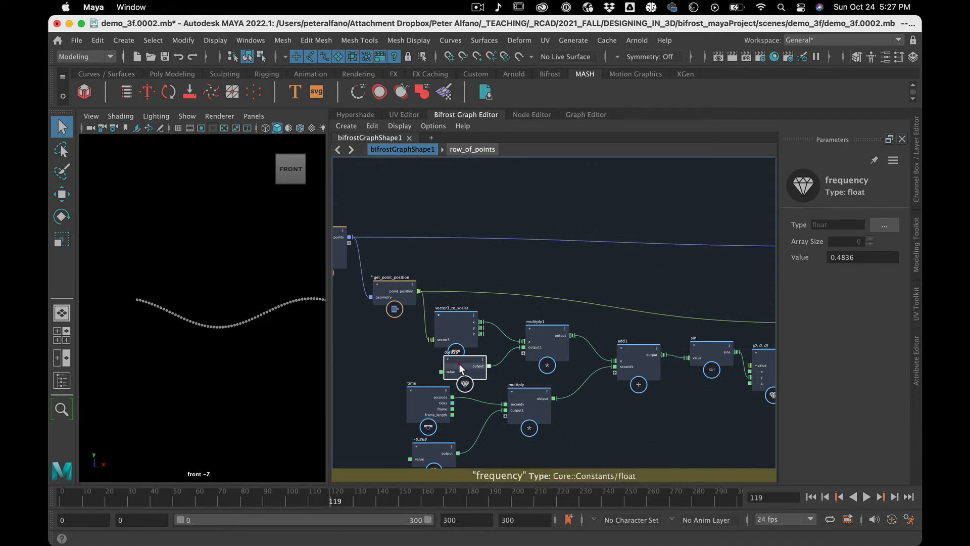
# Move the frequency node slightly farther below vector3_to_scalar, keeping its name.
pyautogui.moveTo(460, 368); pyautogui.dragTo(466, 376)
pyautogui.rightClick(472, 365)
pyautogui.click(510, 373)
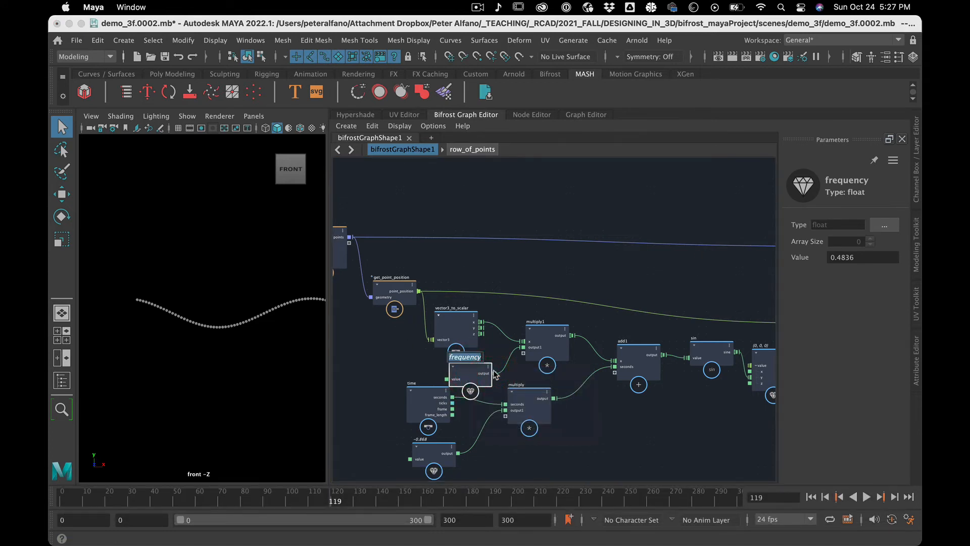
pyautogui.press('Return')
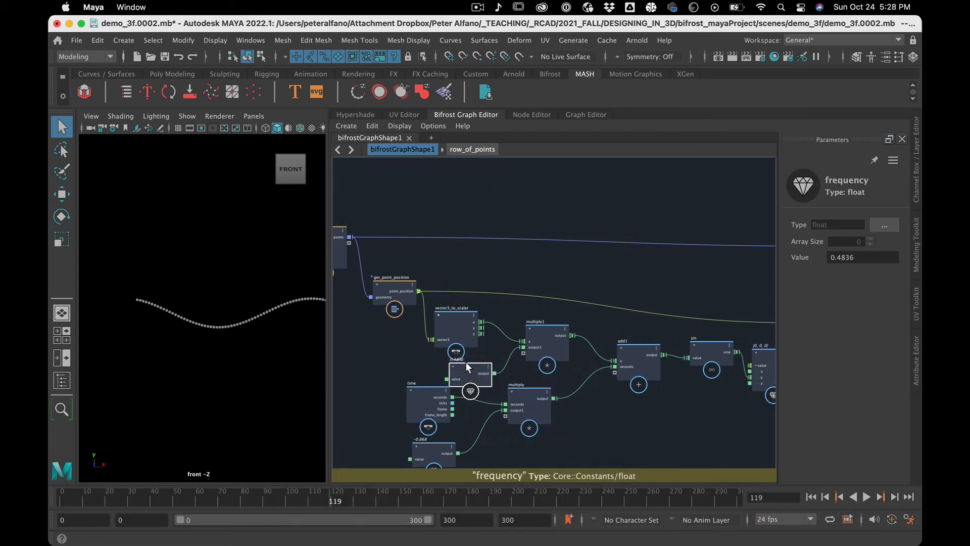
pyautogui.click(431, 263)
pyautogui.click(425, 446)
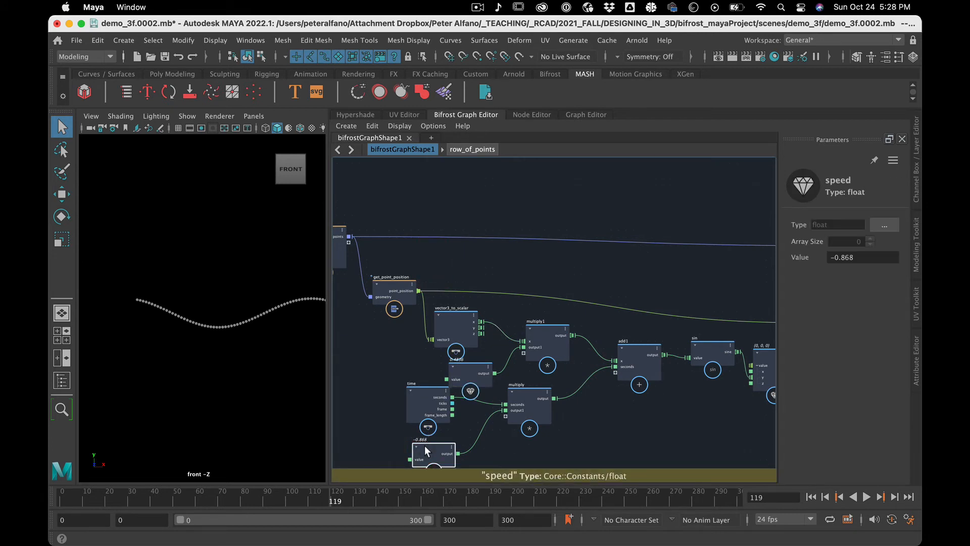
pyautogui.click(470, 367)
pyautogui.click(484, 271)
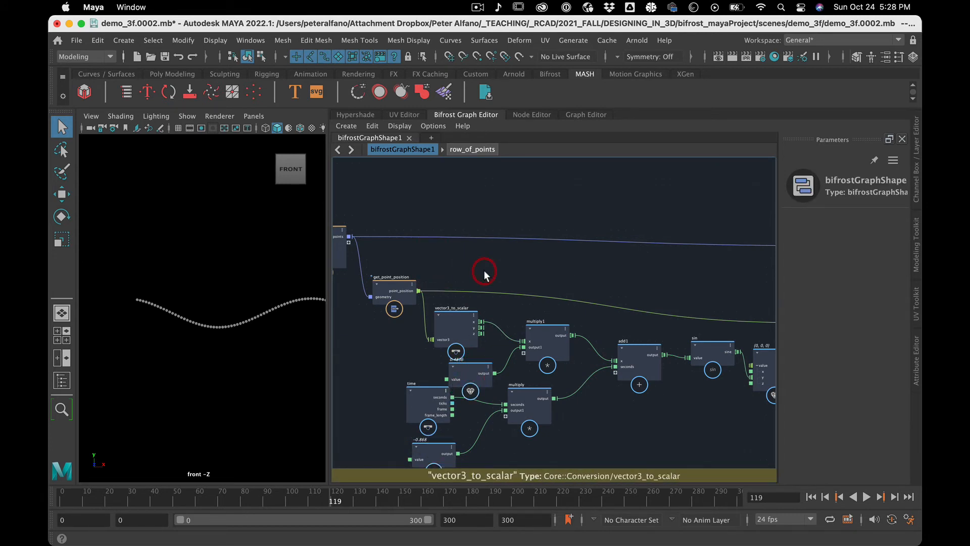
# Display the speed node's name in place of its value in the graph.
pyautogui.scroll(-5, 484, 271)
pyautogui.scroll(1, 484, 270)
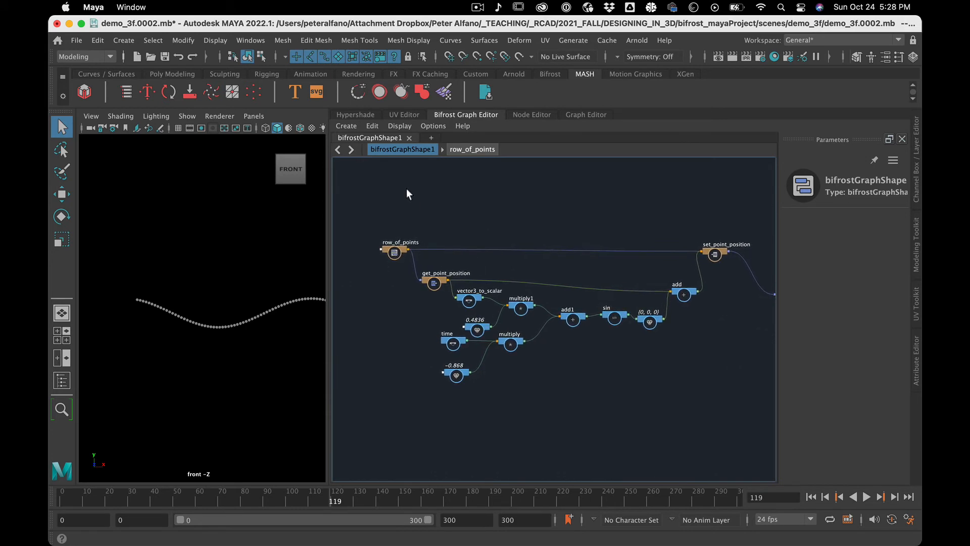
pyautogui.click(455, 372)
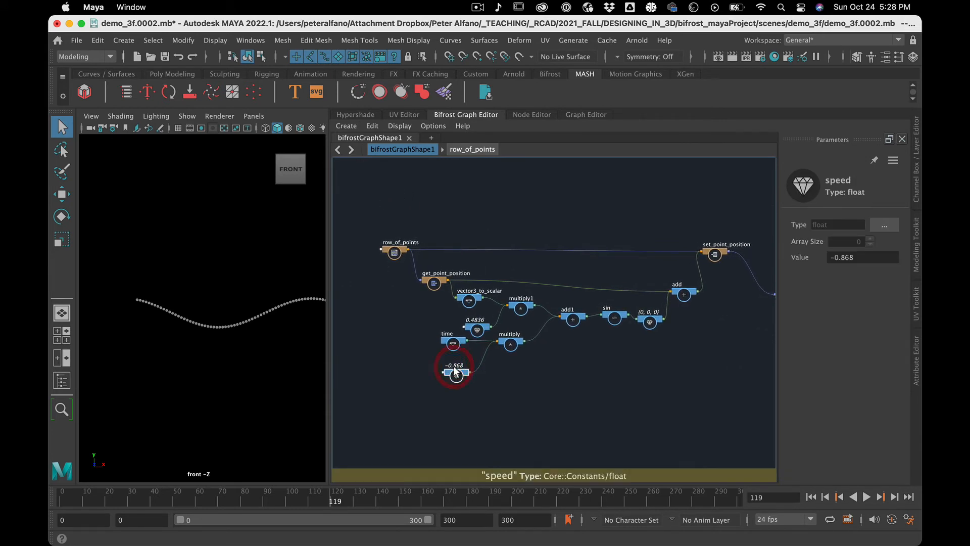
pyautogui.rightClick(455, 372)
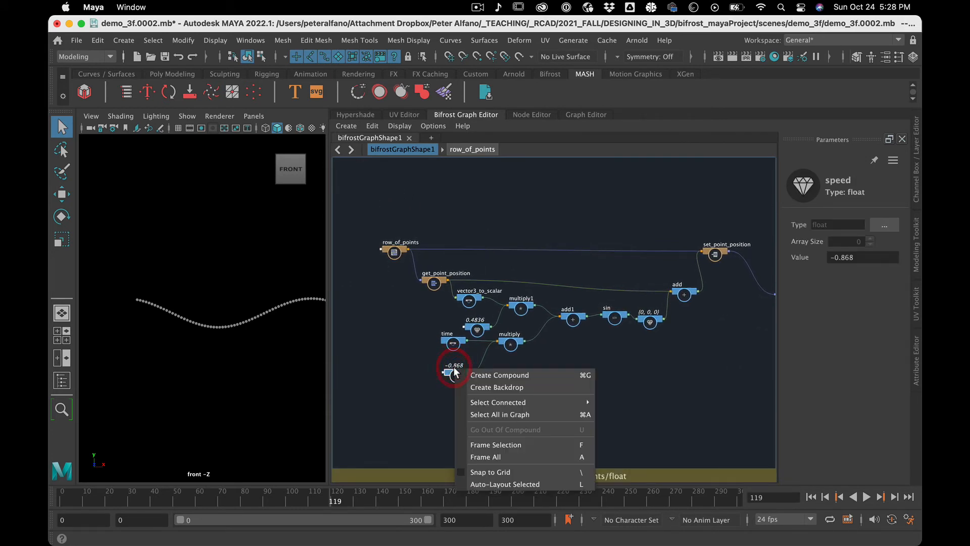
pyautogui.click(386, 342)
pyautogui.click(399, 126)
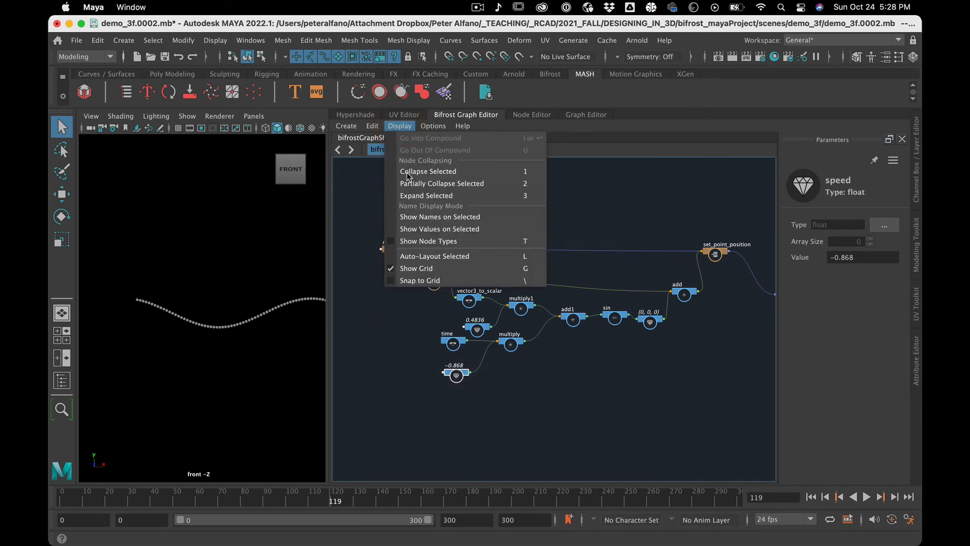
pyautogui.click(416, 218)
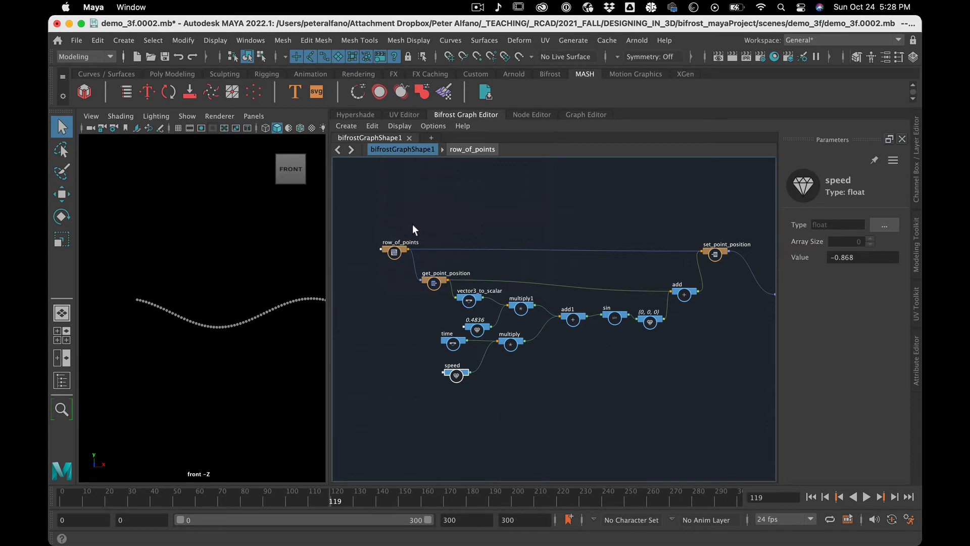
# Select all the nodes from row_of_points to set_point_position and show their names instead of values, then clear the selection.
pyautogui.moveTo(375, 217); pyautogui.dragTo(751, 378)
pyautogui.click(399, 126)
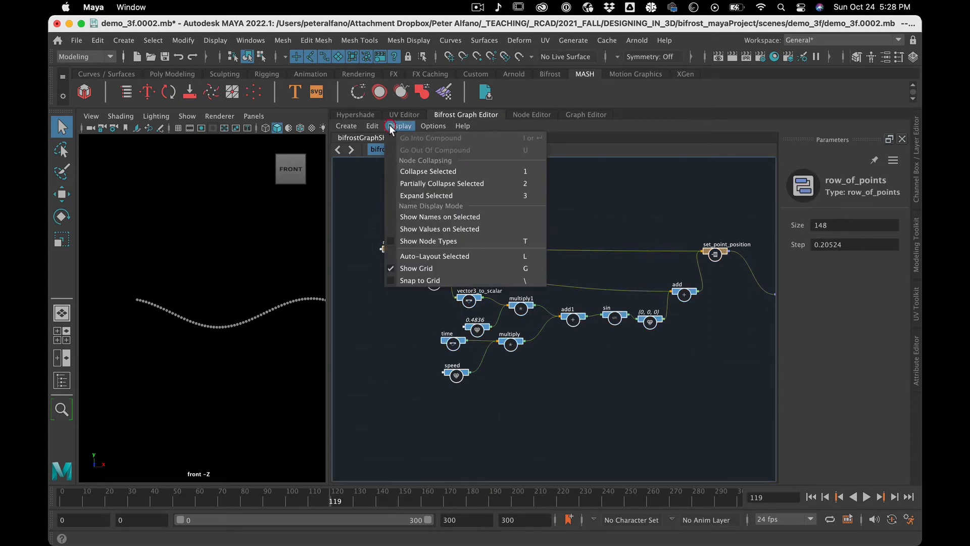
pyautogui.click(424, 219)
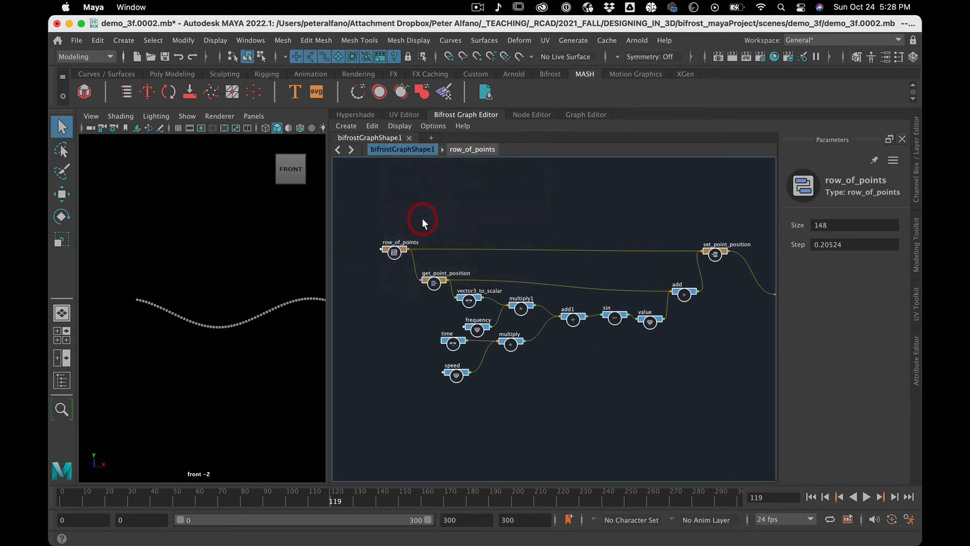
pyautogui.click(383, 309)
# Review the frequency and speed nodes, and play the animation to check how the wave travels.
pyautogui.scroll(3, 383, 310)
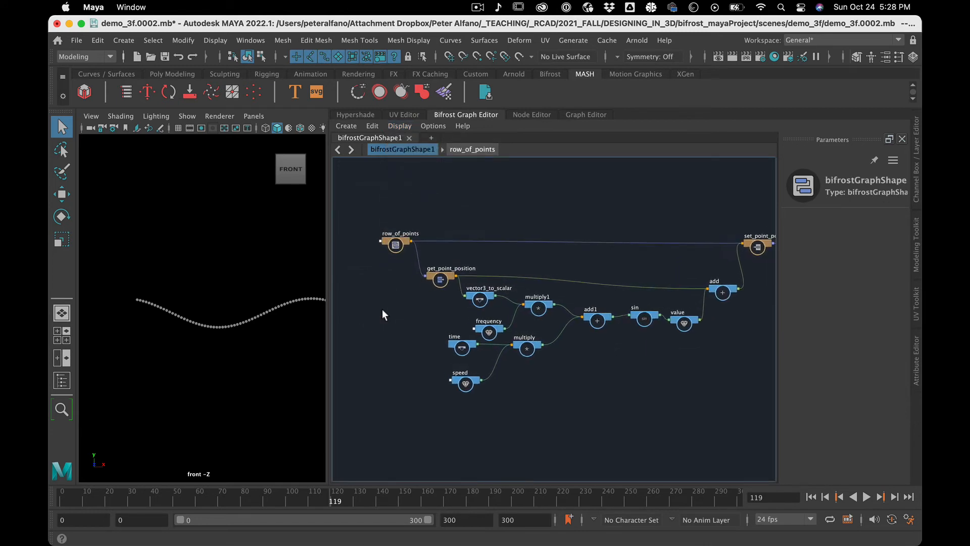
pyautogui.moveTo(507, 334); pyautogui.dragTo(499, 331)
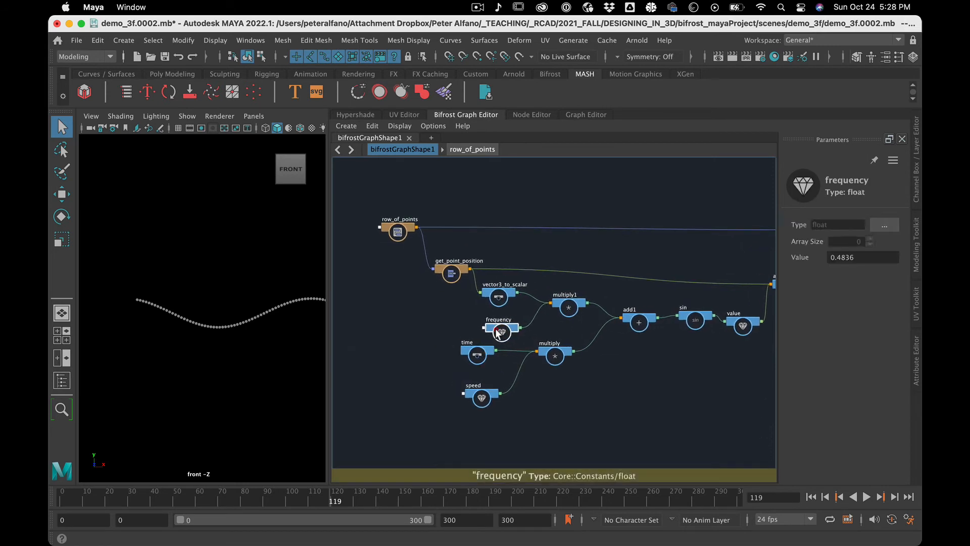
pyautogui.click(482, 397)
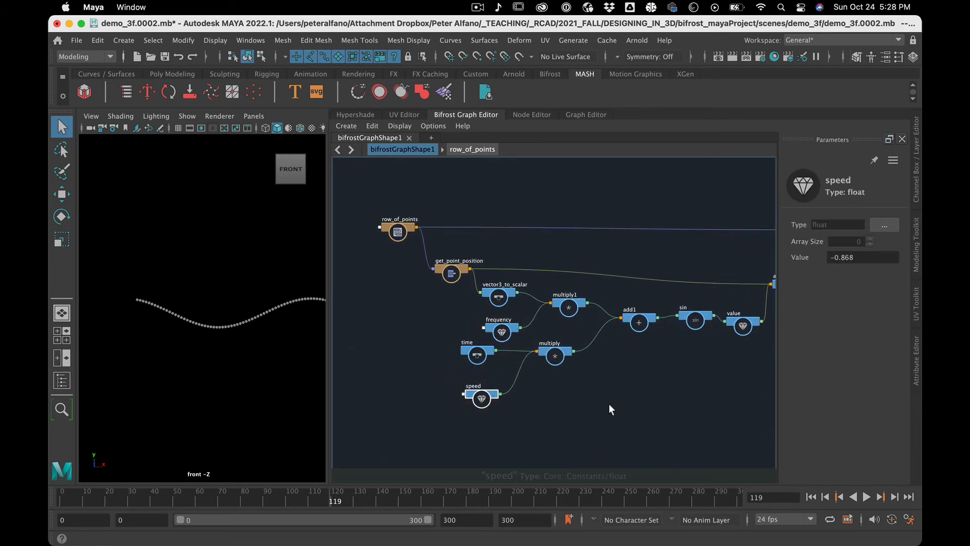
pyautogui.scroll(-3, 610, 407)
pyautogui.scroll(4, 608, 404)
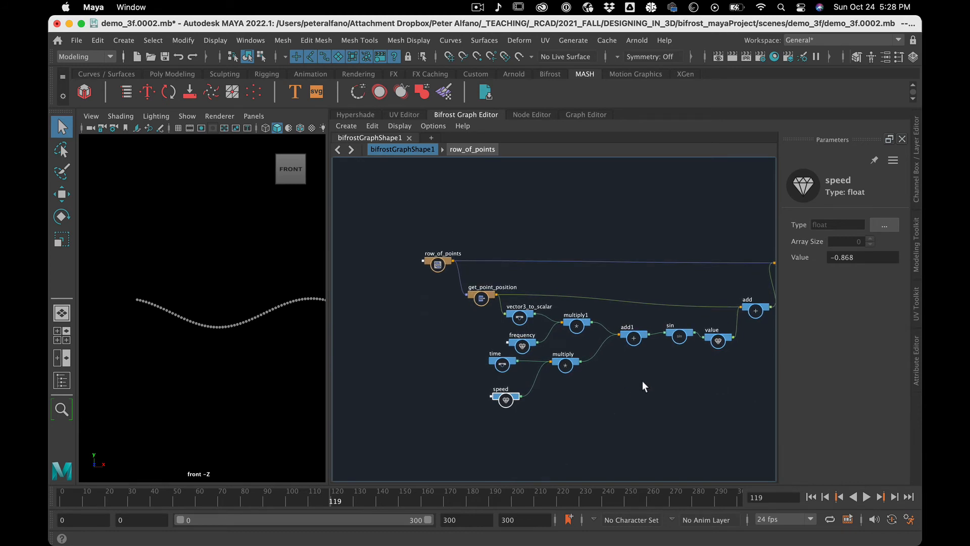
pyautogui.hotkey('alt', 'v')
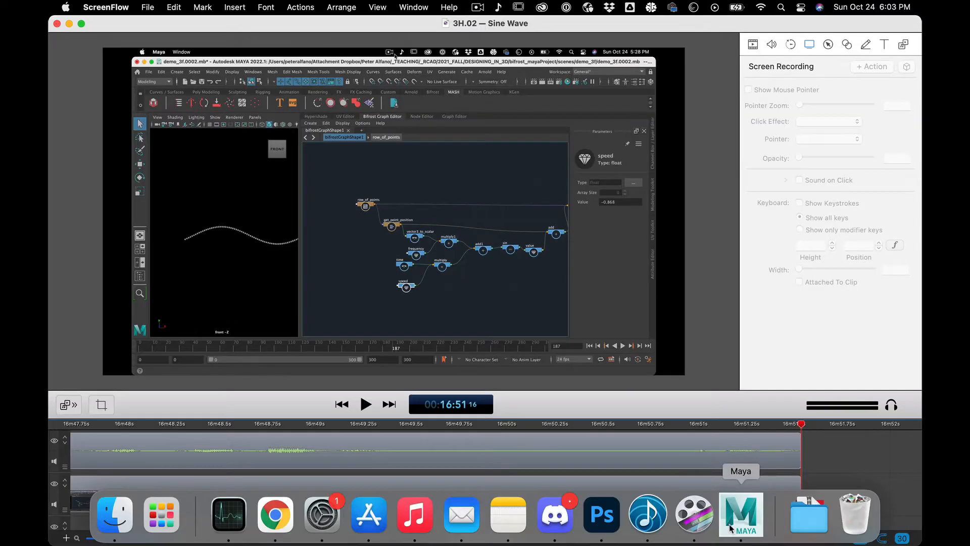
pyautogui.click(735, 521)
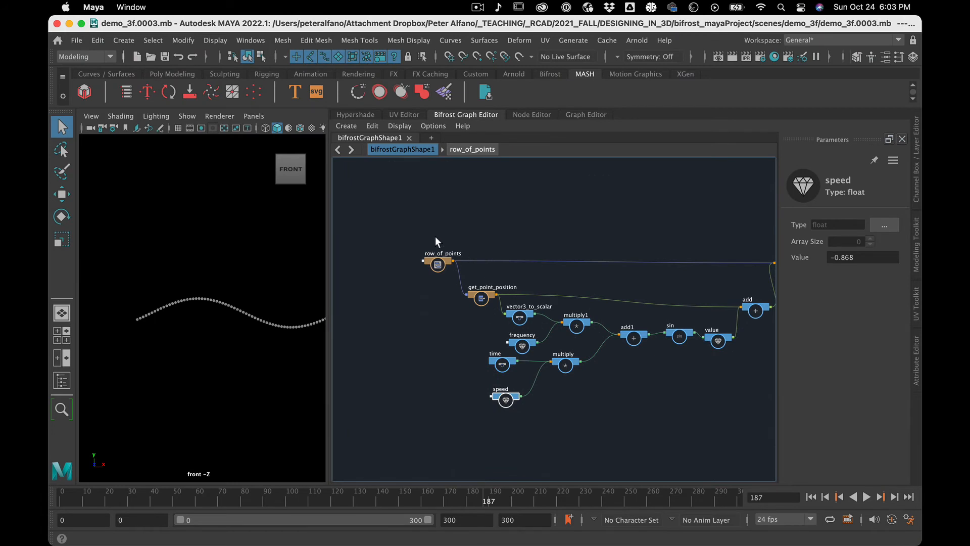
# Move row_of_points and get_point_position farther upstream of vector3_to_scalar, and shift frequency slightly away from multiply1.
pyautogui.moveTo(438, 260); pyautogui.dragTo(381, 253)
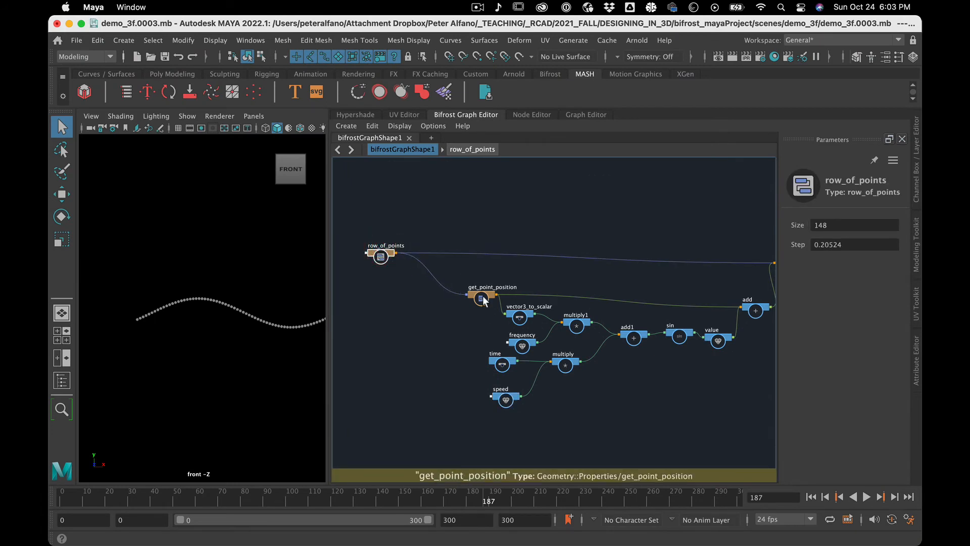
pyautogui.moveTo(484, 300); pyautogui.dragTo(458, 288)
pyautogui.click(520, 344)
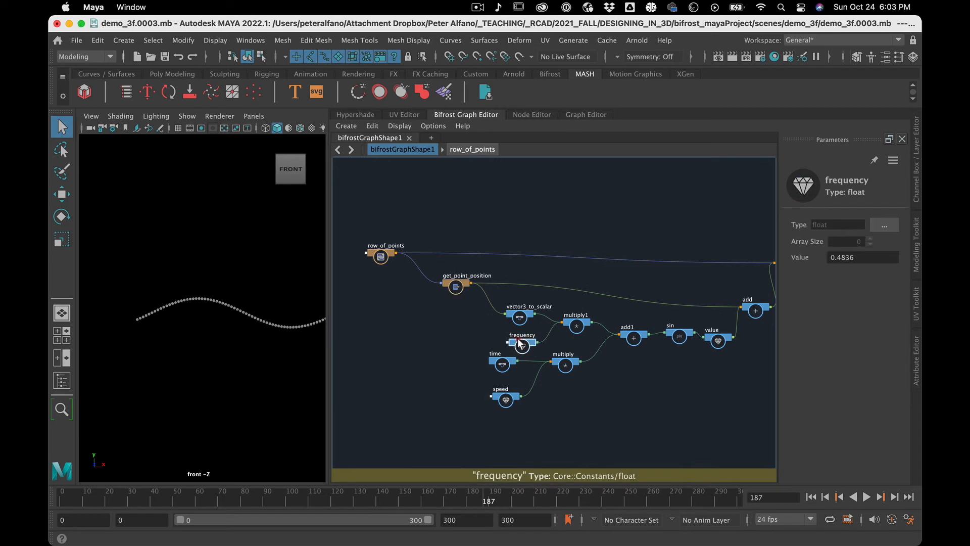
pyautogui.moveTo(521, 343); pyautogui.dragTo(511, 344)
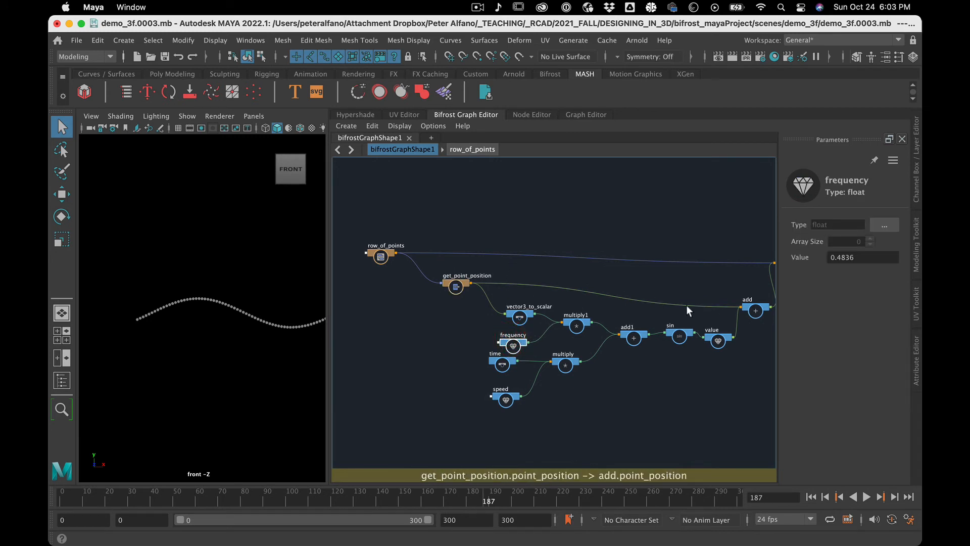
# Move add1, sin, value and add closer to the two multiply nodes, and reposition set_point_position slightly lower.
pyautogui.moveTo(731, 342); pyautogui.dragTo(618, 348)
pyautogui.click(673, 338)
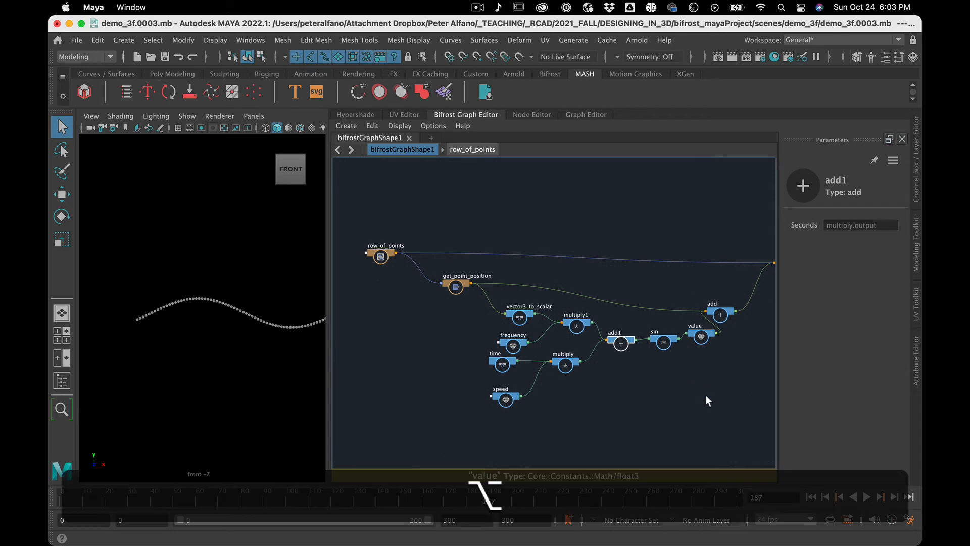
pyautogui.keyDown('alt'); pyautogui.moveTo(705, 395); pyautogui.dragTo(631, 394, button='middle'); pyautogui.keyUp('alt')
pyautogui.moveTo(713, 264); pyautogui.dragTo(723, 282)
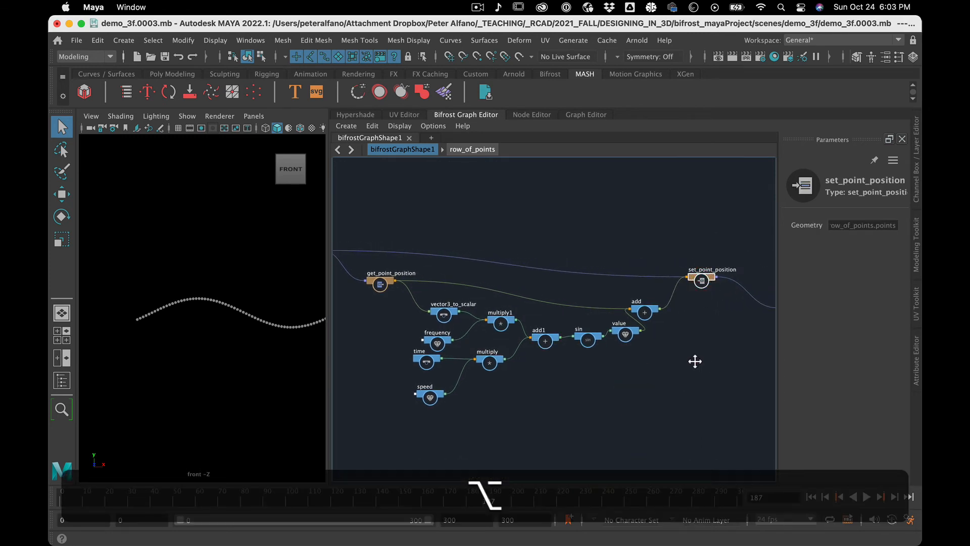
# Reposition set_point_shape, output and set_point_position in a compact chain, leaving more space after the add node.
pyautogui.keyDown('alt'); pyautogui.moveTo(695, 360); pyautogui.dragTo(607, 364, button='middle'); pyautogui.keyUp('alt')
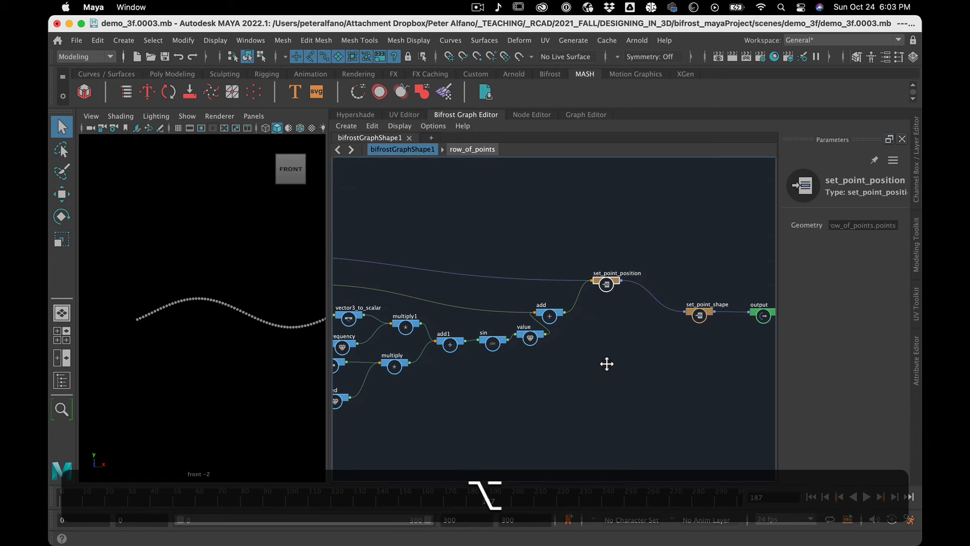
pyautogui.keyDown('alt'); pyautogui.moveTo(607, 364); pyautogui.dragTo(660, 330, button='middle'); pyautogui.keyUp('alt')
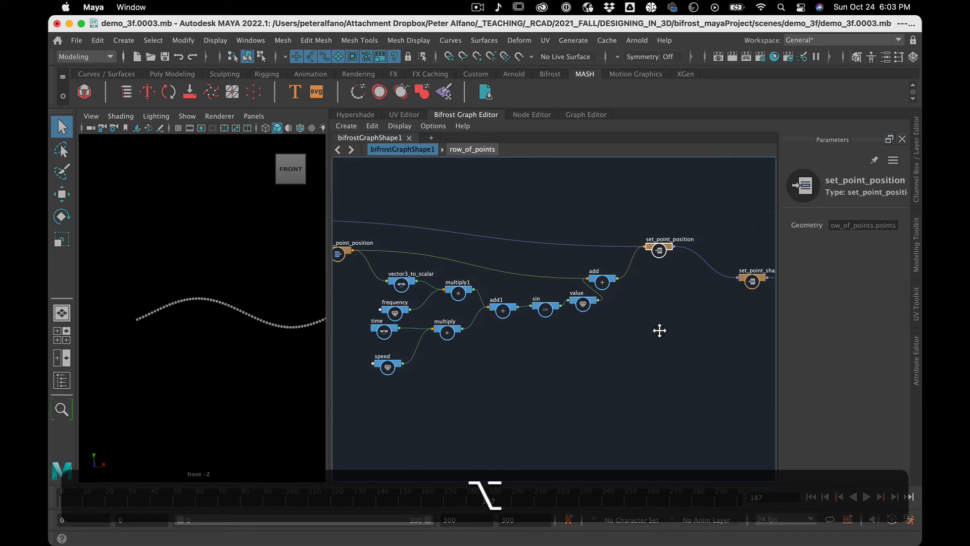
pyautogui.moveTo(752, 282); pyautogui.dragTo(741, 225)
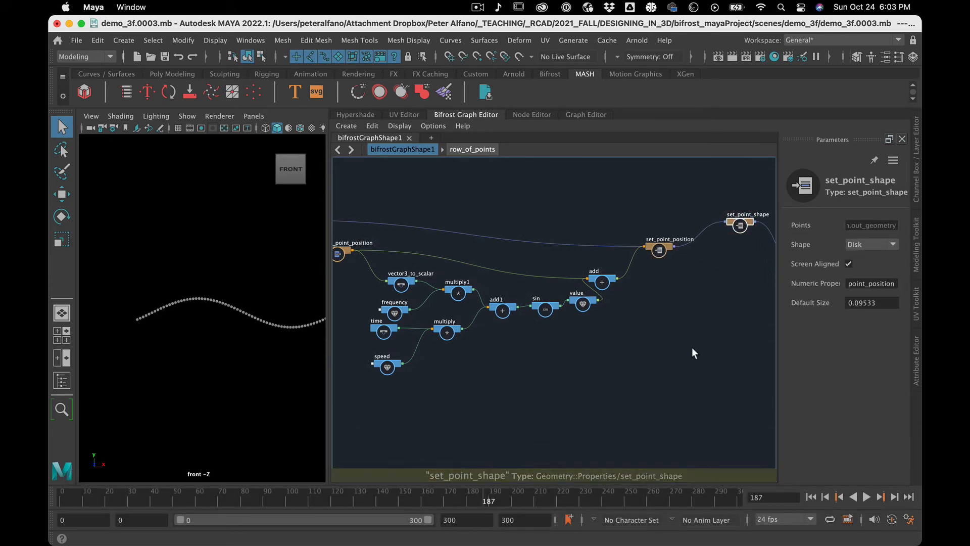
pyautogui.scroll(3, 693, 350)
pyautogui.keyDown('alt'); pyautogui.moveTo(693, 347); pyautogui.dragTo(592, 362, button='middle'); pyautogui.keyUp('alt')
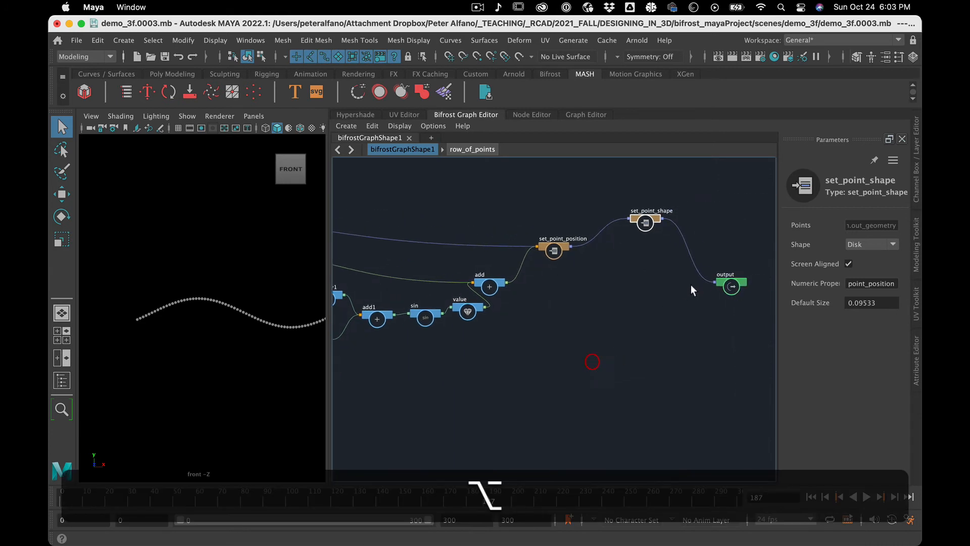
pyautogui.click(733, 220)
pyautogui.moveTo(732, 275); pyautogui.dragTo(737, 233)
pyautogui.moveTo(654, 217); pyautogui.dragTo(674, 225)
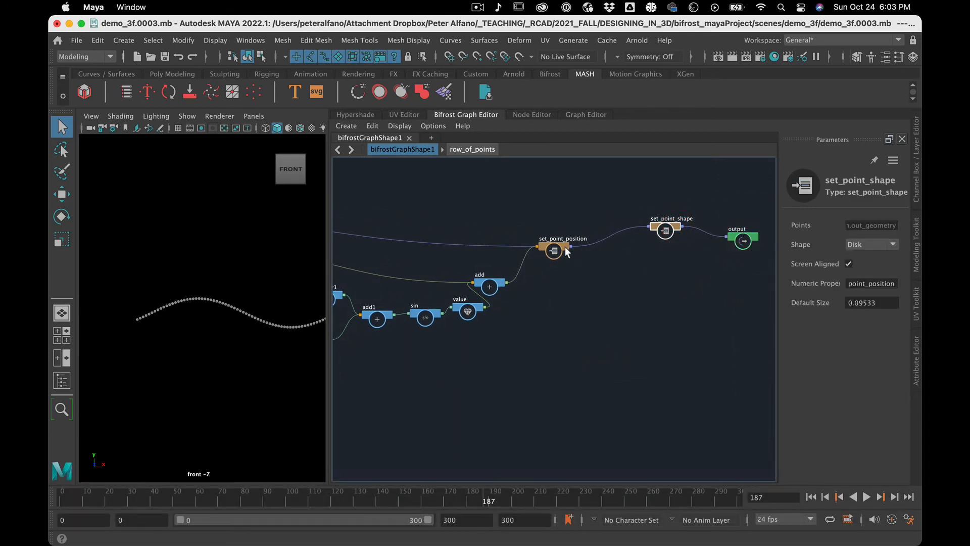
pyautogui.moveTo(559, 245); pyautogui.dragTo(597, 247)
# Insert a multiply node on the connection between add and set_point_position, and place it slightly higher between them.
pyautogui.click(538, 289)
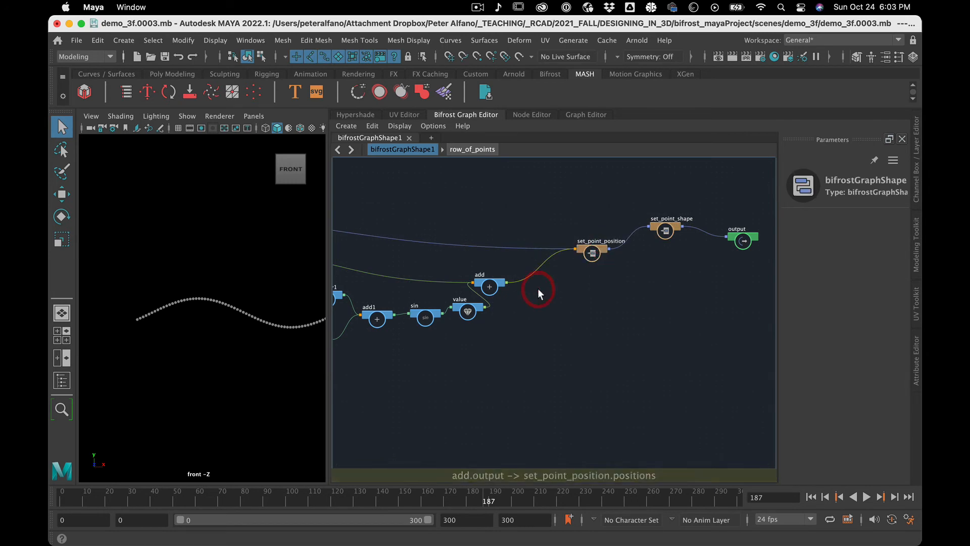
pyautogui.press('Tab')
pyautogui.write('mul')
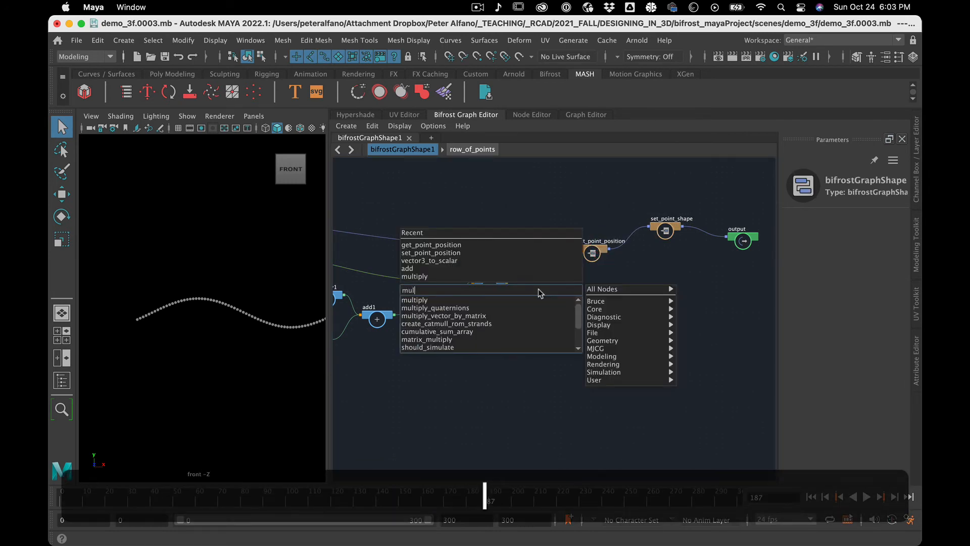
pyautogui.click(499, 301)
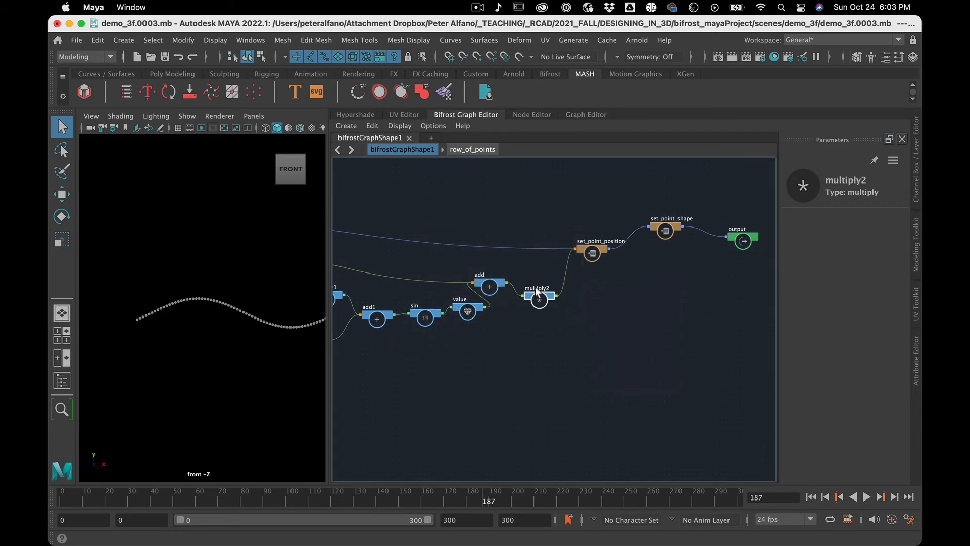
pyautogui.moveTo(549, 263); pyautogui.dragTo(547, 267)
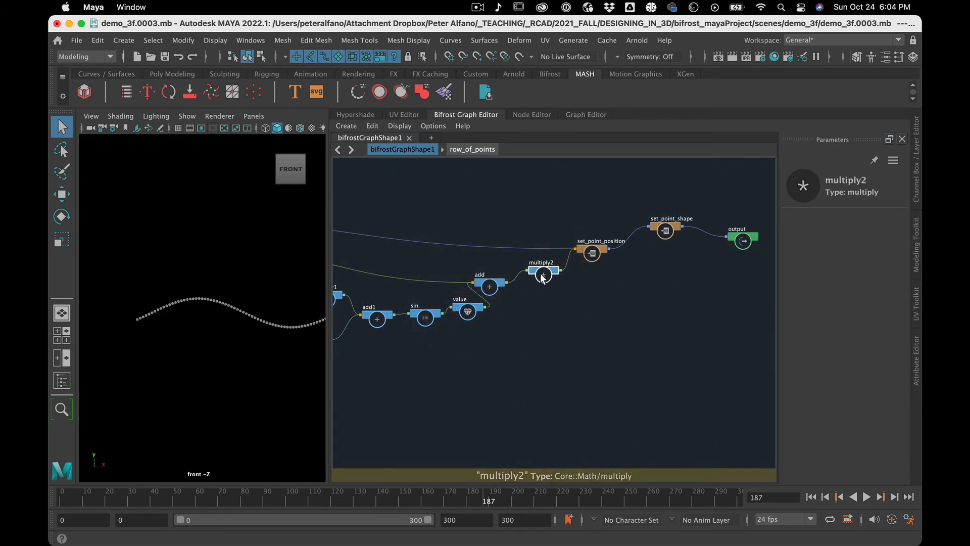
# Create a value node for multiply2's second input and set its three components to 1, 1 and 1.
pyautogui.press('f')
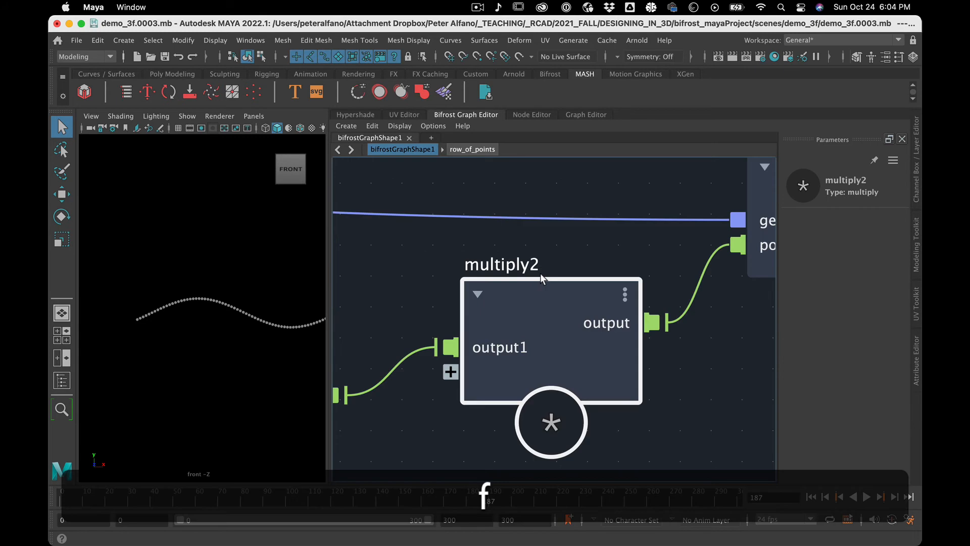
pyautogui.click(451, 373)
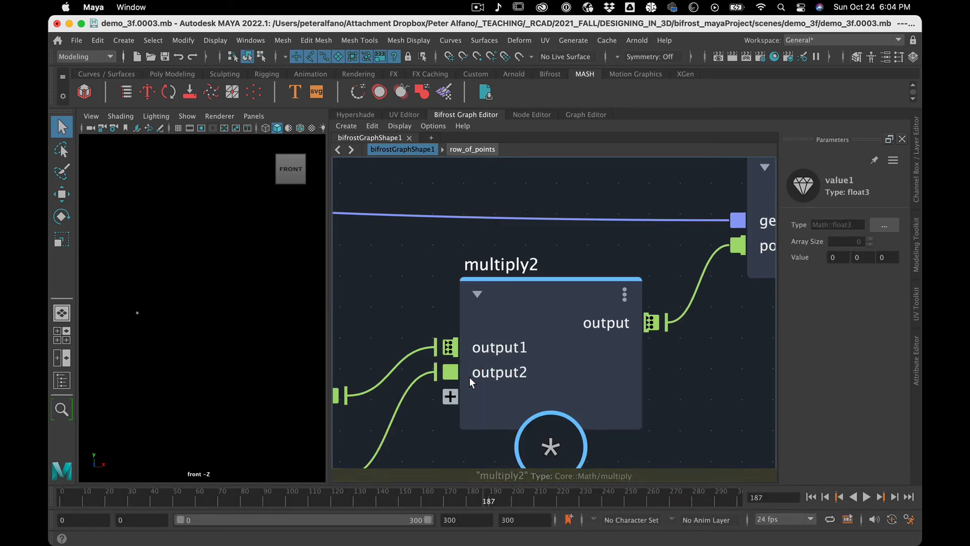
pyautogui.scroll(-4, 554, 390)
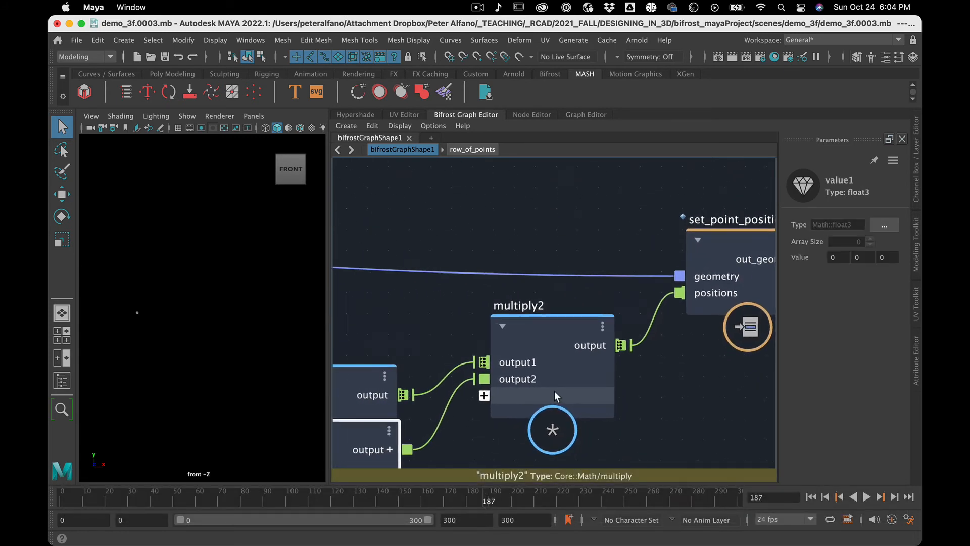
pyautogui.click(864, 258)
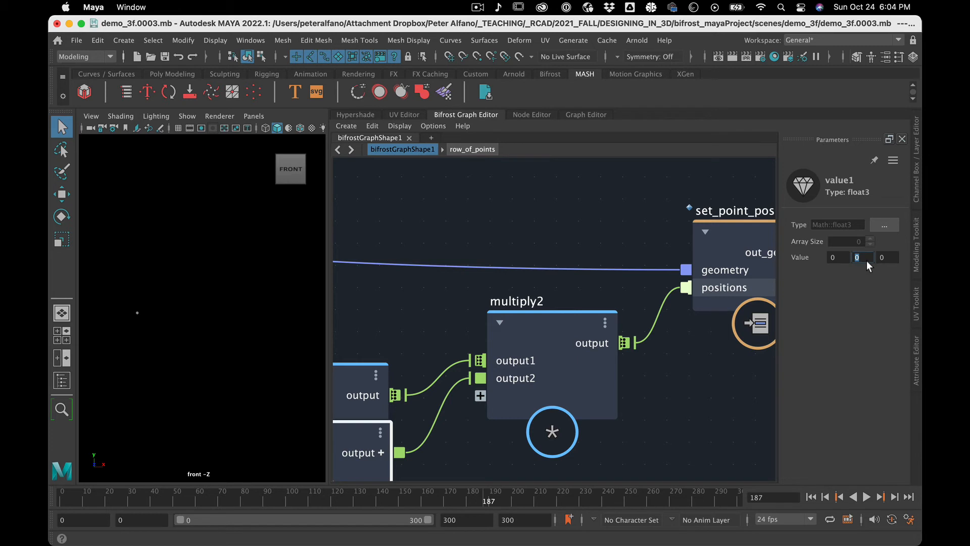
pyautogui.write('1')
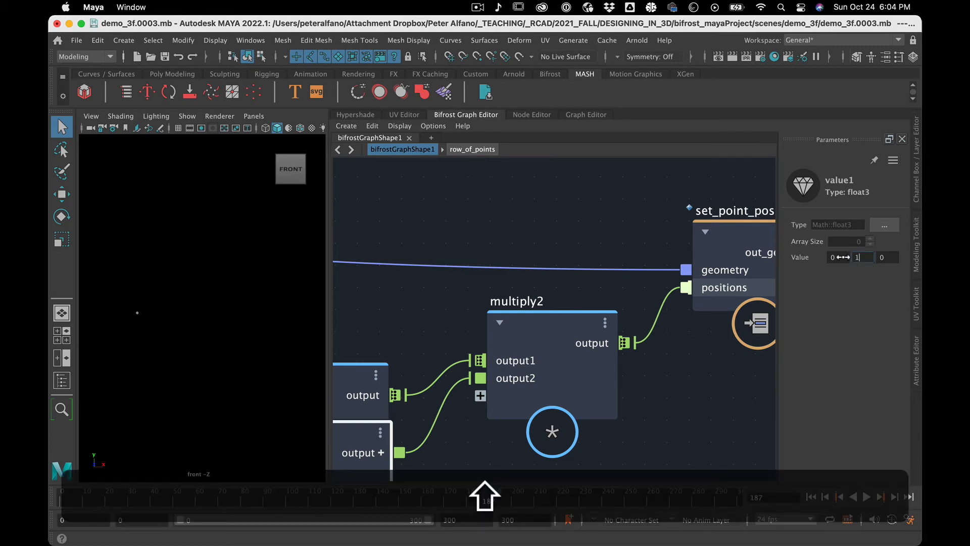
pyautogui.keyDown('shift'); pyautogui.click(842, 259); pyautogui.keyUp('shift')
pyautogui.write('1')
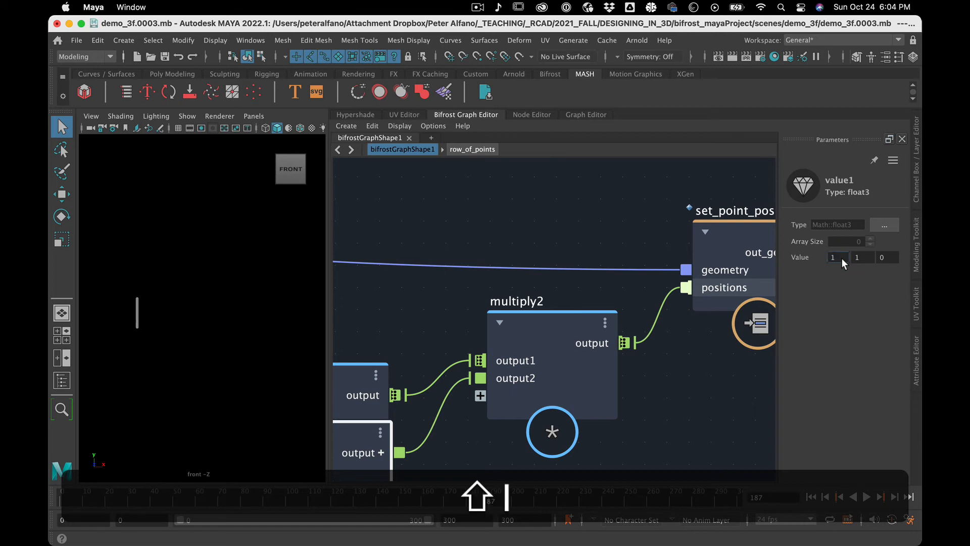
pyautogui.press('Tab')
pyautogui.keyDown('shift'); pyautogui.click(891, 260); pyautogui.keyUp('shift')
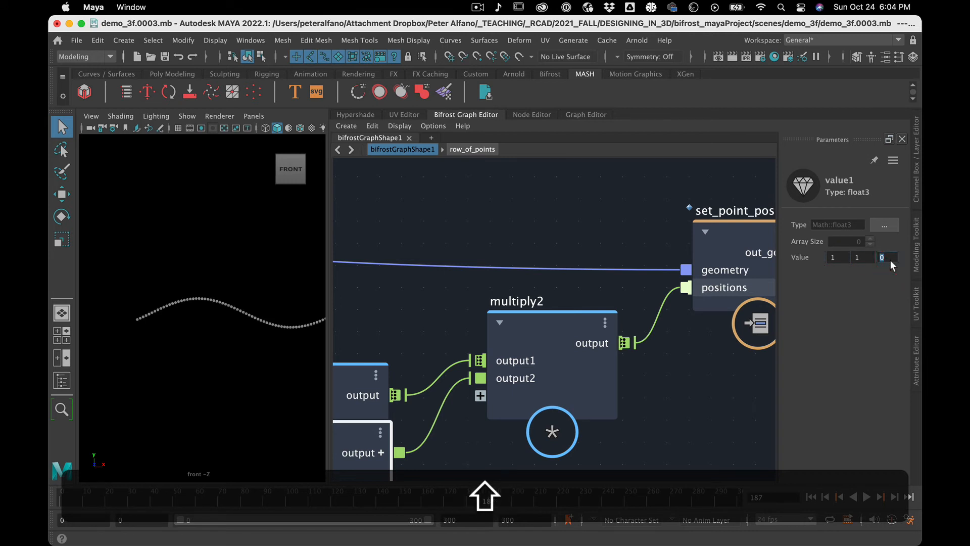
pyautogui.write('1')
pyautogui.press('Return')
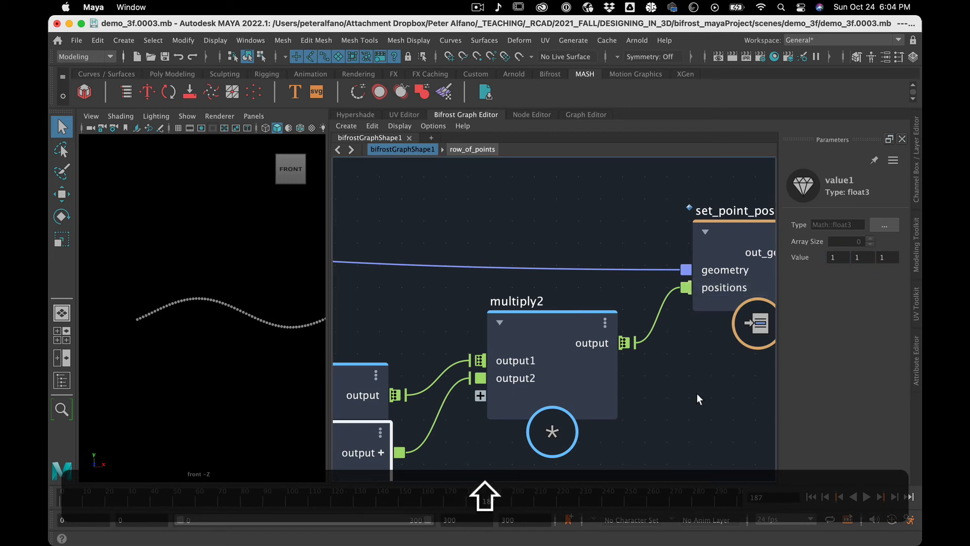
# Spread out the overlapping {1, 1, 1} value node, add and multiply2 so that their connections are readable.
pyautogui.click(697, 398)
pyautogui.scroll(-1, 582, 426)
pyautogui.scroll(2, 581, 426)
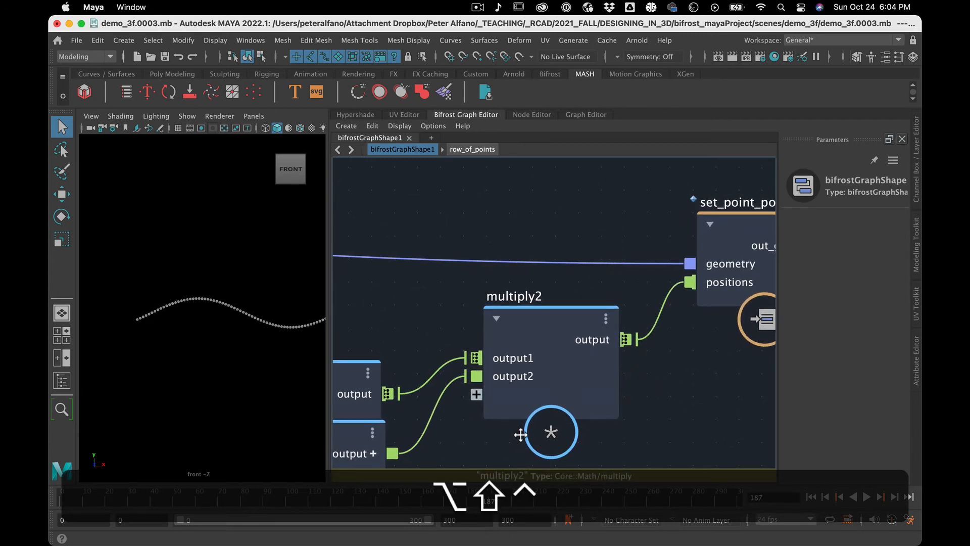
pyautogui.keyDown('alt'); pyautogui.moveTo(521, 433); pyautogui.dragTo(769, 320, button='middle'); pyautogui.keyUp('alt')
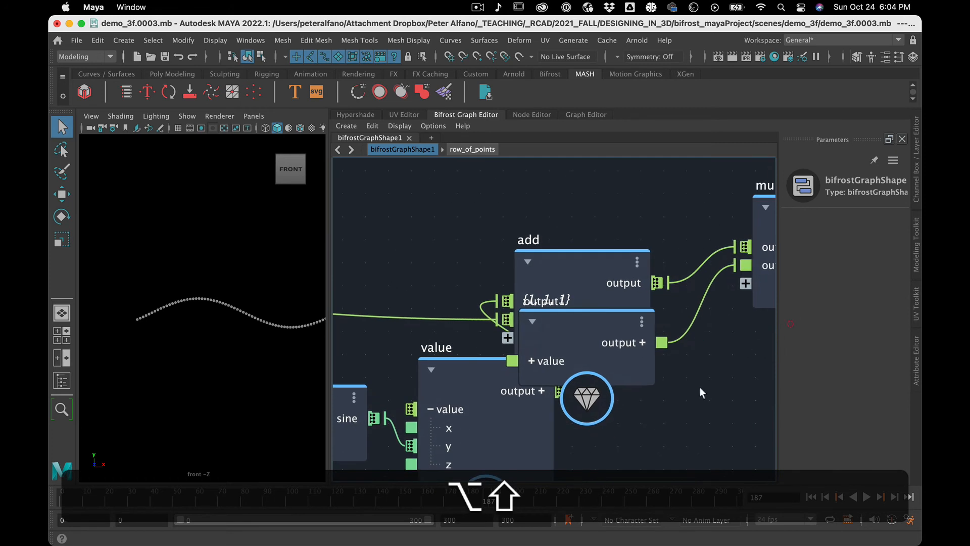
pyautogui.scroll(-5, 653, 418)
pyautogui.moveTo(631, 383); pyautogui.dragTo(671, 447)
pyautogui.moveTo(623, 371); pyautogui.dragTo(663, 355)
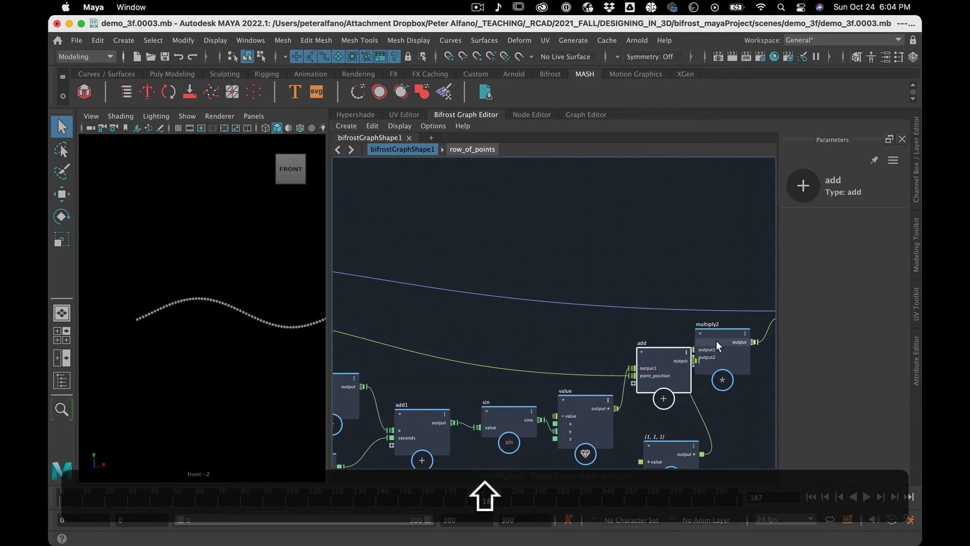
pyautogui.moveTo(716, 341); pyautogui.dragTo(738, 383)
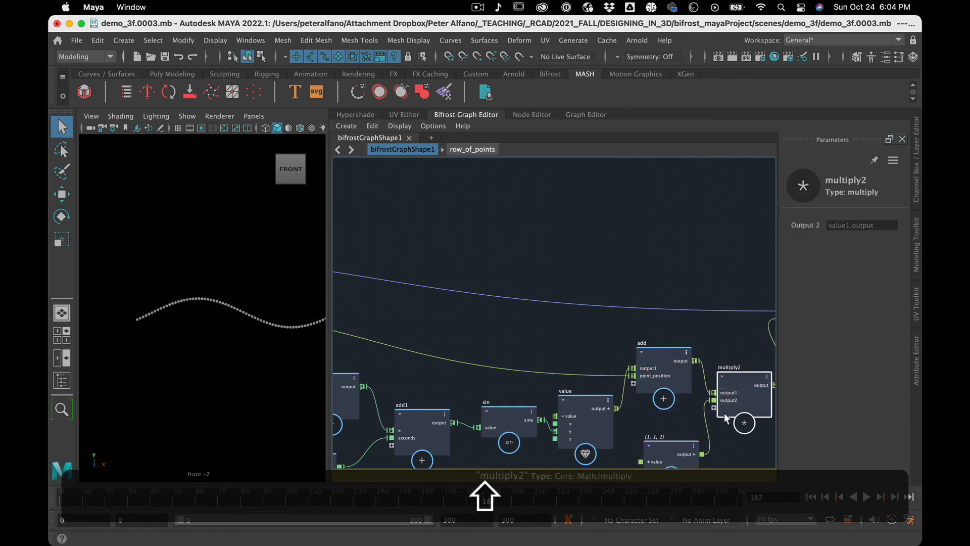
# Reconnect add's output directly to set_point_position's positions, and delete multiply2 and its {1, 1, 1} value node.
pyautogui.keyDown('alt'); pyautogui.keyDown('shift'); pyautogui.moveTo(724, 414); pyautogui.dragTo(602, 398, button='middle'); pyautogui.keyUp('shift'); pyautogui.keyUp('alt')
pyautogui.keyDown('shift'); pyautogui.moveTo(576, 348); pyautogui.dragTo(661, 305); pyautogui.keyUp('shift')
pyautogui.click(629, 365)
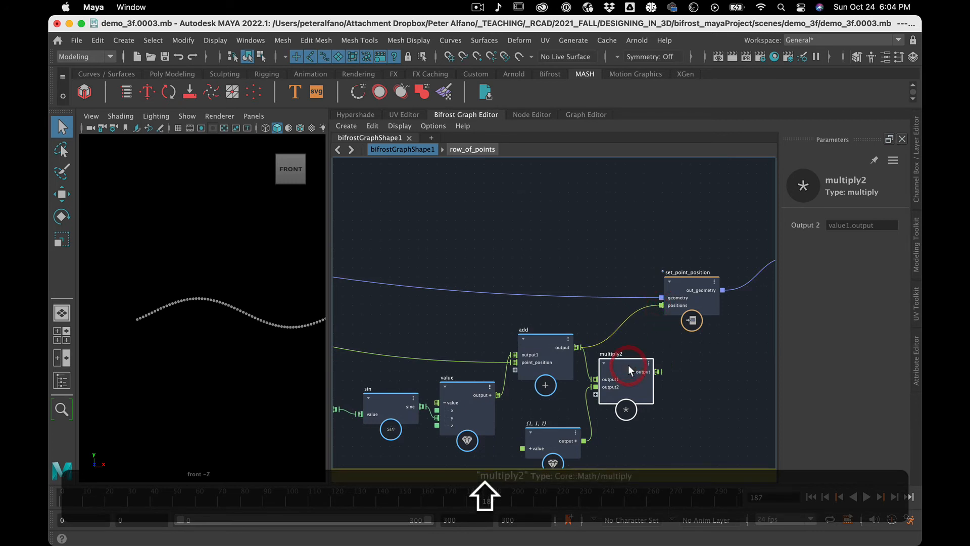
pyautogui.hotkey('shift', 'BackSpace')
pyautogui.keyDown('shift'); pyautogui.click(546, 448); pyautogui.keyUp('shift')
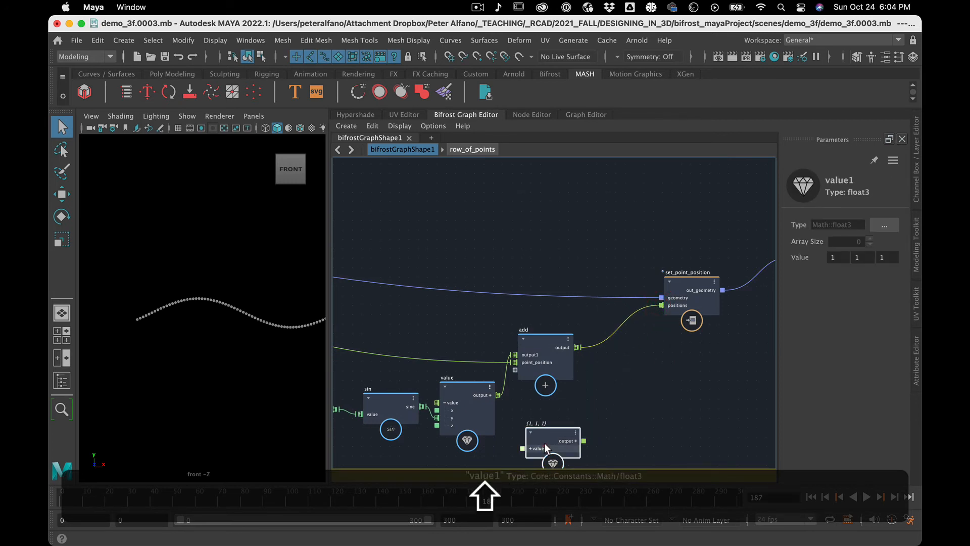
pyautogui.hotkey('shift', 'BackSpace')
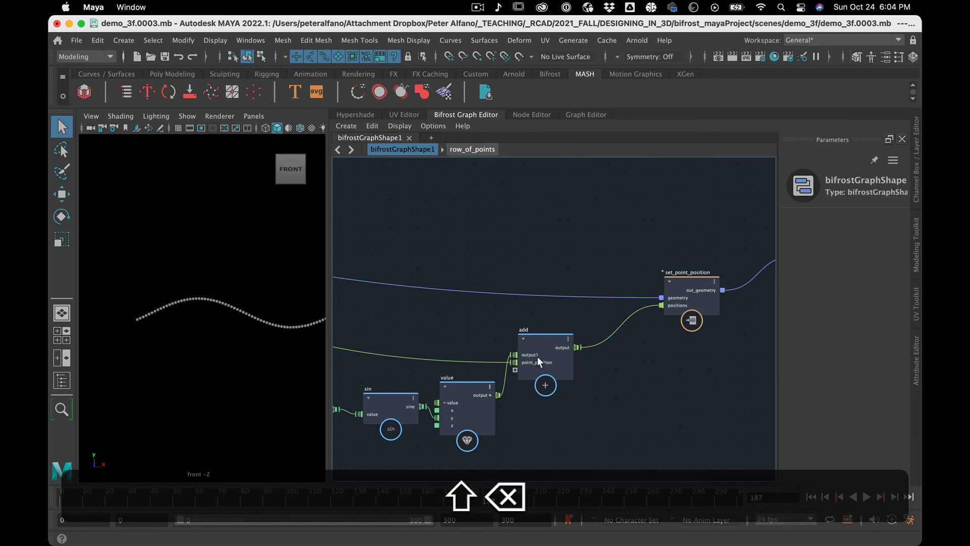
# Move add and value closer to set_point_position, and automatically arrange the graph's nodes in even columns.
pyautogui.moveTo(530, 343); pyautogui.dragTo(585, 327)
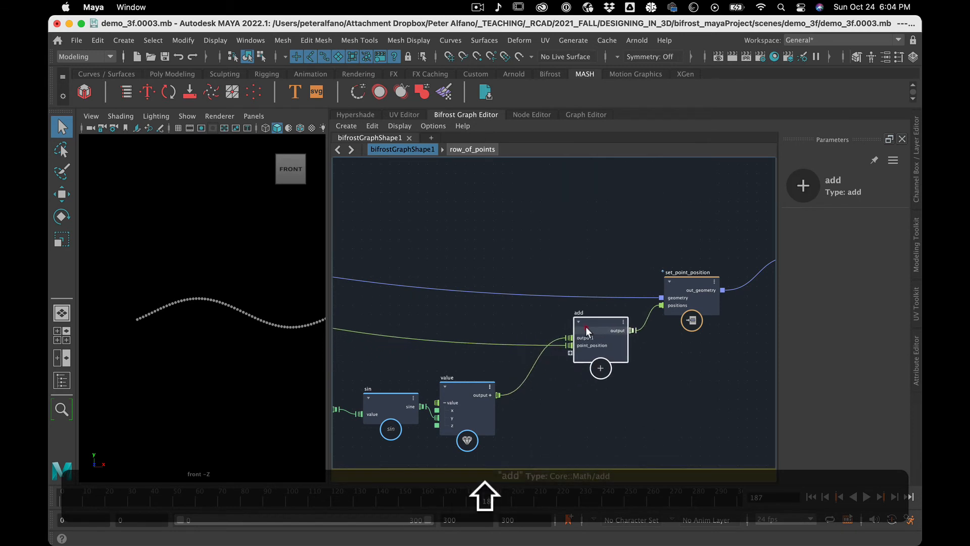
pyautogui.click(458, 395)
pyautogui.moveTo(457, 395); pyautogui.dragTo(508, 379)
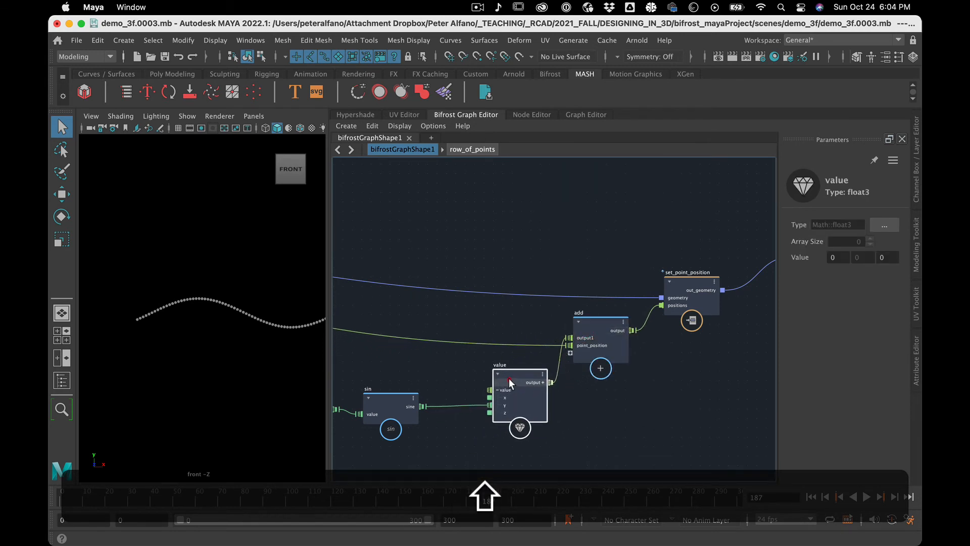
pyautogui.click(449, 426)
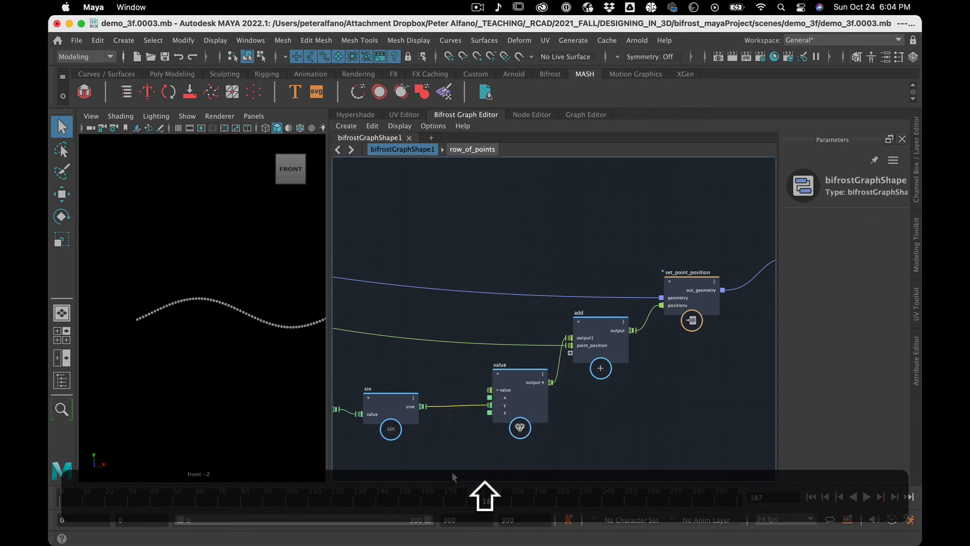
pyautogui.hotkey('shift', 'm')
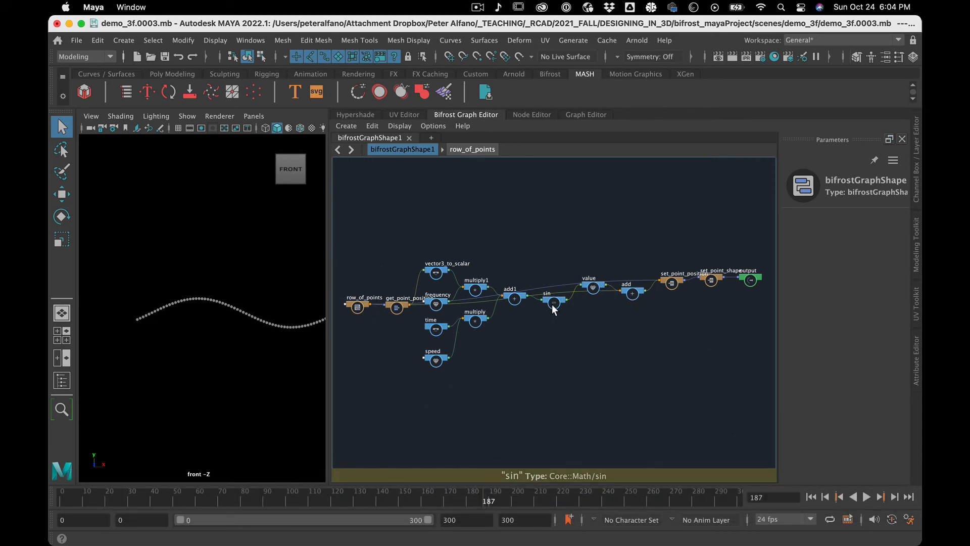
# Place value lower than add, and shift both nodes farther downstream of sin to make room.
pyautogui.moveTo(595, 288); pyautogui.dragTo(595, 313)
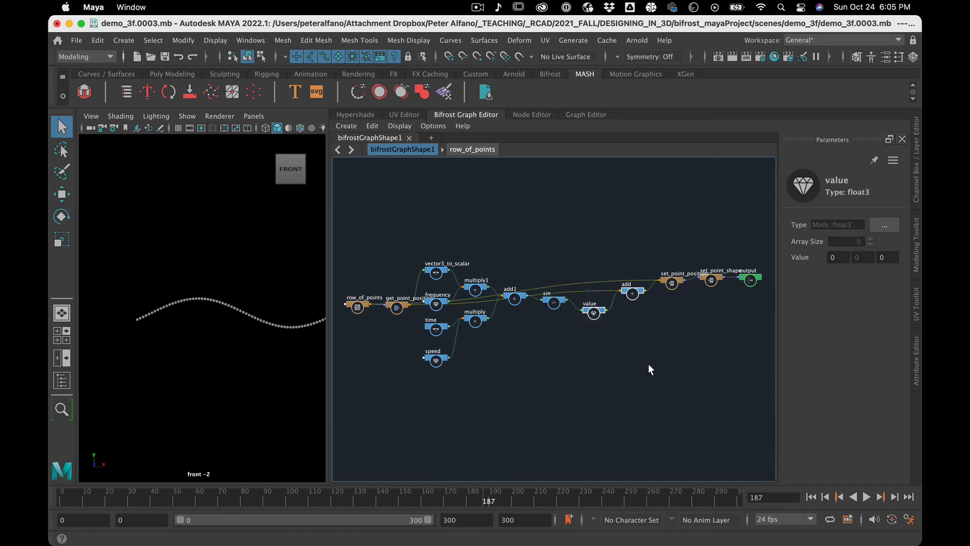
pyautogui.press('f')
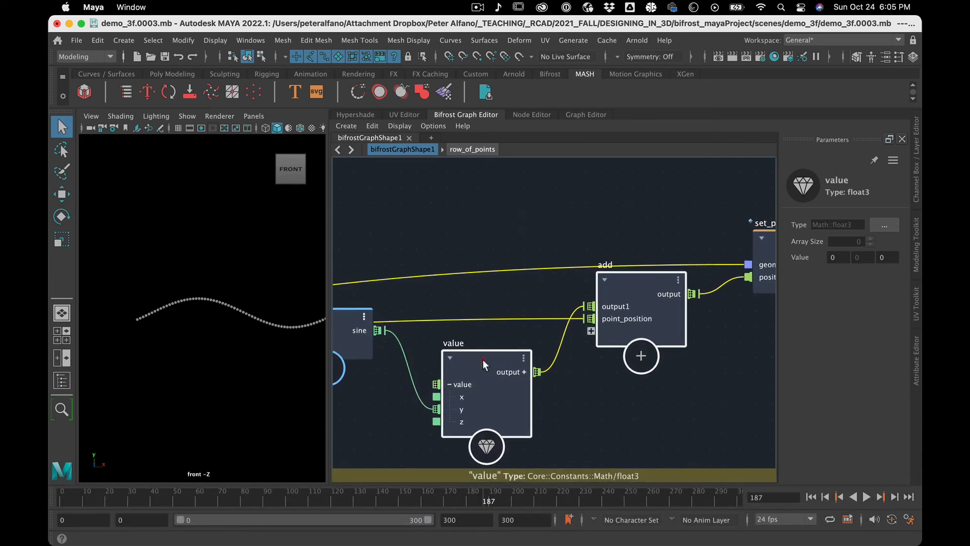
pyautogui.moveTo(483, 359); pyautogui.dragTo(559, 333, button='middle')
# Insert a multiply node on the connection between sin's output and the y input of value.
pyautogui.click(434, 380)
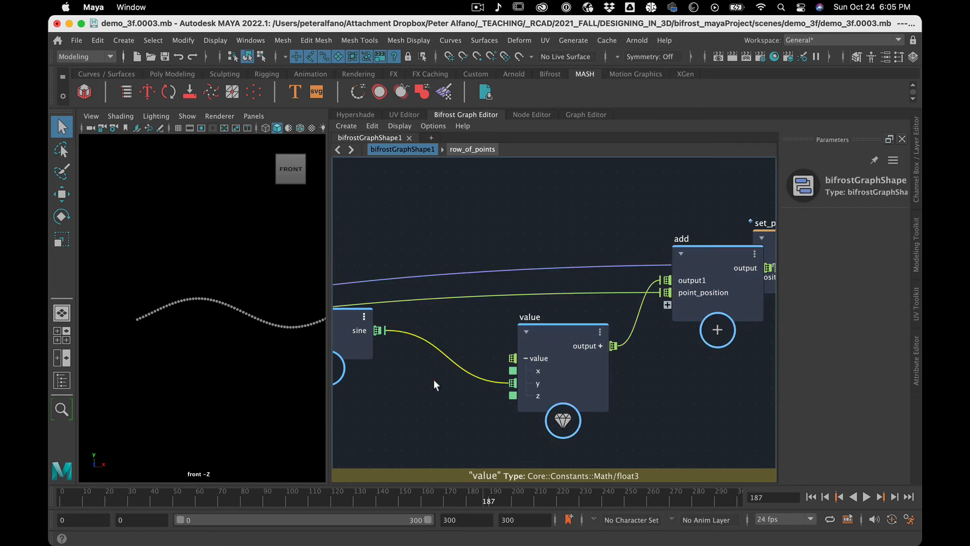
pyautogui.press('Tab')
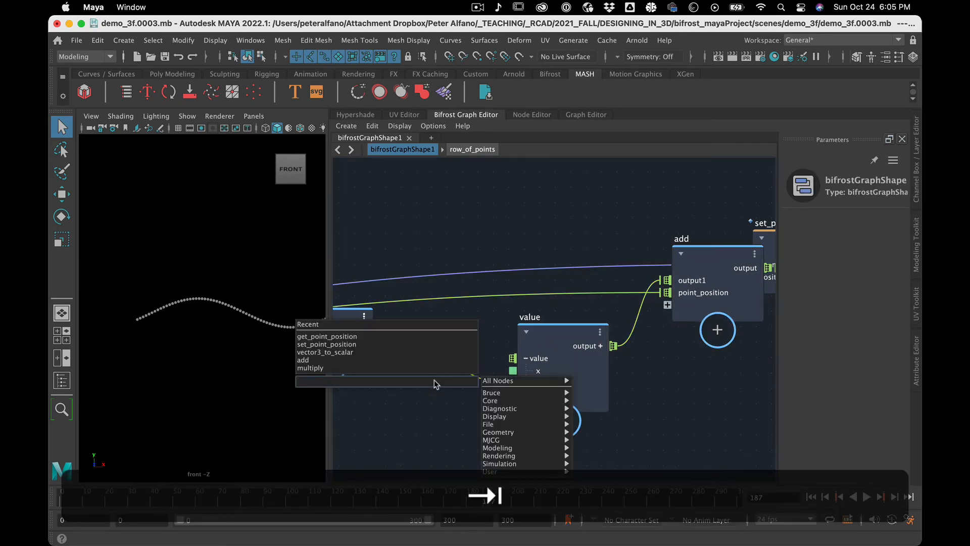
pyautogui.write('mul')
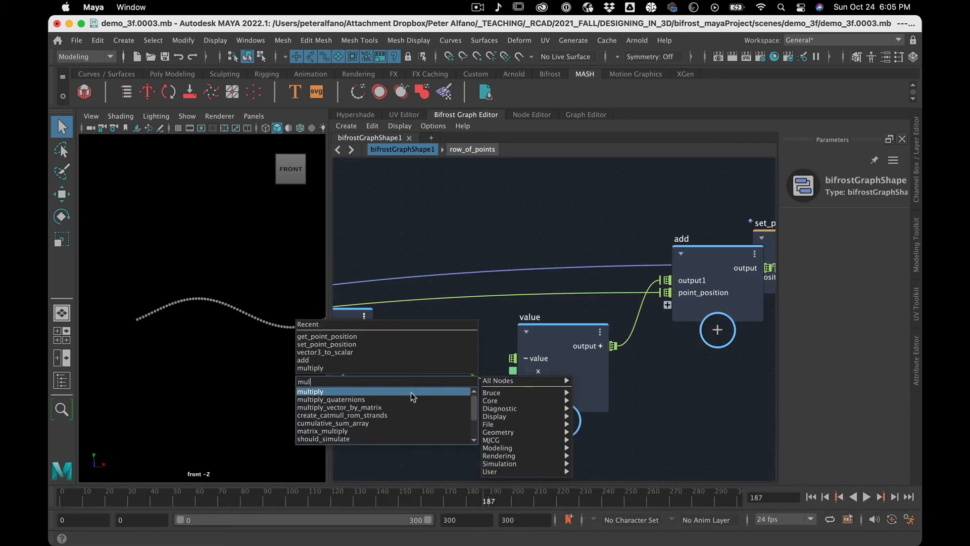
pyautogui.click(411, 392)
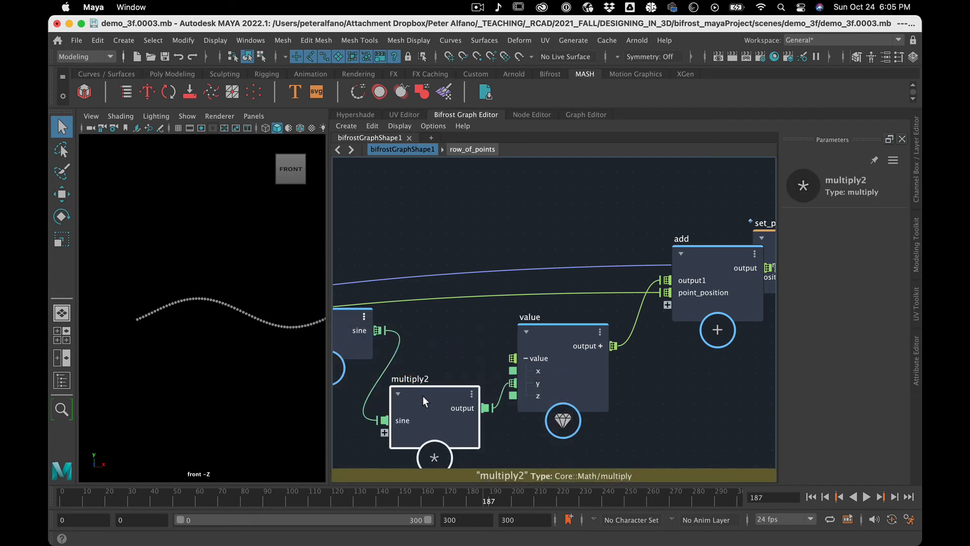
pyautogui.moveTo(422, 395)
pyautogui.mouseDown()
pyautogui.moveTo(439, 374)
pyautogui.moveTo(430, 379)
pyautogui.mouseUp()
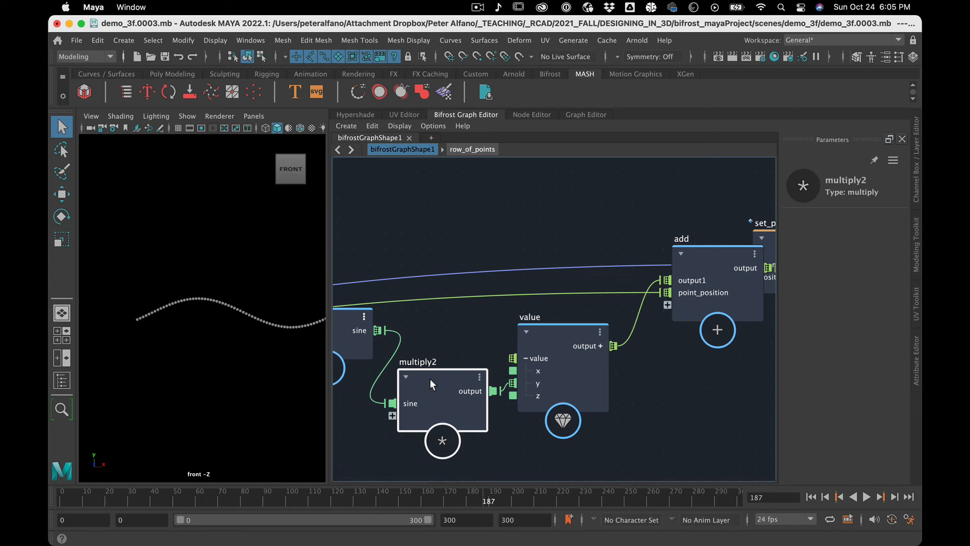
# Shift value and multiply2 slightly farther from sin, and move add higher, clear of set_point_position.
pyautogui.scroll(-4, 429, 378)
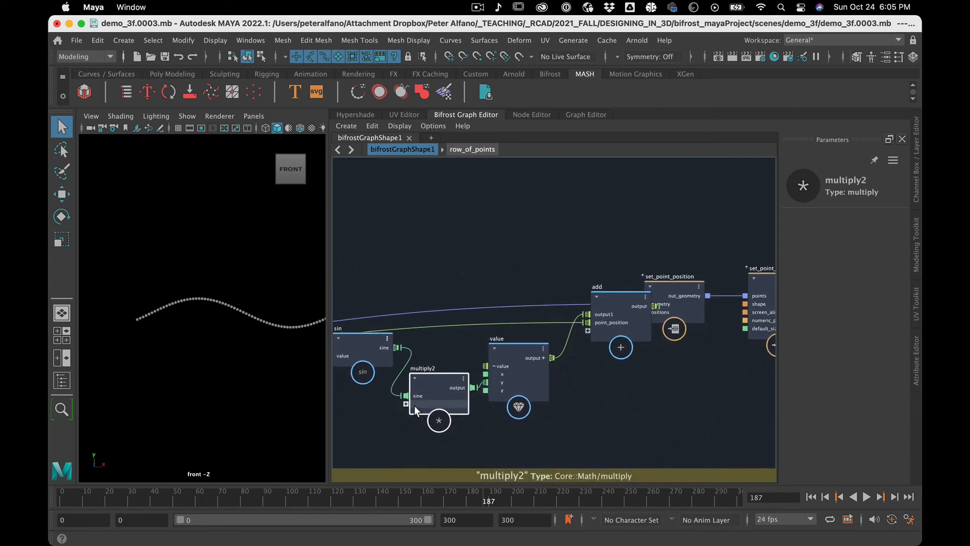
pyautogui.moveTo(518, 345); pyautogui.dragTo(542, 336)
pyautogui.click(435, 373)
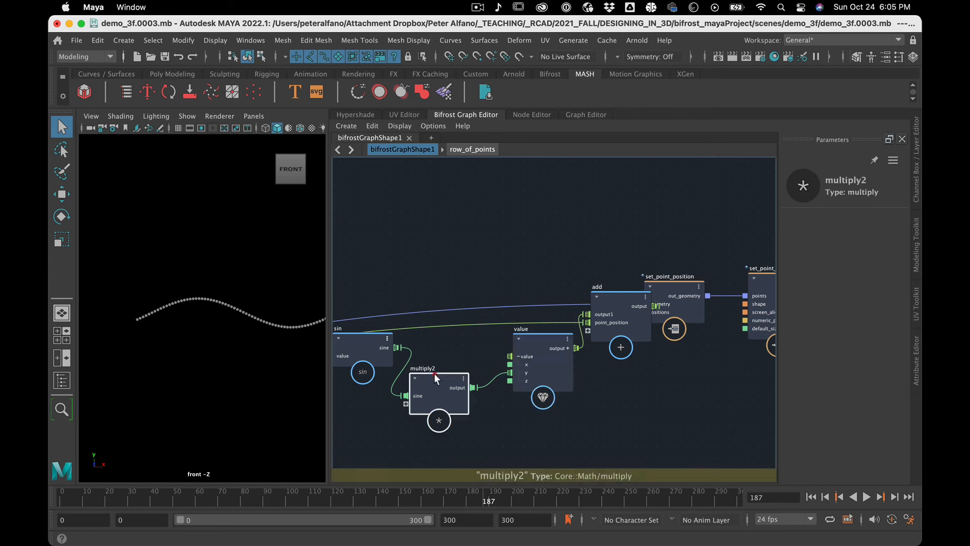
pyautogui.moveTo(435, 373); pyautogui.dragTo(453, 368)
pyautogui.click(606, 289)
pyautogui.moveTo(606, 289); pyautogui.dragTo(571, 229)
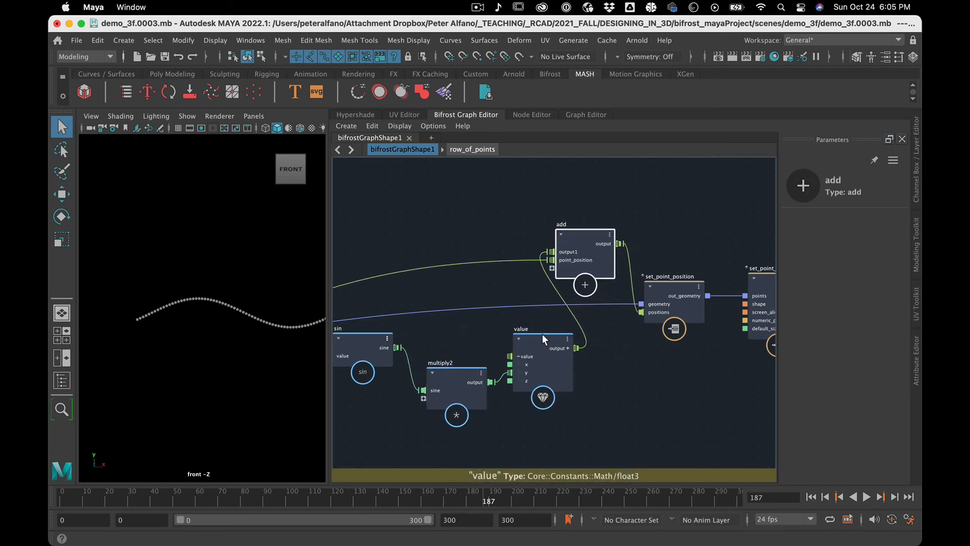
# Create a float value node connected to a second input on multiply2.
pyautogui.click(462, 371)
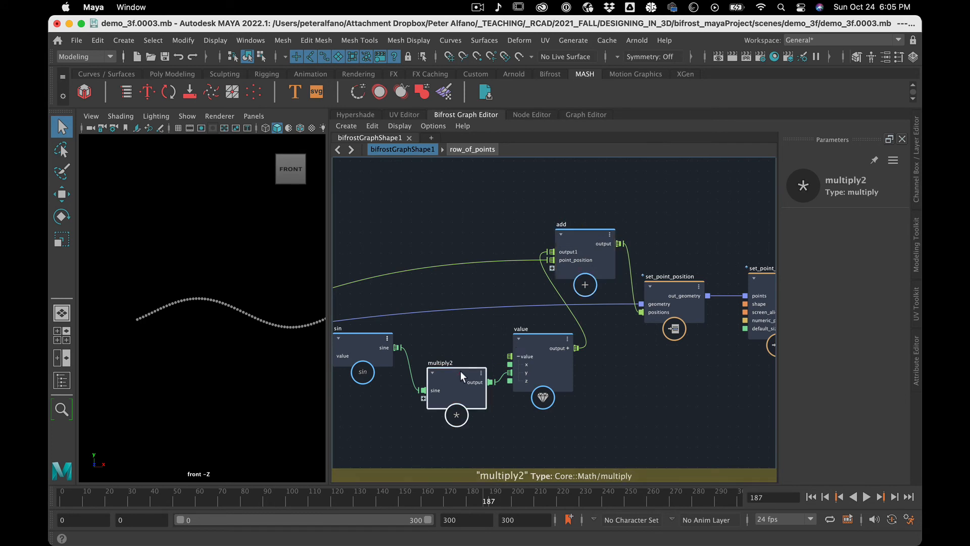
pyautogui.rightClick(423, 398)
pyautogui.click(441, 404)
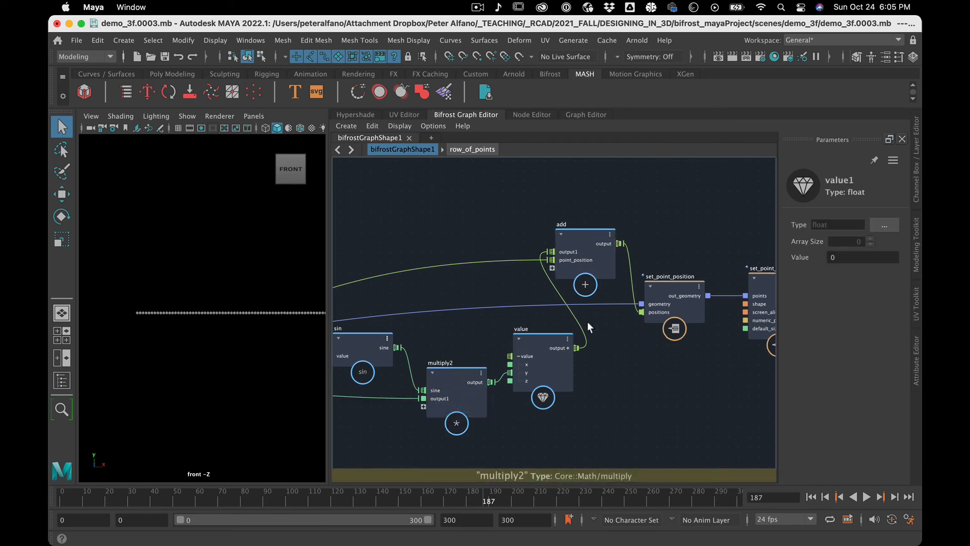
# Move the new float value node from the graph's far upstream end to below sin, near multiply2.
pyautogui.scroll(-3, 570, 382)
pyautogui.scroll(1, 570, 383)
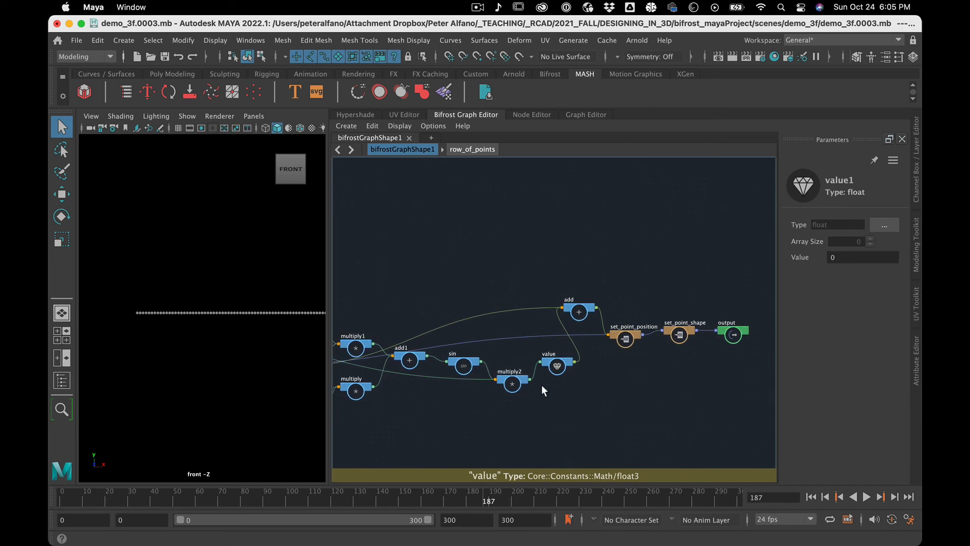
pyautogui.keyDown('alt'); pyautogui.moveTo(556, 419); pyautogui.dragTo(712, 379, button='middle'); pyautogui.keyUp('alt')
pyautogui.scroll(-4, 664, 395)
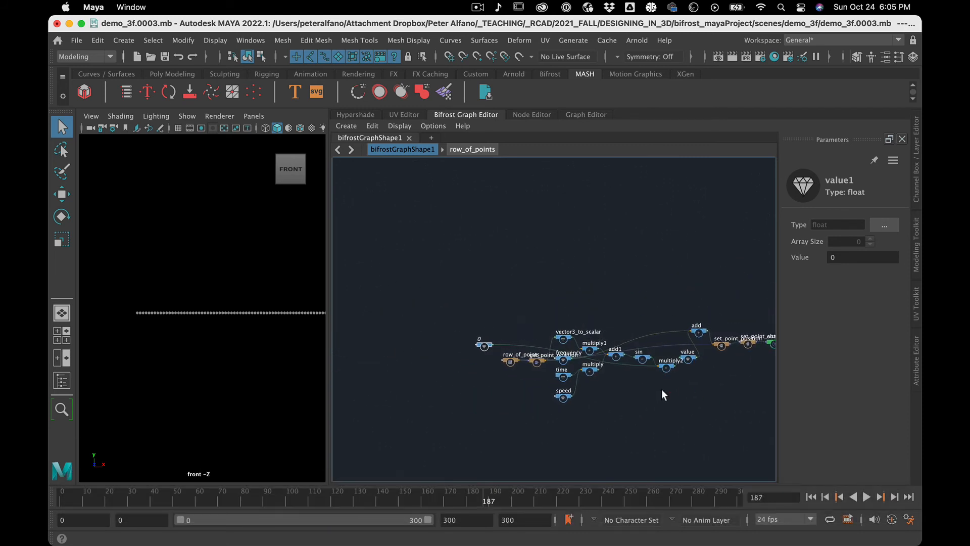
pyautogui.moveTo(470, 340); pyautogui.dragTo(646, 399)
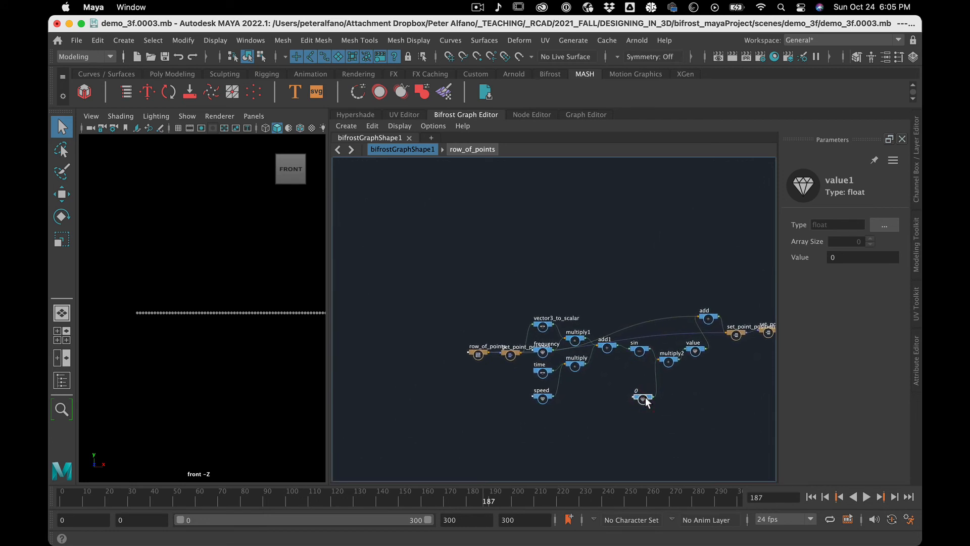
# Rename the float value node feeding multiply2 as amplitude.
pyautogui.rightClick(645, 398)
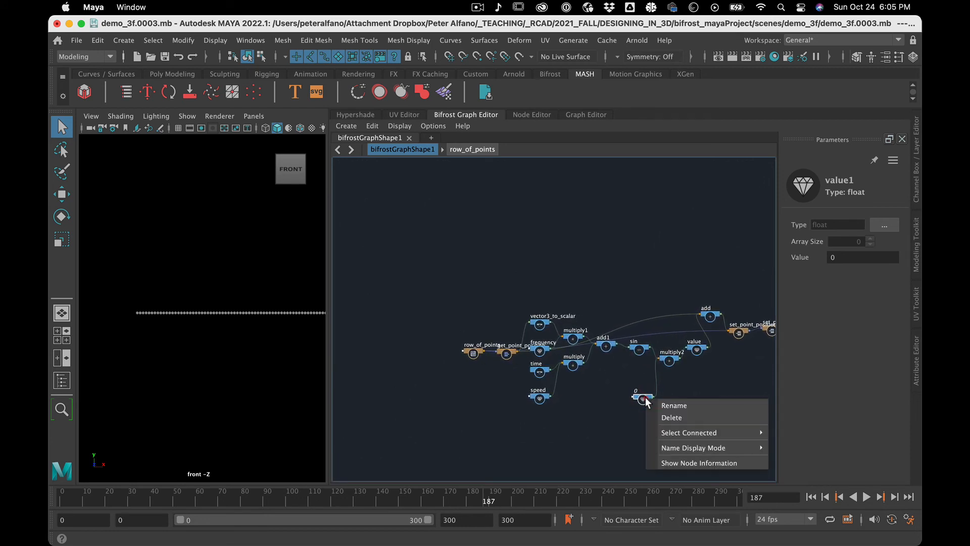
pyautogui.click(672, 406)
pyautogui.write('a')
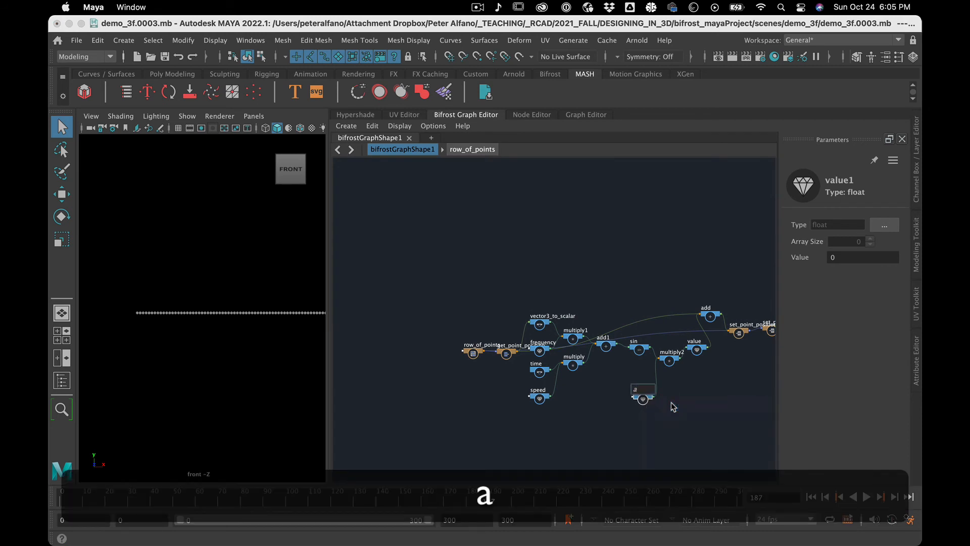
pyautogui.write('mpl')
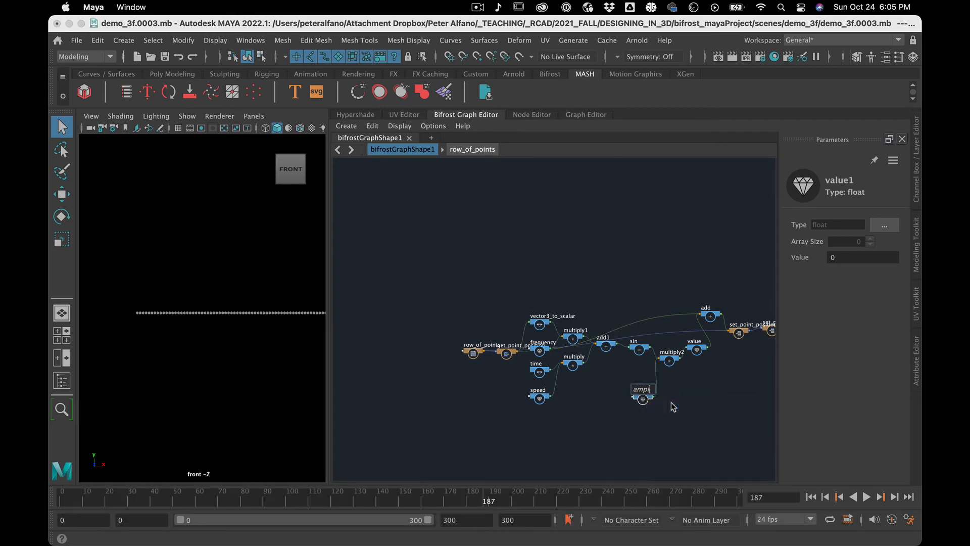
pyautogui.write('itude')
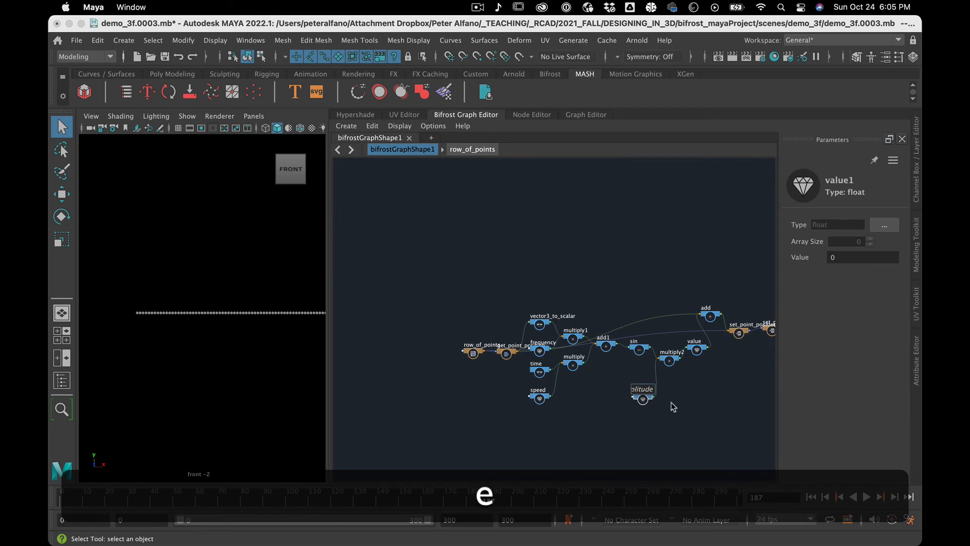
pyautogui.press('Return')
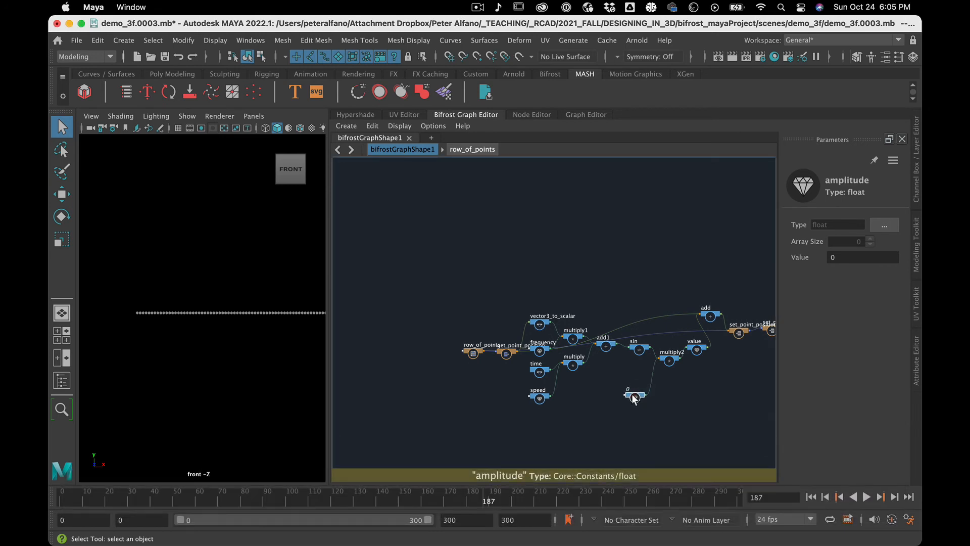
# Set the amplitude node's value to 1.
pyautogui.click(841, 261)
pyautogui.write('1')
pyautogui.press('Return')
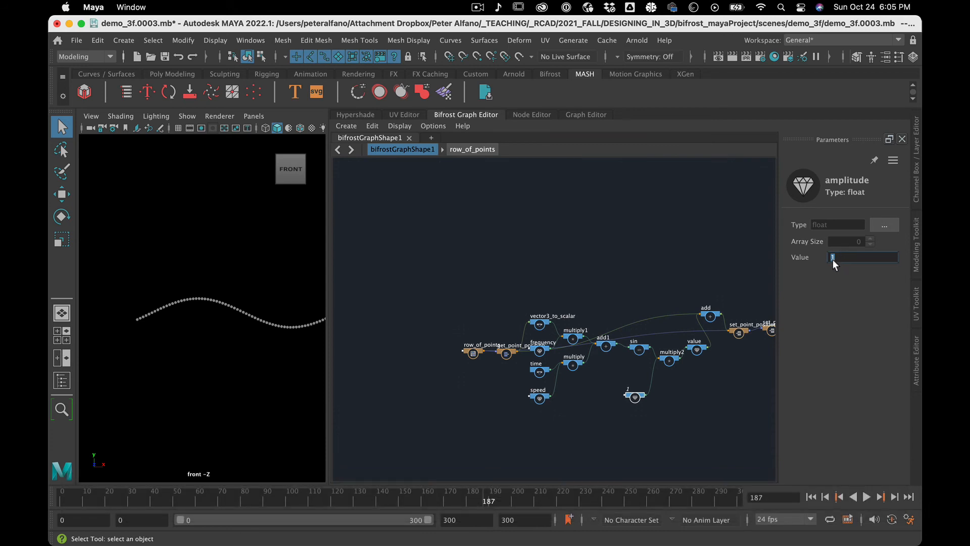
# Try lowering the amplitude interactively to 0.8315, and reset it to 1.
pyautogui.press('shift')
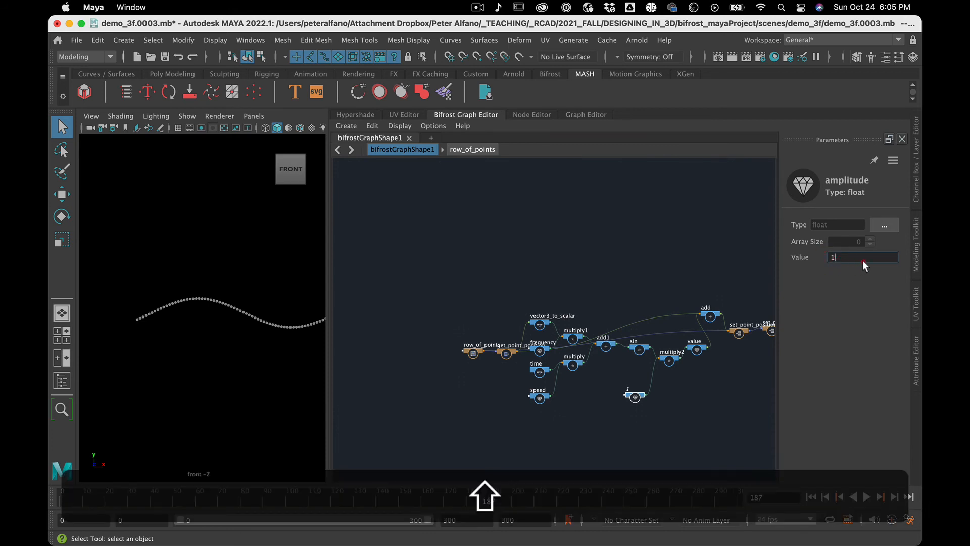
pyautogui.keyDown('shift'); pyautogui.click(799, 255); pyautogui.keyUp('shift')
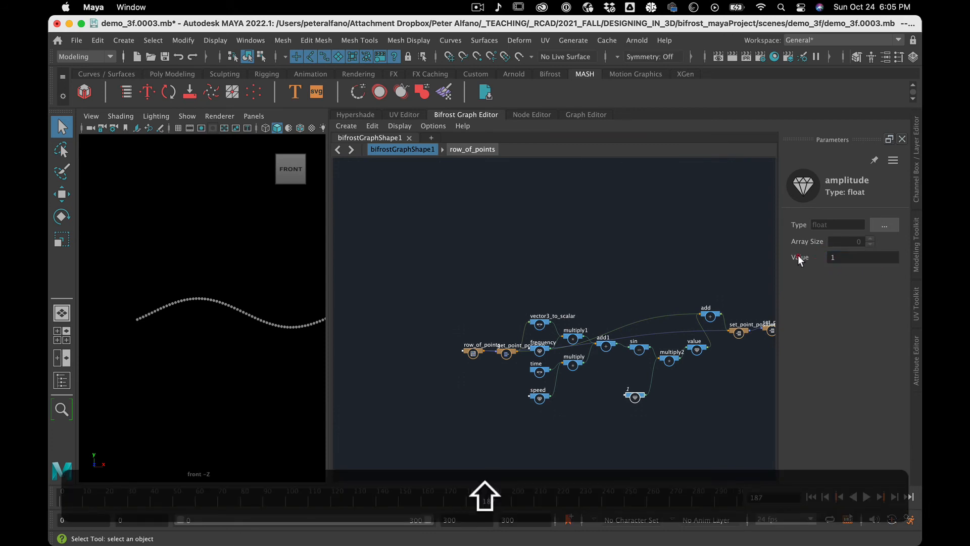
pyautogui.click(832, 257)
pyautogui.moveTo(833, 254); pyautogui.dragTo(811, 225)
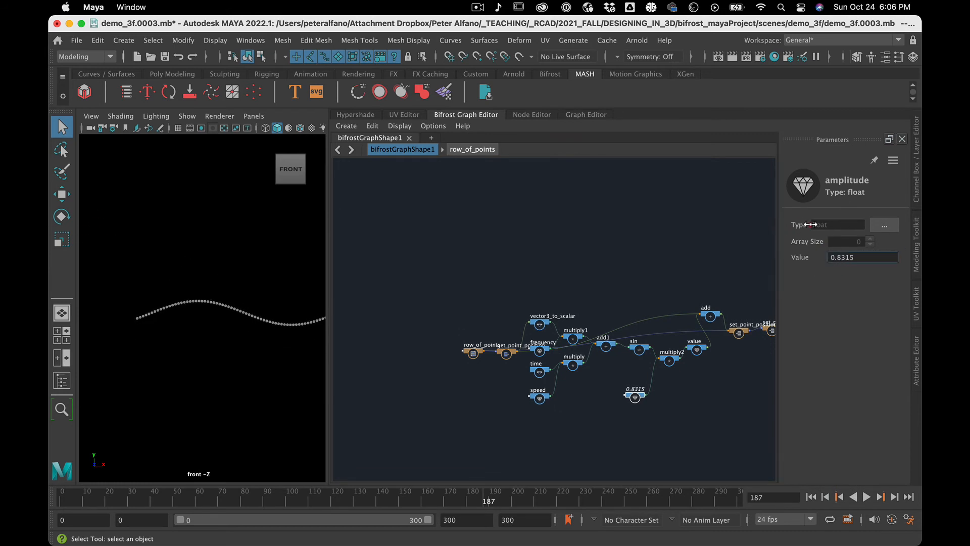
pyautogui.doubleClick(854, 261)
pyautogui.write('1')
pyautogui.press('Return')
pyautogui.click(694, 392)
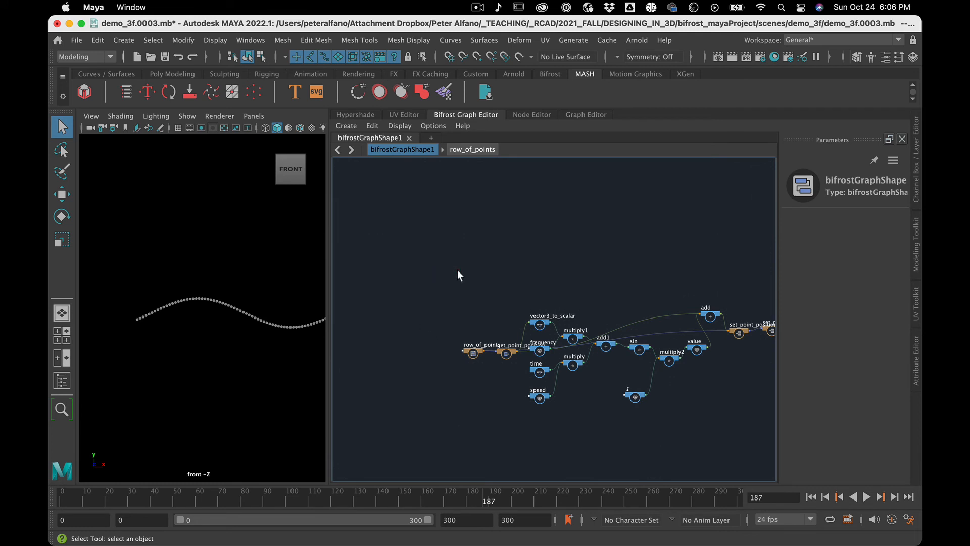
# Rearrange the graph so row_of_points, get_point_position, set_point_position, set_point_shape and output sit above the math nodes, with add lowered beside value.
pyautogui.moveTo(471, 350); pyautogui.dragTo(413, 278)
pyautogui.moveTo(511, 356); pyautogui.dragTo(490, 303)
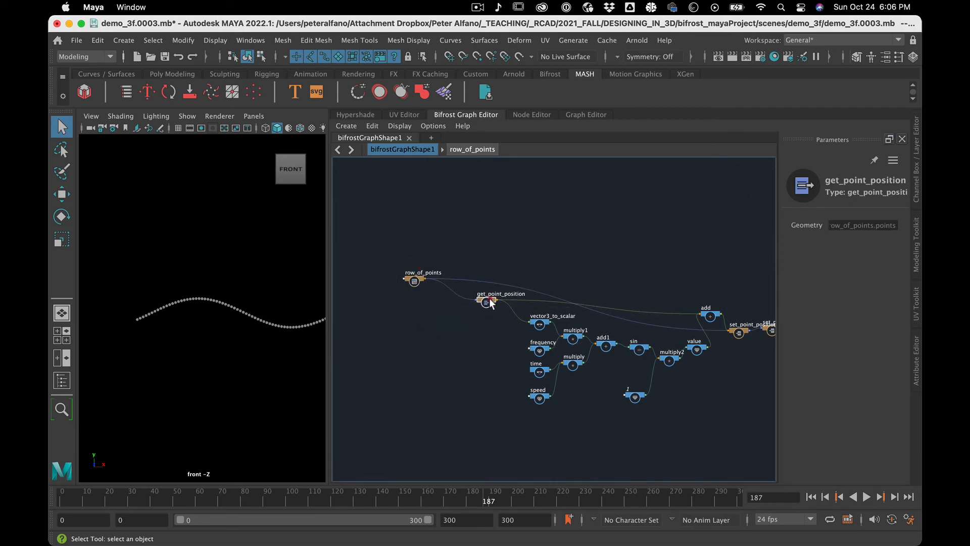
pyautogui.moveTo(715, 317); pyautogui.dragTo(694, 295)
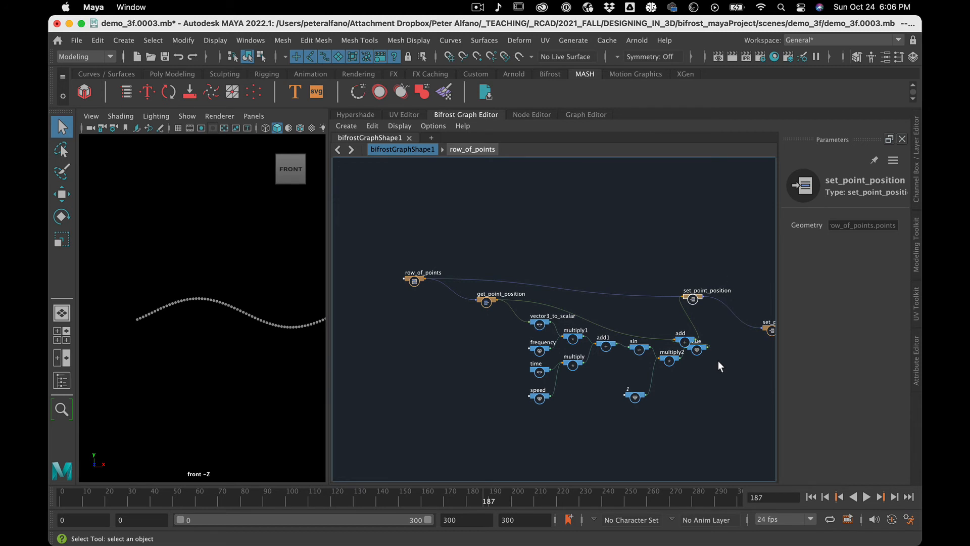
pyautogui.keyDown('alt'); pyautogui.moveTo(718, 360); pyautogui.dragTo(664, 353, button='middle'); pyautogui.keyUp('alt')
pyautogui.moveTo(712, 326); pyautogui.dragTo(691, 268)
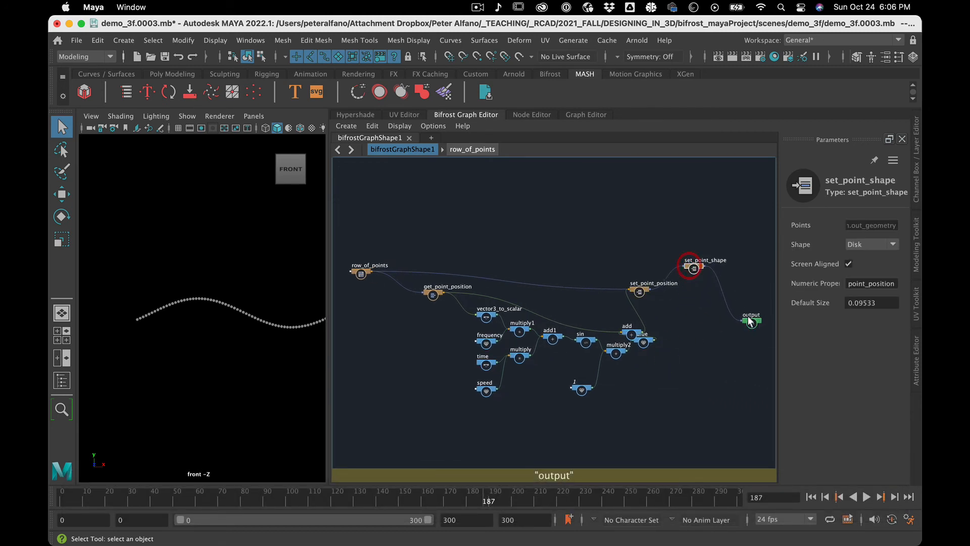
pyautogui.moveTo(750, 322); pyautogui.dragTo(739, 261)
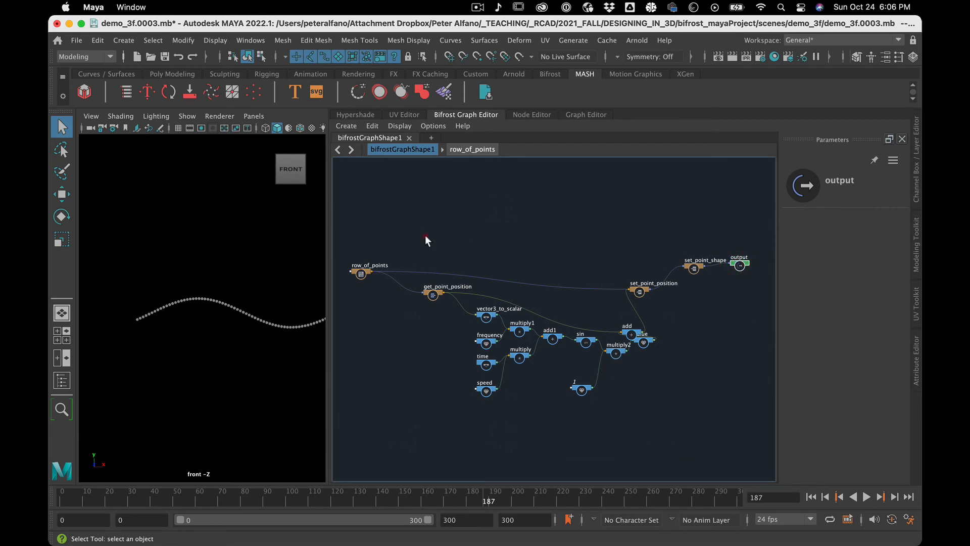
# Group all nodes from get_point_position through set_point_position into a compound, and line it up between row_of_points and set_point_shape.
pyautogui.moveTo(426, 235); pyautogui.dragTo(643, 441)
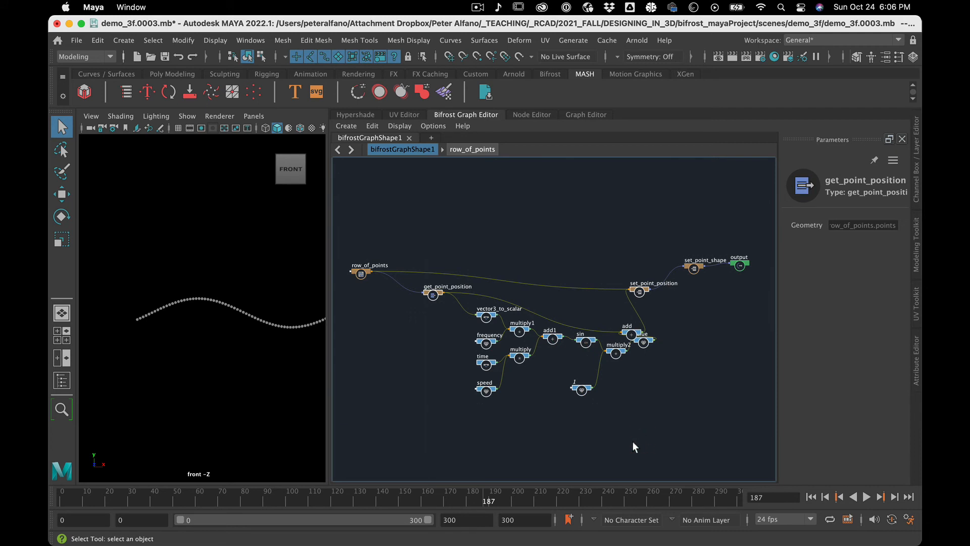
pyautogui.press('super+g')
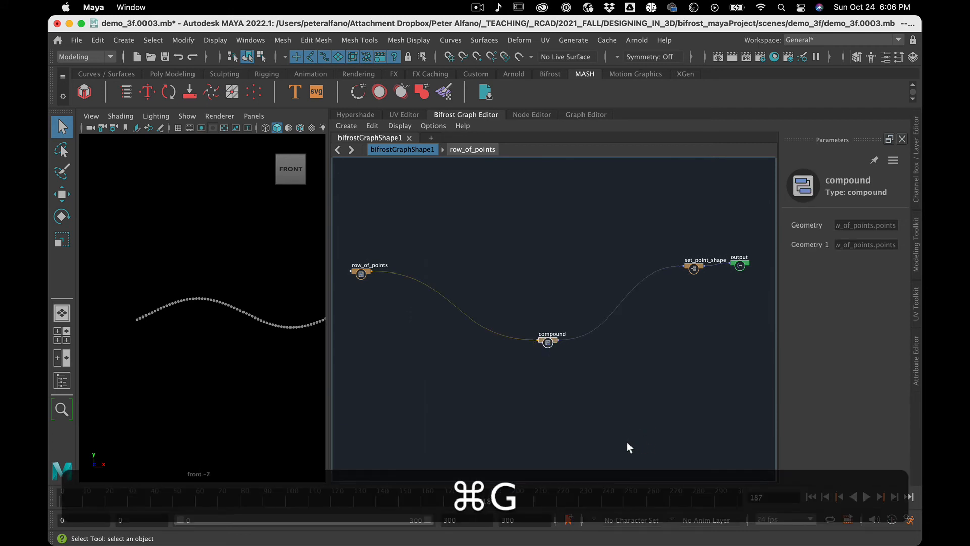
pyautogui.moveTo(551, 348); pyautogui.dragTo(506, 286)
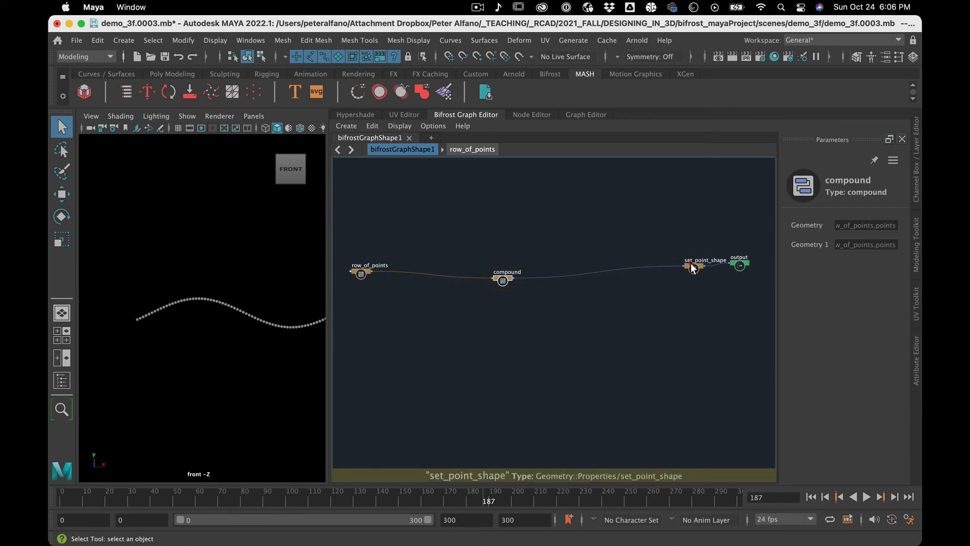
pyautogui.moveTo(689, 264); pyautogui.dragTo(609, 272)
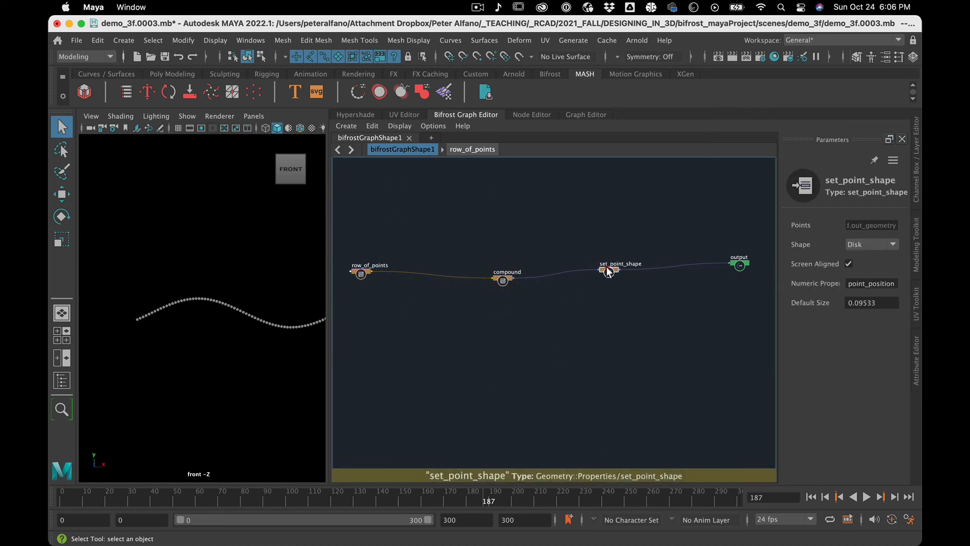
# Rename the compound node as sine_deformer.
pyautogui.rightClick(504, 278)
pyautogui.click(513, 287)
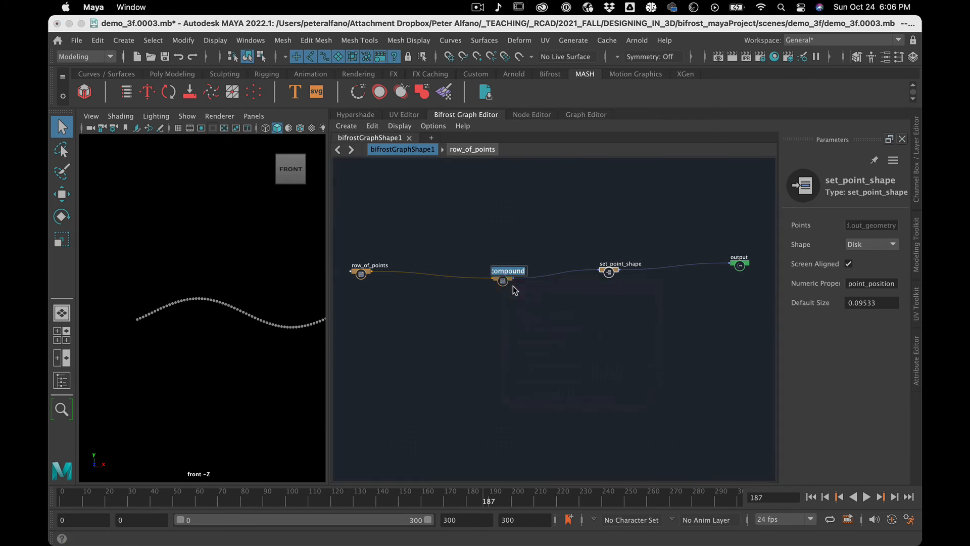
pyautogui.write('sine d')
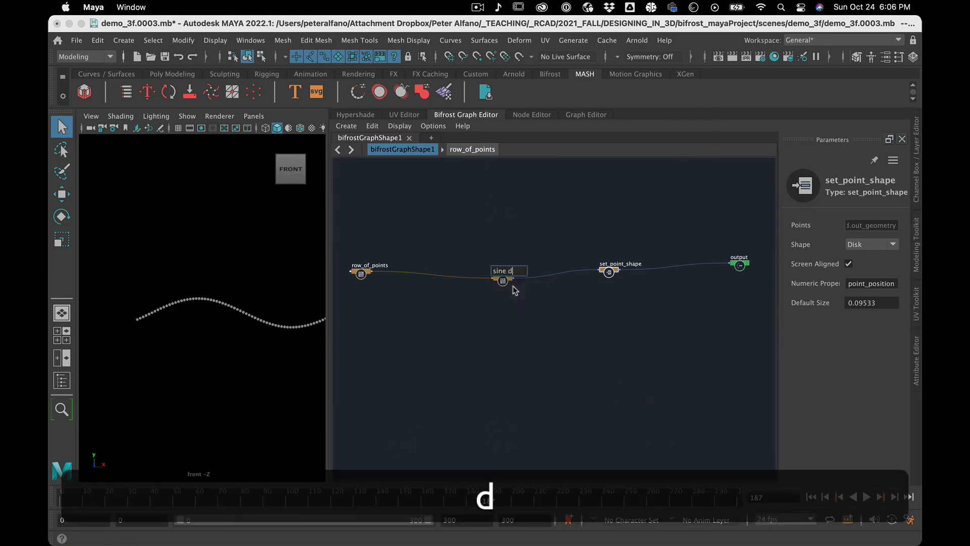
pyautogui.write('eformet')
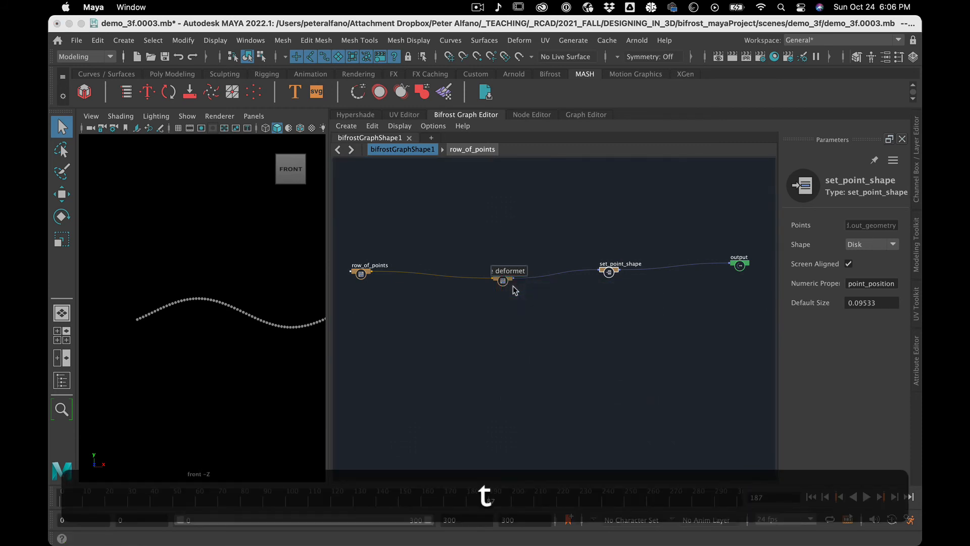
pyautogui.press('BackSpace')
pyautogui.write('r')
pyautogui.press('Return')
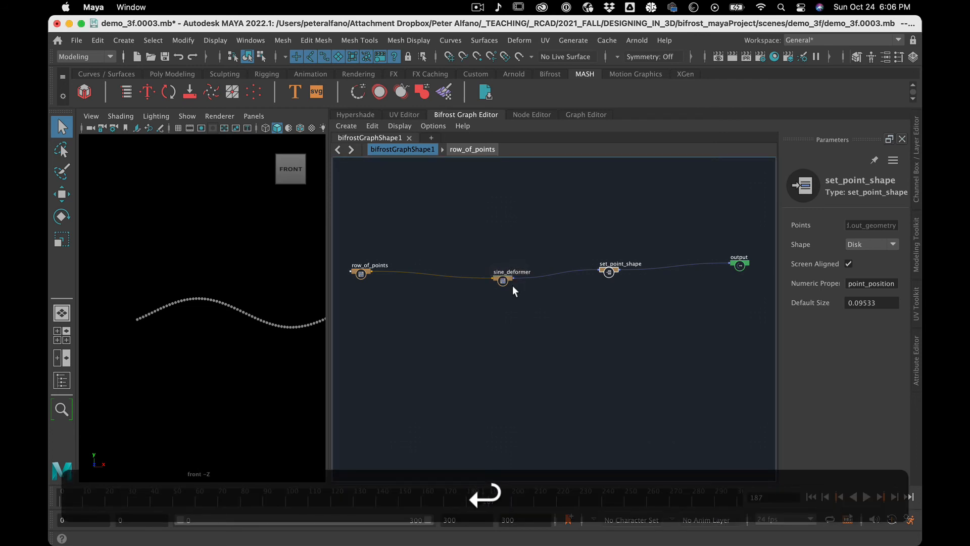
# Shift sine_deformer slightly higher and bring row_of_points closer in line with it.
pyautogui.click(505, 301)
pyautogui.moveTo(500, 272); pyautogui.dragTo(502, 260)
pyautogui.moveTo(362, 271); pyautogui.dragTo(442, 266)
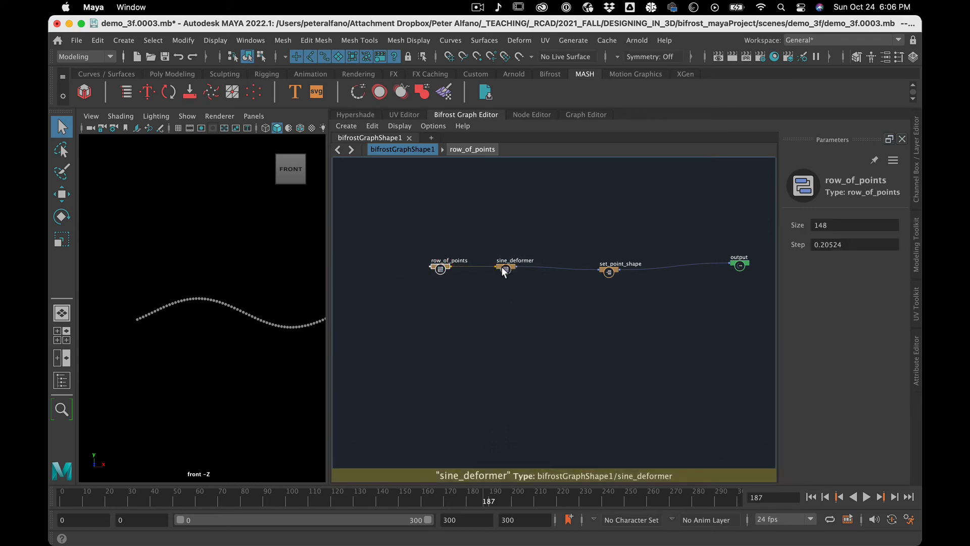
# Scrub the timeline to frame 150, and switch the layout to a single perspective view with the Outliner shown.
pyautogui.moveTo(80, 492); pyautogui.dragTo(398, 460)
pyautogui.click(383, 168)
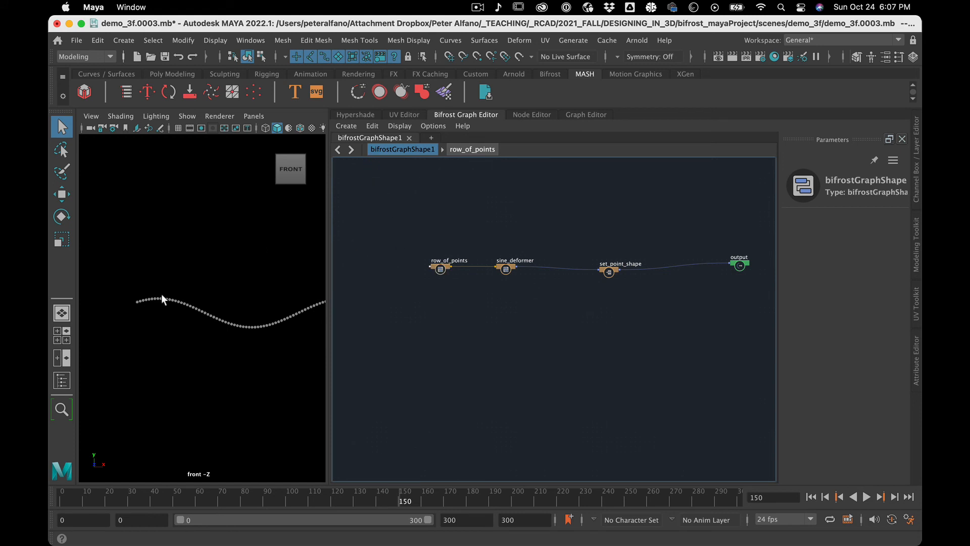
pyautogui.click(65, 357)
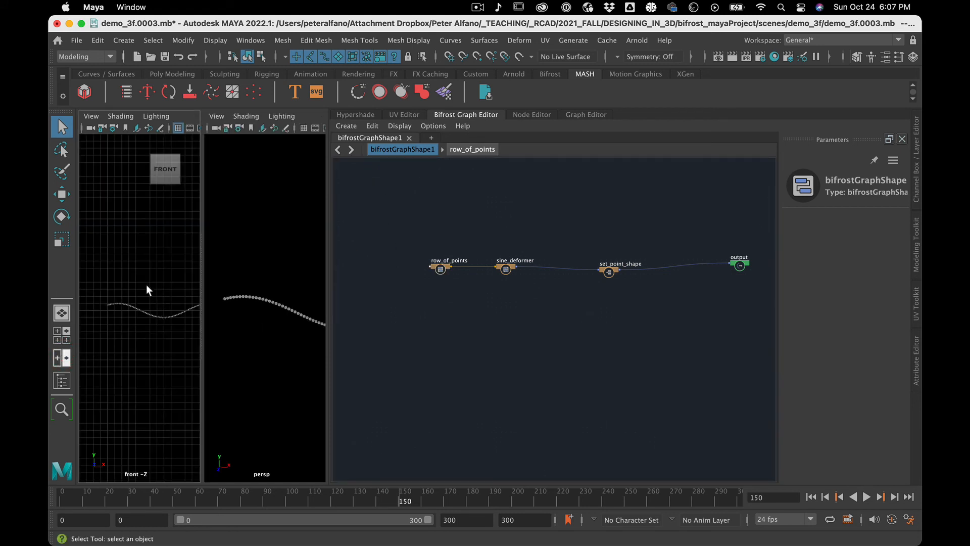
pyautogui.click(62, 380)
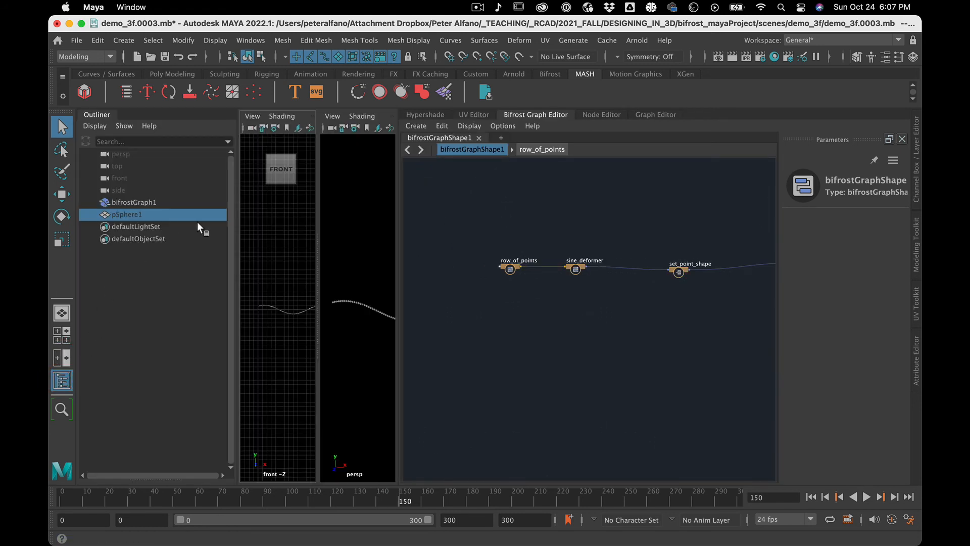
pyautogui.click(58, 316)
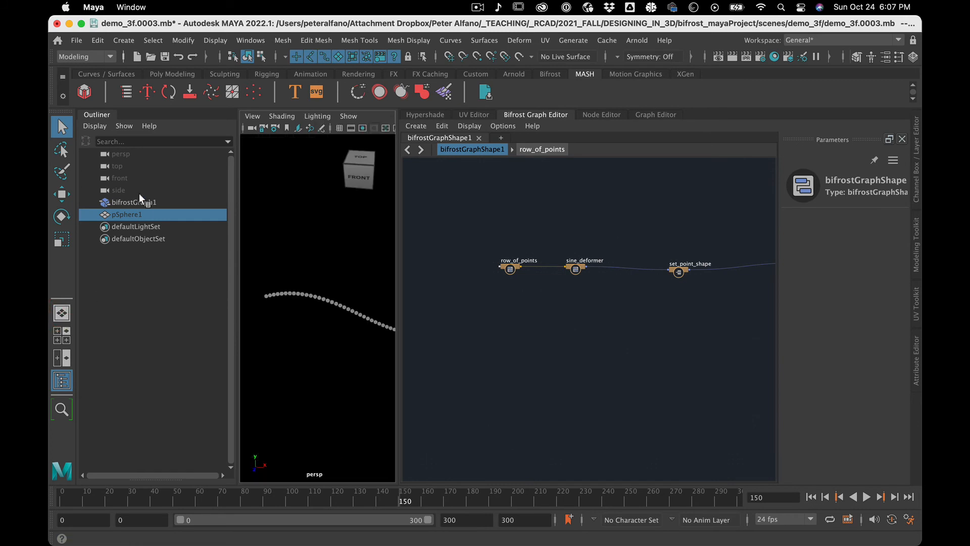
# Delete pSphere1 from the scene and create a polygon plane in its place.
pyautogui.press('BackSpace')
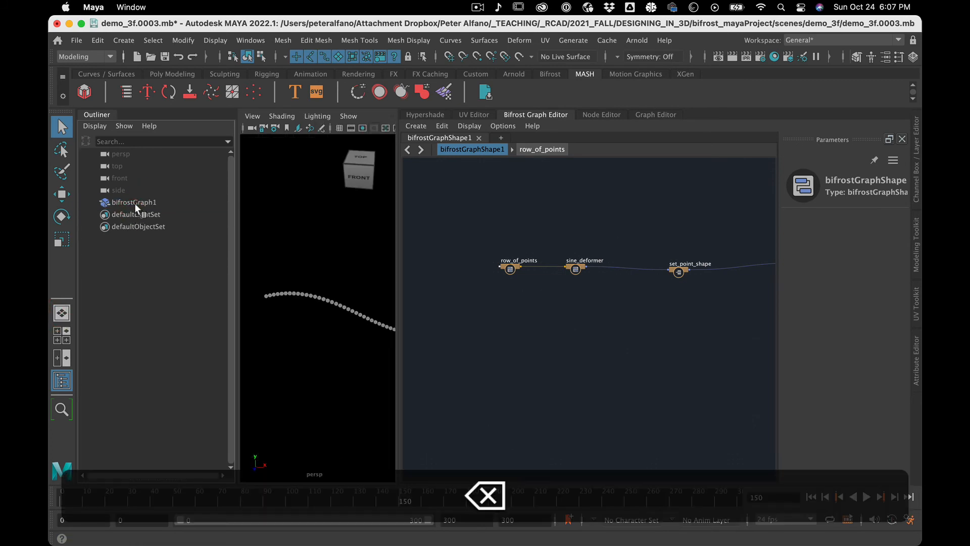
pyautogui.click(123, 40)
pyautogui.moveTo(212, 86)
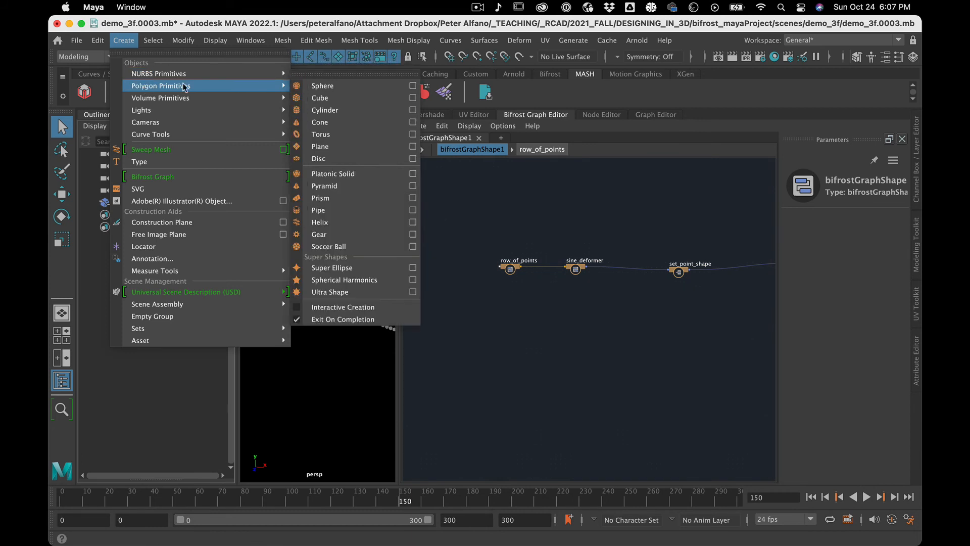
pyautogui.click(351, 148)
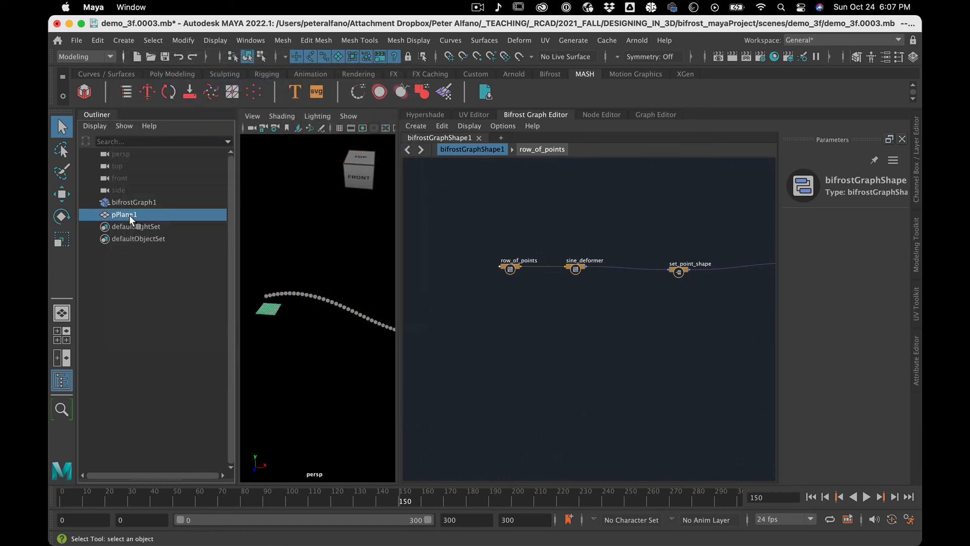
pyautogui.keyDown('ctrl'); pyautogui.moveTo(130, 216); pyautogui.dragTo(296, 212); pyautogui.keyUp('ctrl')
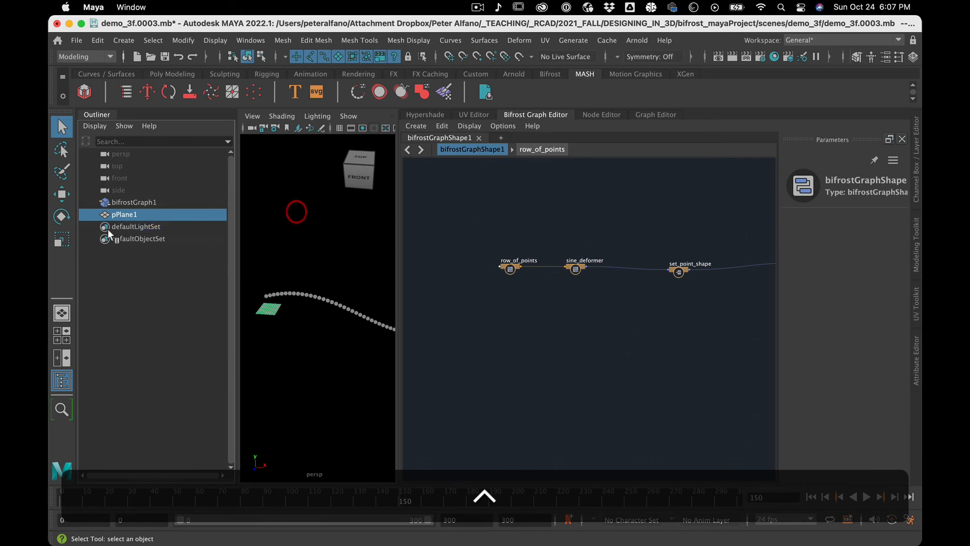
# Bring pPlane1 into the graph as an input node above row_of_points and sine_deformer.
pyautogui.moveTo(120, 212); pyautogui.dragTo(516, 219)
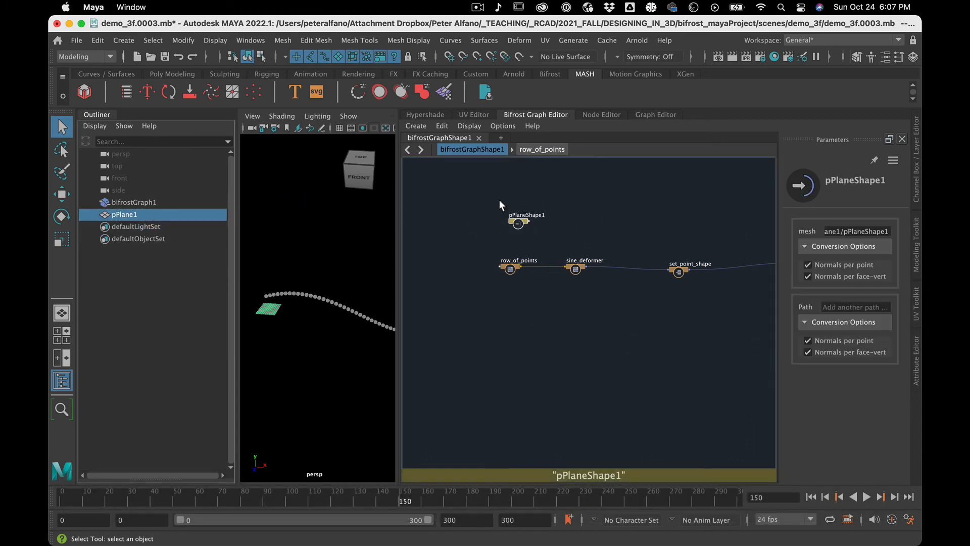
pyautogui.moveTo(592, 326); pyautogui.dragTo(592, 326)
pyautogui.press('f')
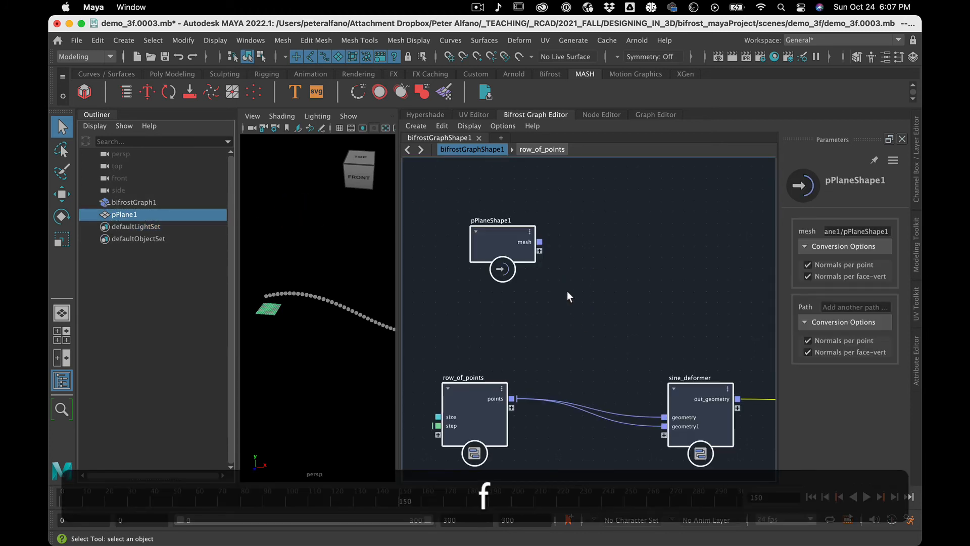
pyautogui.moveTo(519, 236); pyautogui.dragTo(488, 217, button='middle')
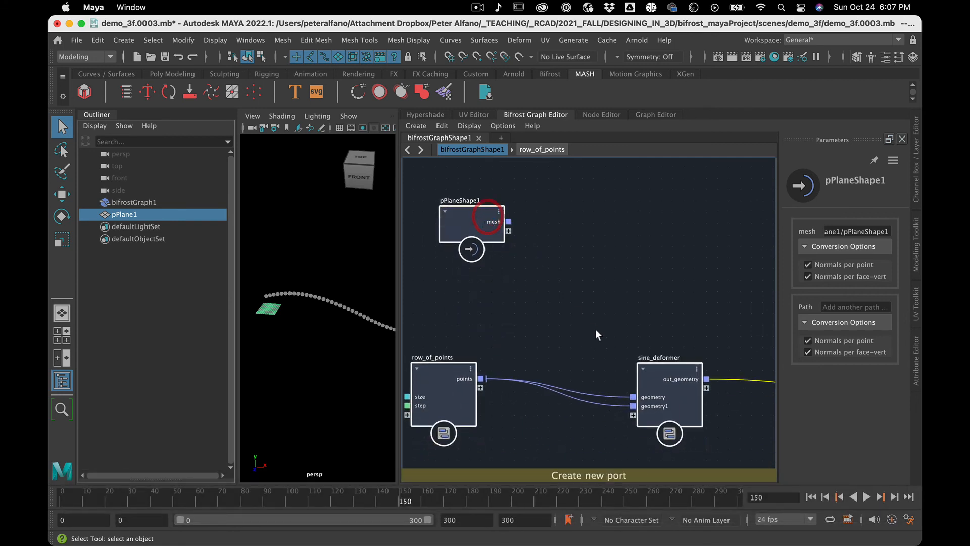
pyautogui.moveTo(674, 377); pyautogui.dragTo(660, 351, button='middle')
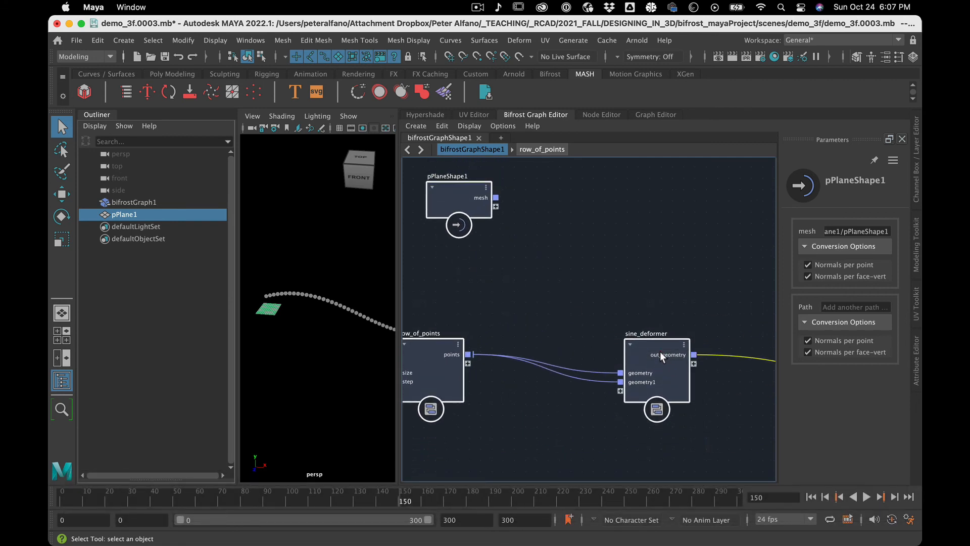
pyautogui.moveTo(440, 354); pyautogui.dragTo(434, 372, button='middle')
pyautogui.click(530, 272)
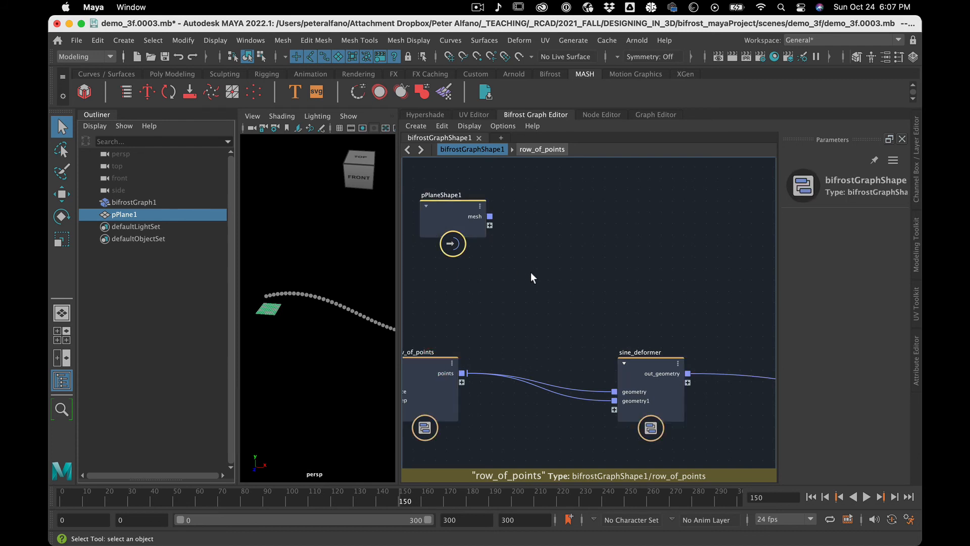
# Connect the mesh output of pPlaneShape1 to both the geometry and geometry1 inputs of sine_deformer.
pyautogui.moveTo(489, 217); pyautogui.dragTo(614, 392)
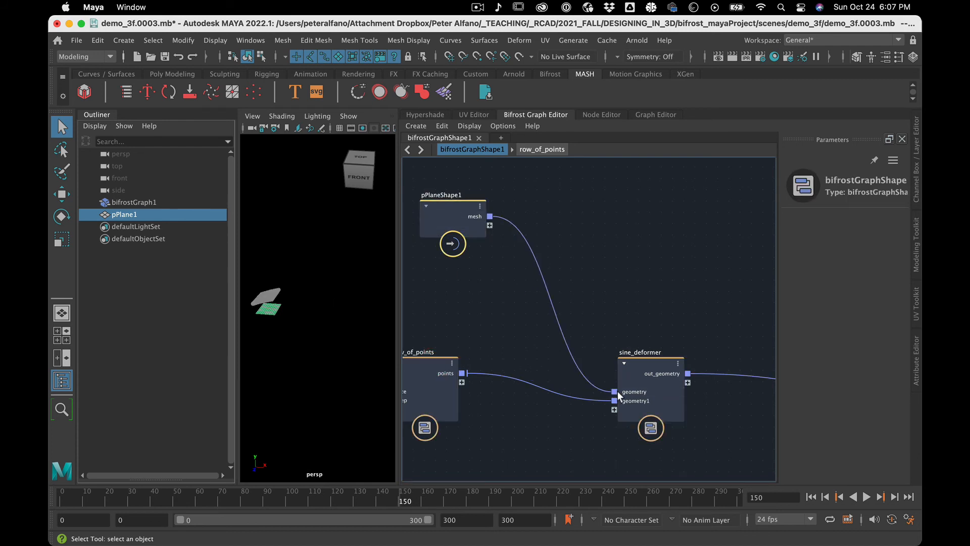
pyautogui.moveTo(490, 216); pyautogui.dragTo(621, 394)
pyautogui.moveTo(490, 216); pyautogui.dragTo(620, 398)
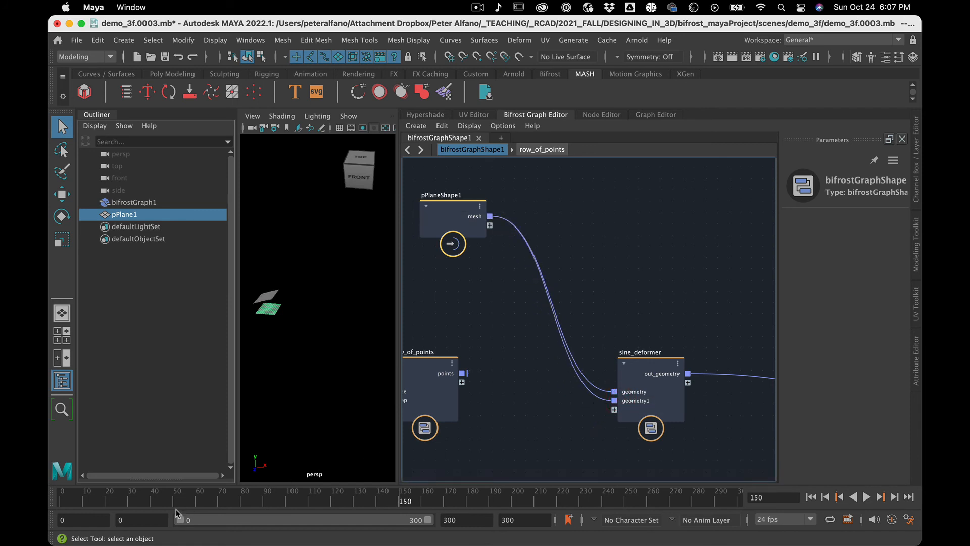
# Play the timeline to check how the plane moves through sine_deformer, and stop the playback.
pyautogui.click(180, 493)
pyautogui.hotkey('alt', 'v')
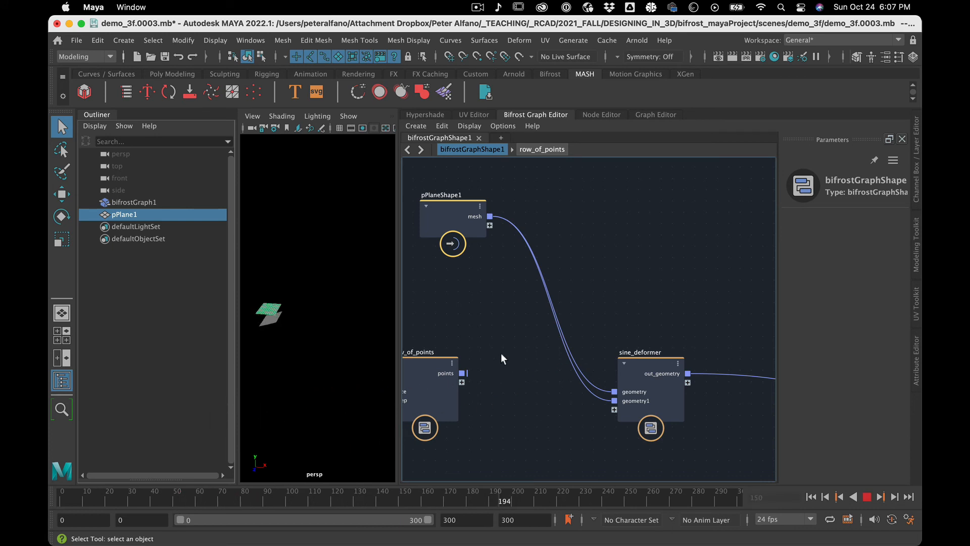
pyautogui.hotkey('alt', 'v')
pyautogui.scroll(1, 521, 362)
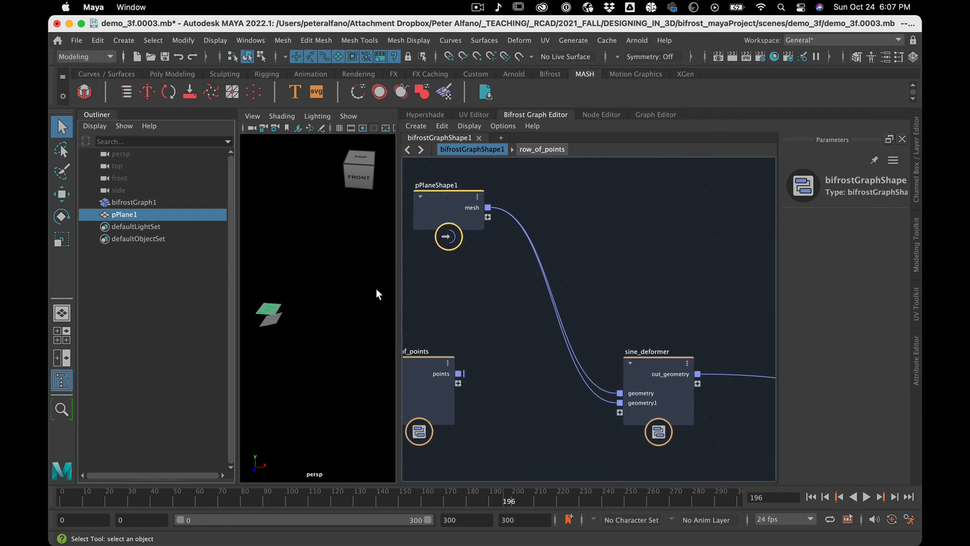
# Set polyPlane1's width to 38.643, with 50 subdivisions along the width and 1 along the height.
pyautogui.click(134, 199)
pyautogui.click(131, 212)
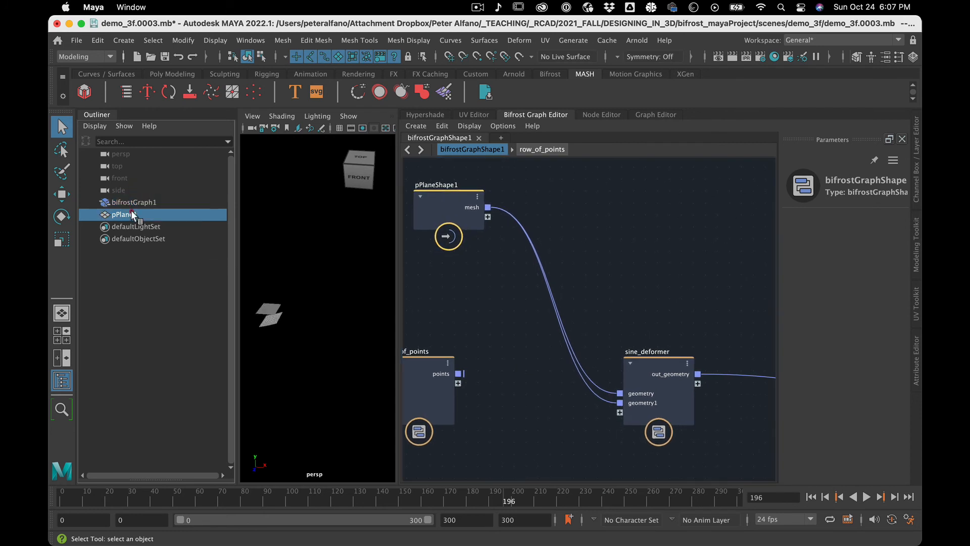
pyautogui.click(918, 347)
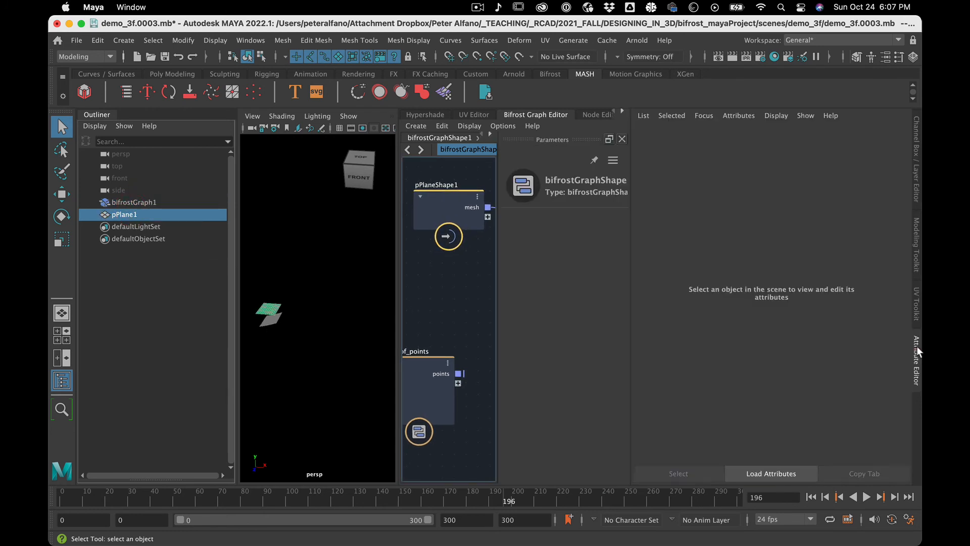
pyautogui.click(761, 137)
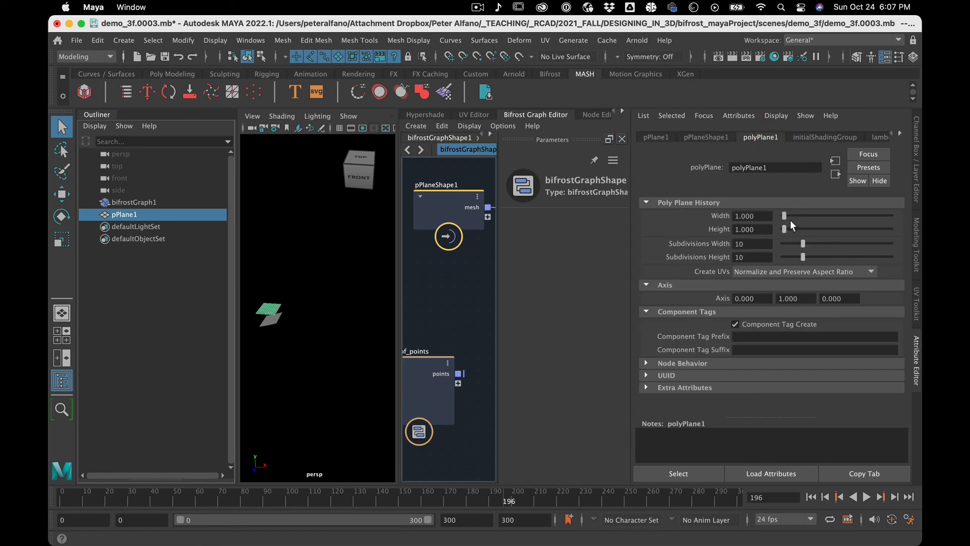
pyautogui.moveTo(785, 214); pyautogui.dragTo(825, 218)
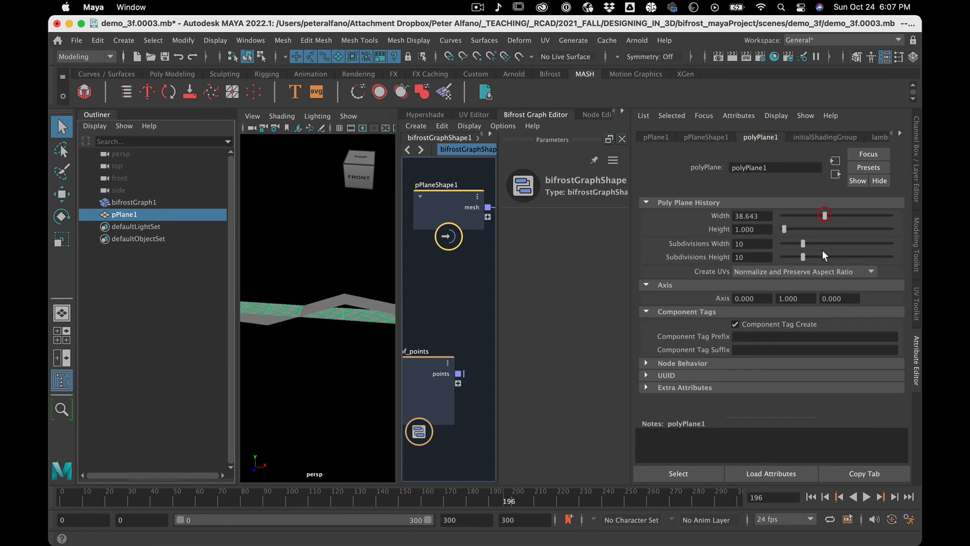
pyautogui.moveTo(803, 254); pyautogui.dragTo(847, 233)
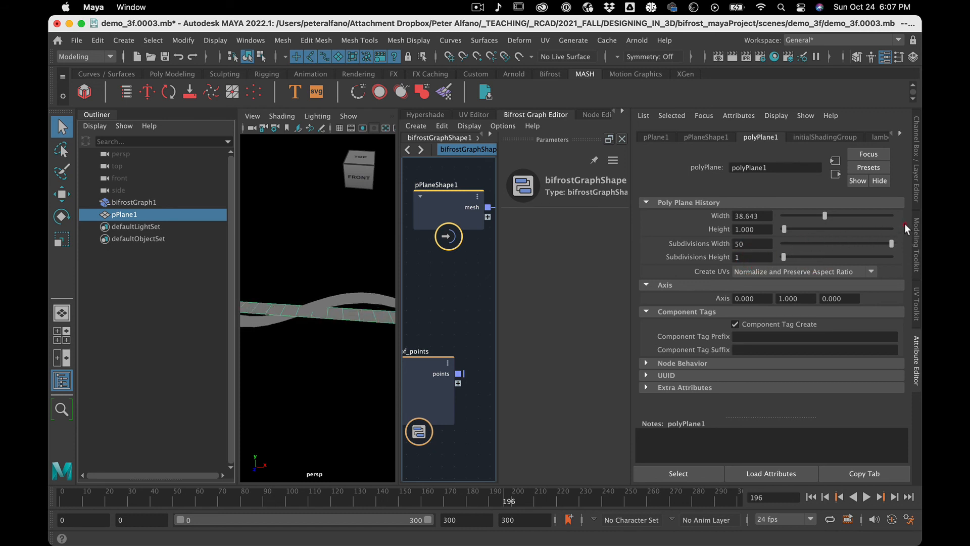
# Play the timeline to review the wave running along the lengthened, subdivided plane, and stop the playback.
pyautogui.hotkey('alt', 'v')
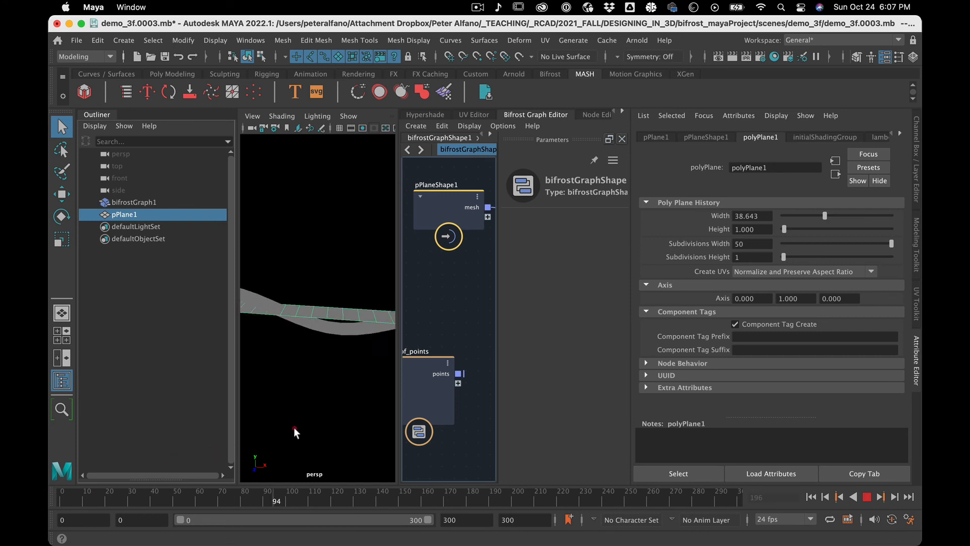
pyautogui.hotkey('alt', 'v')
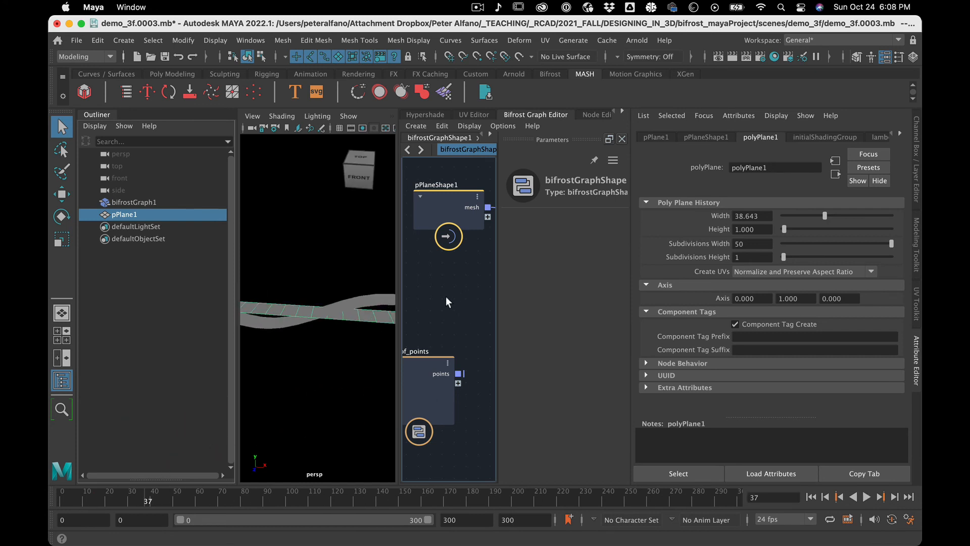
pyautogui.scroll(-4, 446, 296)
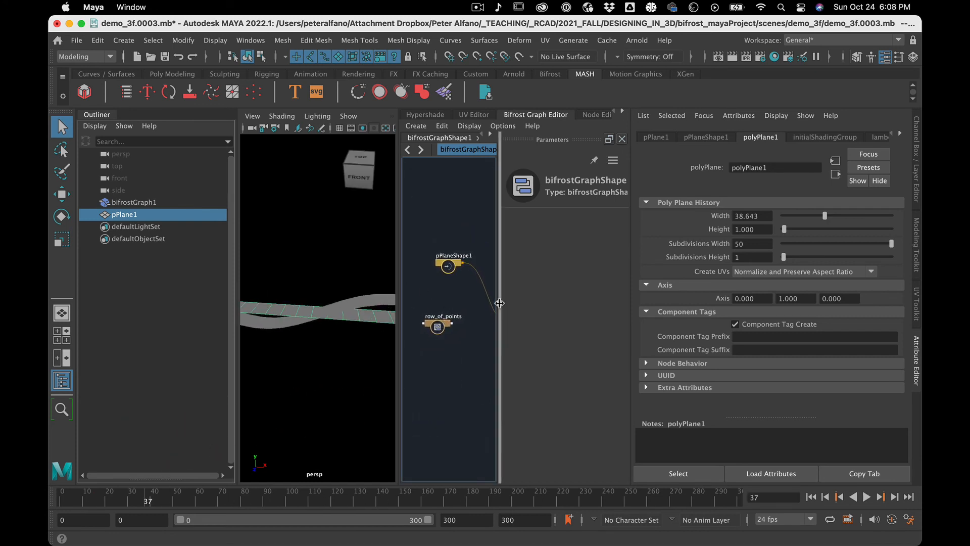
# Hide the Attribute Editor, restore the wide graph editor, and move row_of_points closer to sine_deformer.
pyautogui.click(915, 355)
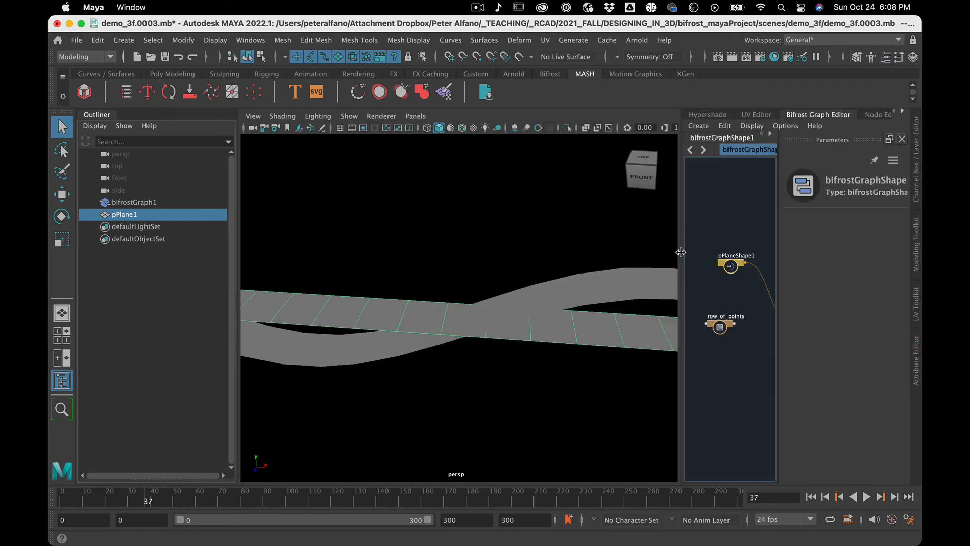
pyautogui.moveTo(680, 252); pyautogui.dragTo(373, 241)
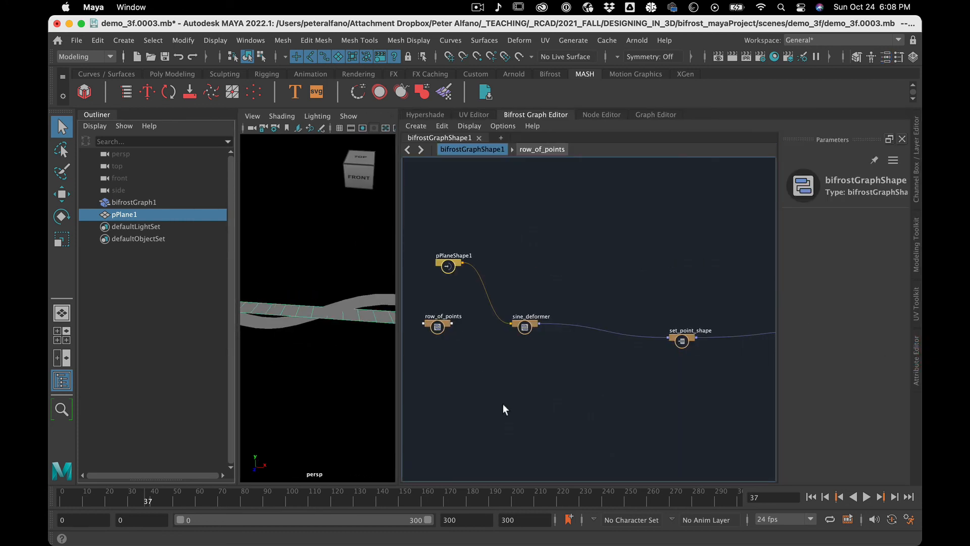
pyautogui.moveTo(439, 328); pyautogui.dragTo(473, 342)
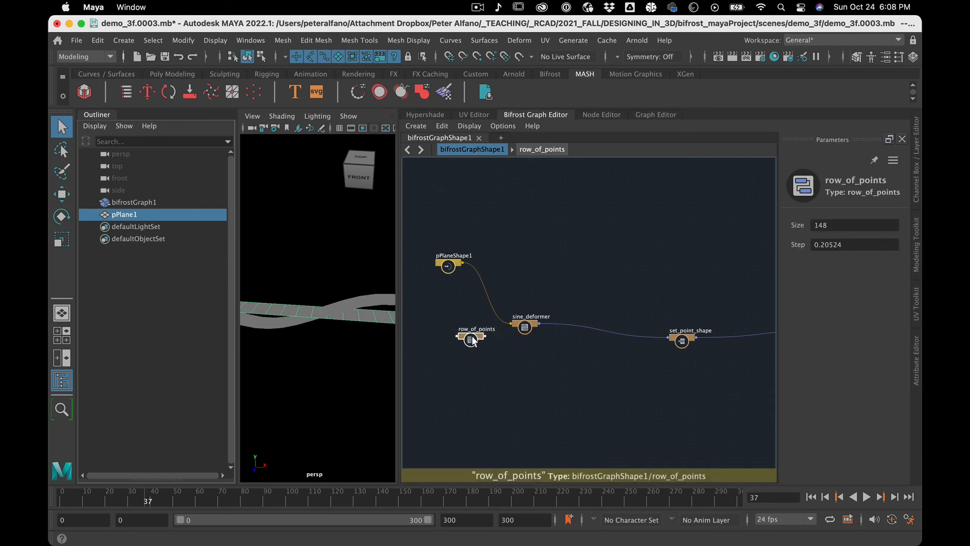
# Delete pPlane1 from the scene and its pPlaneShape1 input node from the graph.
pyautogui.click(152, 213)
pyautogui.press('BackSpace')
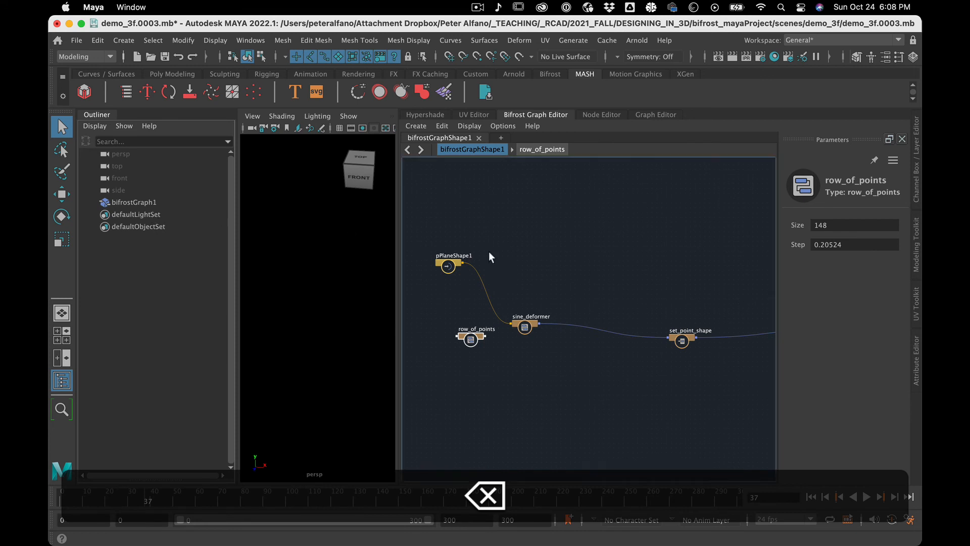
pyautogui.click(439, 265)
pyautogui.press('BackSpace')
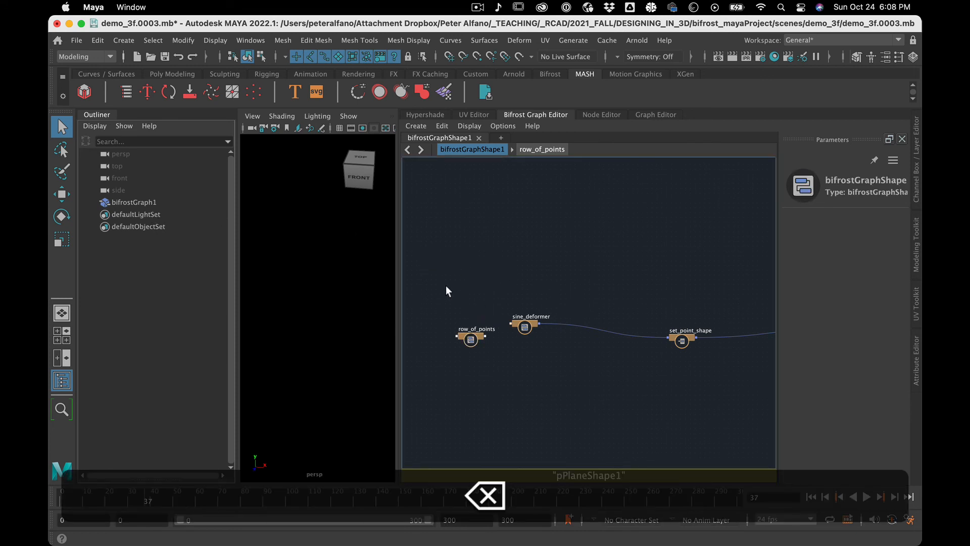
# Reconnect the points output of row_of_points to the geometry and geometry1 inputs of sine_deformer.
pyautogui.moveTo(446, 287); pyautogui.dragTo(564, 402)
pyautogui.press('f')
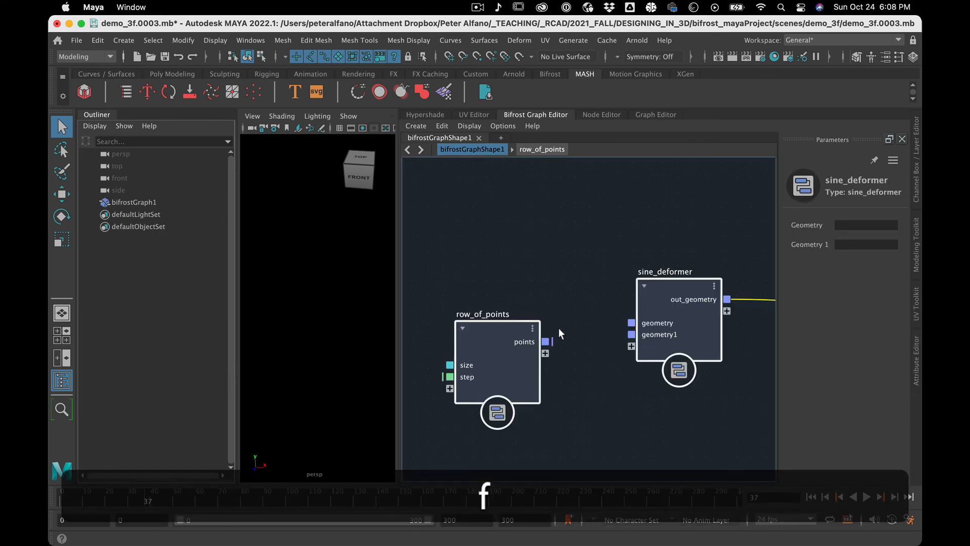
pyautogui.moveTo(632, 322); pyautogui.dragTo(551, 334)
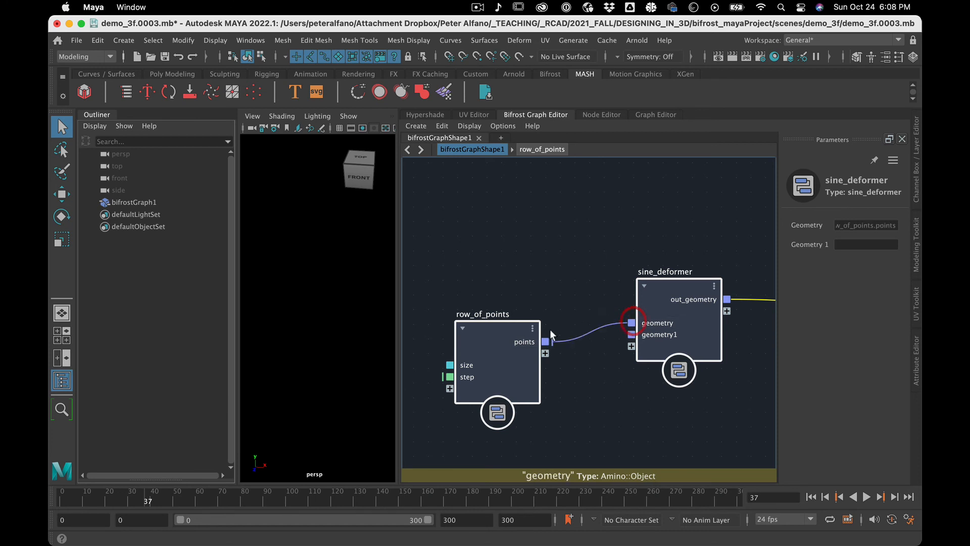
pyautogui.moveTo(661, 284); pyautogui.dragTo(668, 307, button='middle')
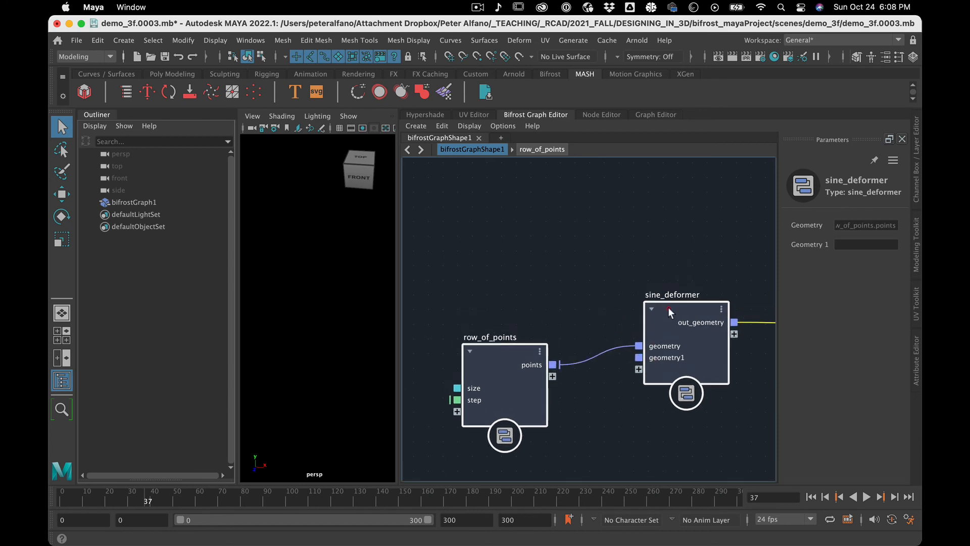
pyautogui.click(554, 313)
pyautogui.moveTo(510, 356); pyautogui.dragTo(640, 358)
# Enter the sine_deformer compound, move its output node below get_point_position, and raise the input node above it.
pyautogui.doubleClick(682, 311)
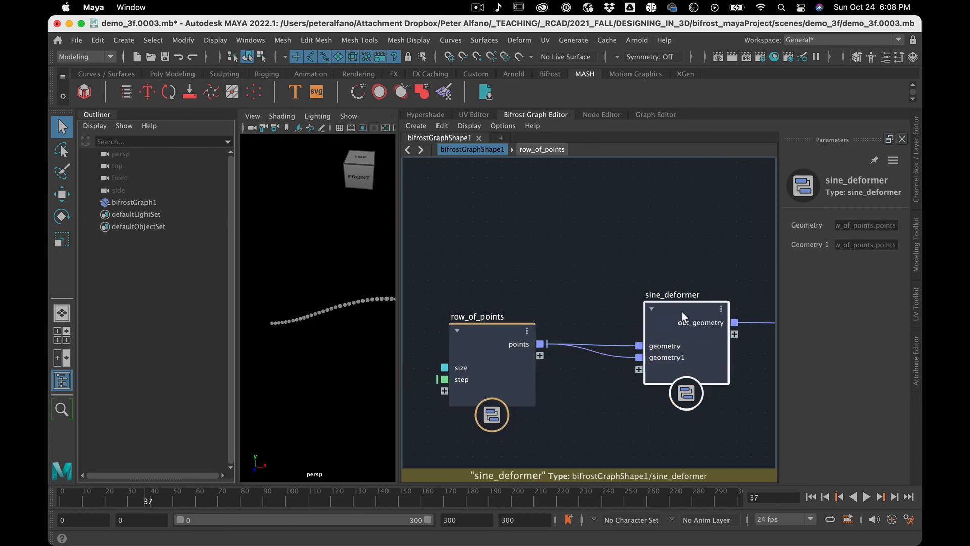
pyautogui.scroll(-6, 559, 381)
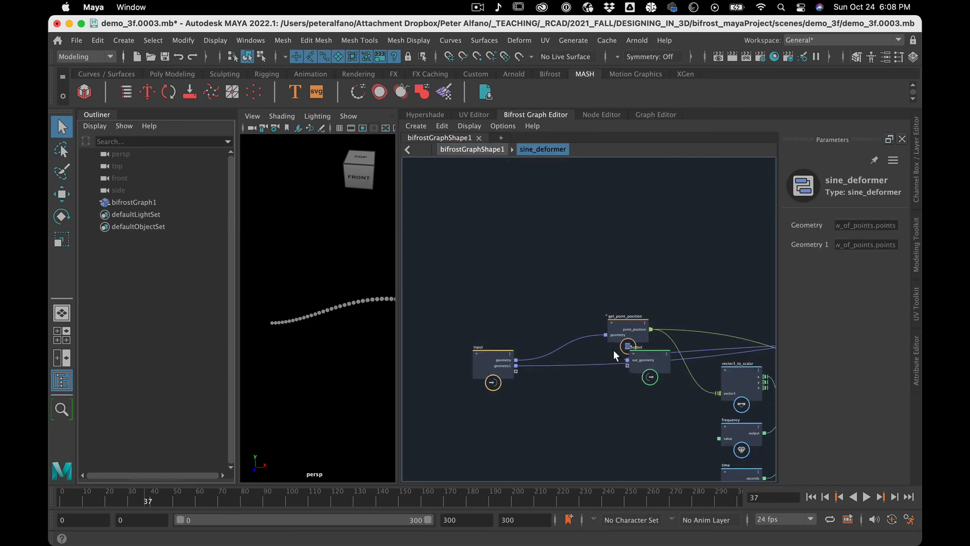
pyautogui.moveTo(657, 362); pyautogui.dragTo(660, 409)
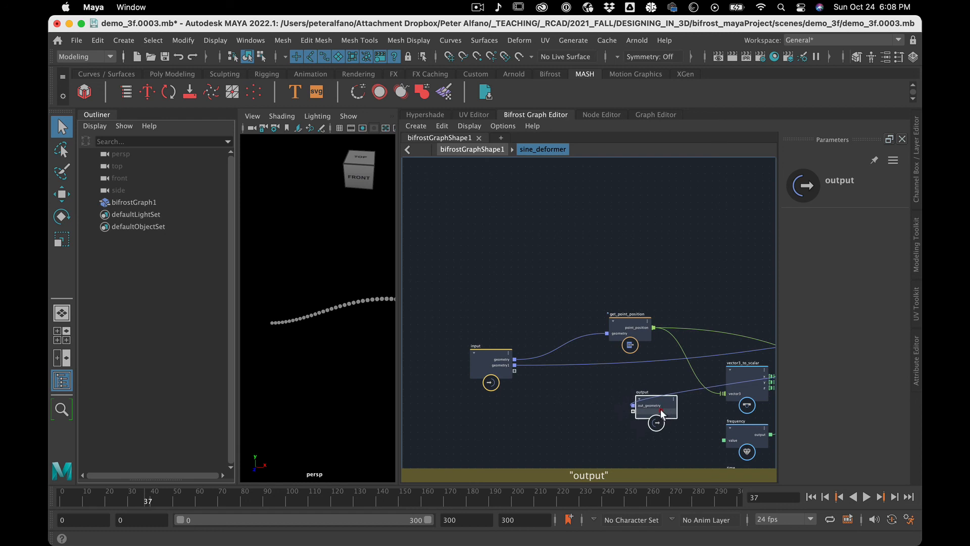
pyautogui.moveTo(483, 368); pyautogui.dragTo(660, 266)
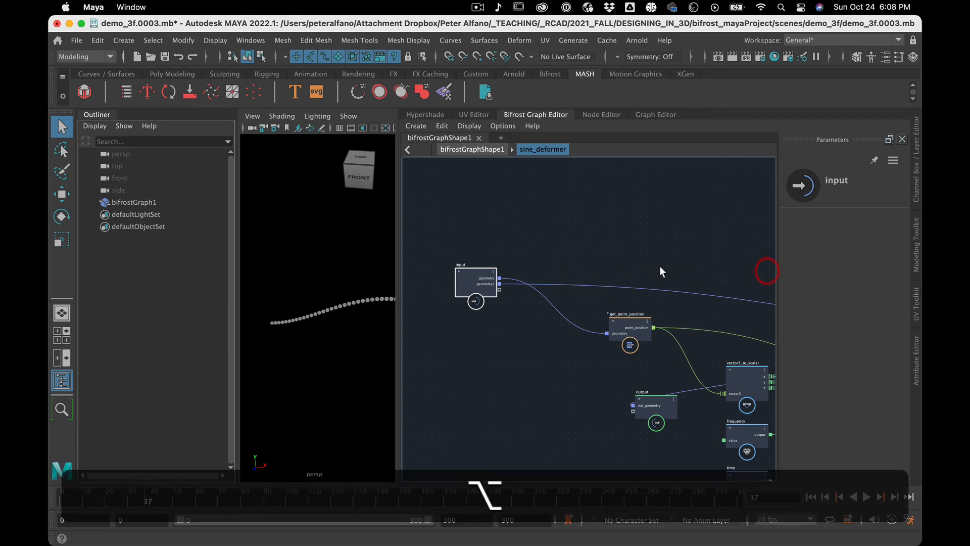
# Move set_point_position beside the input node, just above get_point_position.
pyautogui.scroll(-3, 660, 266)
pyautogui.keyDown('alt'); pyautogui.moveTo(684, 263); pyautogui.dragTo(539, 245, button='middle'); pyautogui.keyUp('alt')
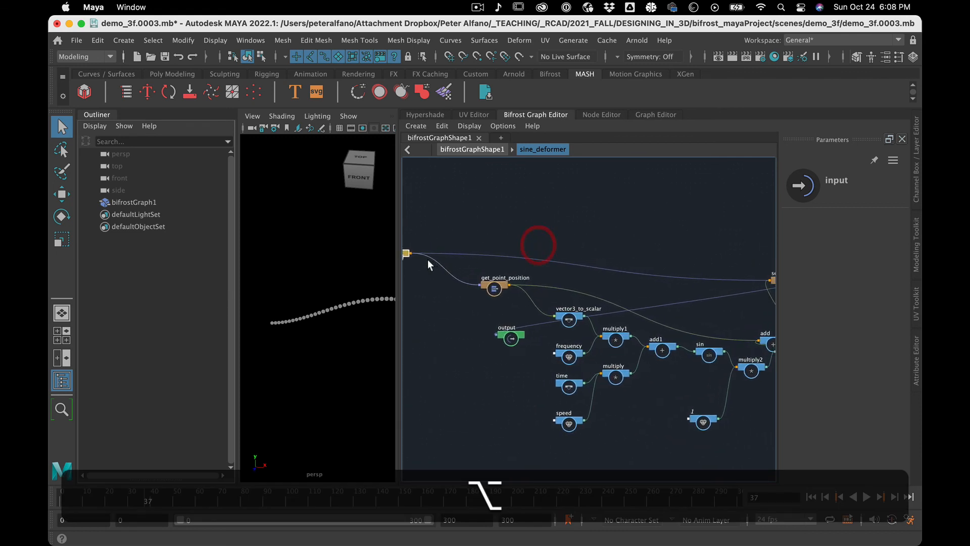
pyautogui.click(544, 234)
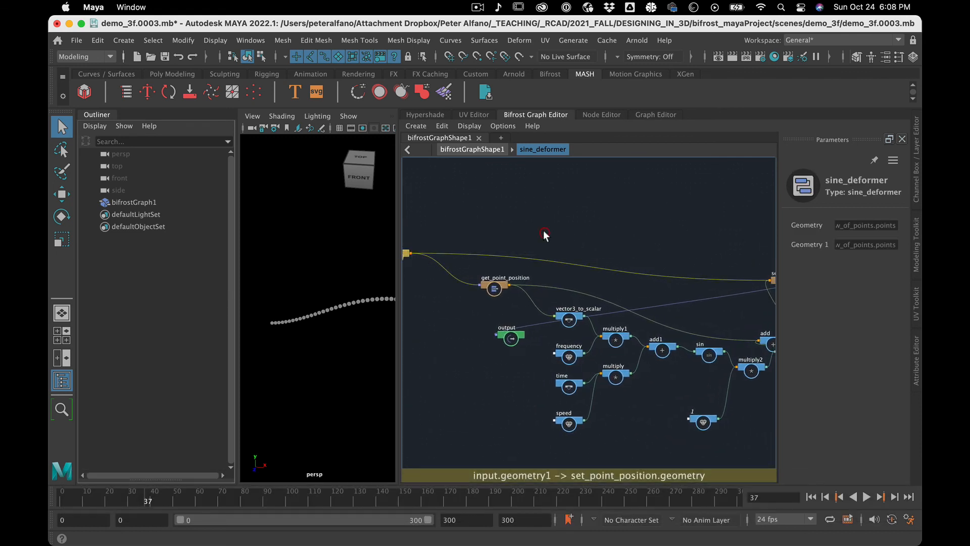
pyautogui.scroll(-3, 635, 236)
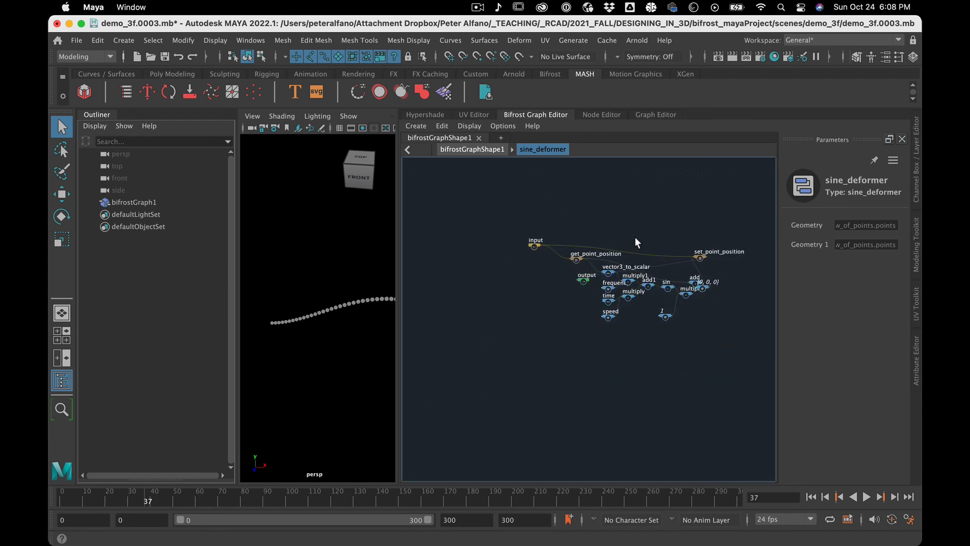
pyautogui.scroll(1, 635, 237)
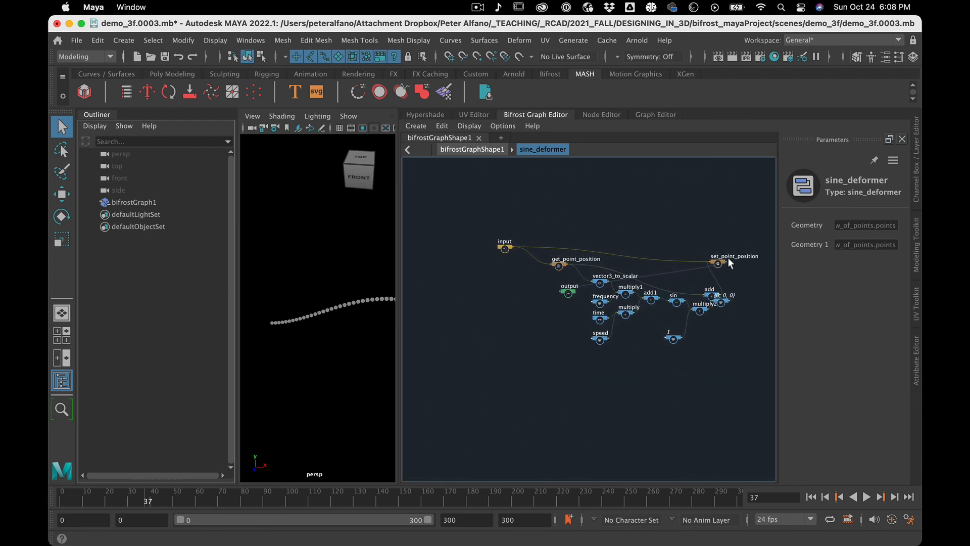
pyautogui.moveTo(729, 258); pyautogui.dragTo(588, 212)
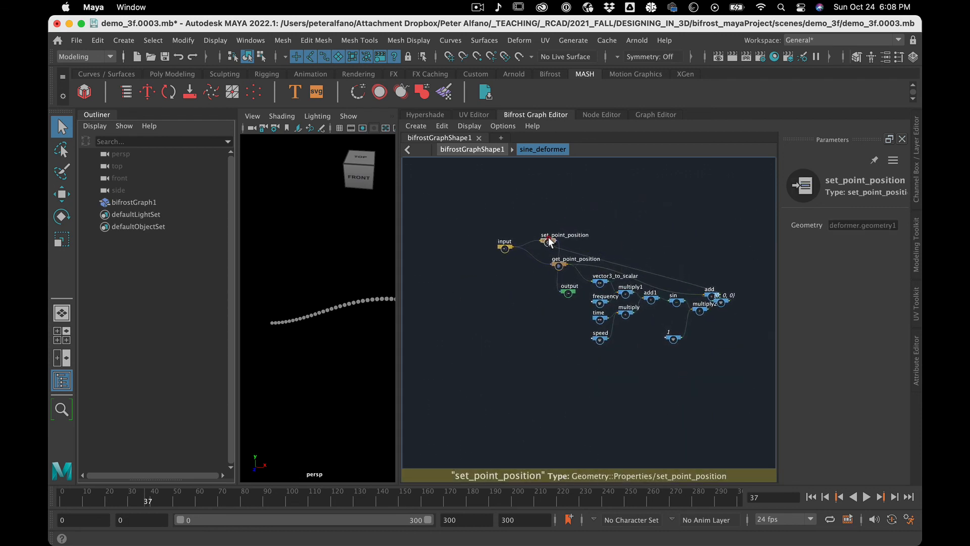
pyautogui.scroll(5, 551, 238)
pyautogui.scroll(3, 550, 238)
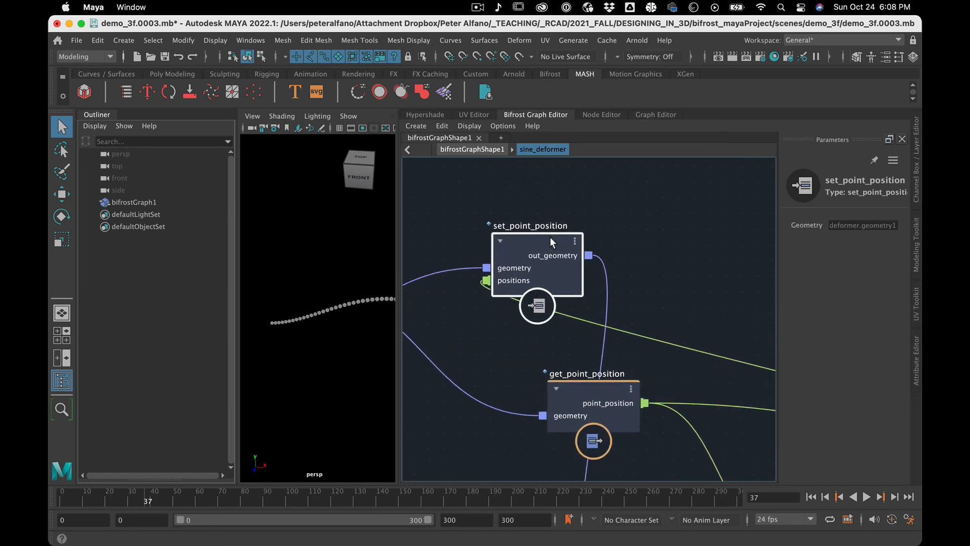
# Connect the input node's geometry port to set_point_position's geometry and delete the unused geometry1 port.
pyautogui.keyDown('alt'); pyautogui.moveTo(498, 317); pyautogui.dragTo(694, 287, button='middle'); pyautogui.keyUp('alt')
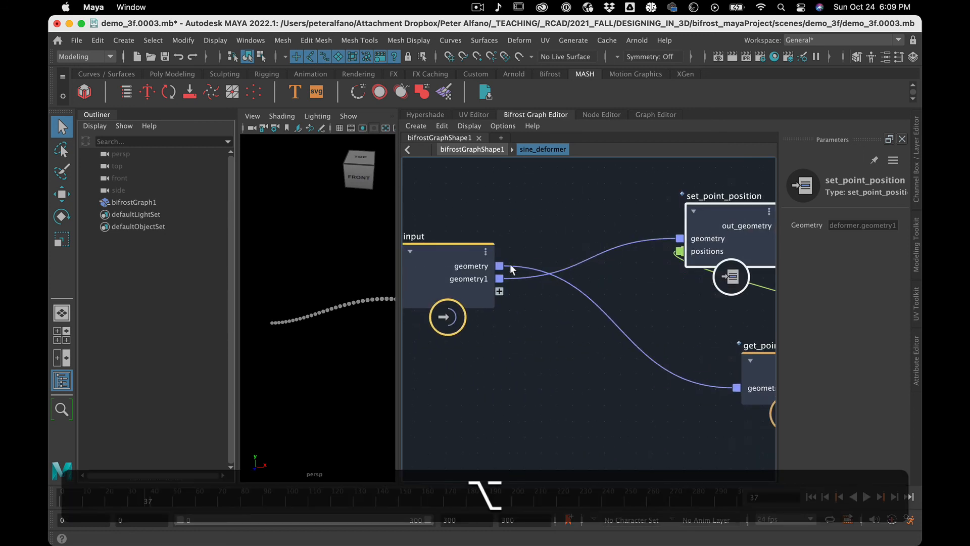
pyautogui.moveTo(501, 266); pyautogui.dragTo(682, 239)
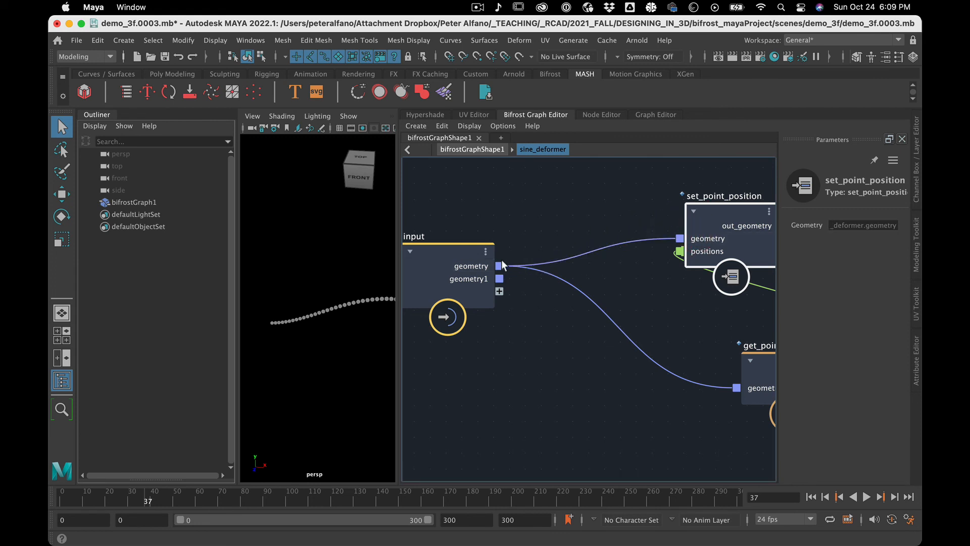
pyautogui.rightClick(468, 280)
pyautogui.click(487, 300)
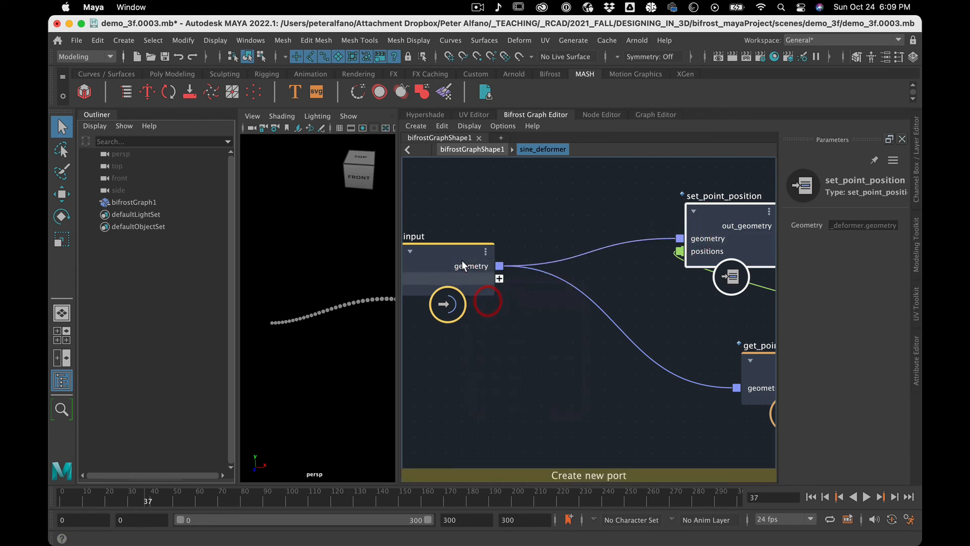
# Move the frequency and speed nodes out of the multiply network to the area below the input node.
pyautogui.moveTo(459, 250); pyautogui.dragTo(484, 257)
pyautogui.scroll(-5, 548, 329)
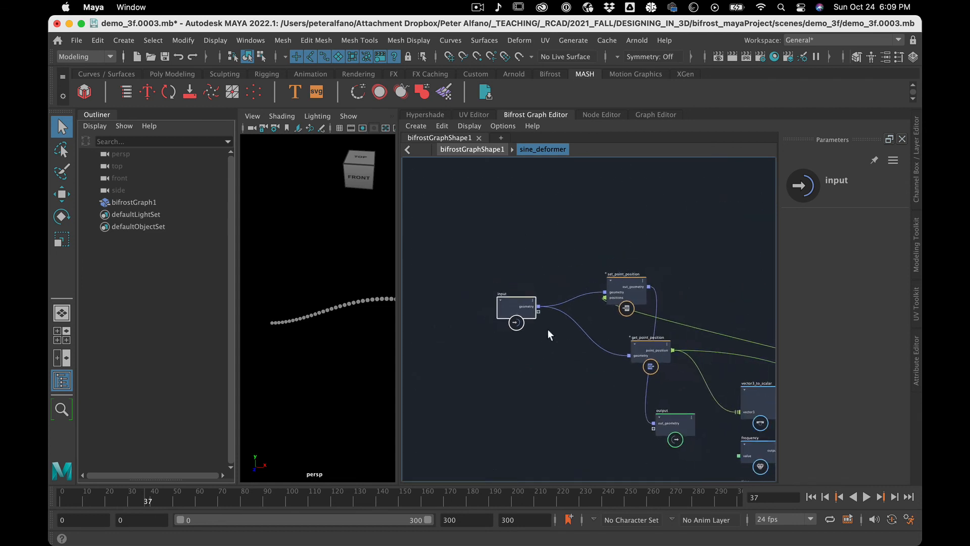
pyautogui.scroll(5, 548, 329)
pyautogui.scroll(-3, 548, 329)
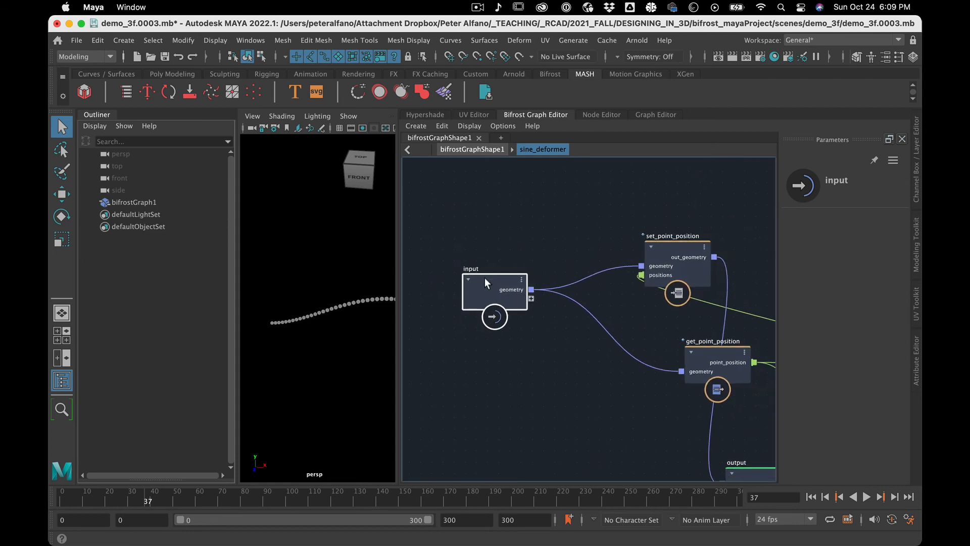
pyautogui.scroll(-5, 601, 372)
pyautogui.scroll(1, 601, 372)
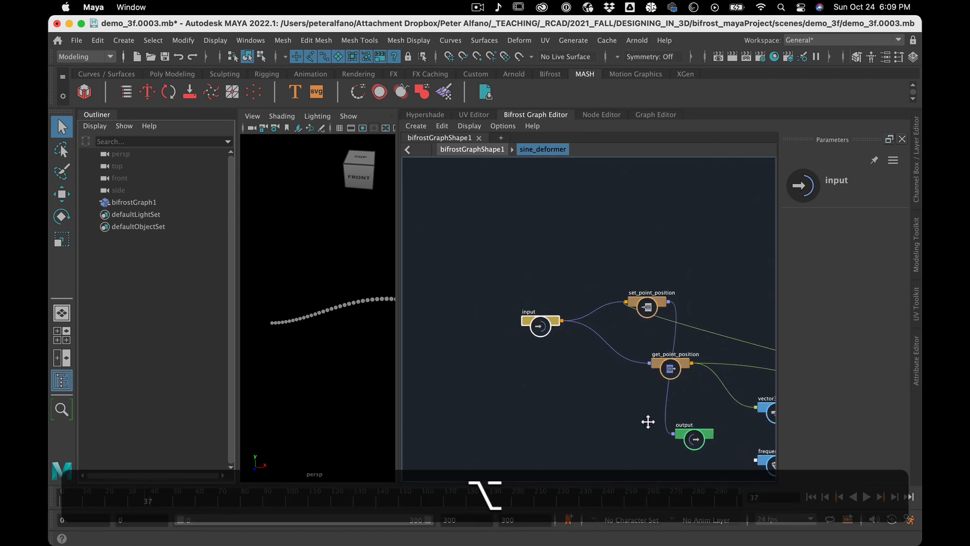
pyautogui.keyDown('alt'); pyautogui.moveTo(649, 421); pyautogui.dragTo(567, 342, button='middle'); pyautogui.keyUp('alt')
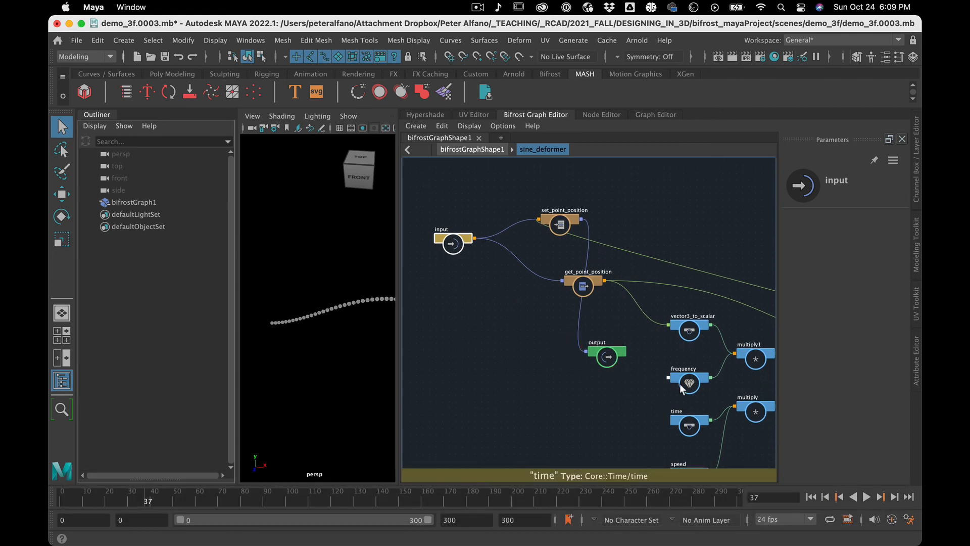
pyautogui.moveTo(681, 383); pyautogui.dragTo(650, 177)
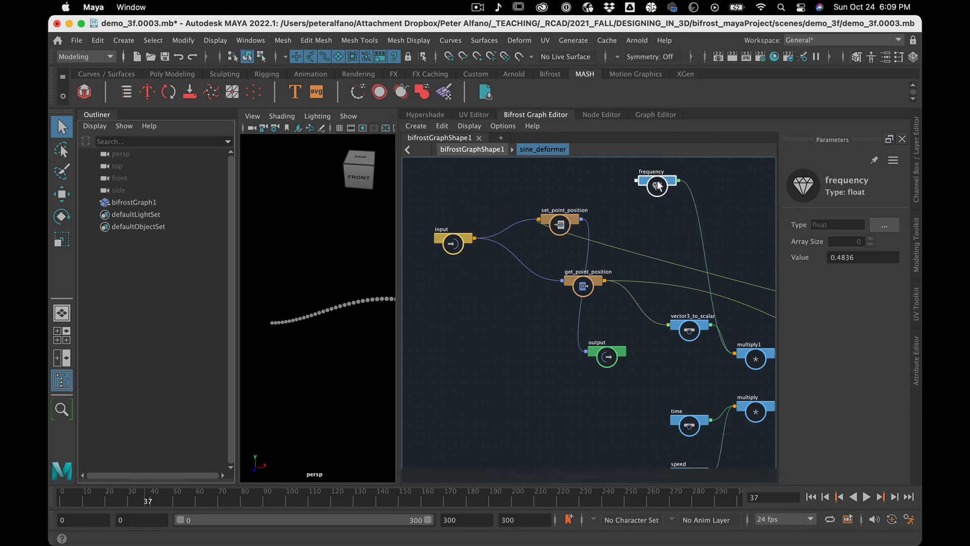
pyautogui.moveTo(658, 184); pyautogui.dragTo(466, 328)
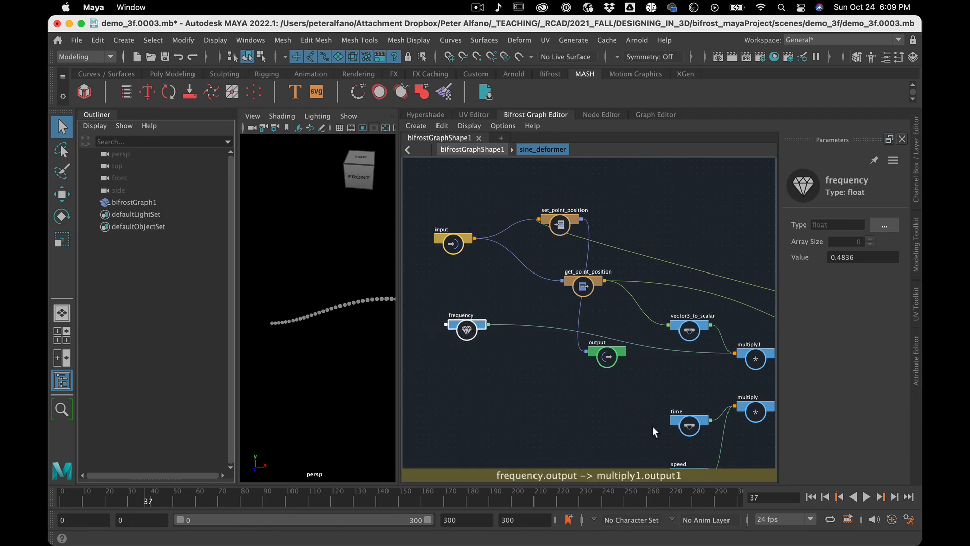
pyautogui.keyDown('alt'); pyautogui.moveTo(653, 426); pyautogui.dragTo(672, 318, button='middle'); pyautogui.keyUp('alt')
pyautogui.moveTo(700, 359); pyautogui.dragTo(505, 270)
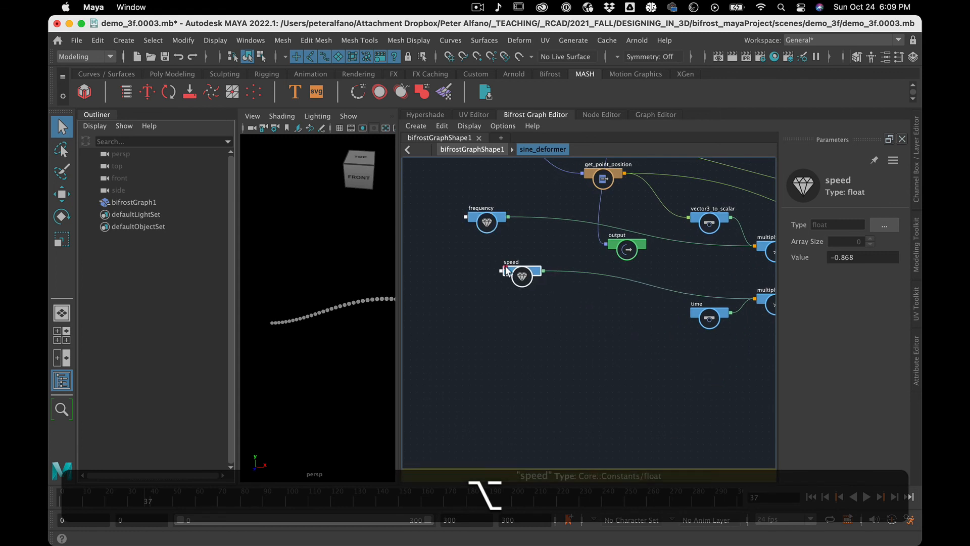
# Display the node name instead of the value on the amplitude float node feeding multiply2.
pyautogui.keyDown('alt'); pyautogui.moveTo(590, 297); pyautogui.dragTo(304, 343, button='middle'); pyautogui.keyUp('alt')
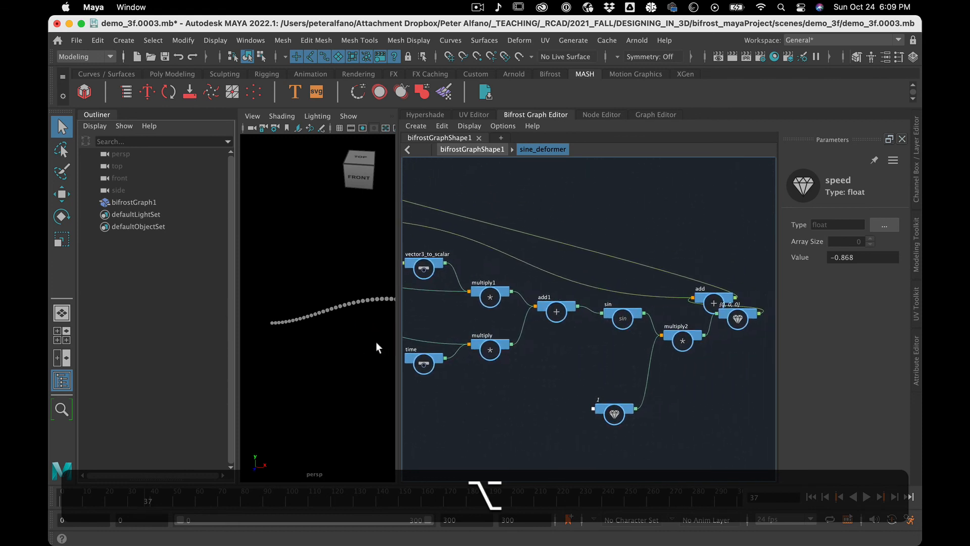
pyautogui.click(611, 410)
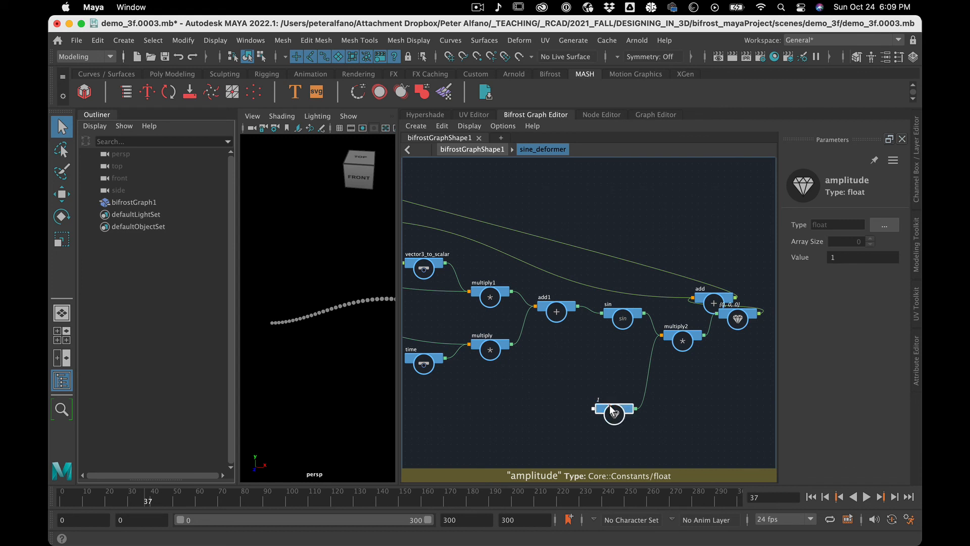
pyautogui.click(472, 126)
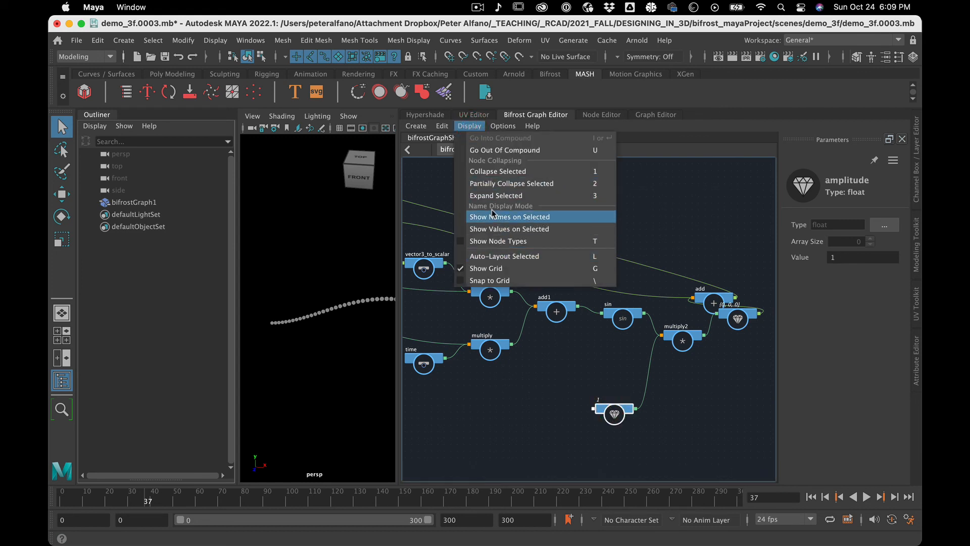
pyautogui.click(508, 217)
# Move the amplitude node above frequency and speed, stacking the three value nodes beside the input node.
pyautogui.moveTo(610, 405); pyautogui.dragTo(451, 356)
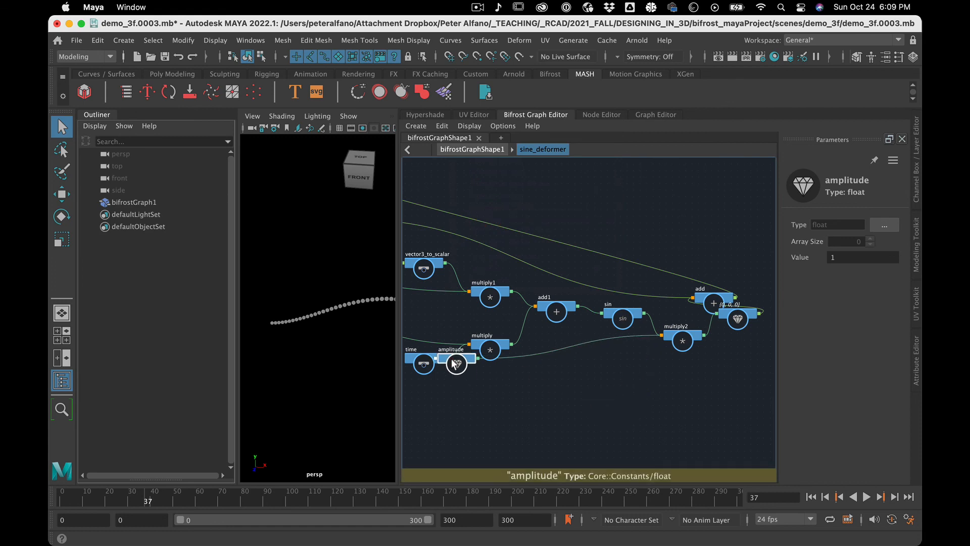
pyautogui.keyDown('alt'); pyautogui.moveTo(460, 411); pyautogui.dragTo(708, 434, button='middle'); pyautogui.keyUp('alt')
pyautogui.keyDown('alt'); pyautogui.moveTo(708, 395); pyautogui.dragTo(457, 263); pyautogui.keyUp('alt')
pyautogui.moveTo(435, 209); pyautogui.dragTo(380, 270)
pyautogui.click(495, 362)
pyautogui.keyDown('alt'); pyautogui.moveTo(499, 363); pyautogui.dragTo(585, 362, button='middle'); pyautogui.keyUp('alt')
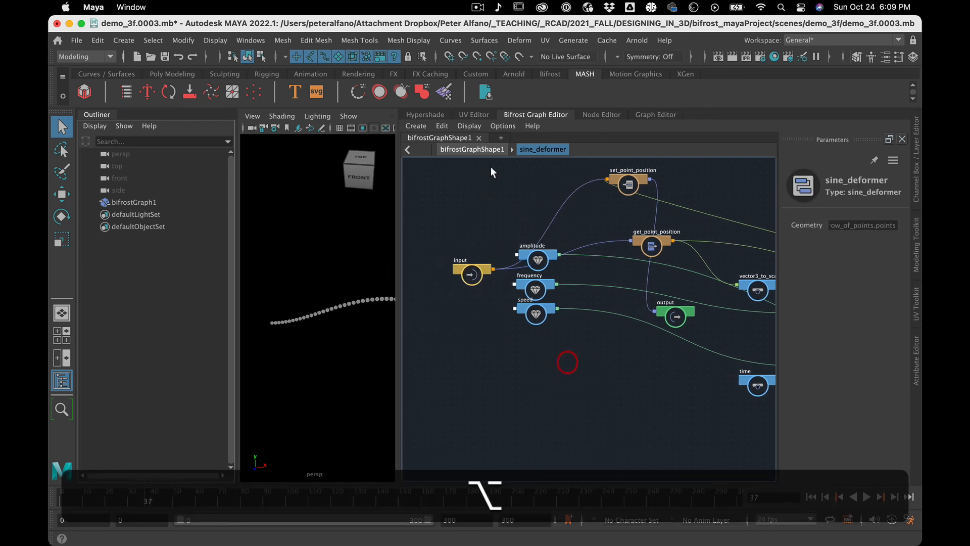
# Frame the input, amplitude, frequency and speed nodes, and move the input node above the level of the three value nodes.
pyautogui.moveTo(438, 211); pyautogui.dragTo(513, 316)
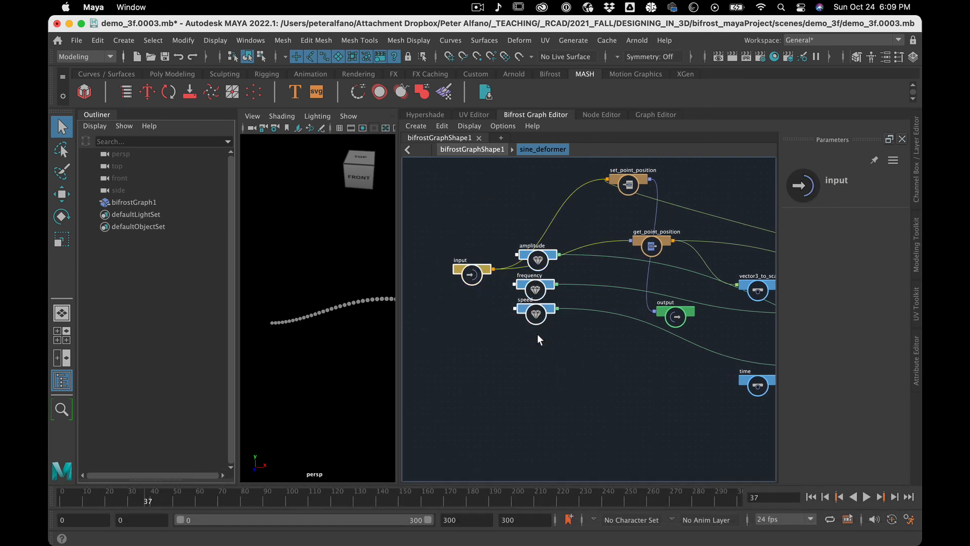
pyautogui.press('f')
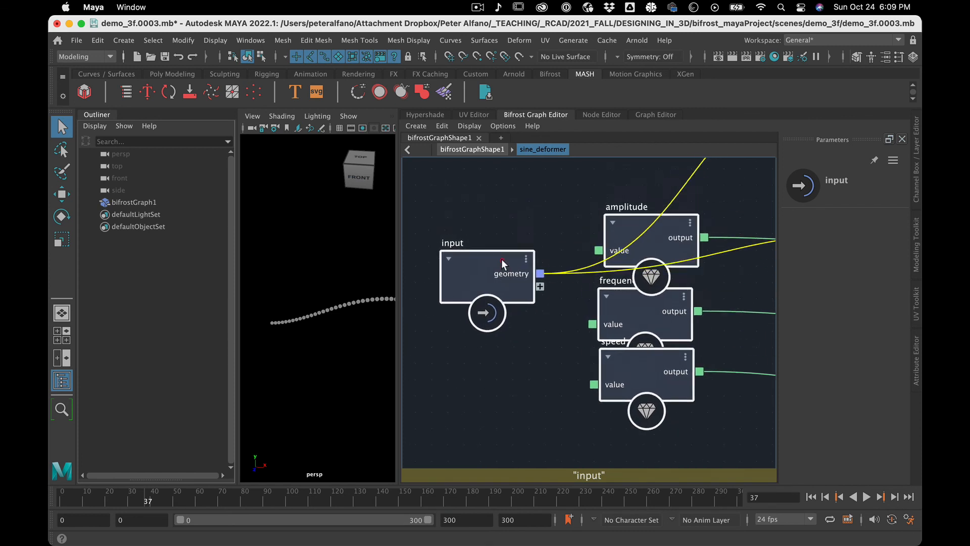
pyautogui.moveTo(502, 259); pyautogui.dragTo(504, 278)
pyautogui.moveTo(667, 243); pyautogui.dragTo(674, 261)
pyautogui.click(495, 242)
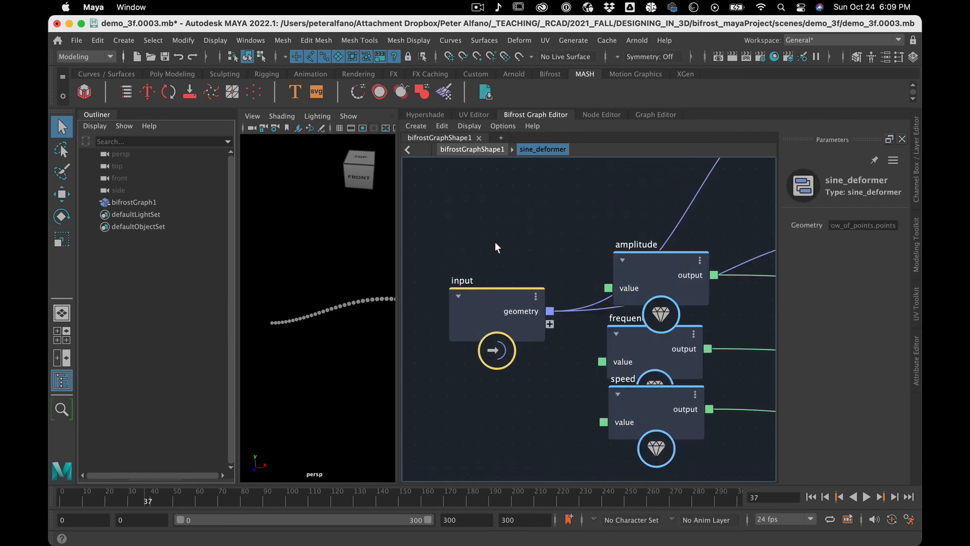
pyautogui.moveTo(483, 307); pyautogui.dragTo(458, 208)
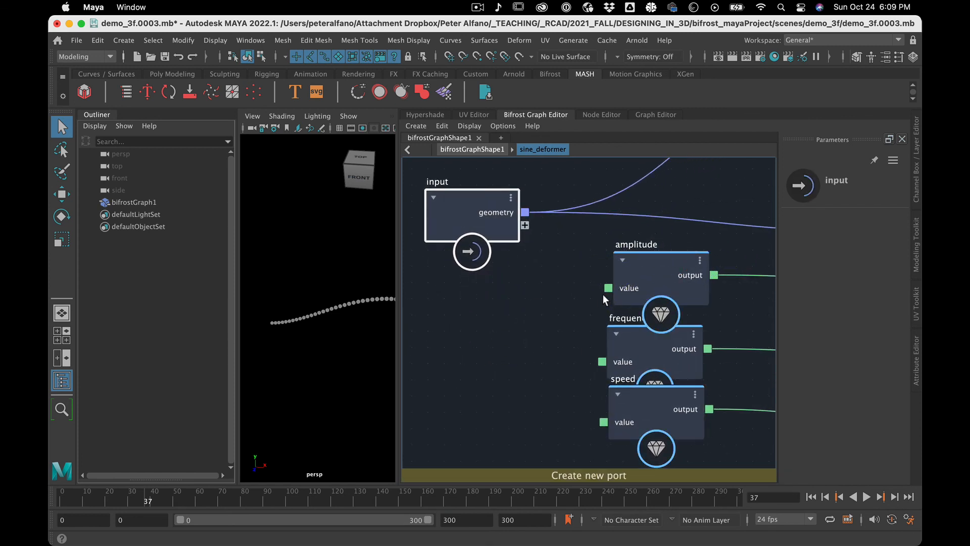
pyautogui.rightClick(623, 286)
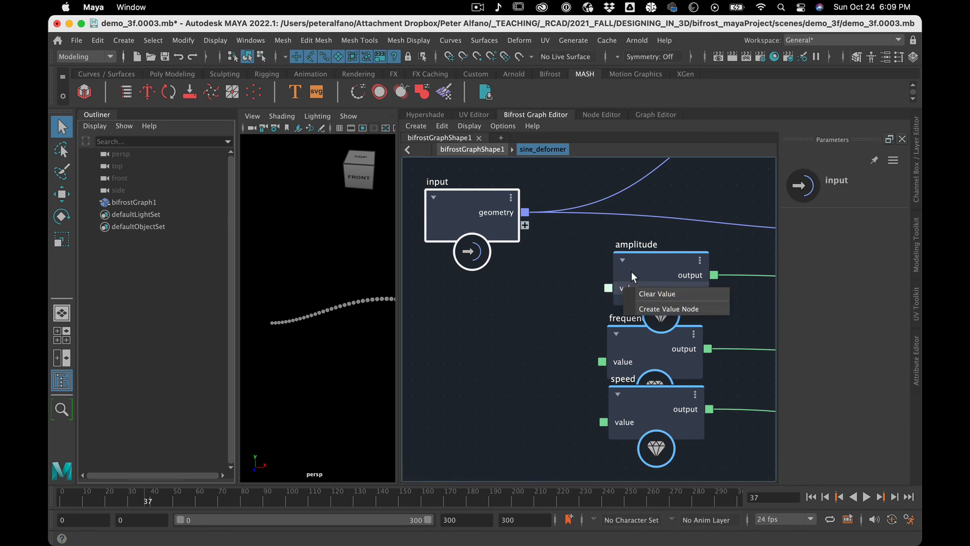
pyautogui.click(632, 272)
pyautogui.rightClick(633, 287)
pyautogui.click(633, 287)
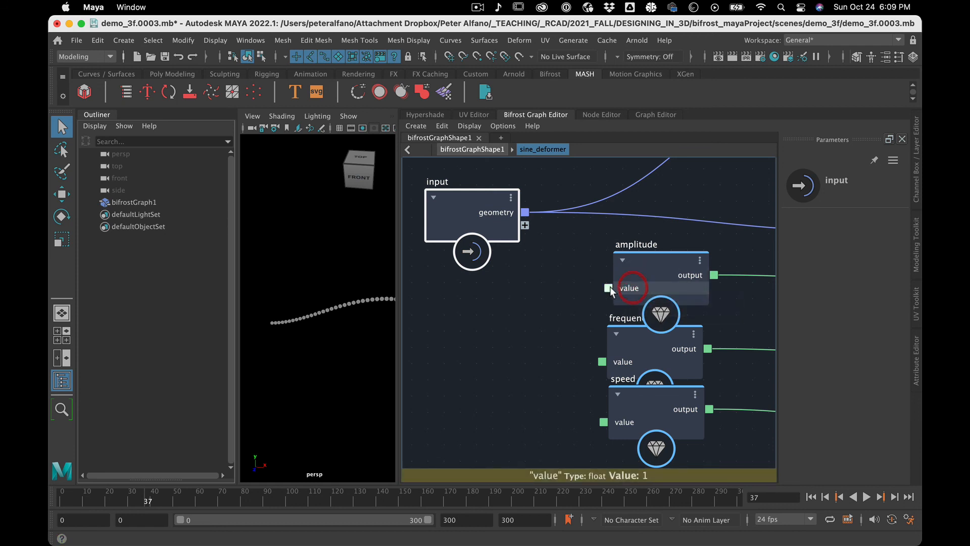
# Connect the amplitude node's value to a new port on the input node and rename that port amplitude.
pyautogui.moveTo(609, 287); pyautogui.dragTo(512, 225)
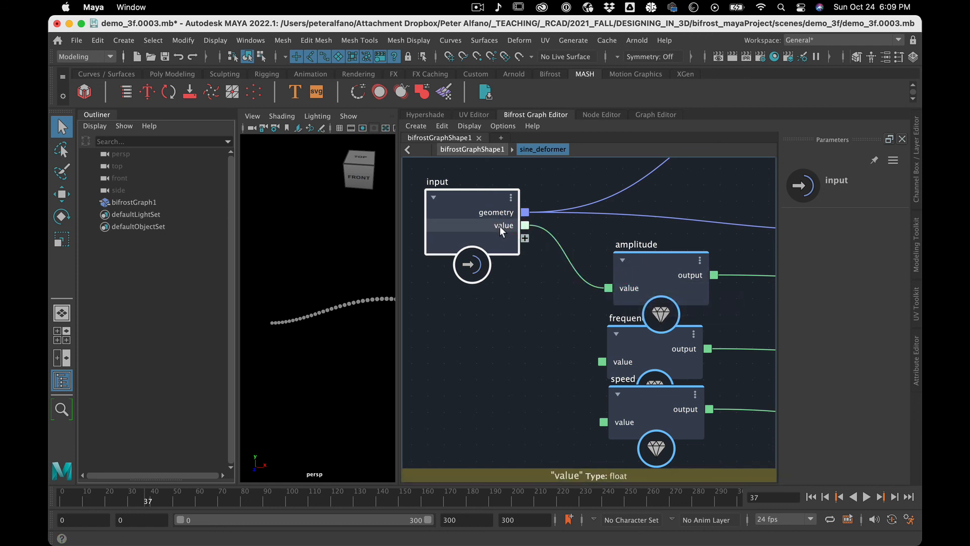
pyautogui.rightClick(500, 226)
pyautogui.click(517, 236)
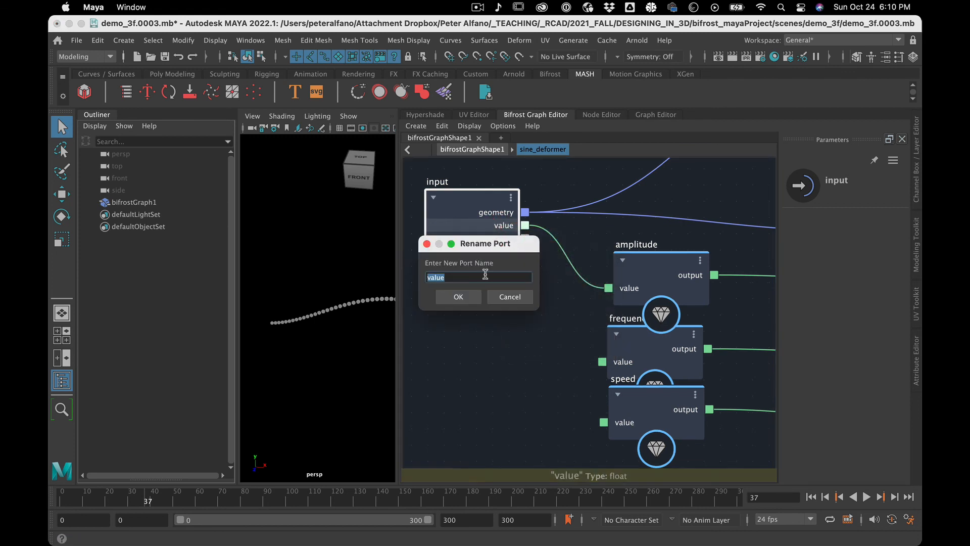
pyautogui.write('ampl')
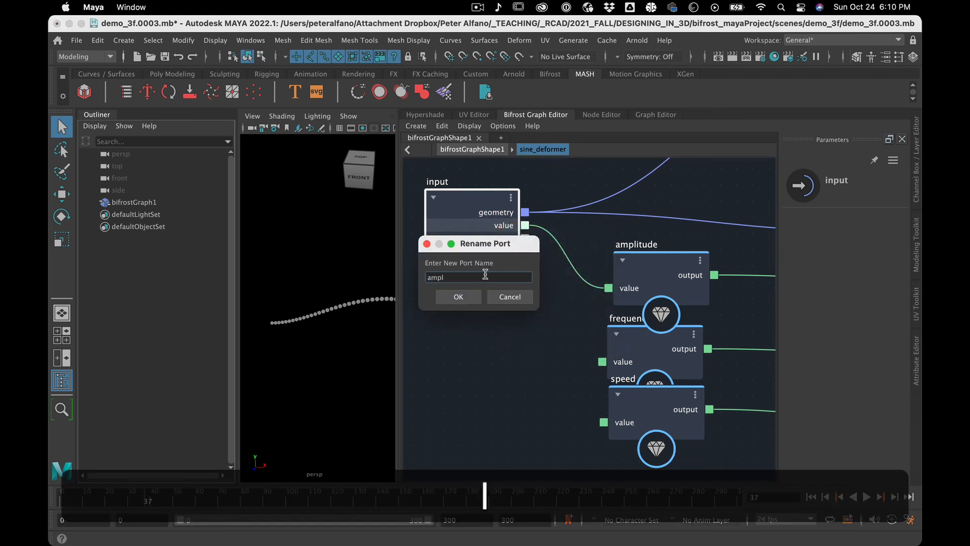
pyautogui.write('itude')
pyautogui.press('Return')
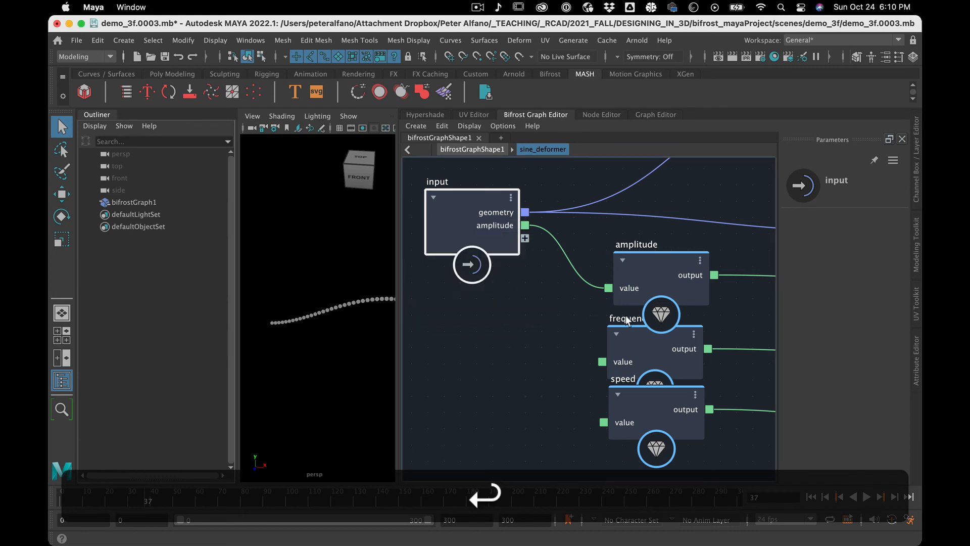
pyautogui.rightClick(620, 359)
pyautogui.click(619, 354)
pyautogui.click(651, 362)
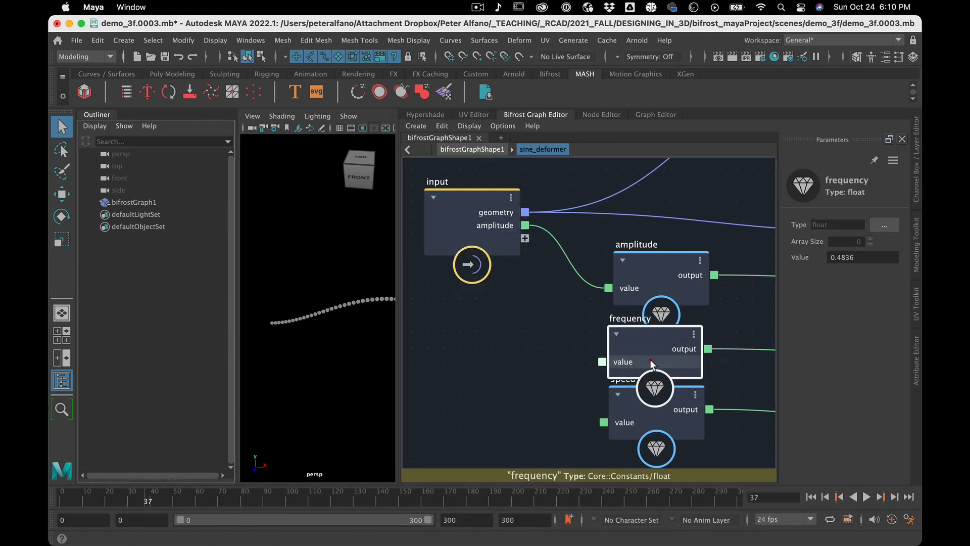
pyautogui.rightClick(650, 359)
pyautogui.click(639, 362)
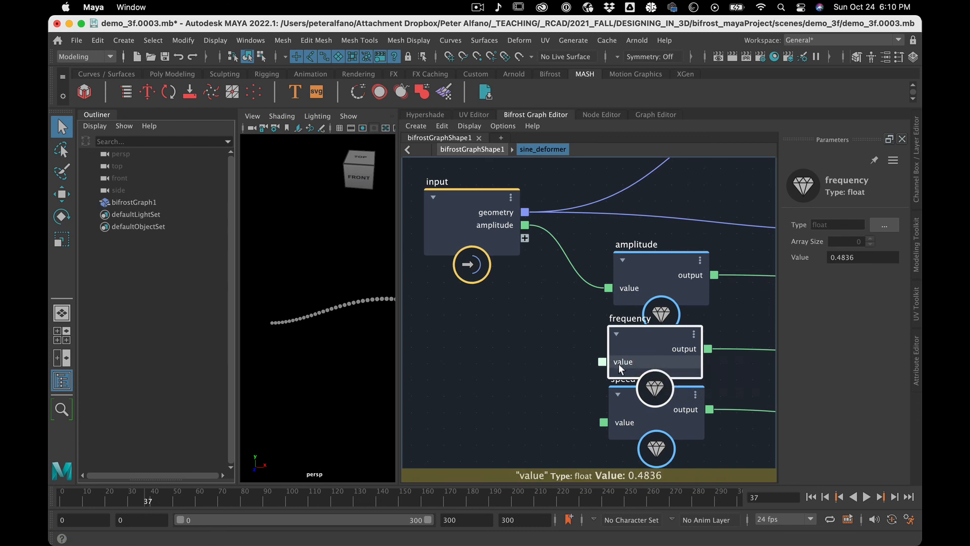
pyautogui.rightClick(619, 362)
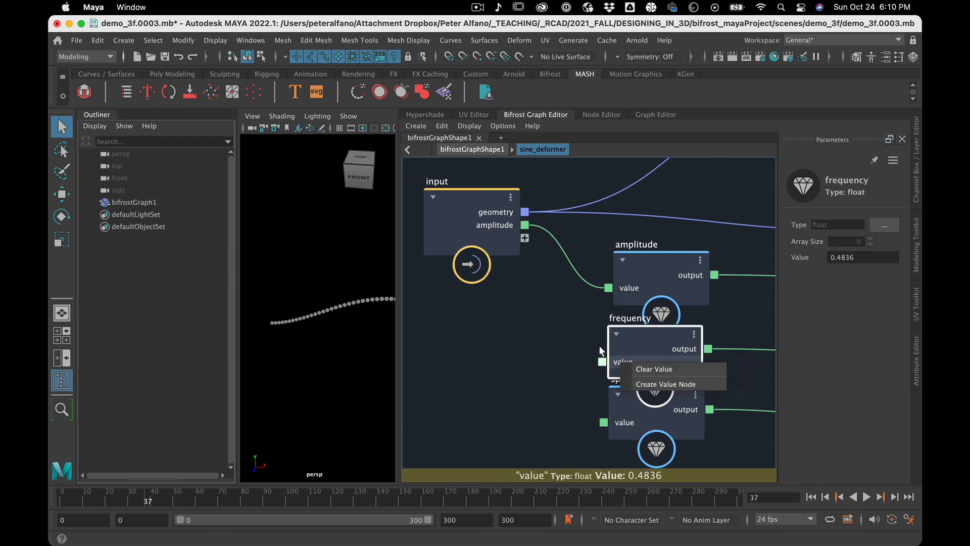
pyautogui.click(550, 338)
# Connect the frequency node's value to a new port on the input node and rename that port frequency.
pyautogui.moveTo(602, 362); pyautogui.dragTo(524, 238)
pyautogui.rightClick(497, 238)
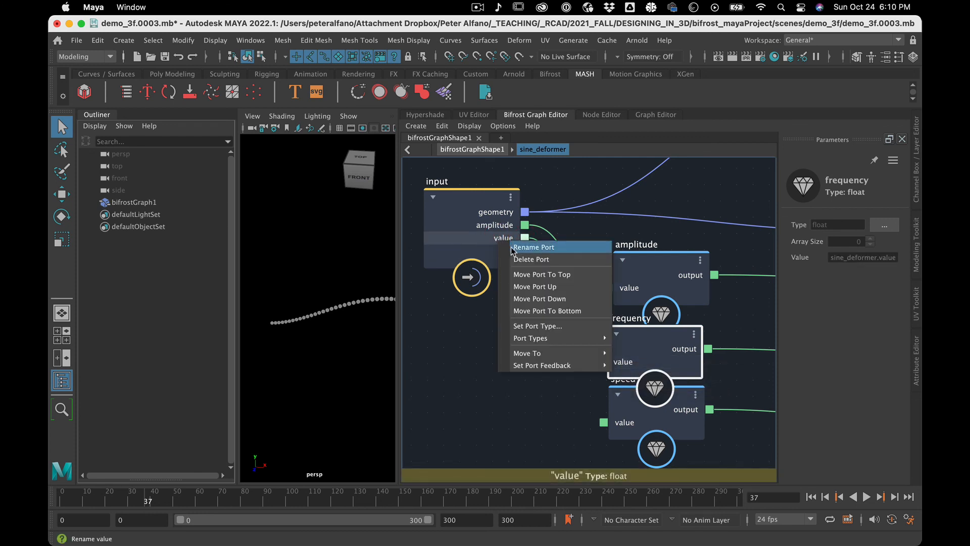
pyautogui.click(534, 247)
pyautogui.write('f')
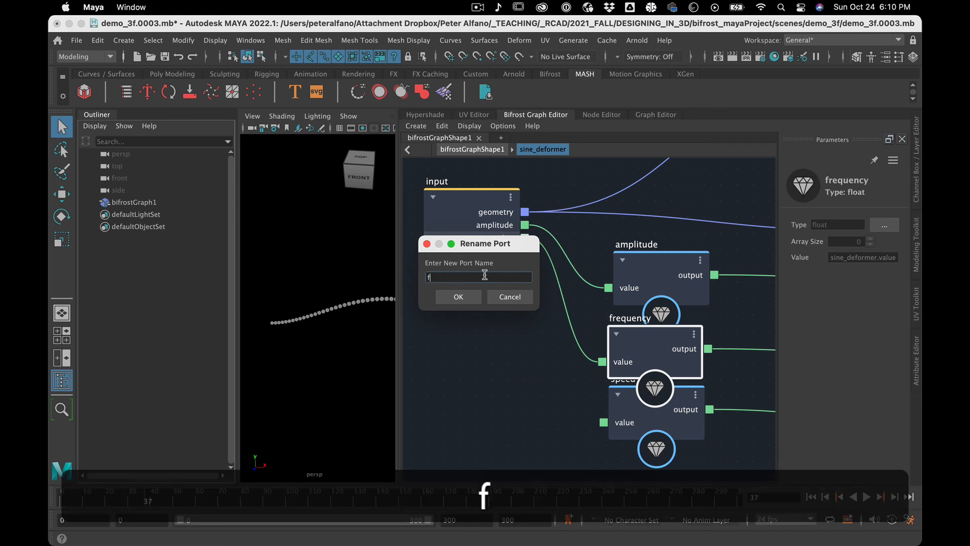
pyautogui.write('requency')
pyautogui.press('Return')
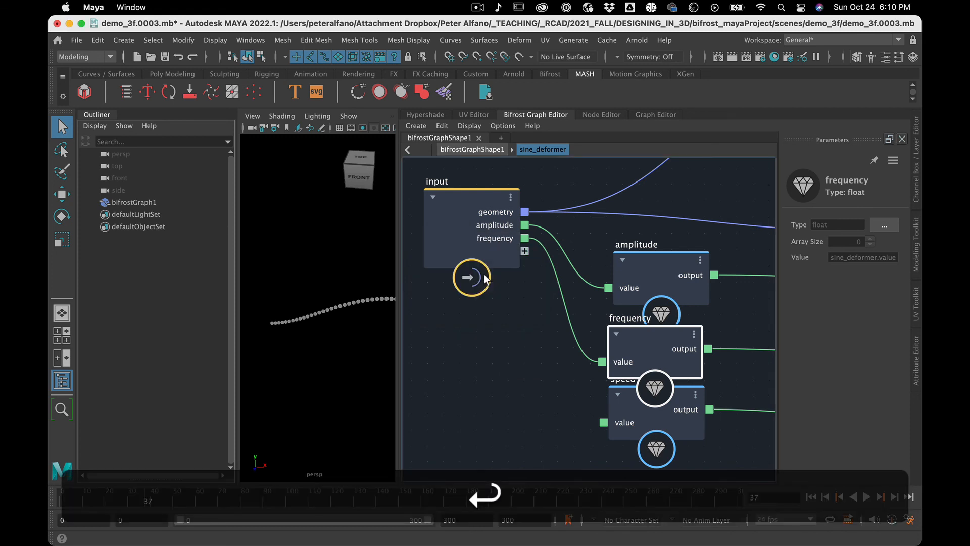
# Connect the speed node's value to a new port on the input node and rename that port speed.
pyautogui.rightClick(633, 428)
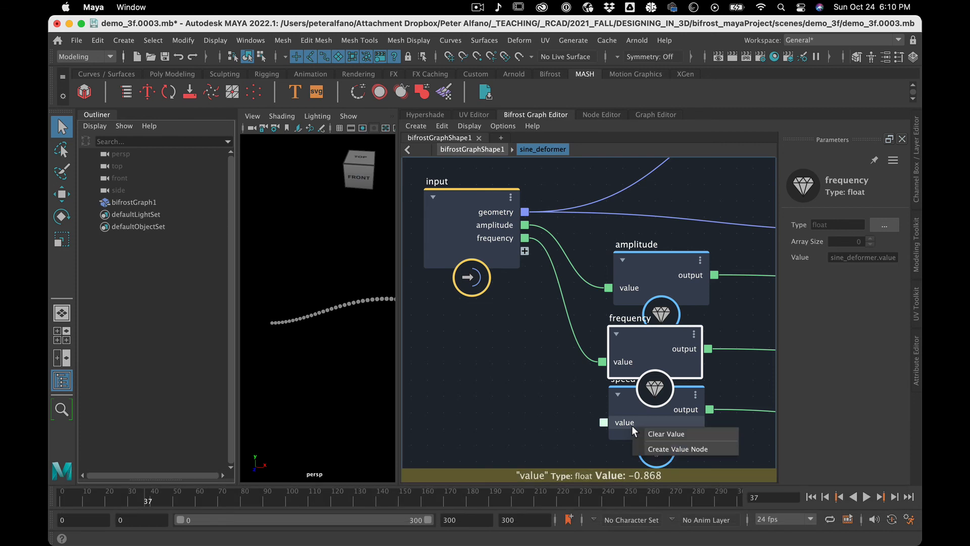
pyautogui.click(603, 424)
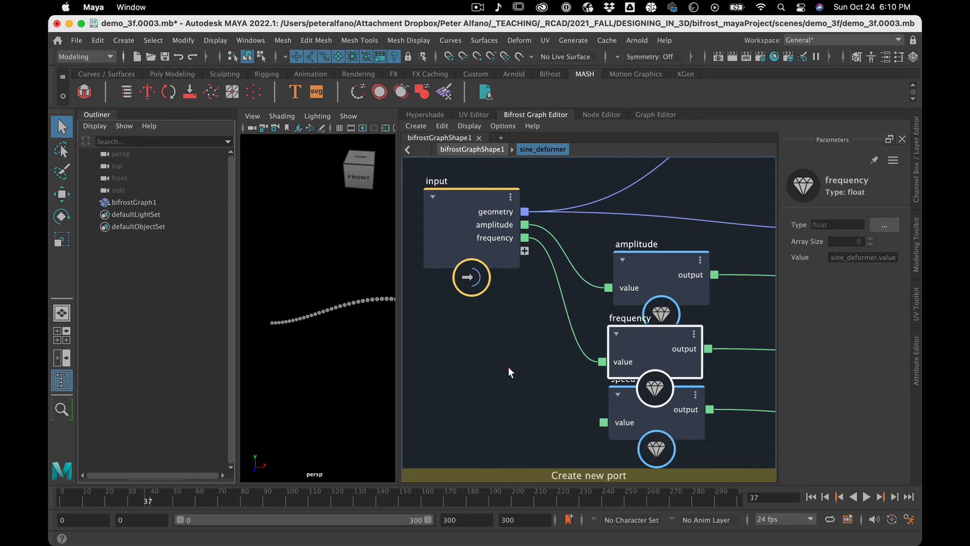
pyautogui.moveTo(602, 421); pyautogui.dragTo(512, 249)
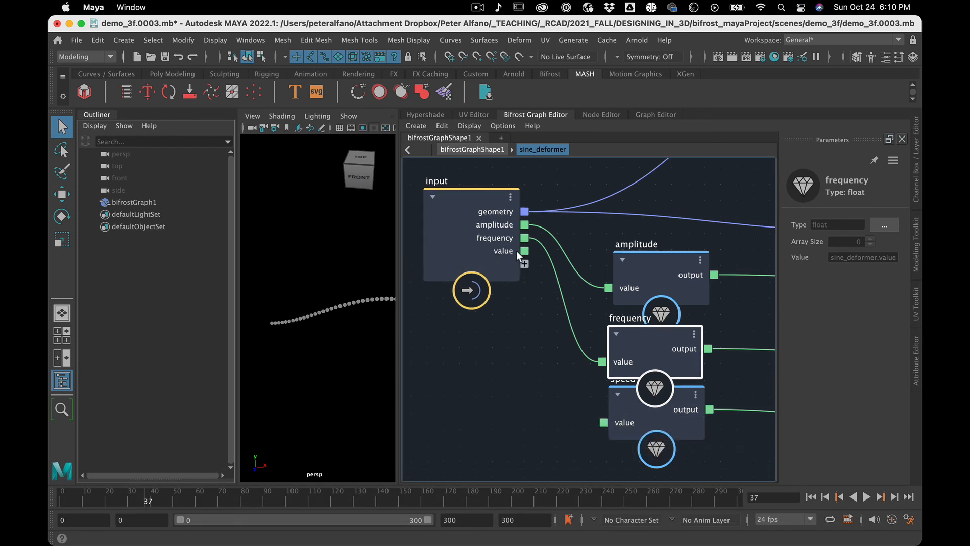
pyautogui.rightClick(502, 249)
pyautogui.click(537, 256)
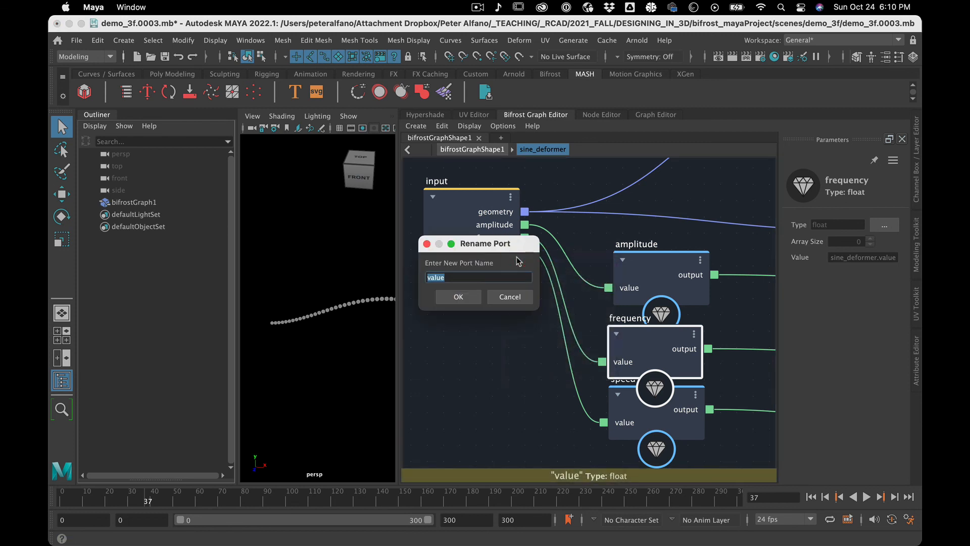
pyautogui.write('speed')
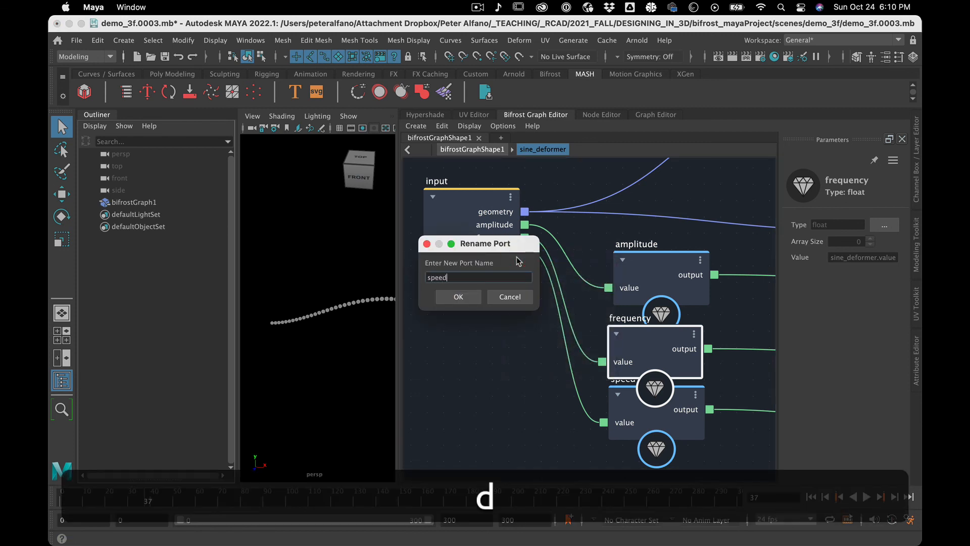
pyautogui.press('Return')
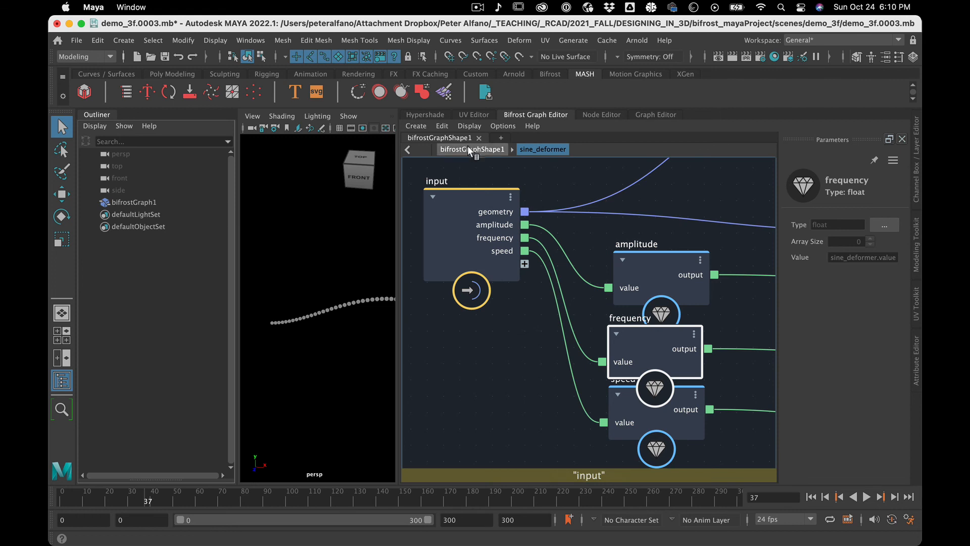
# Return to the top-level bifrostGraphShape1 graph, then move row_of_points up and slightly left and raise the sine_deformer node.
pyautogui.click(468, 149)
pyautogui.scroll(-5, 523, 419)
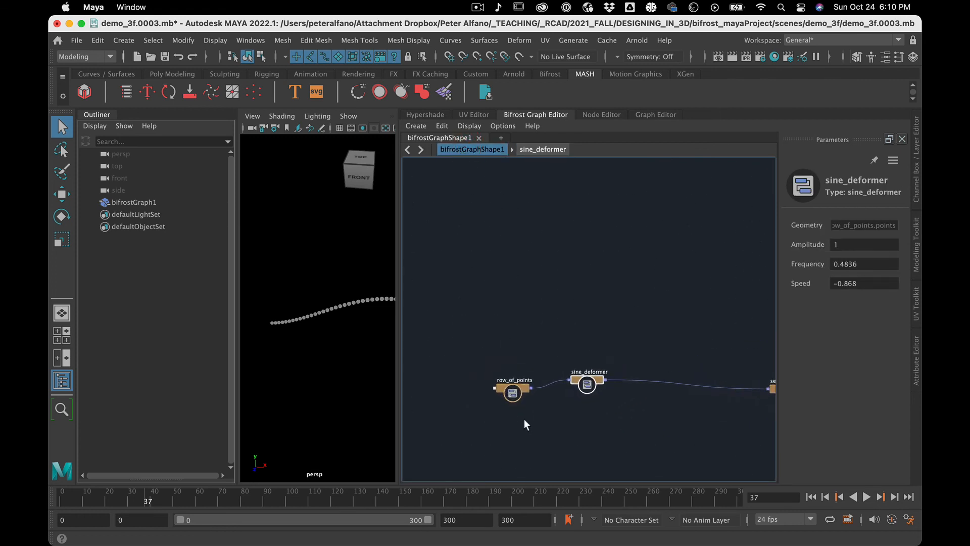
pyautogui.keyDown('alt'); pyautogui.moveTo(626, 450); pyautogui.dragTo(476, 387, button='middle'); pyautogui.keyUp('alt')
pyautogui.keyDown('alt'); pyautogui.scroll(-10, 475, 387); pyautogui.keyUp('alt')
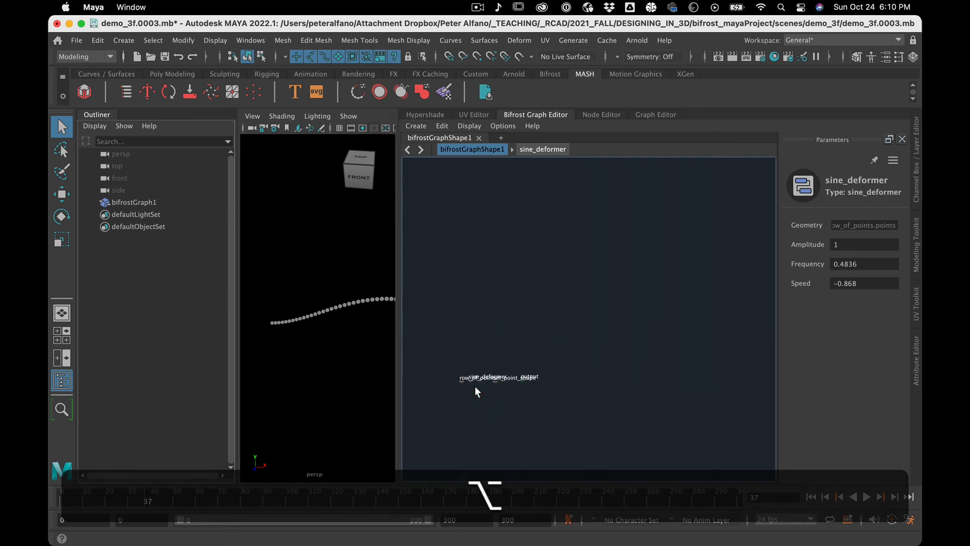
pyautogui.scroll(2, 475, 386)
pyautogui.moveTo(434, 319); pyautogui.dragTo(671, 498)
pyautogui.press('f')
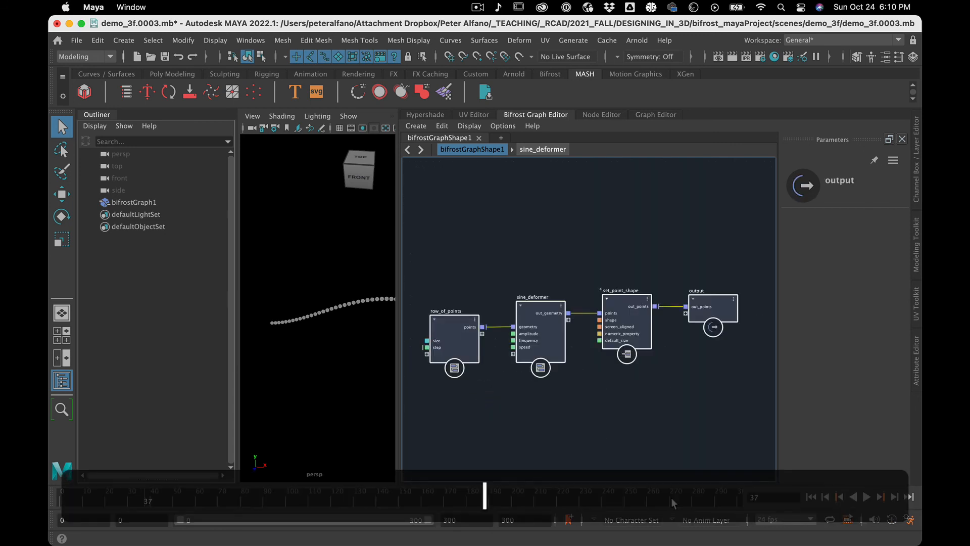
pyautogui.click(569, 458)
pyautogui.moveTo(438, 317); pyautogui.dragTo(427, 298)
pyautogui.doubleClick(427, 282)
pyautogui.moveTo(541, 304); pyautogui.dragTo(541, 289)
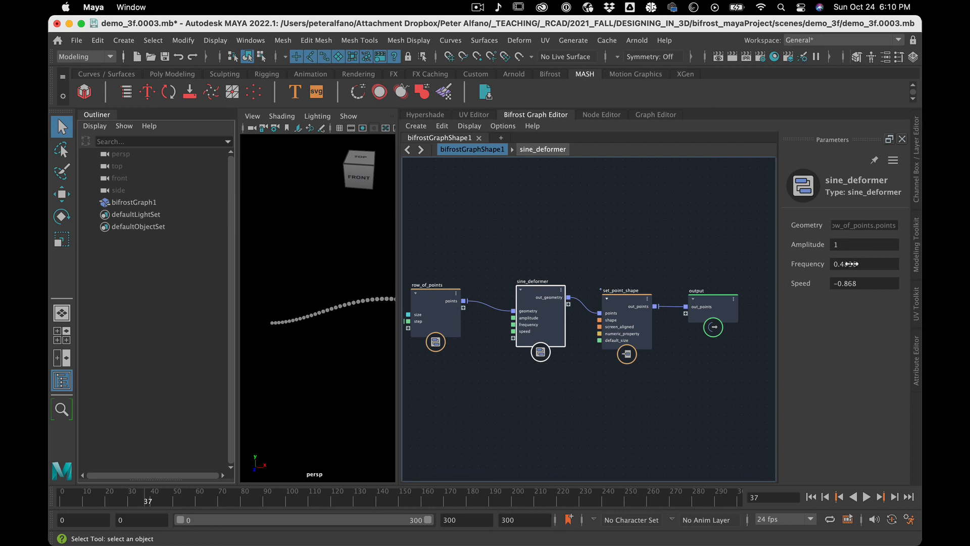
# Set the sine_deformer compound's frequency to 1.247 and speed to -3.49, and slightly adjust its amplitude.
pyautogui.moveTo(857, 265); pyautogui.dragTo(102, 255)
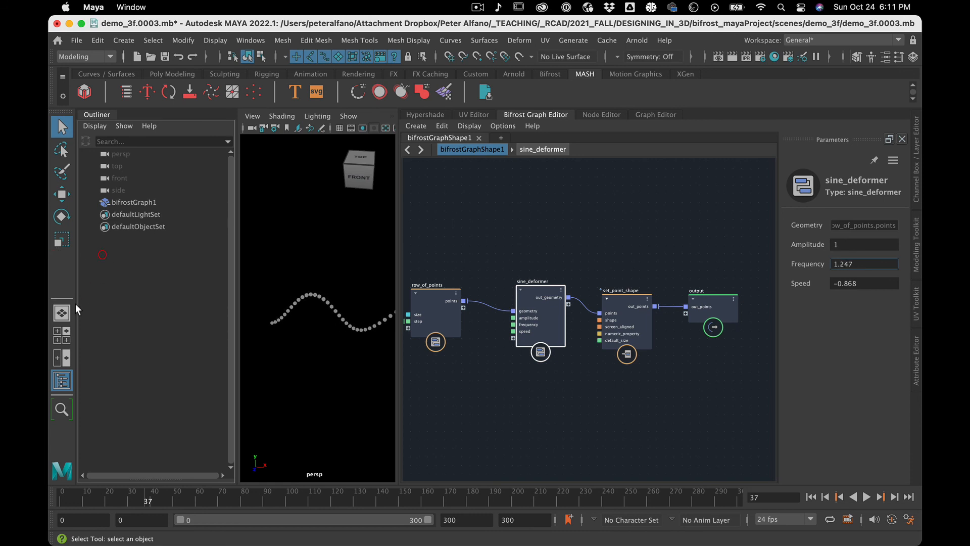
pyautogui.moveTo(803, 283); pyautogui.dragTo(675, 261)
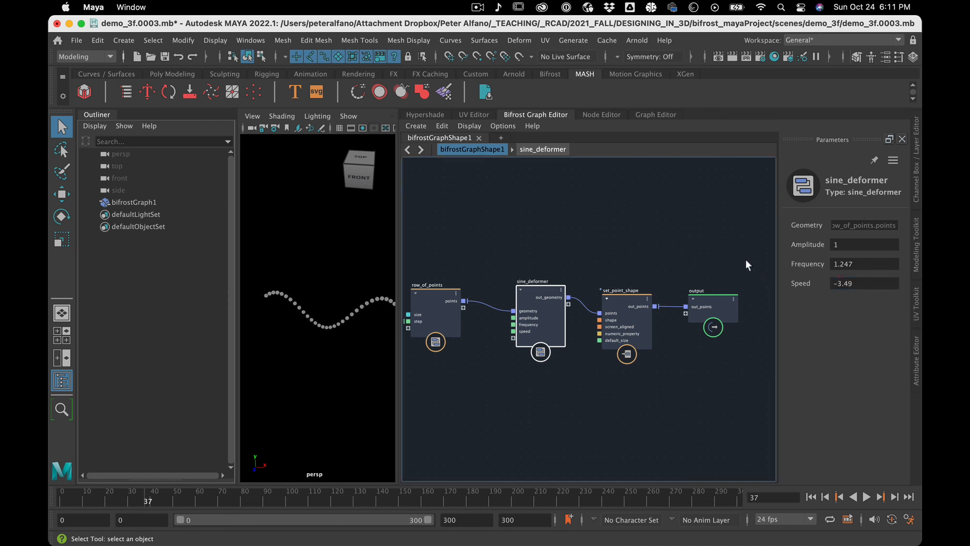
pyautogui.moveTo(854, 247); pyautogui.dragTo(828, 245)
# Move the set_point_shape and output nodes slightly higher to tidy the end of the node chain.
pyautogui.click(560, 396)
pyautogui.moveTo(632, 305); pyautogui.dragTo(634, 286)
pyautogui.moveTo(709, 299); pyautogui.dragTo(708, 280)
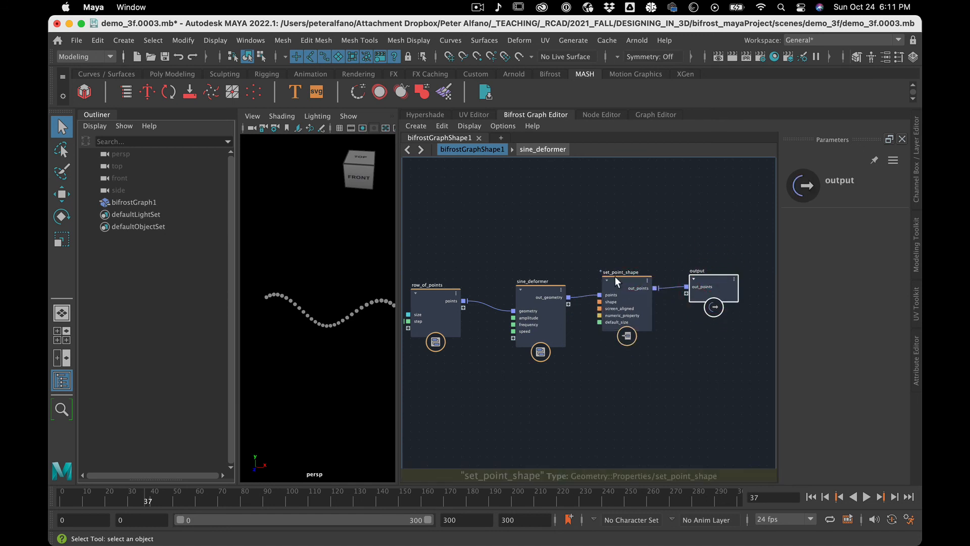
pyautogui.moveTo(615, 277); pyautogui.dragTo(615, 284)
pyautogui.click(602, 234)
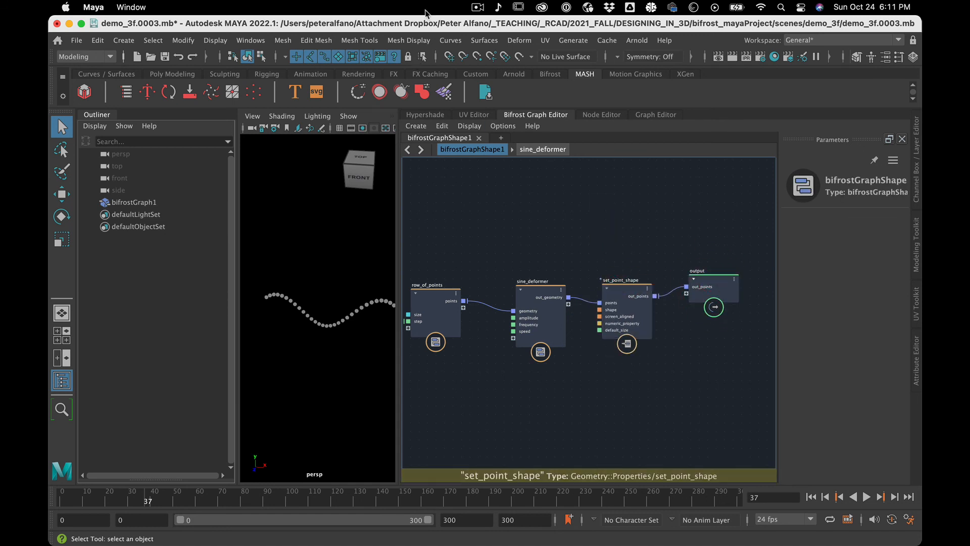
# Save the scene as the next incremental version, demo_3f.0004.mb.
pyautogui.click(76, 40)
pyautogui.click(110, 117)
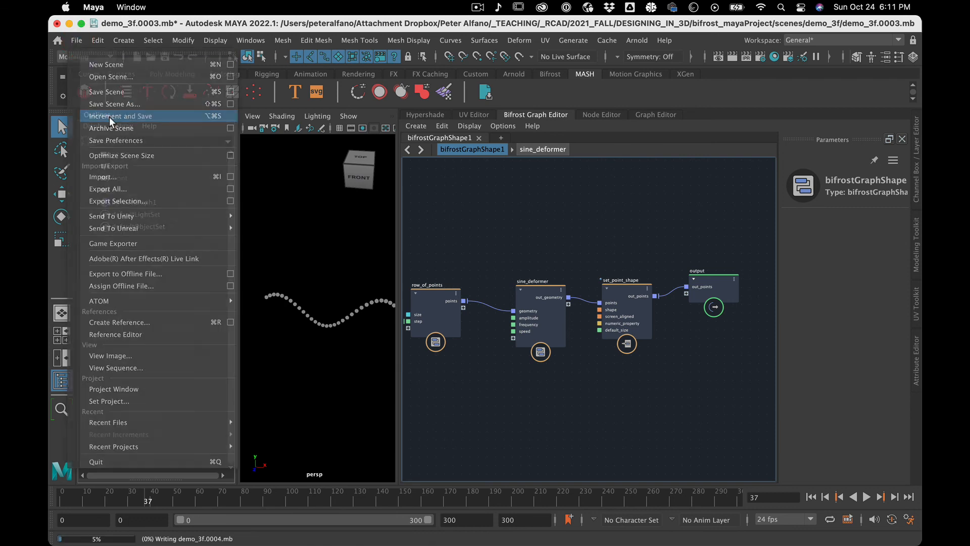
pyautogui.click(478, 7)
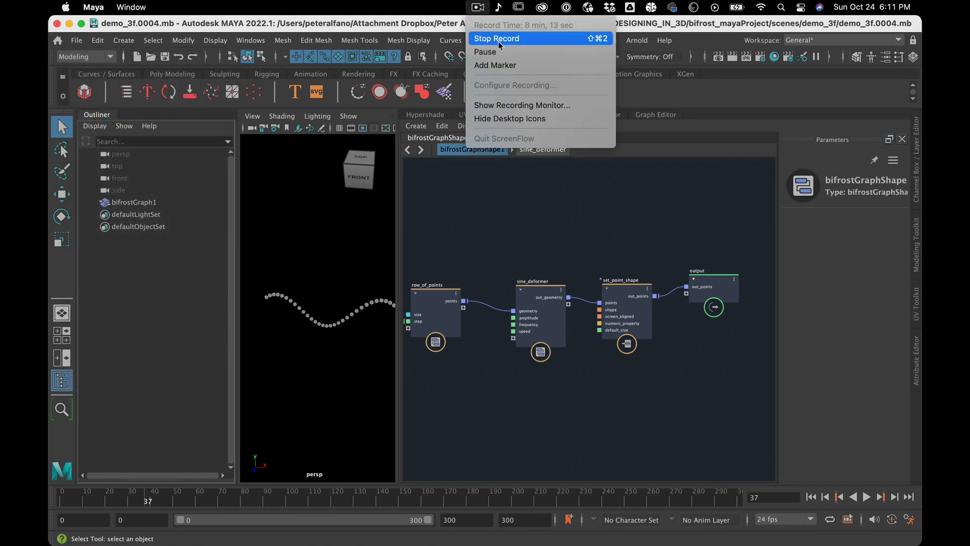